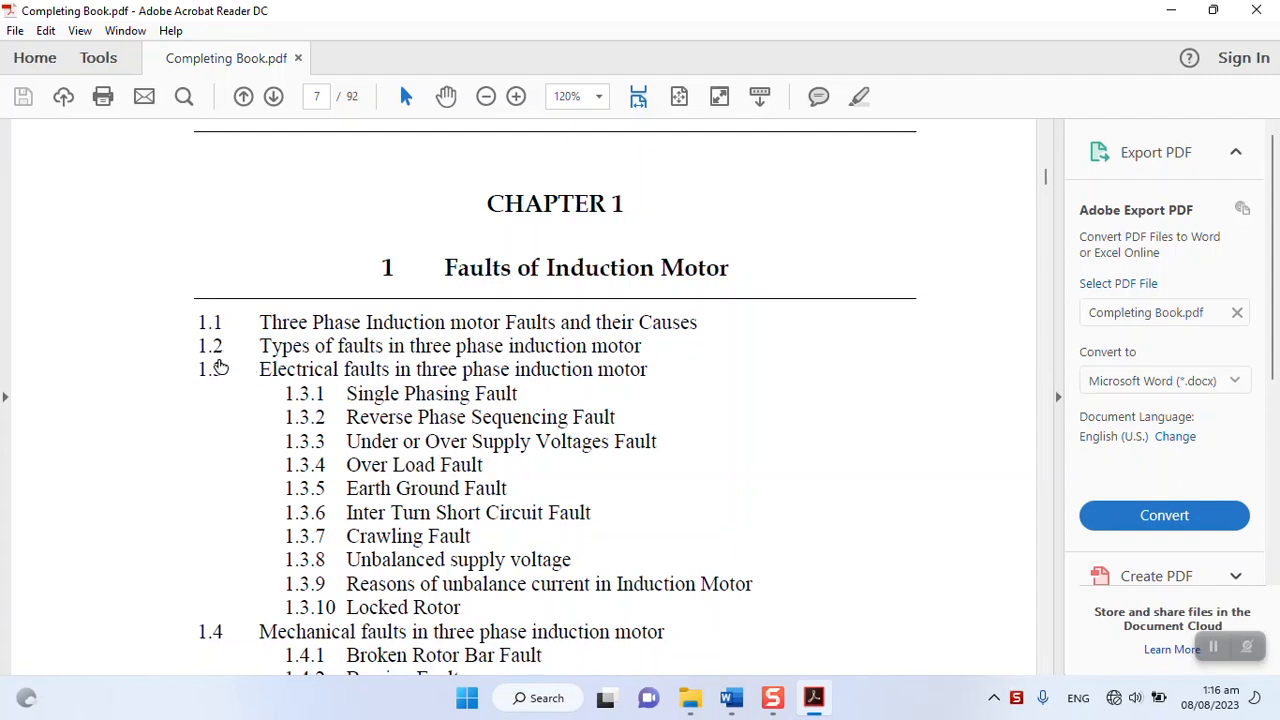
Step: Examine the chapter 1 table of contents, then follow section 1.3.1 and review the heading numbering back to the chapter's start
scroll(463, 455, "down", 3)
scroll(463, 455, "up", 3)
scroll(600, 480, "up", 3)
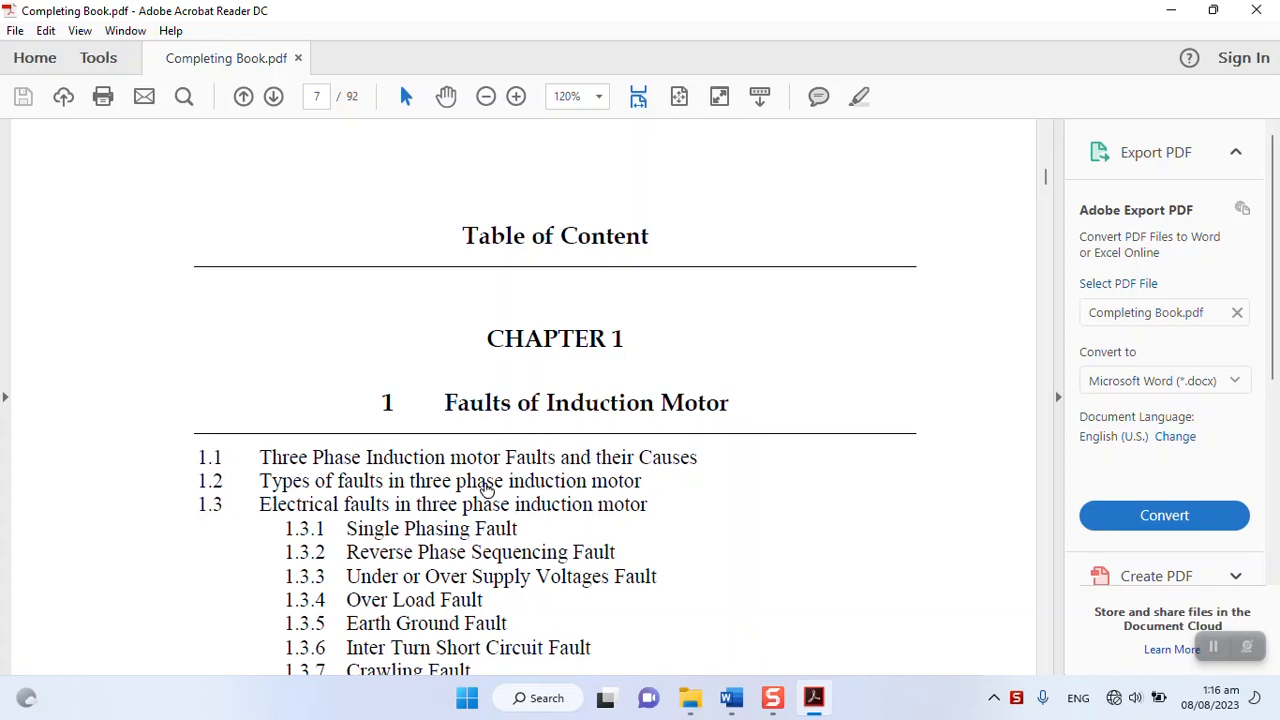
scroll(483, 483, "down", 3)
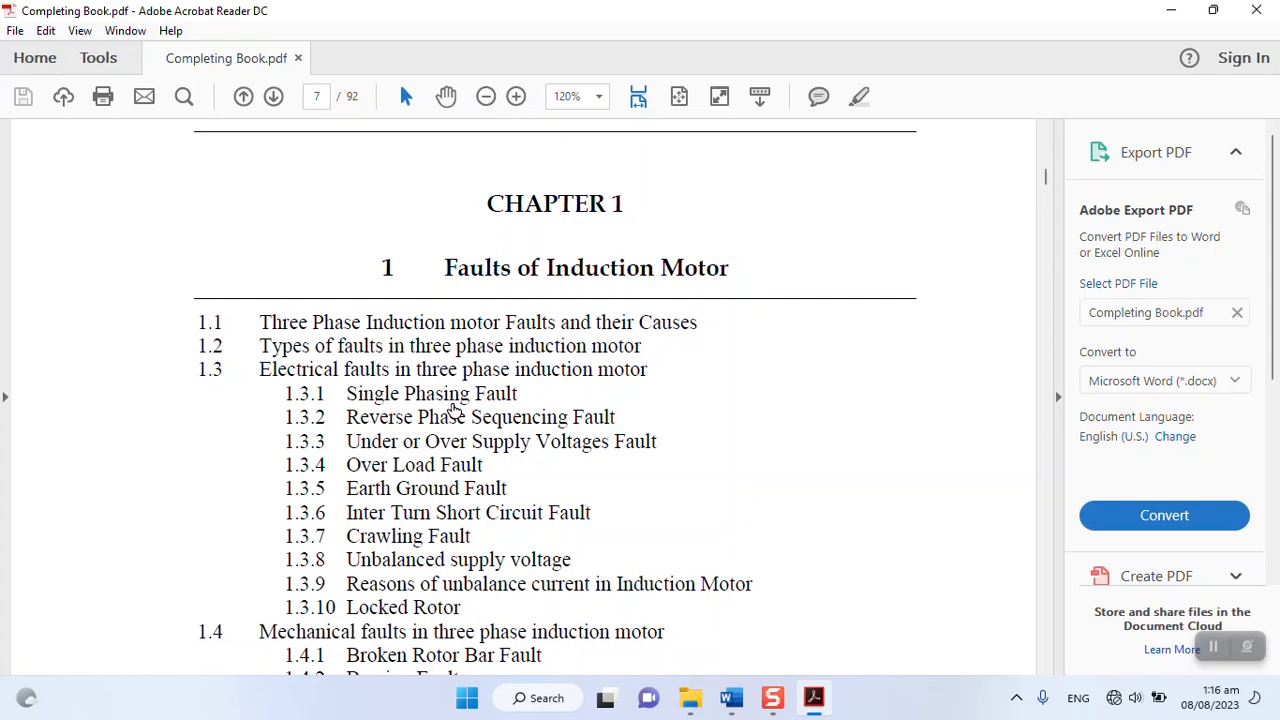
left_click(444, 397)
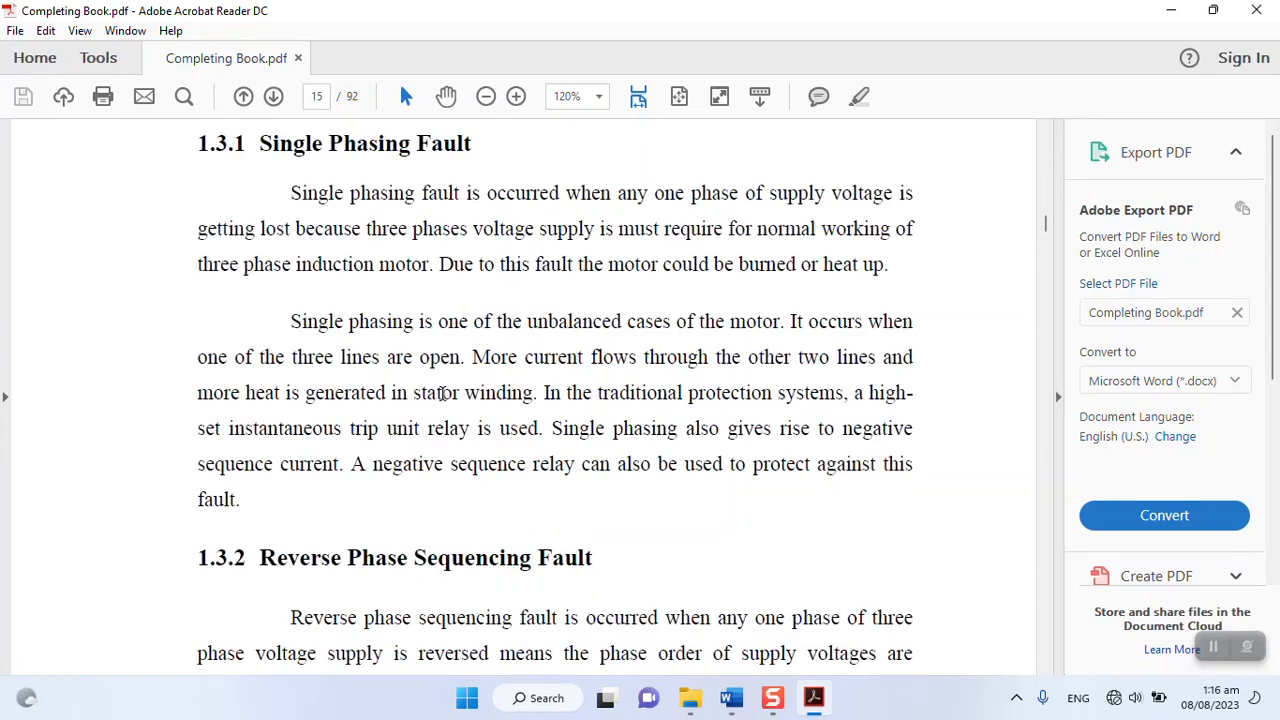
scroll(484, 344, "up", 5)
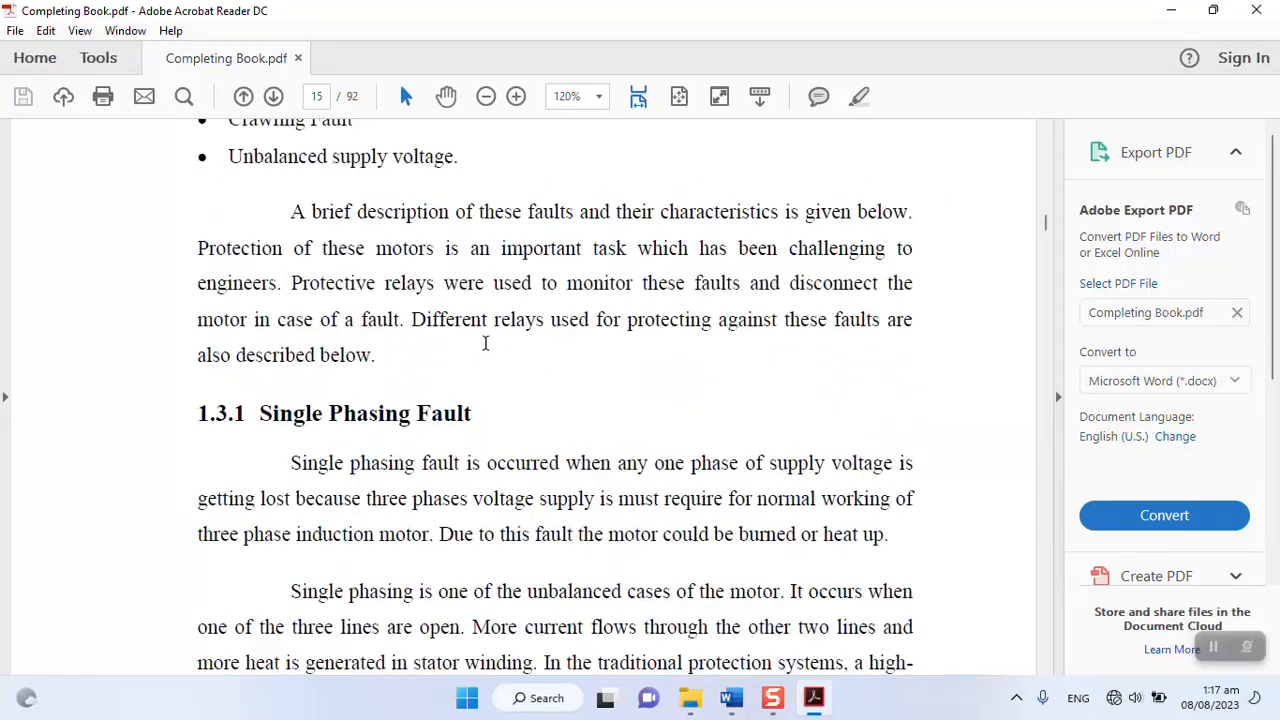
scroll(484, 344, "up", 5)
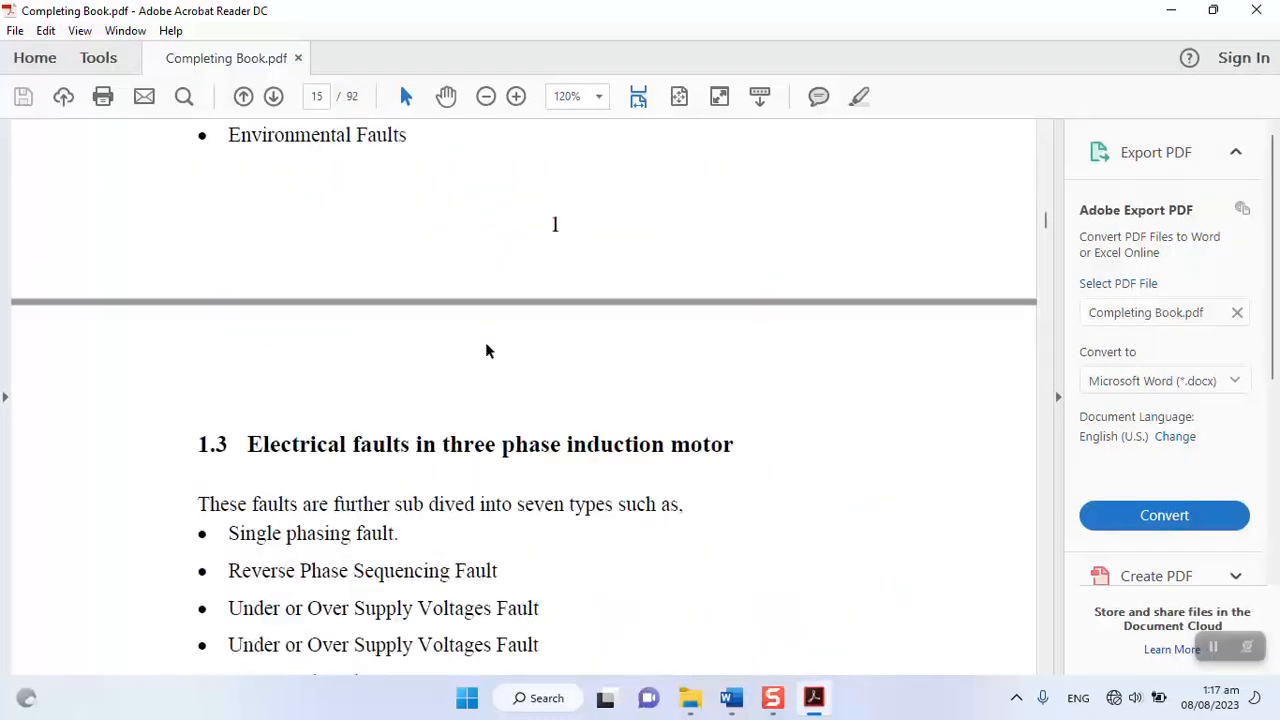
scroll(485, 342, "up", 5)
scroll(485, 342, "up", 5)
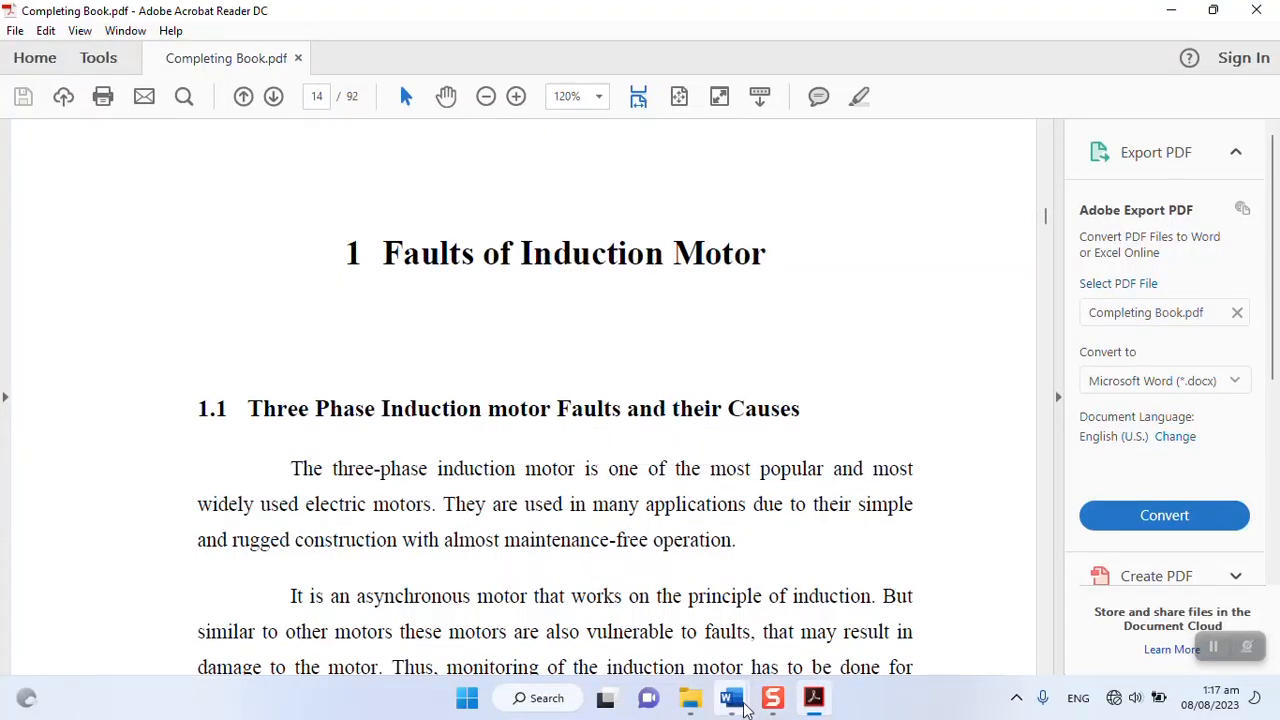
Step: Switch to the Heading document in Word and start defining a new multilevel list
mouse_move(735, 705)
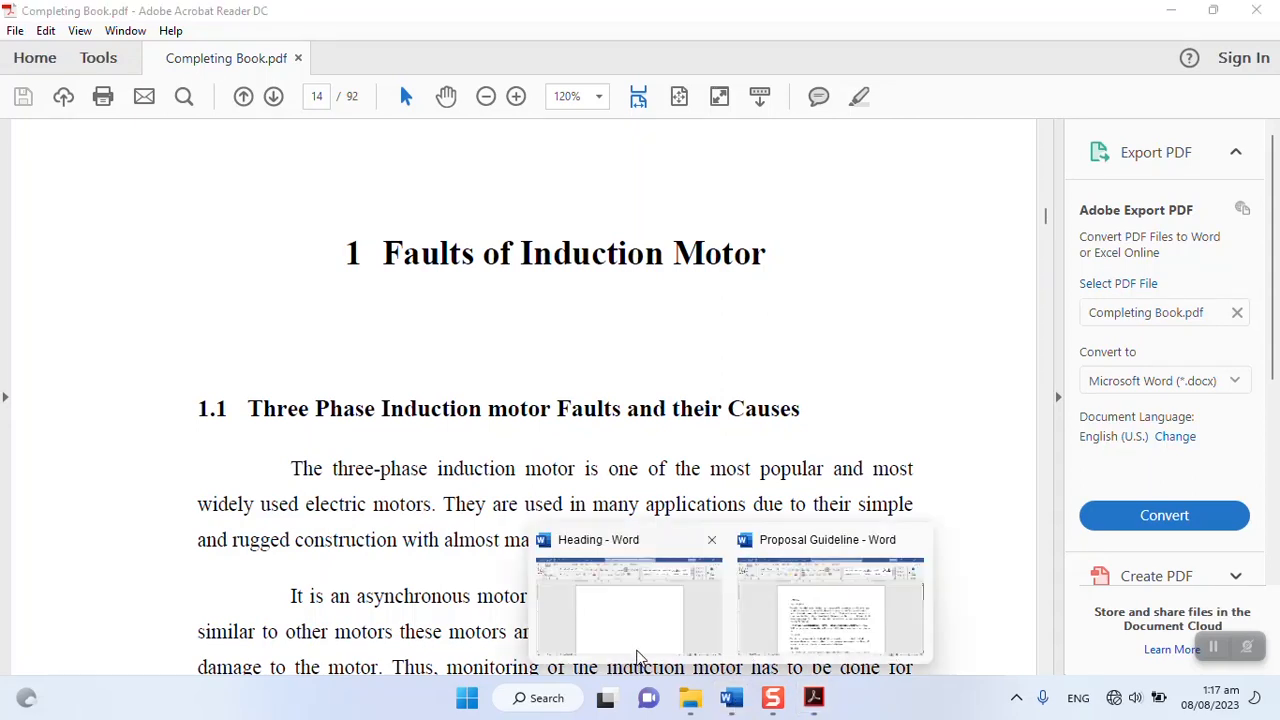
left_click(628, 610)
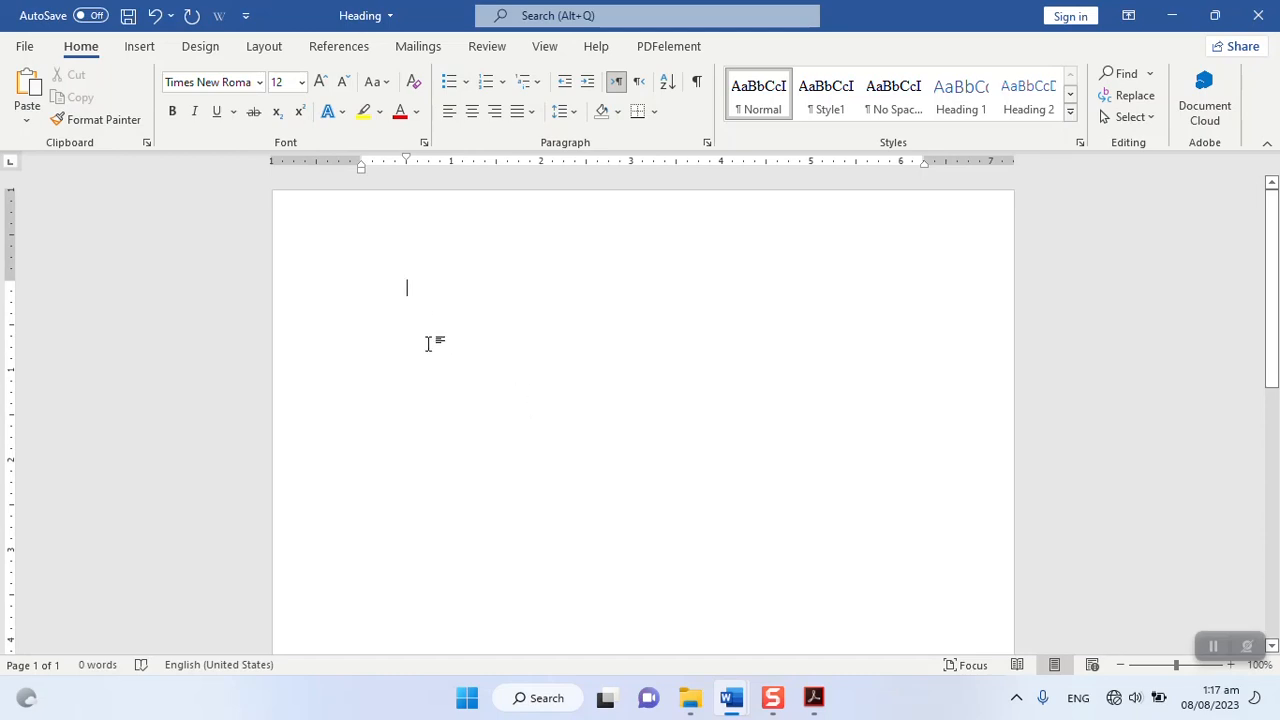
left_click(533, 84)
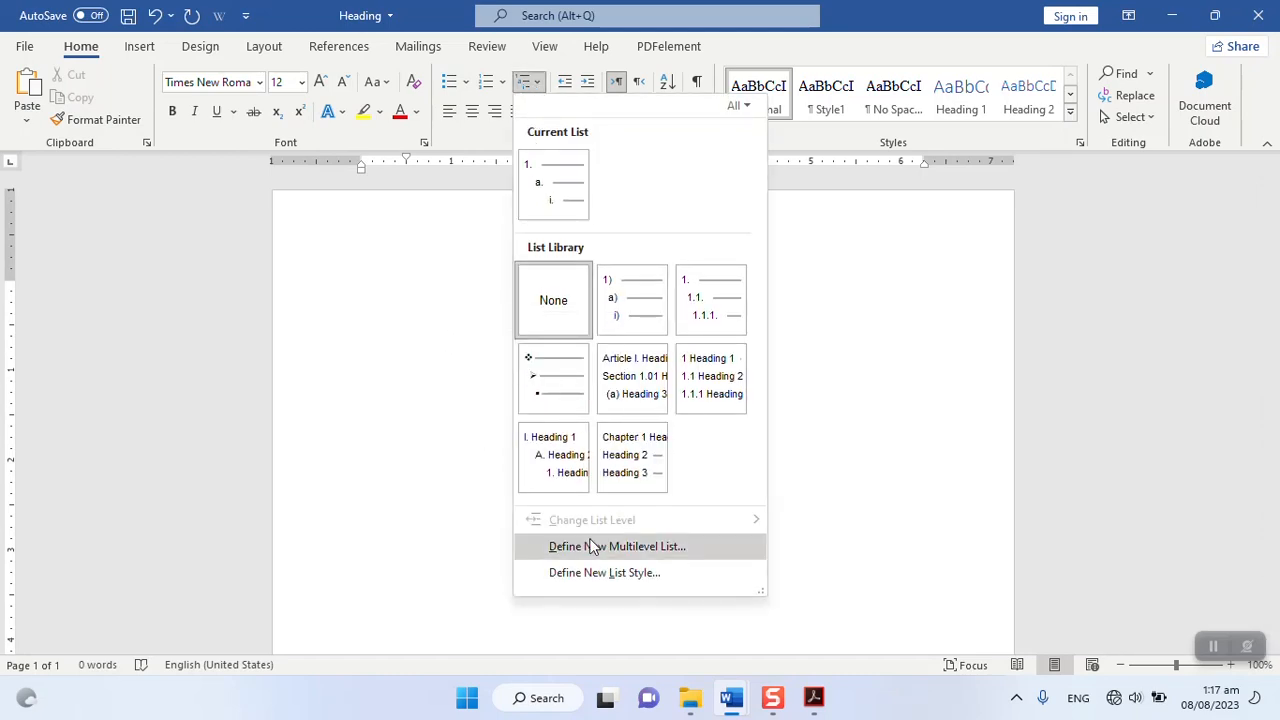
left_click(655, 550)
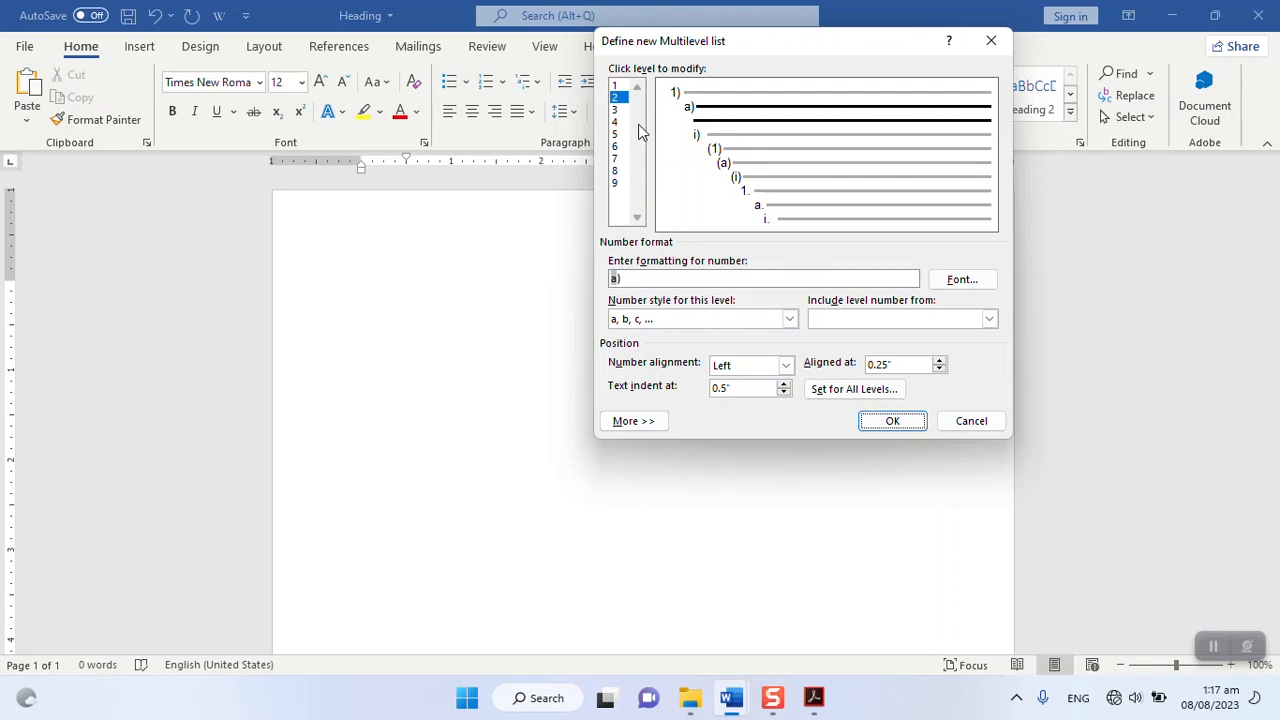
Step: Format list level 1 as a plain number without the parenthesis, using the 1, 2, 3, … number style
left_click(616, 87)
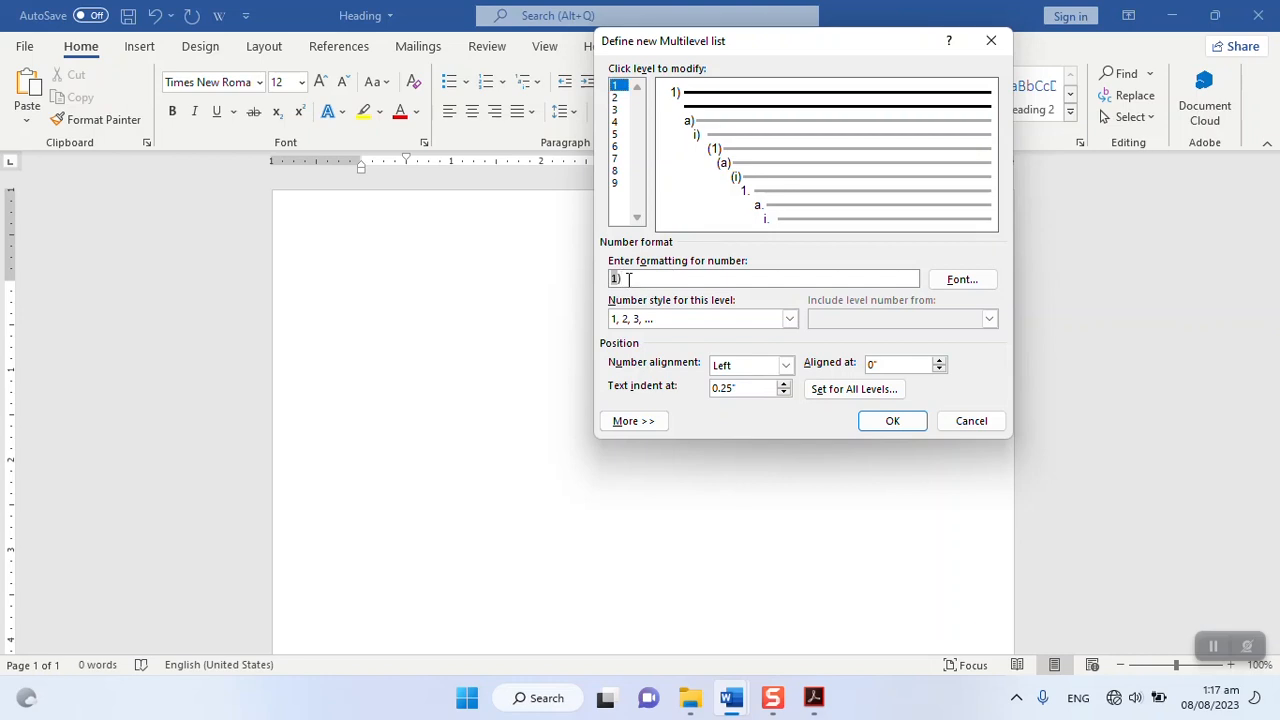
key("BackSpace")
left_click(789, 319)
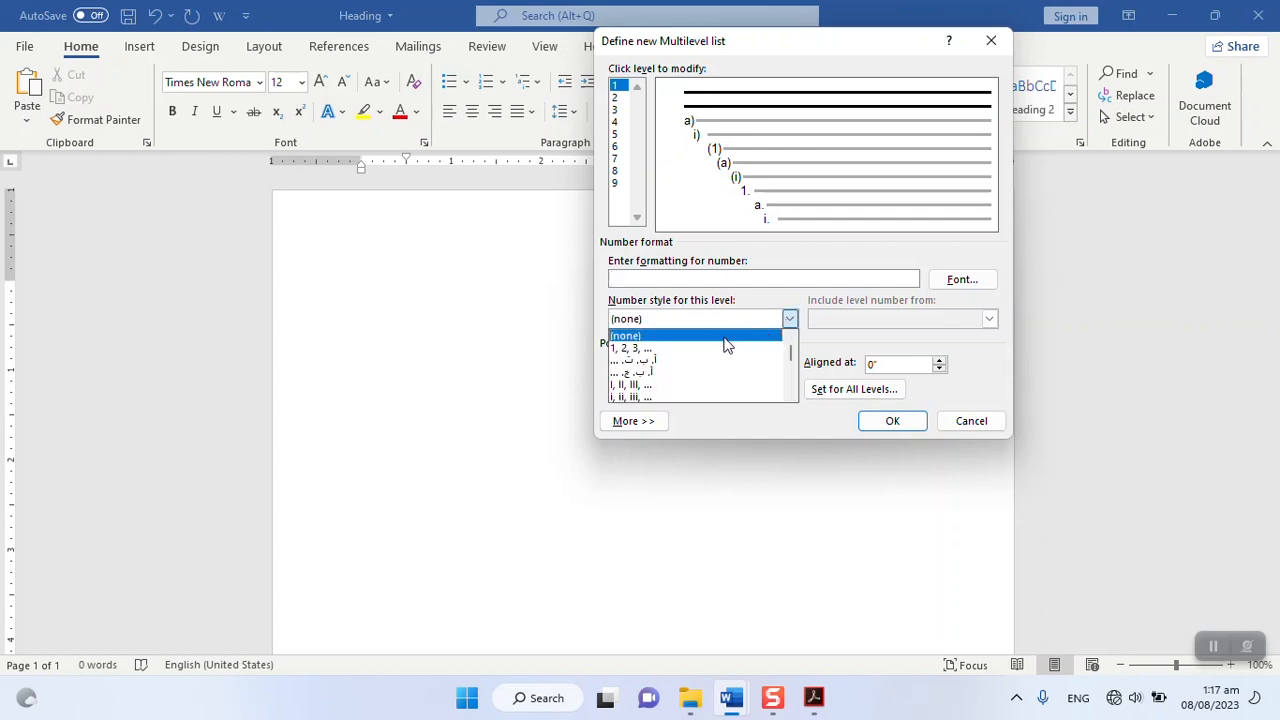
left_click(645, 349)
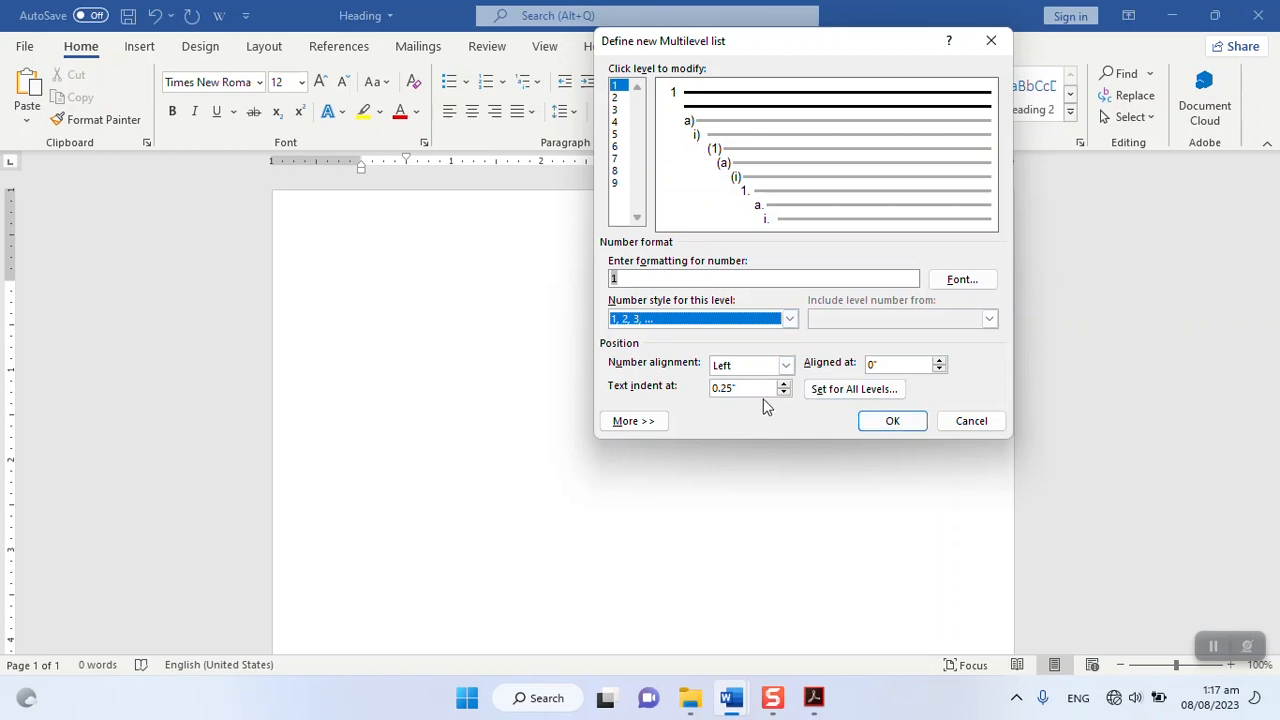
Step: Format list level 2 as 1.1, including the level 1 number and using the 1, 2, 3, … number style
left_click(616, 98)
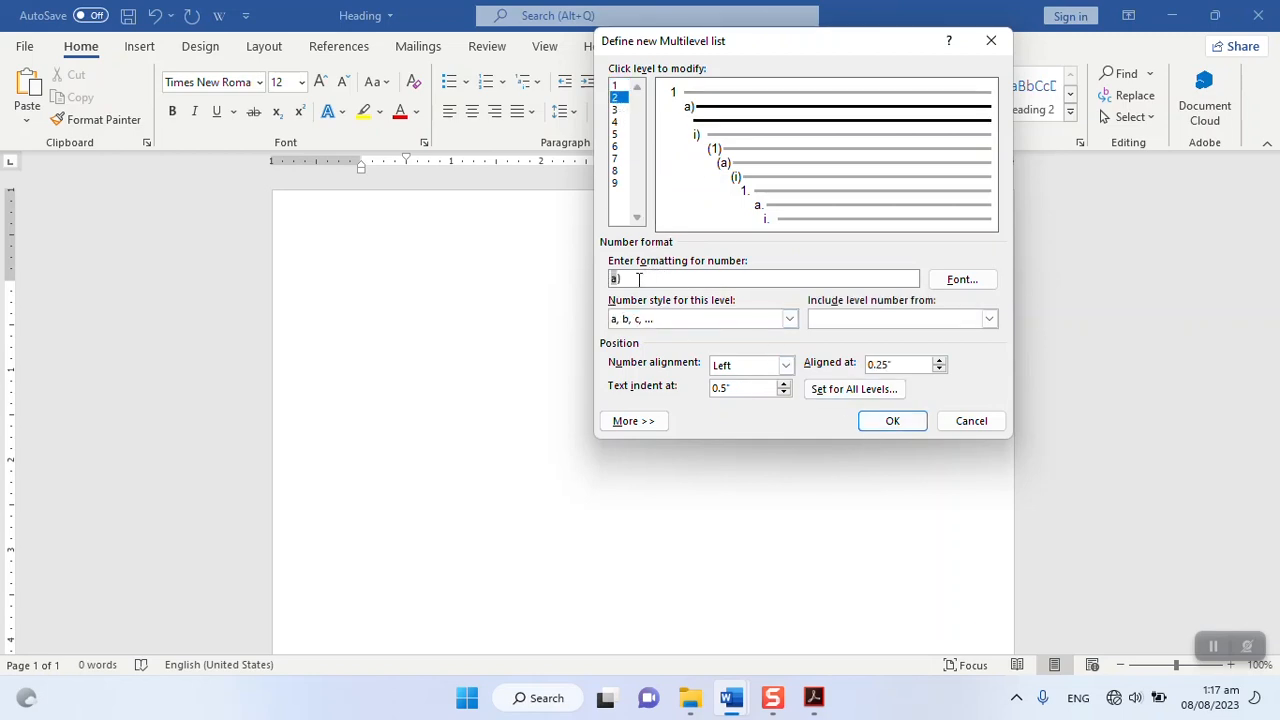
key("BackSpace")
left_click(989, 320)
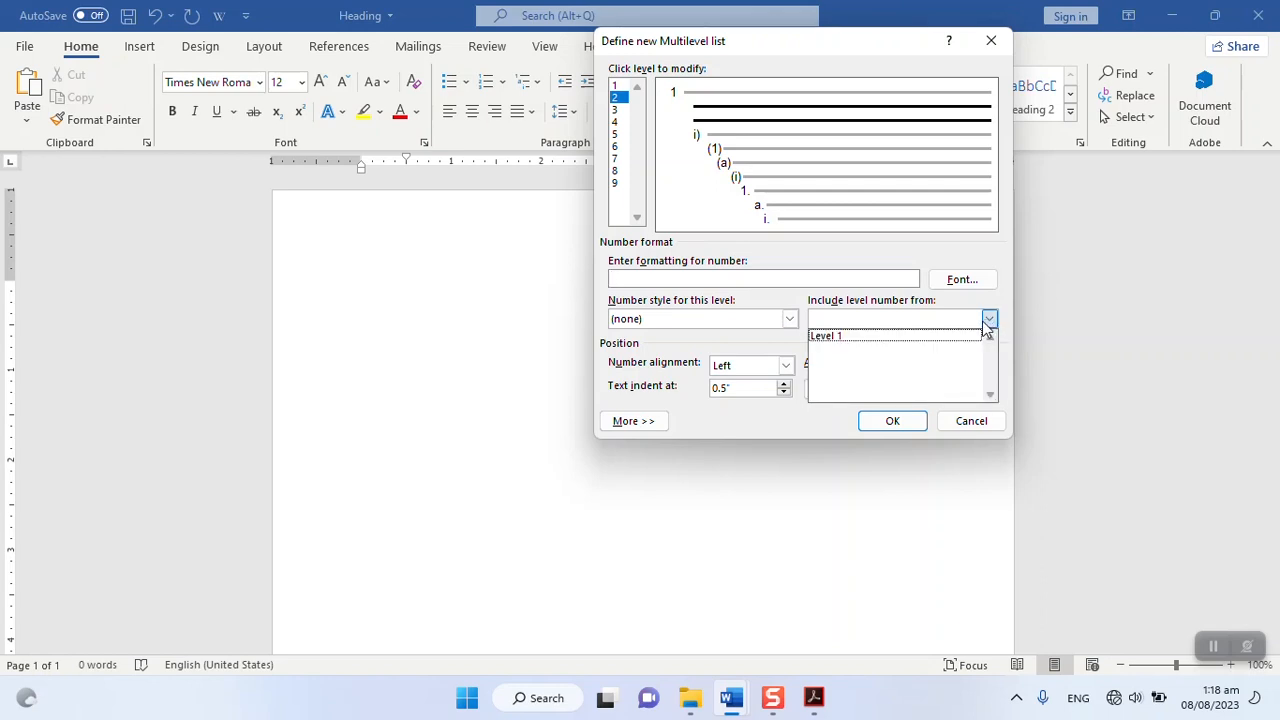
left_click(837, 338)
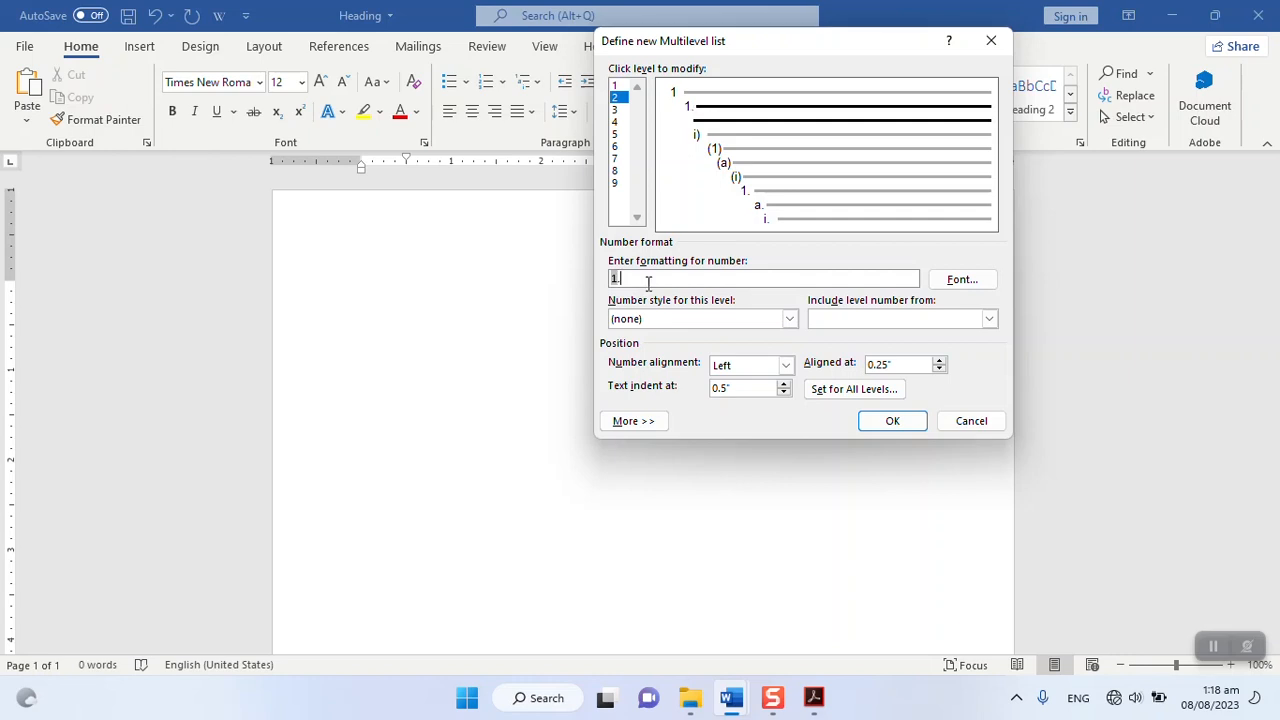
left_click(790, 319)
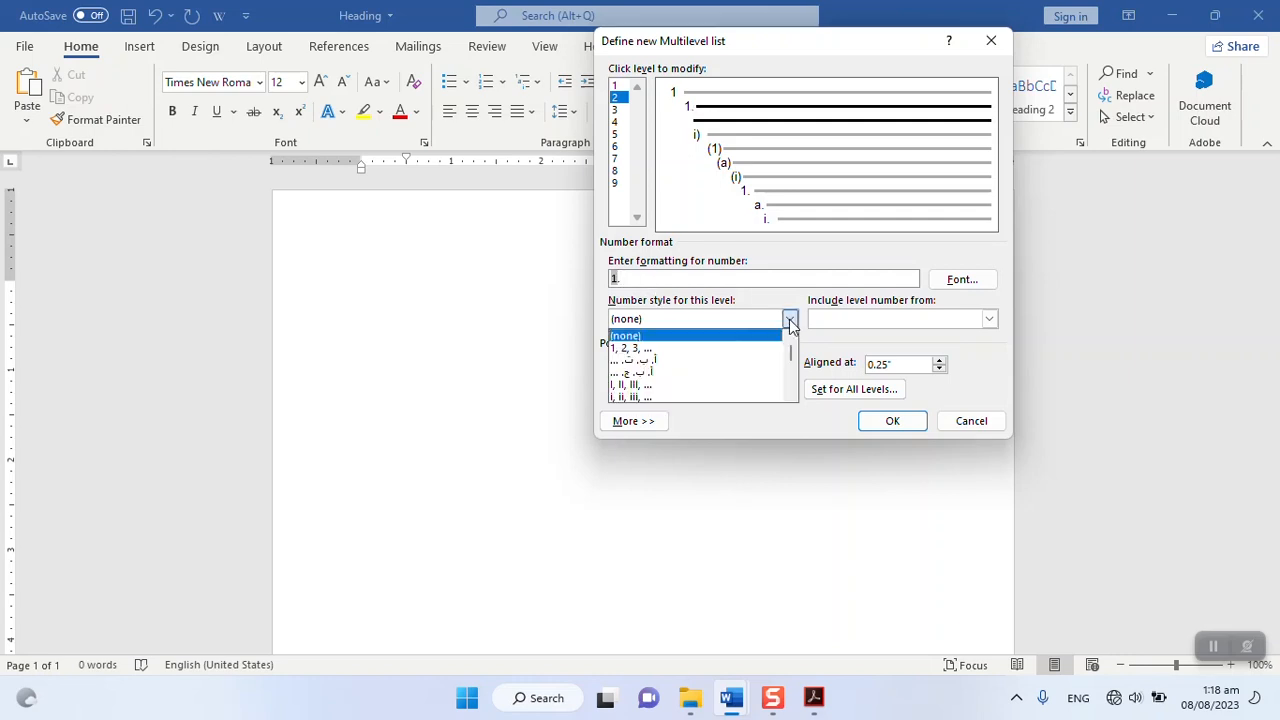
left_click(659, 349)
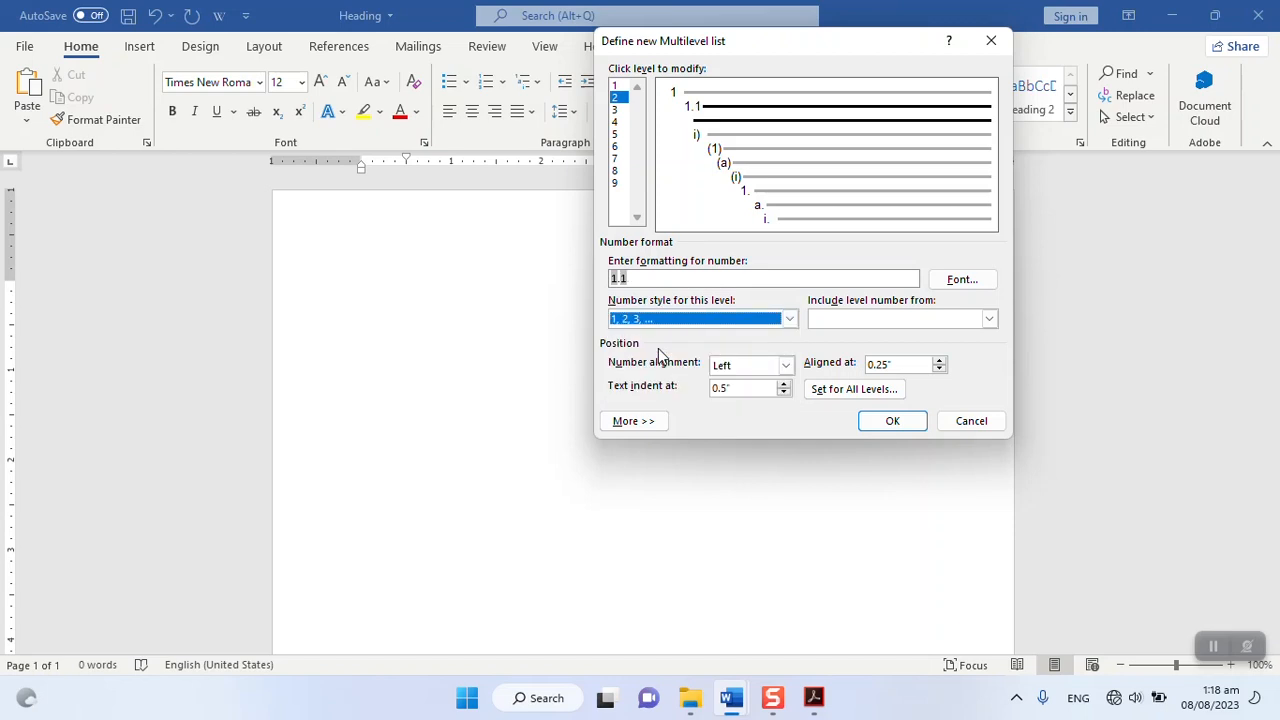
left_click(789, 319)
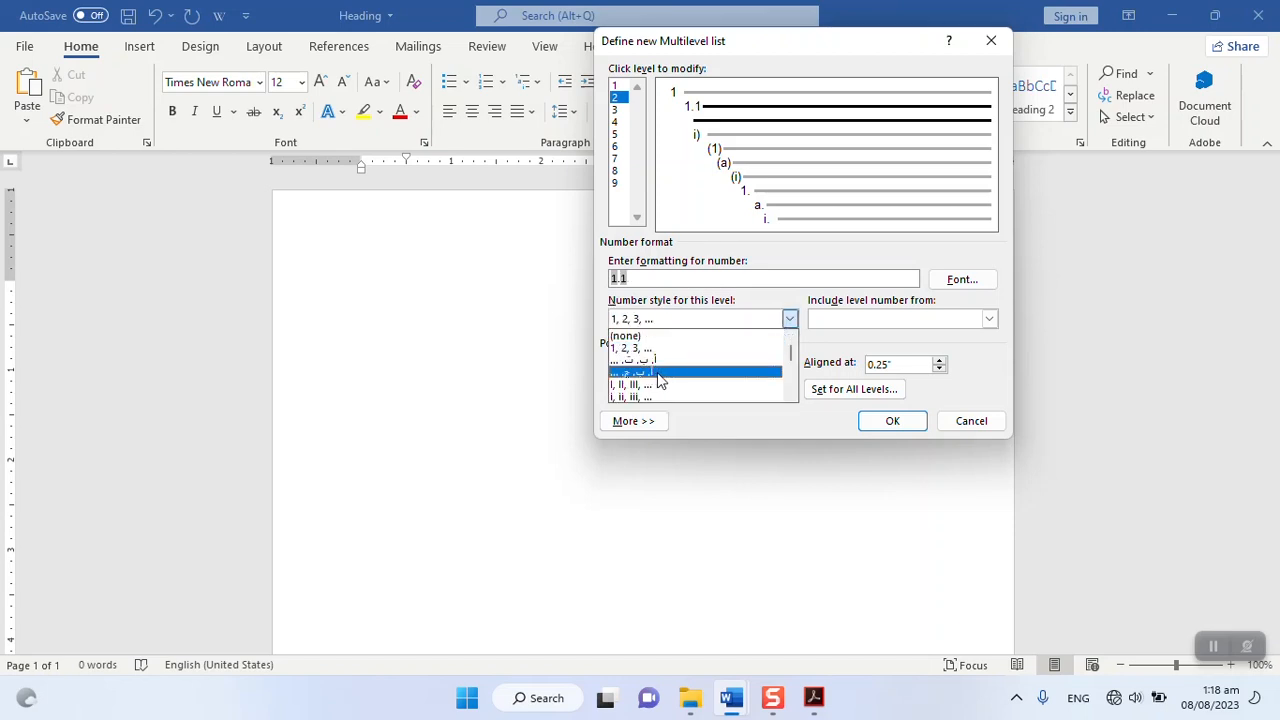
left_click(640, 278)
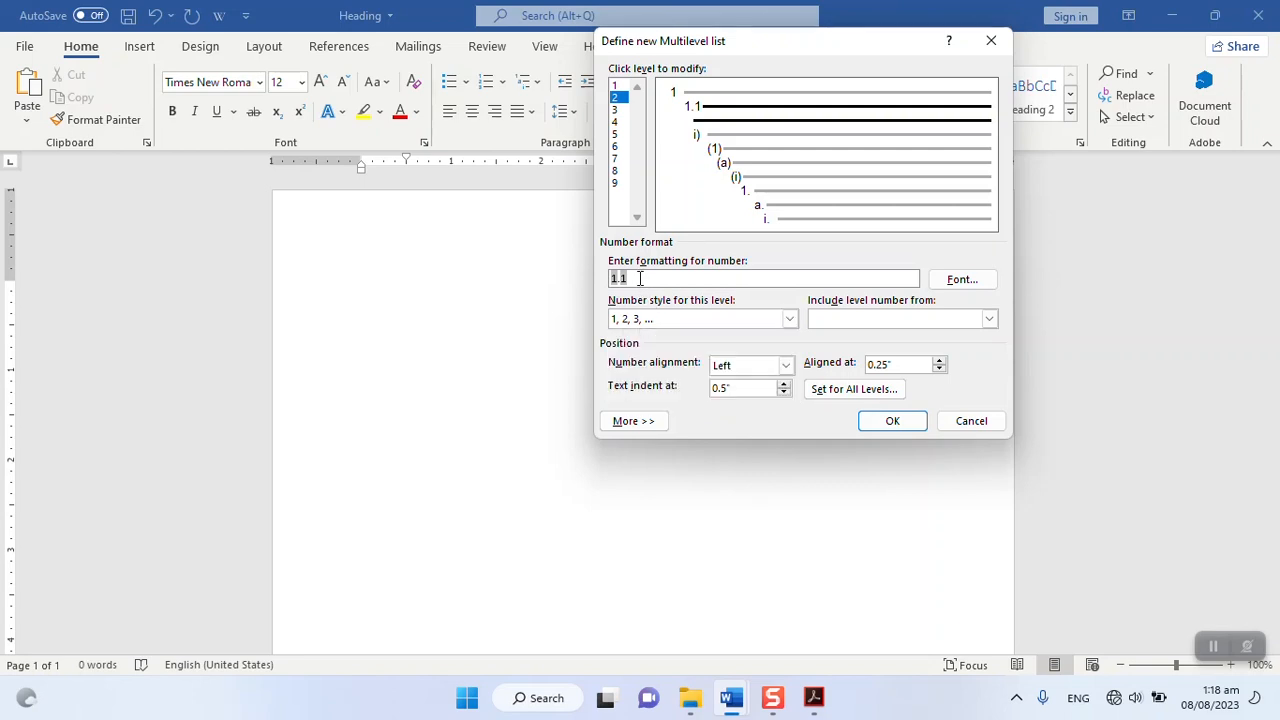
Step: Format list level 3 as 1.1.1, including the level 1 and level 2 numbers and using the 1, 2, 3, … style
left_click(616, 110)
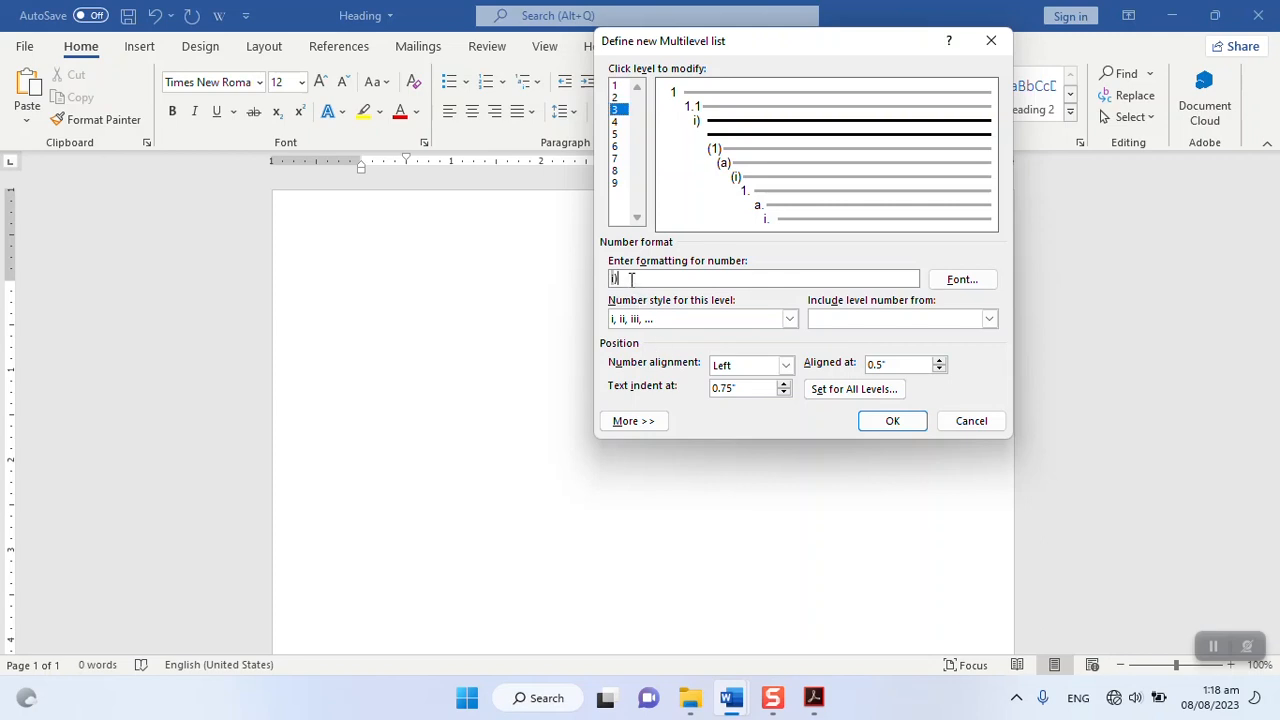
key("BackSpace")
key("BackSpace")
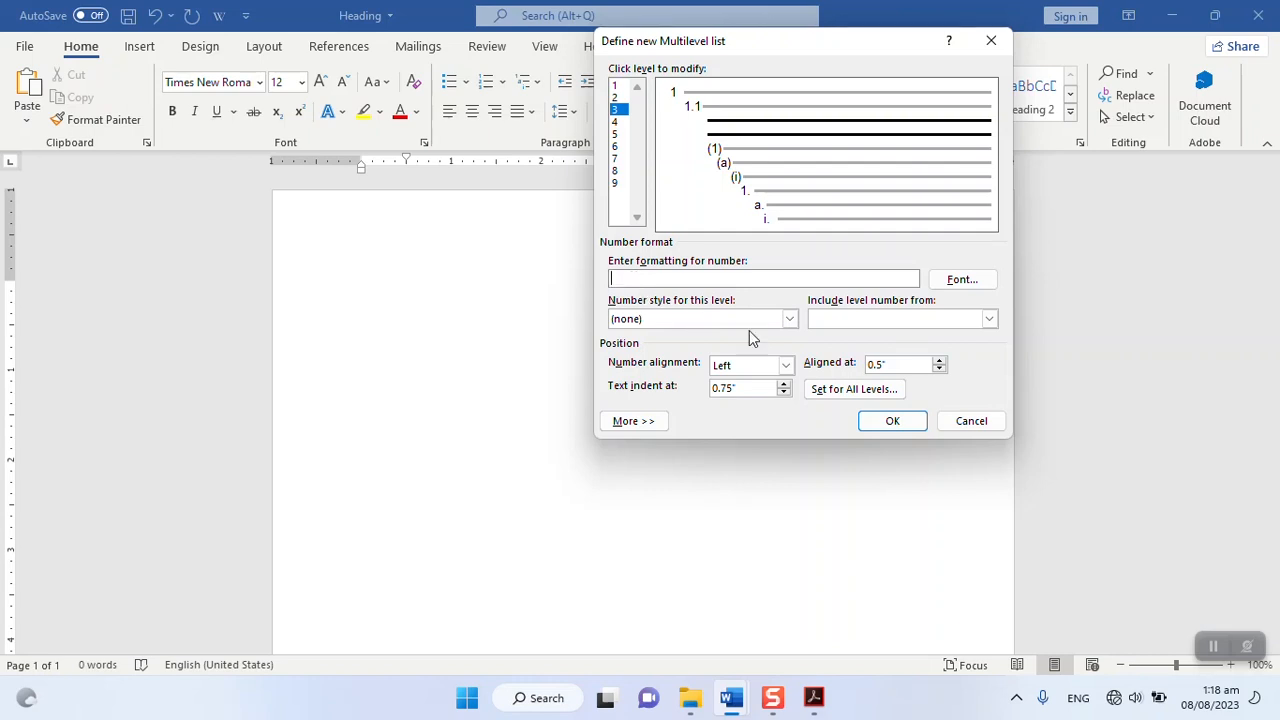
left_click(878, 322)
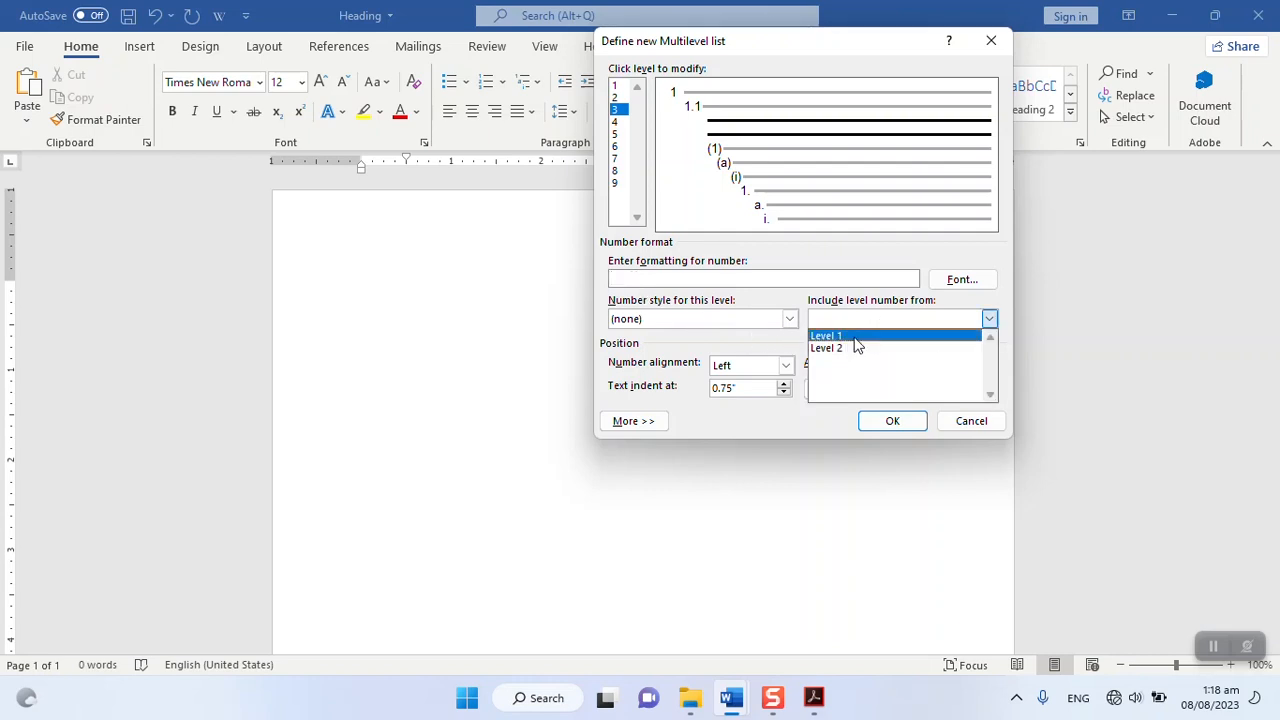
left_click(855, 337)
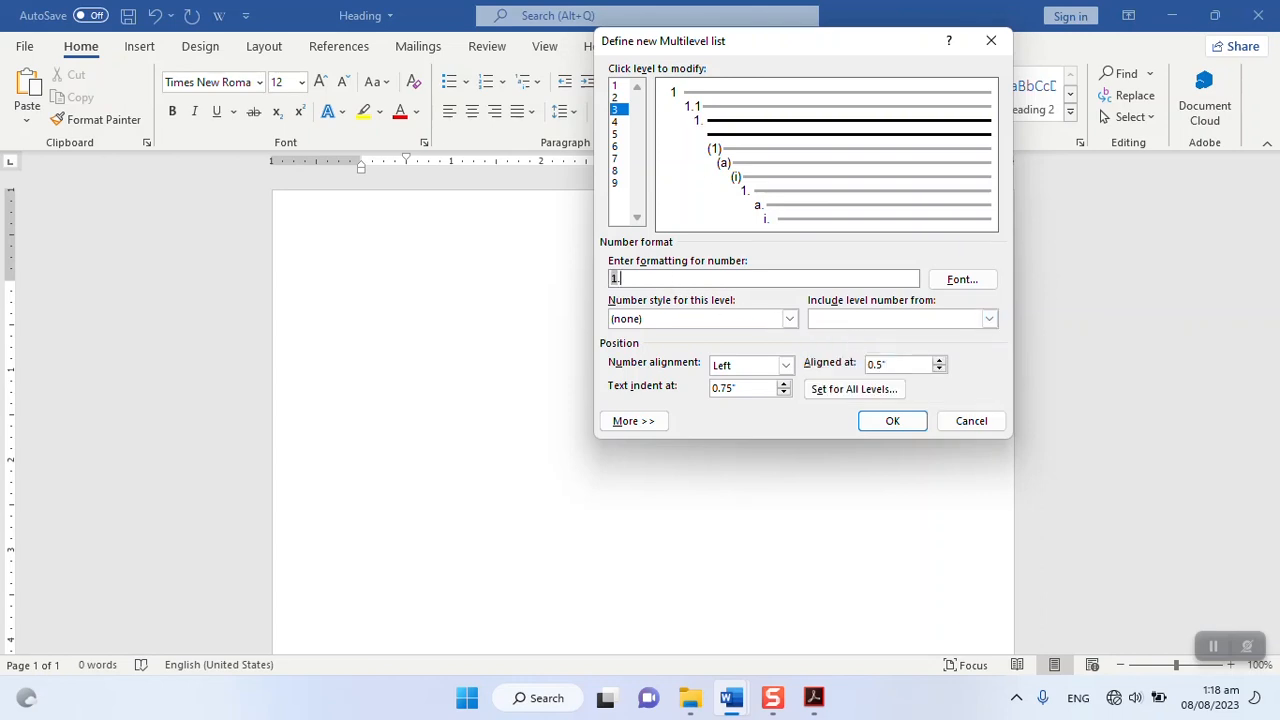
left_click(837, 320)
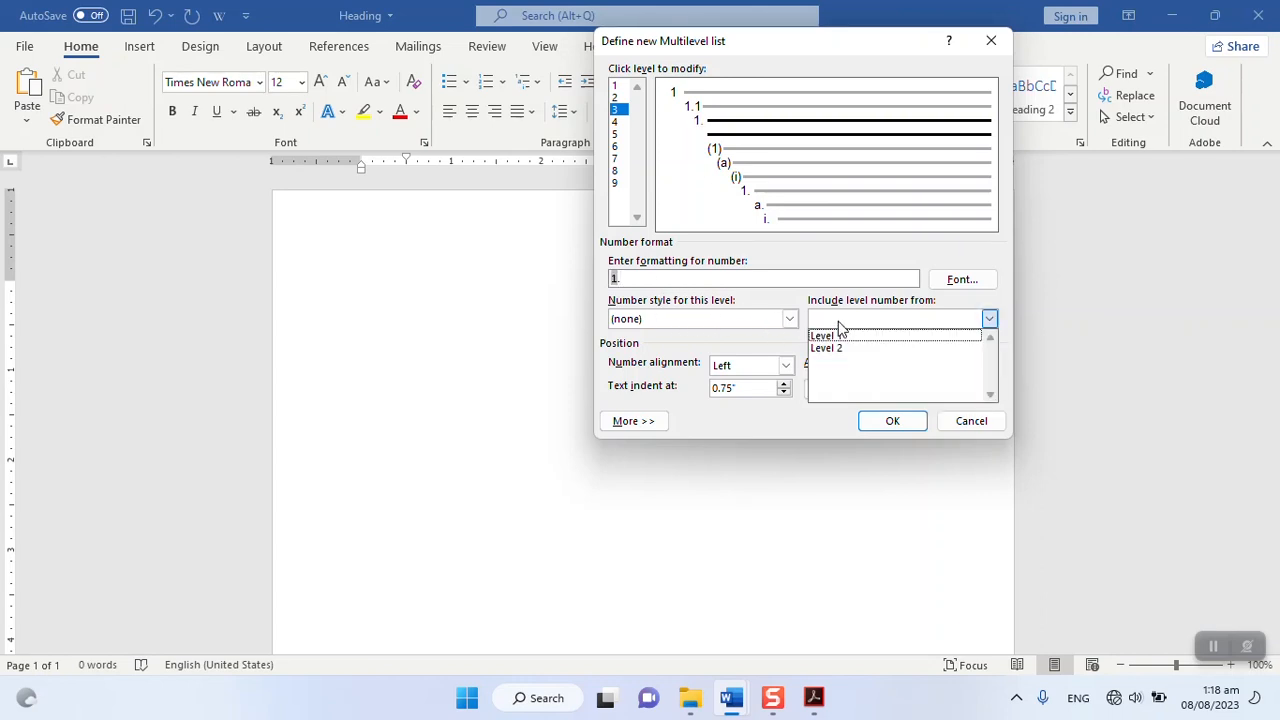
left_click(845, 350)
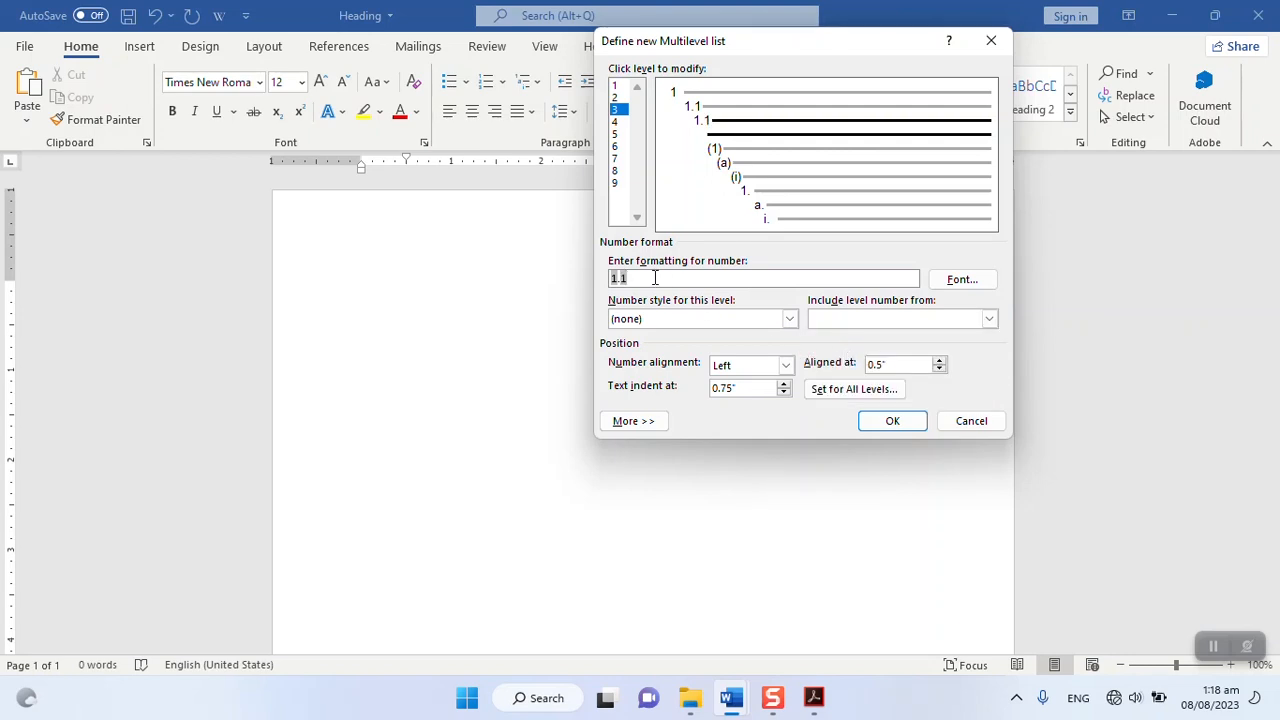
left_click(789, 319)
left_click(727, 350)
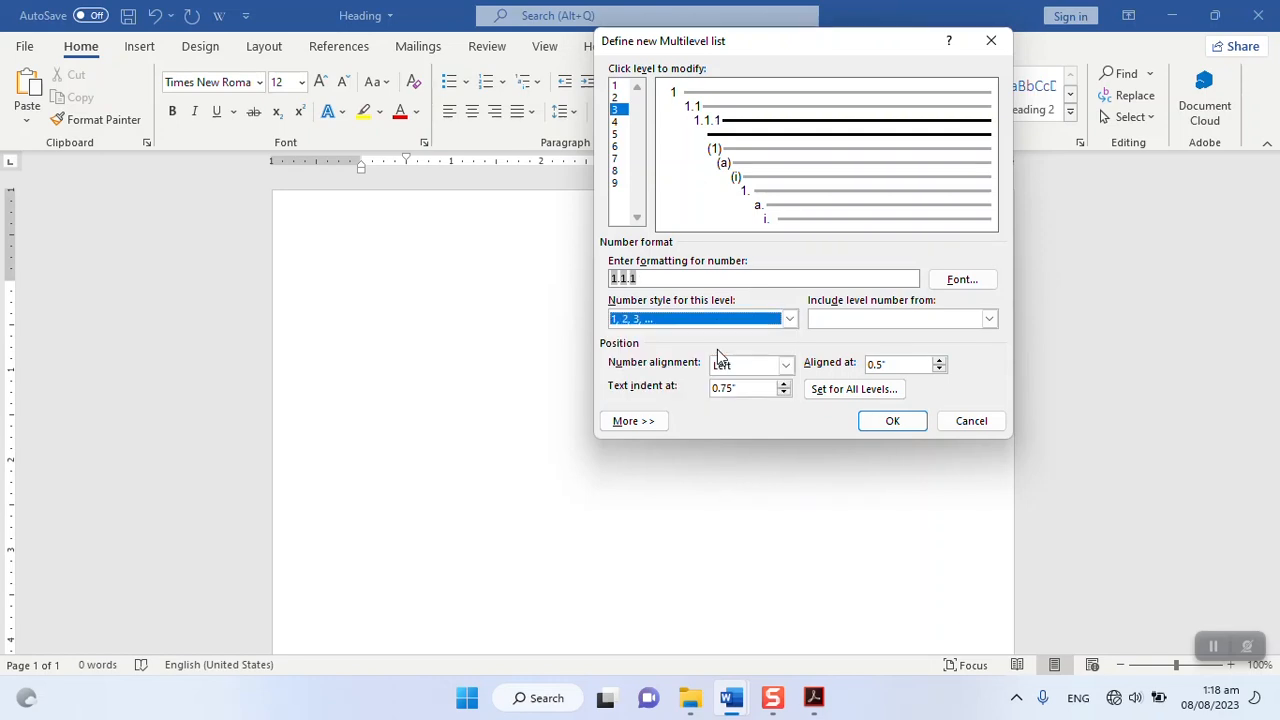
Step: Align list level 2 at 0" with a slightly larger text indent, and set level 3's text indent to 0.8"
left_click(615, 86)
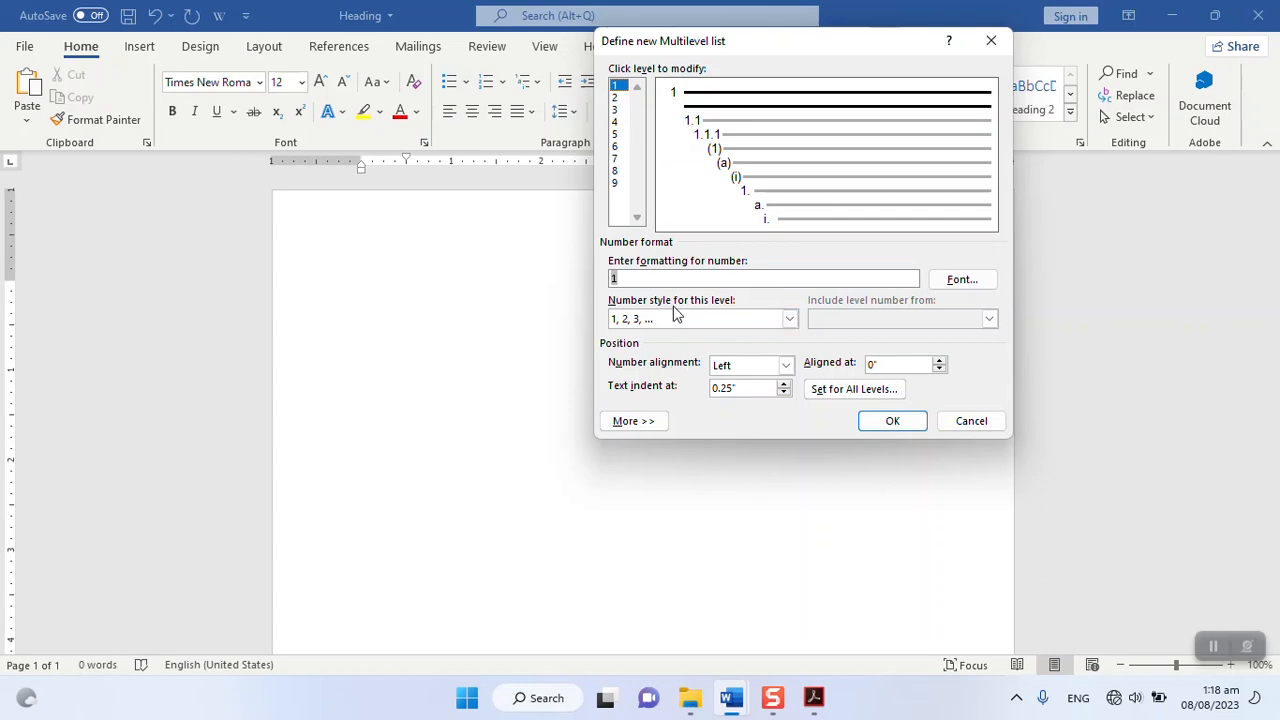
left_click(615, 97)
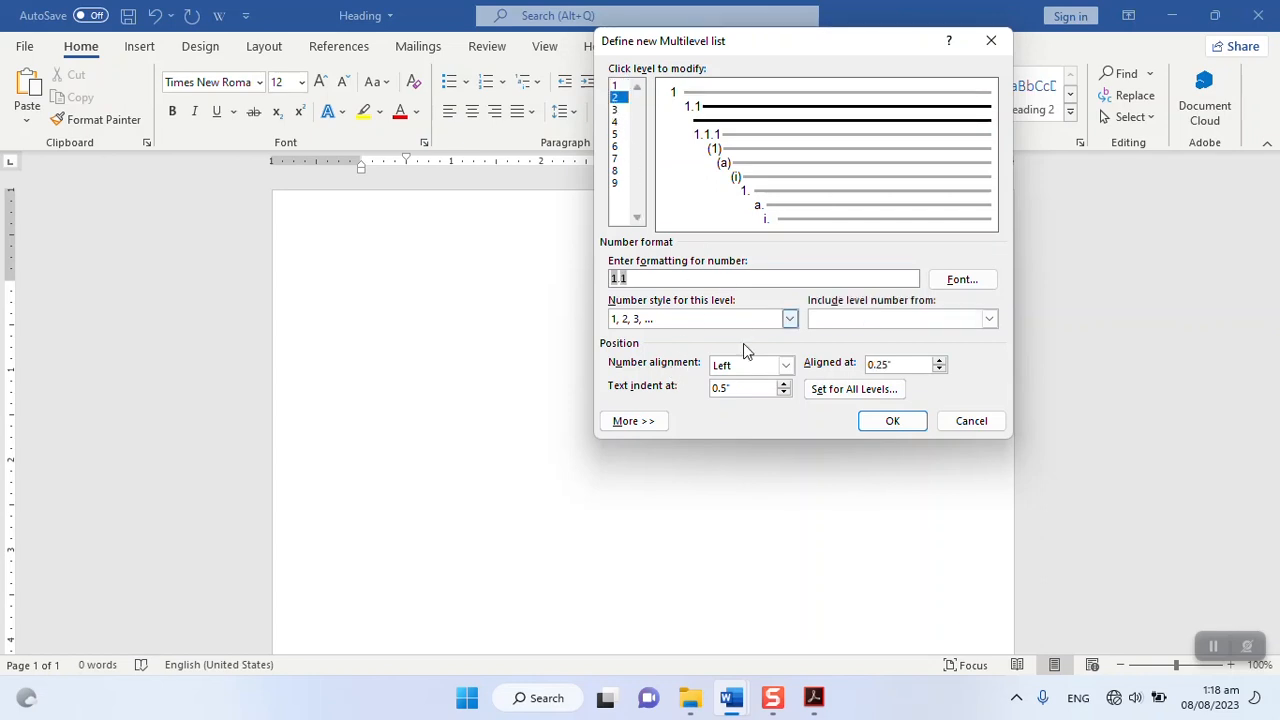
left_click(939, 369)
left_click(939, 369)
left_click(939, 369)
left_click(939, 369)
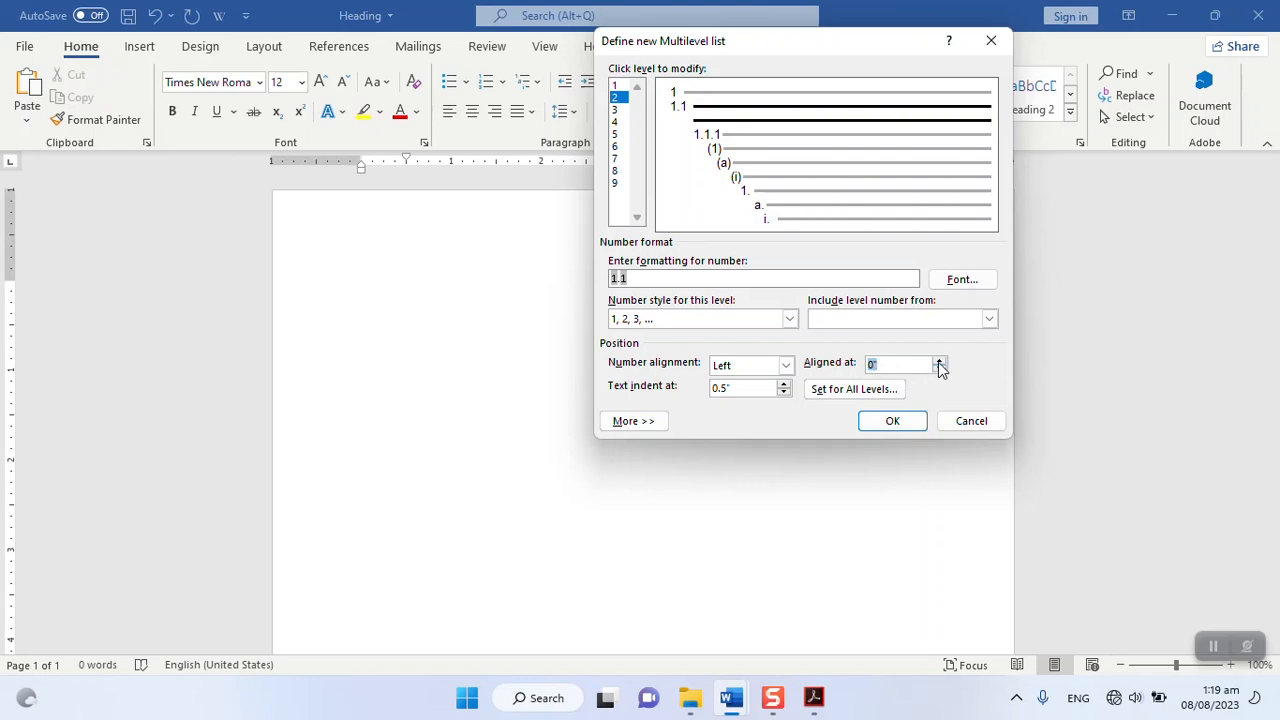
left_click(784, 384)
left_click(615, 110)
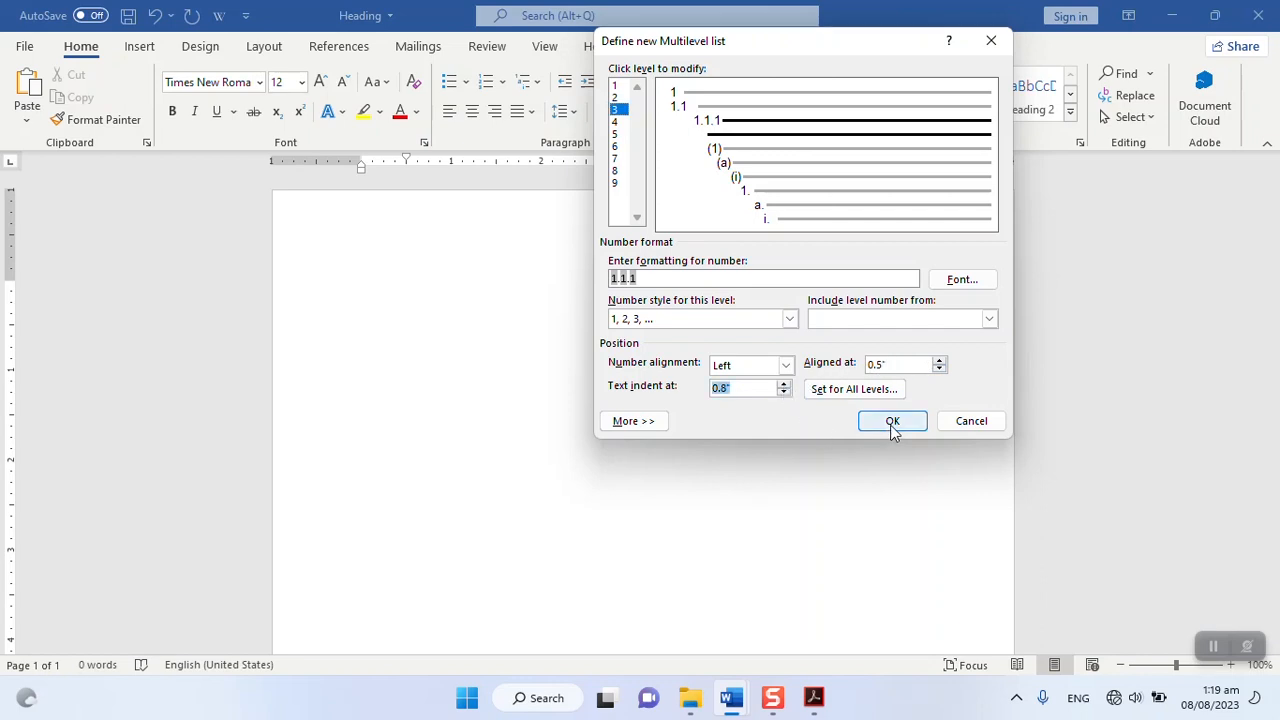
Step: Show the additional multilevel list options and link level 1 to the Heading 1 style
left_click(640, 424)
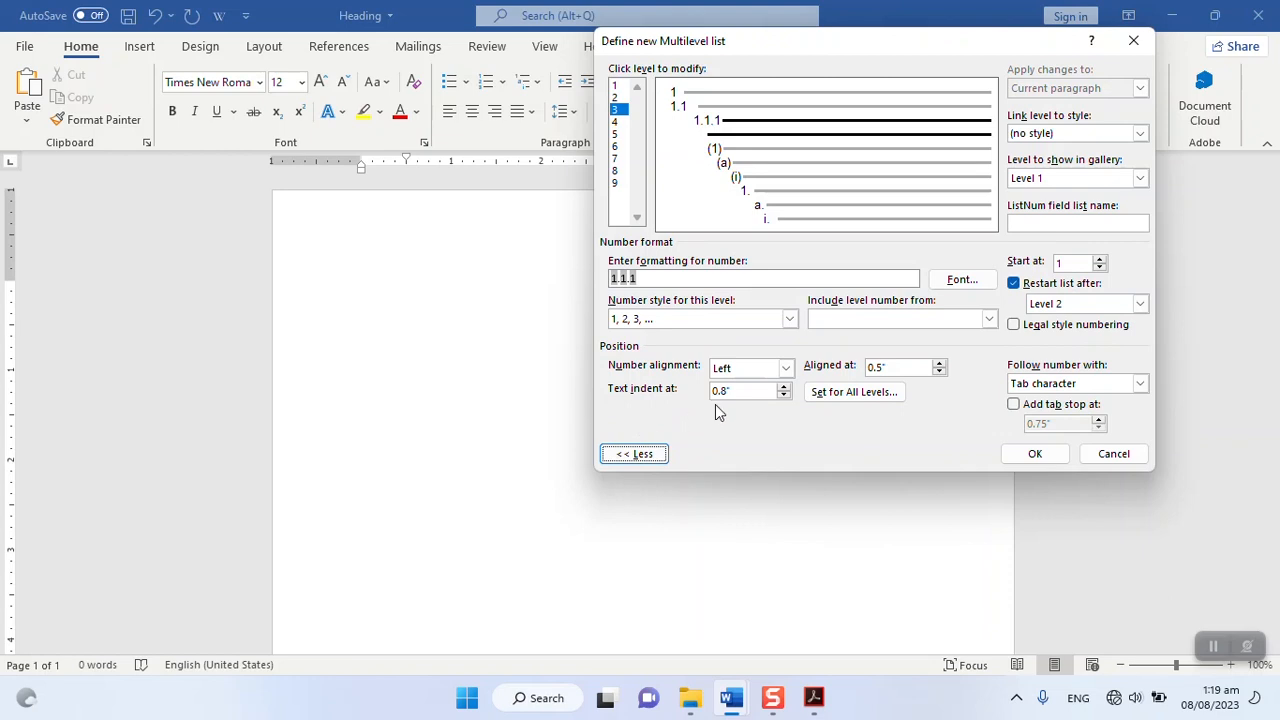
left_click(618, 86)
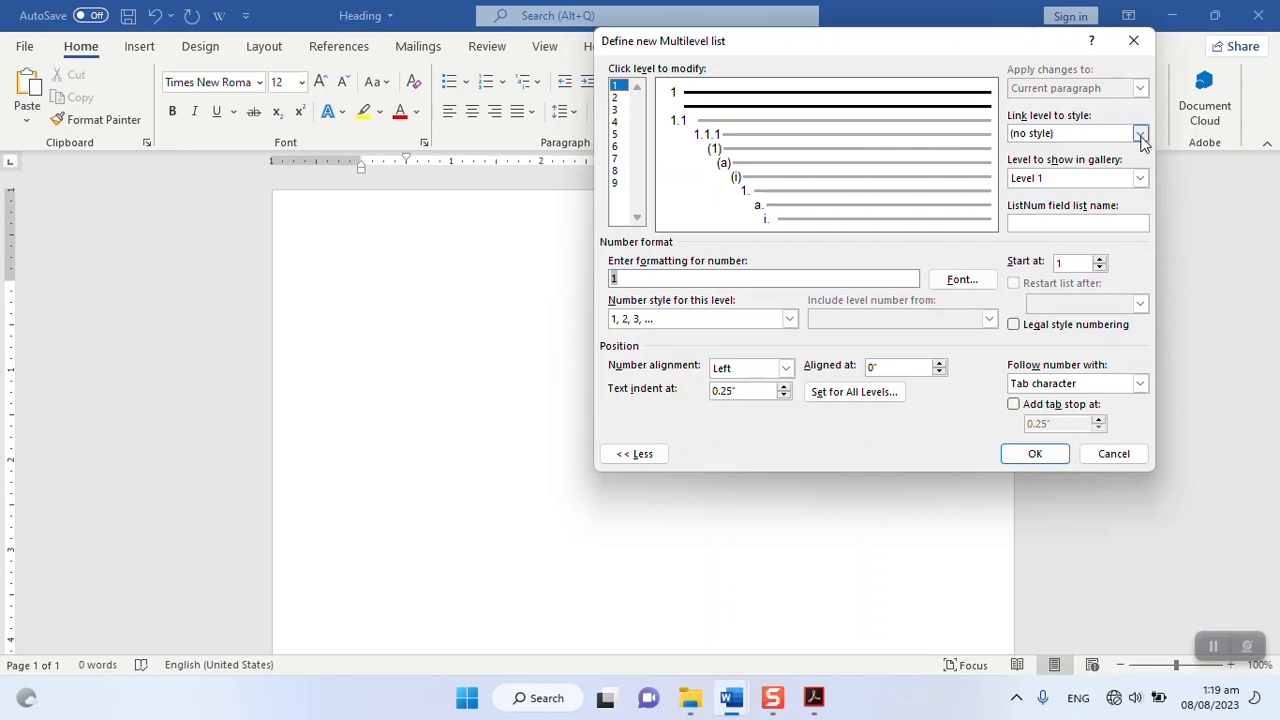
left_click(1140, 133)
left_click(1094, 203)
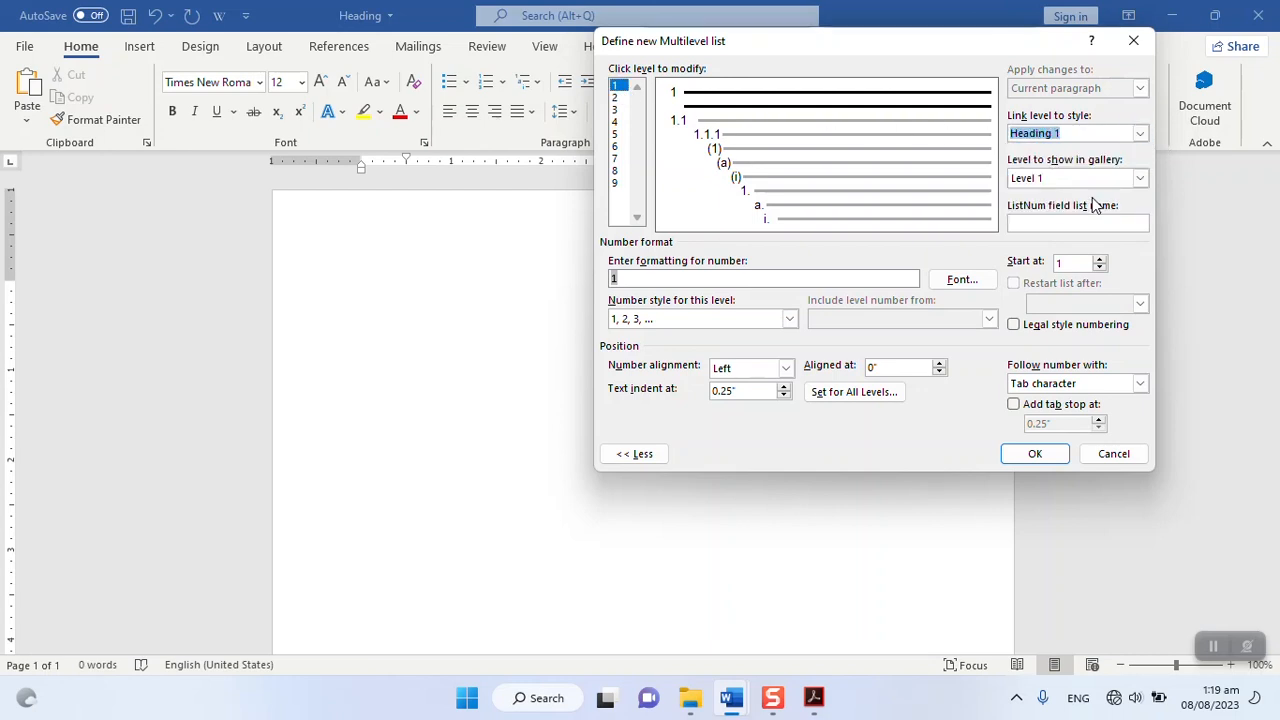
Step: Link level 2 of the multilevel list to the Heading 2 style
left_click(616, 97)
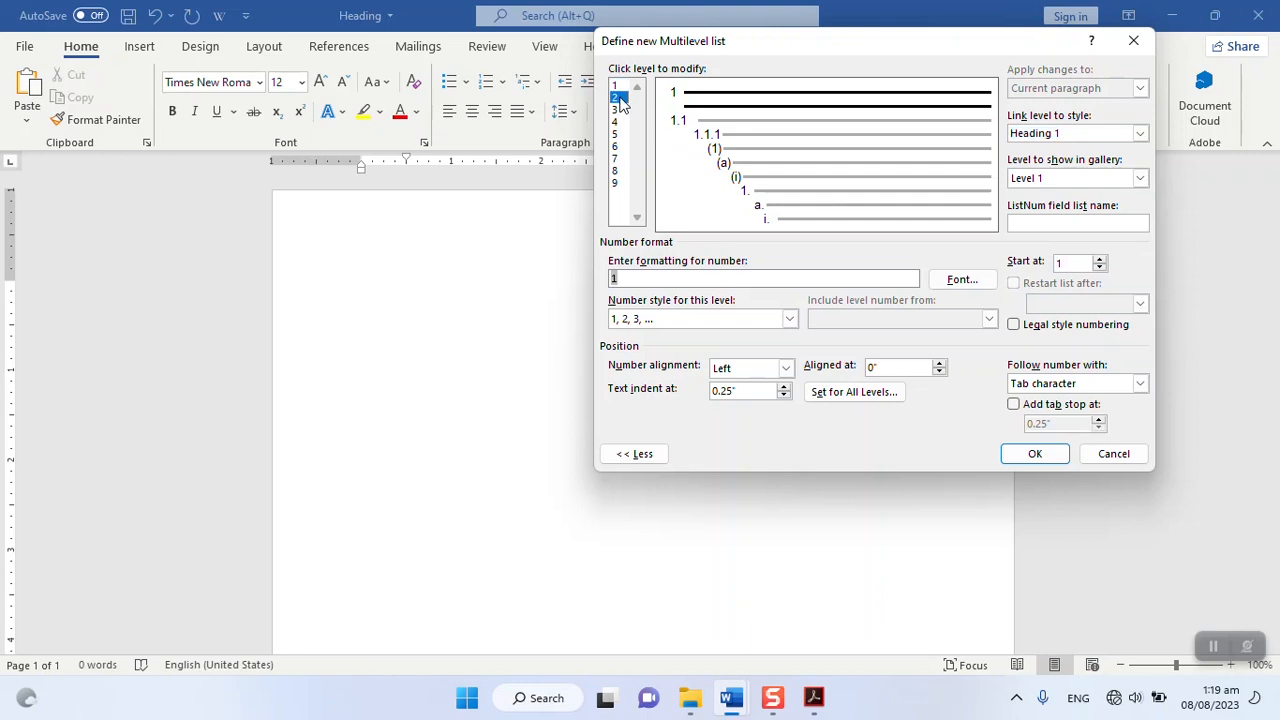
left_click(1140, 133)
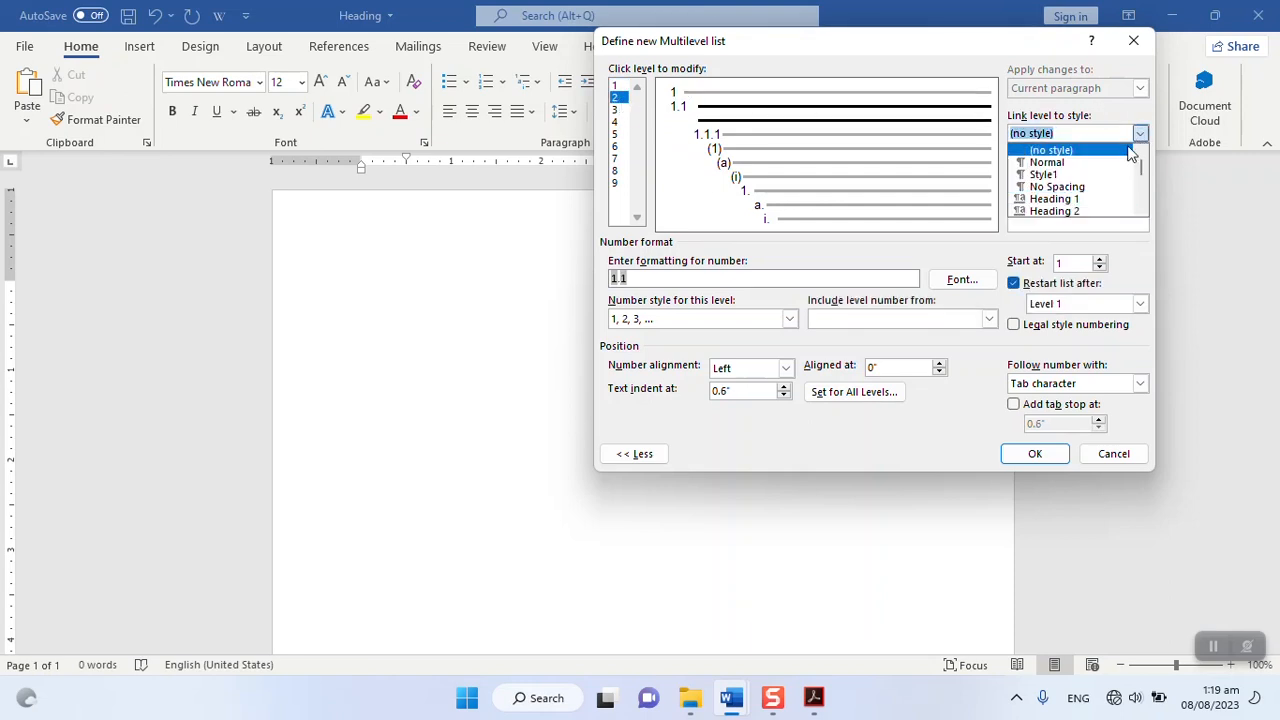
left_click(1080, 211)
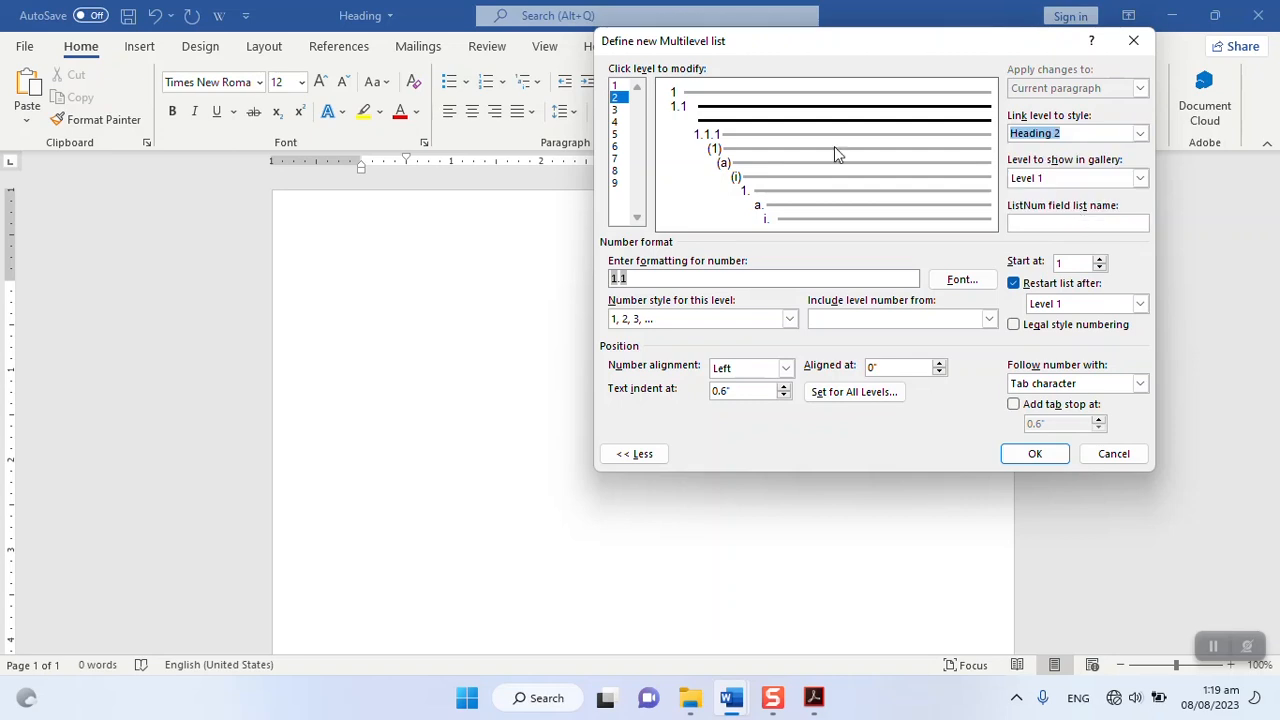
Step: Link list level 3 to the Heading 3 style, and after applying the list remove the number from the blank page
left_click(616, 110)
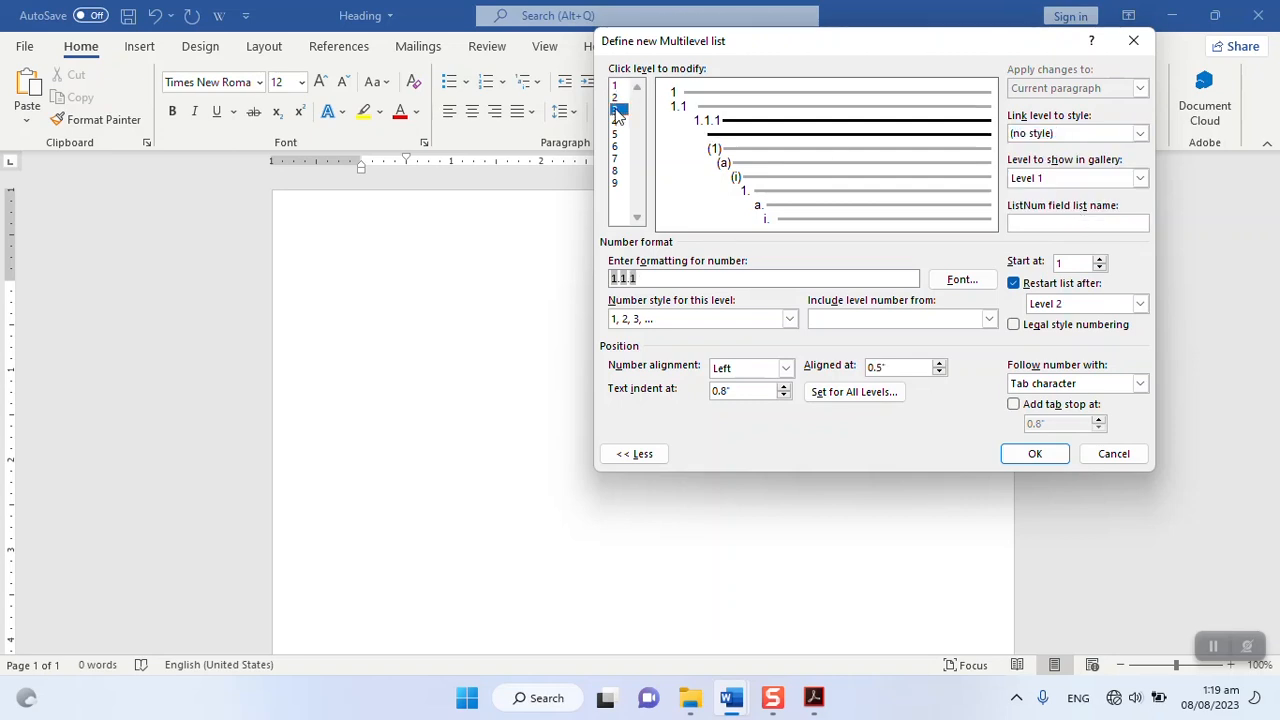
left_click(1140, 134)
scroll(1076, 180, "down", 2)
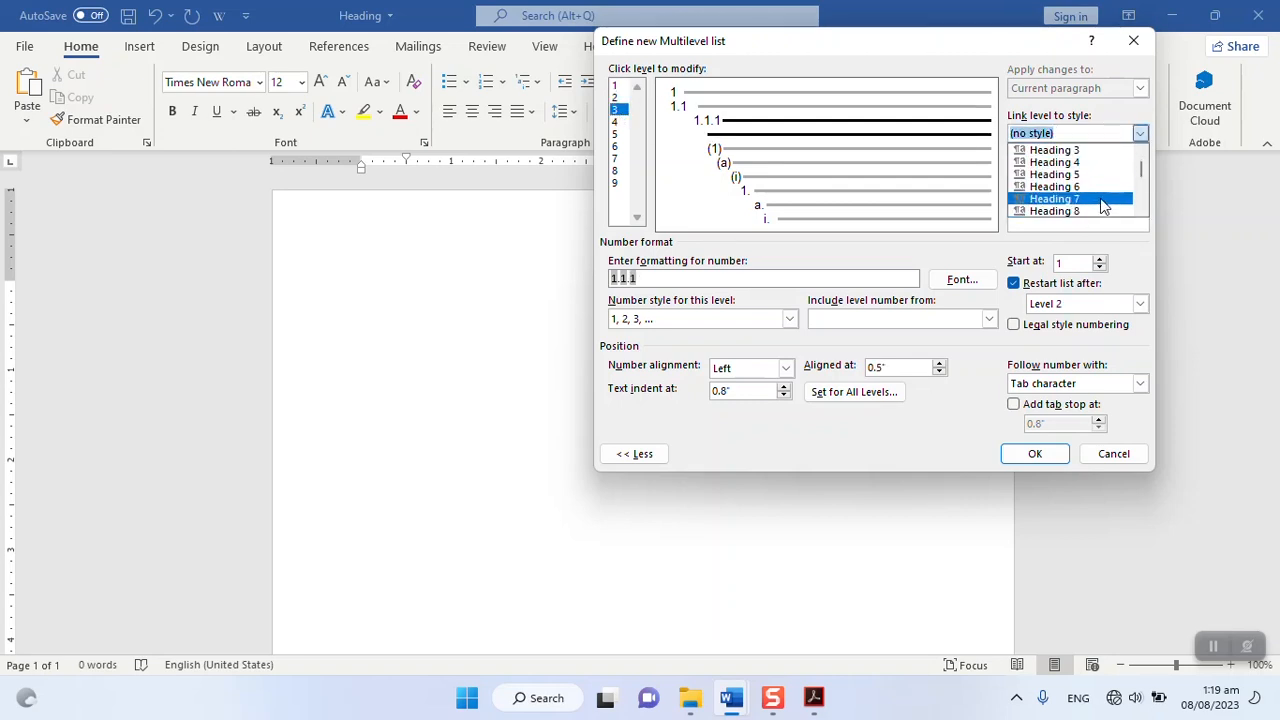
left_click(1076, 151)
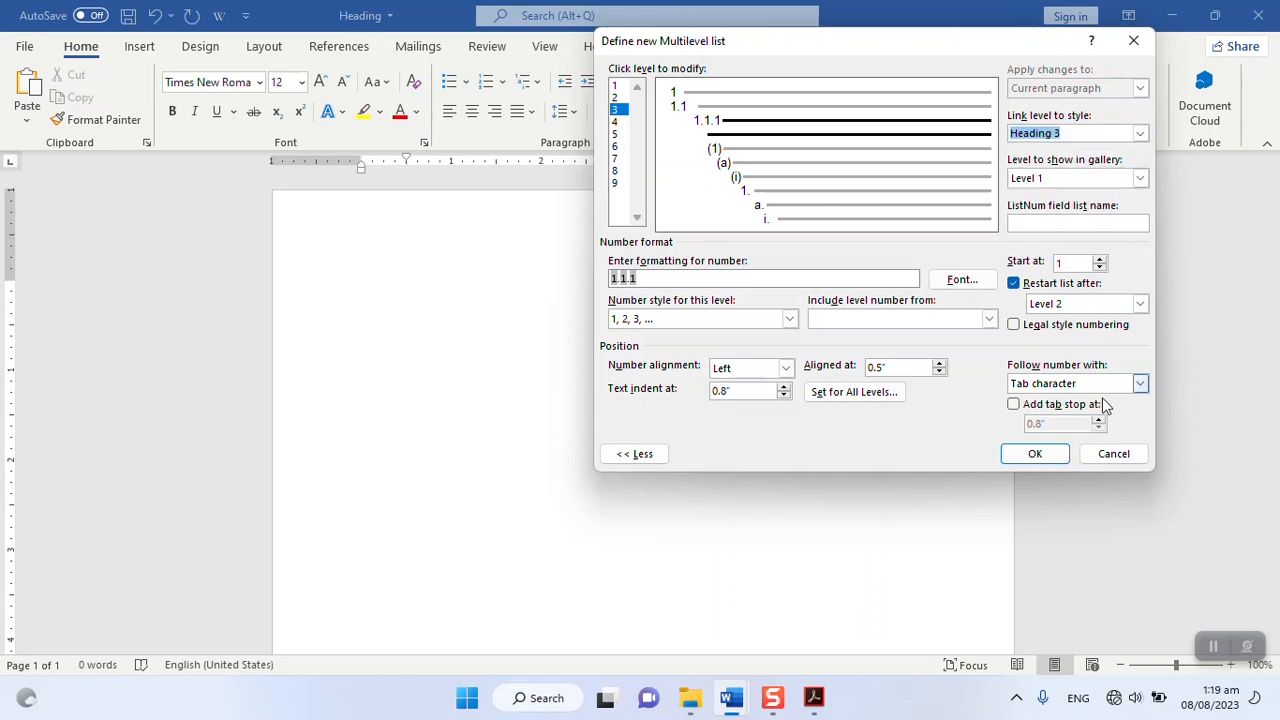
left_click(1036, 455)
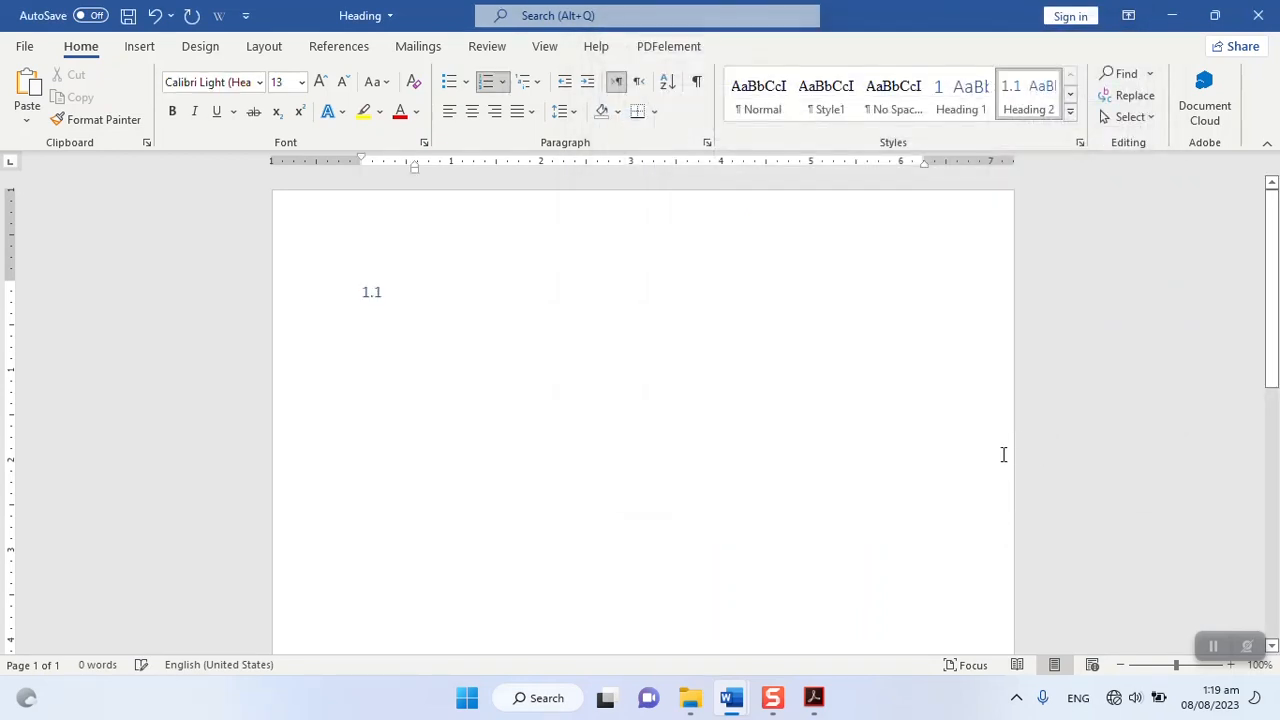
key("BackSpace")
key("BackSpace")
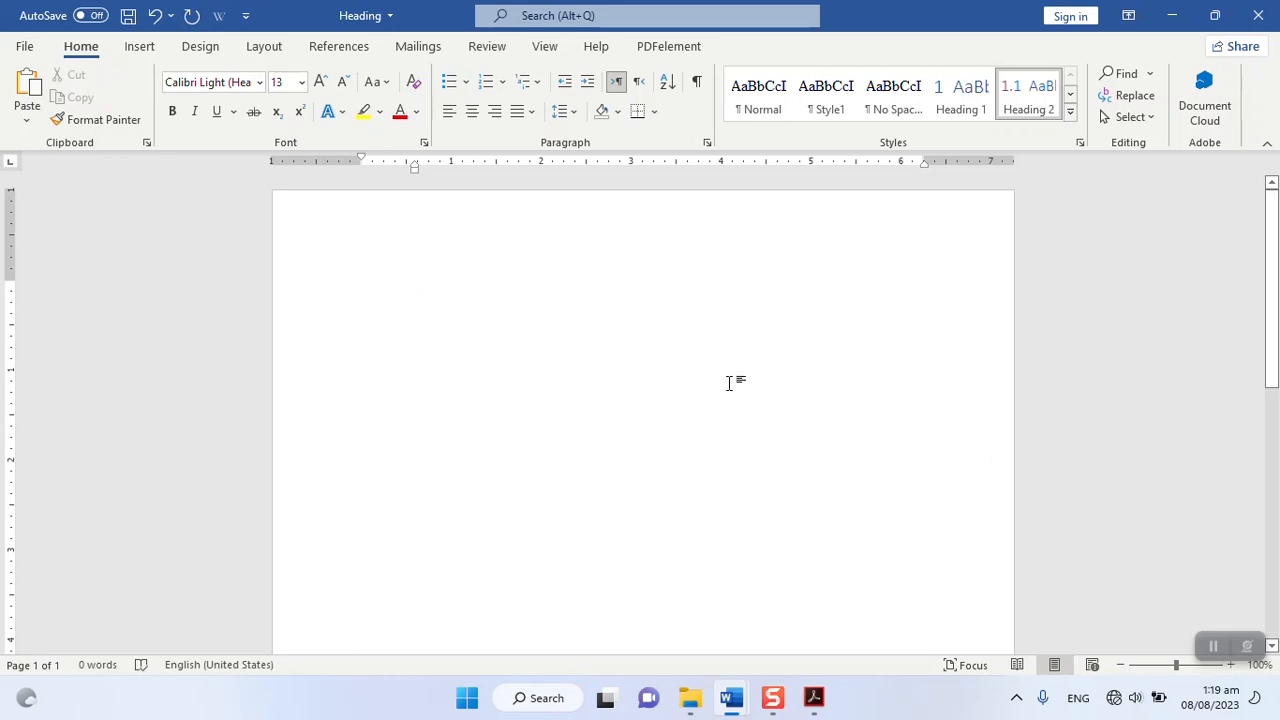
Step: Open the Project report format guideline PDF from the TOC folder and examine its font, size and spacing rules for chapter titles and headings
mouse_move(696, 708)
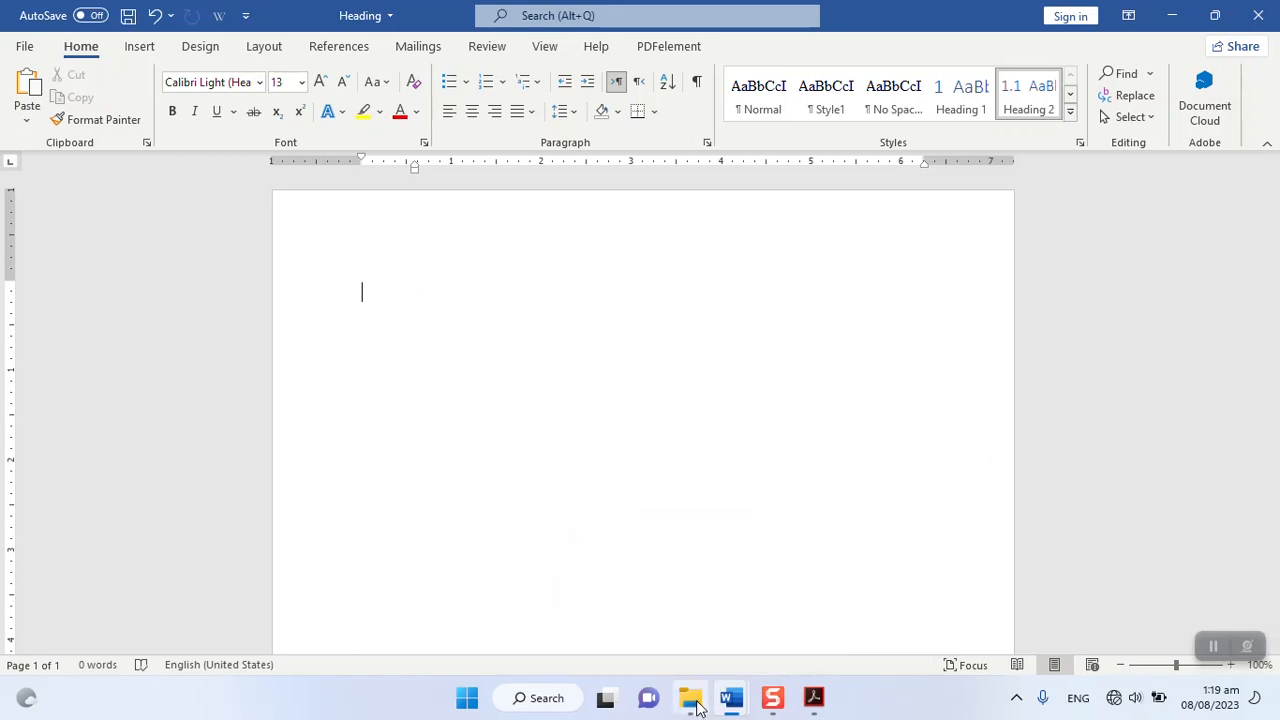
left_click(697, 707)
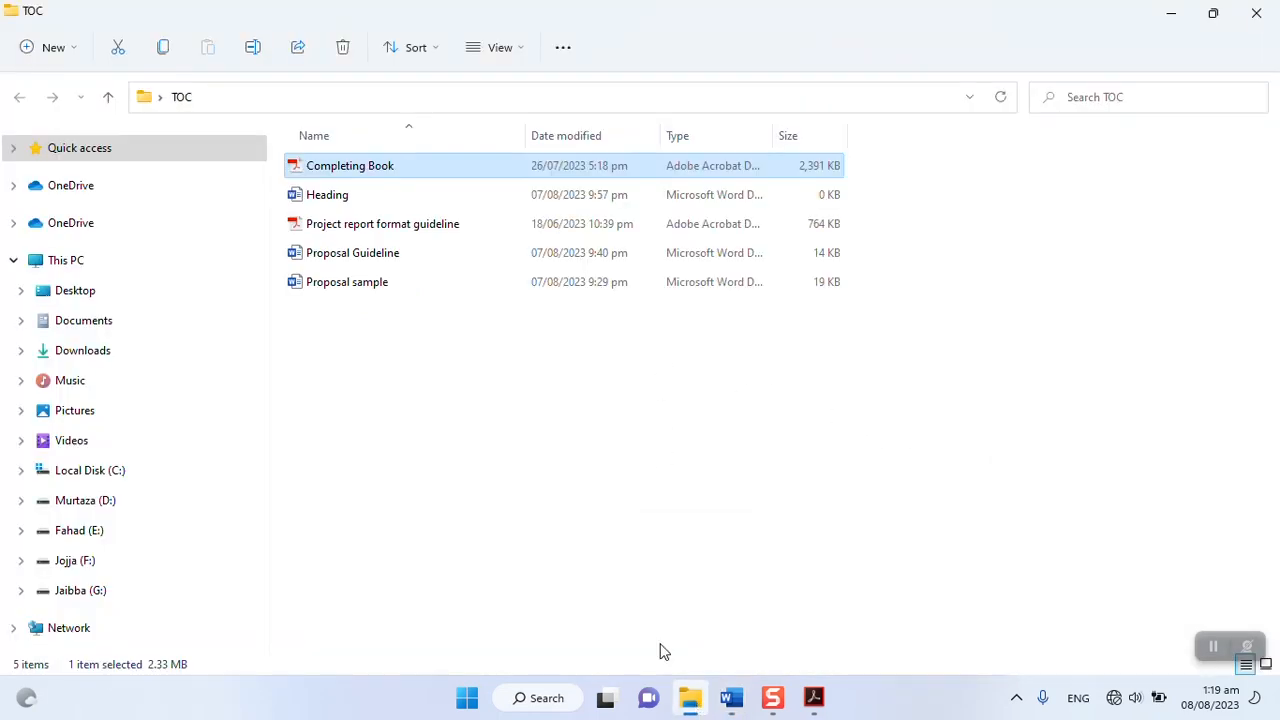
double_click(365, 226)
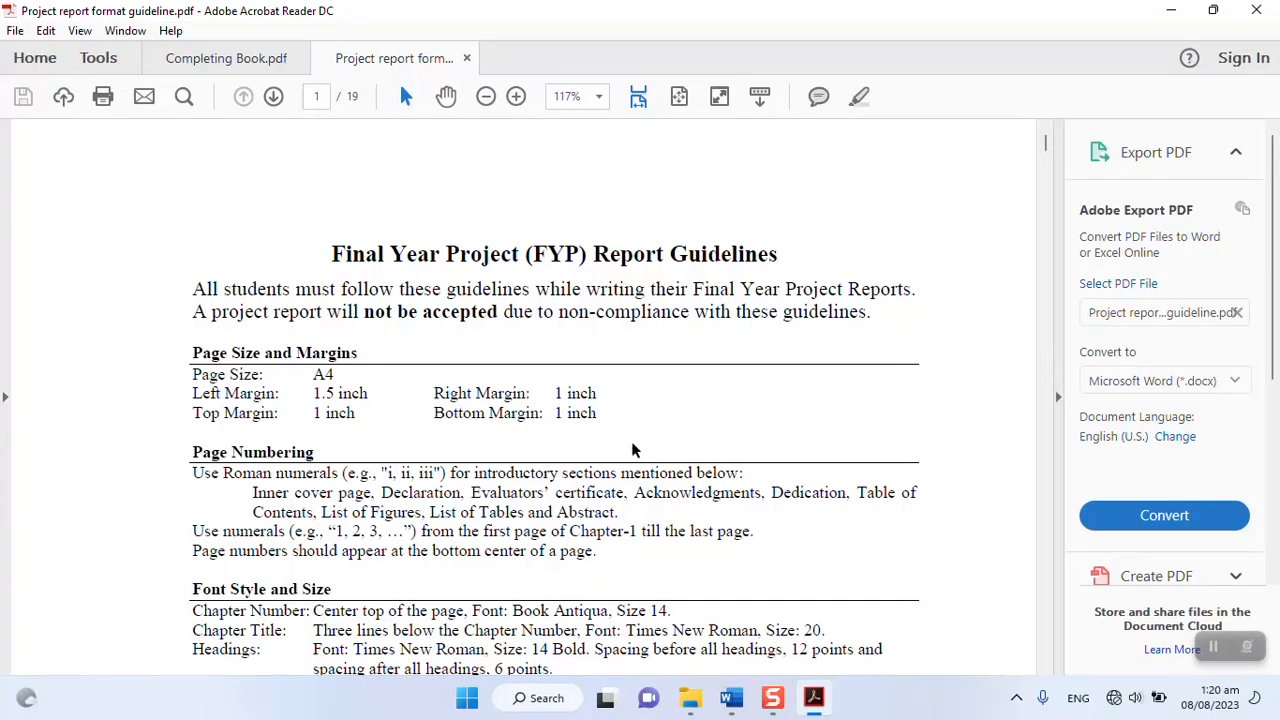
scroll(624, 535, "down", 3)
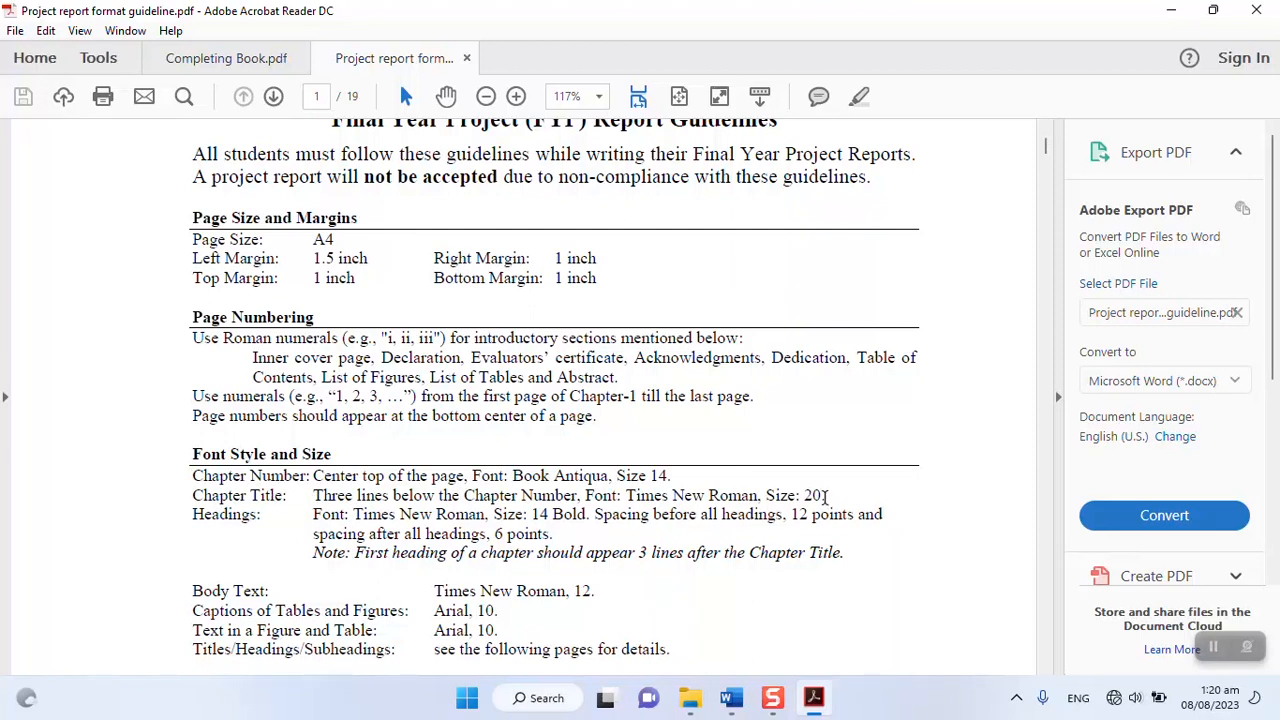
left_click_drag(826, 495, 590, 505)
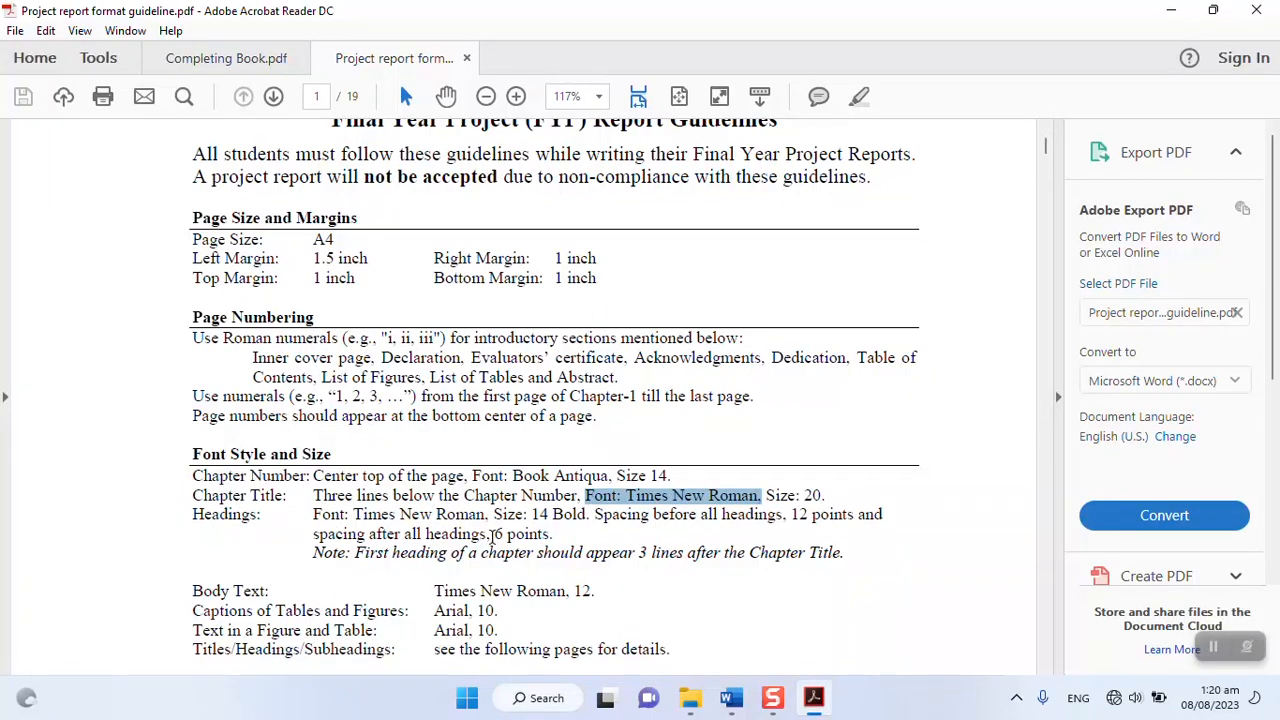
left_click_drag(592, 513, 531, 516)
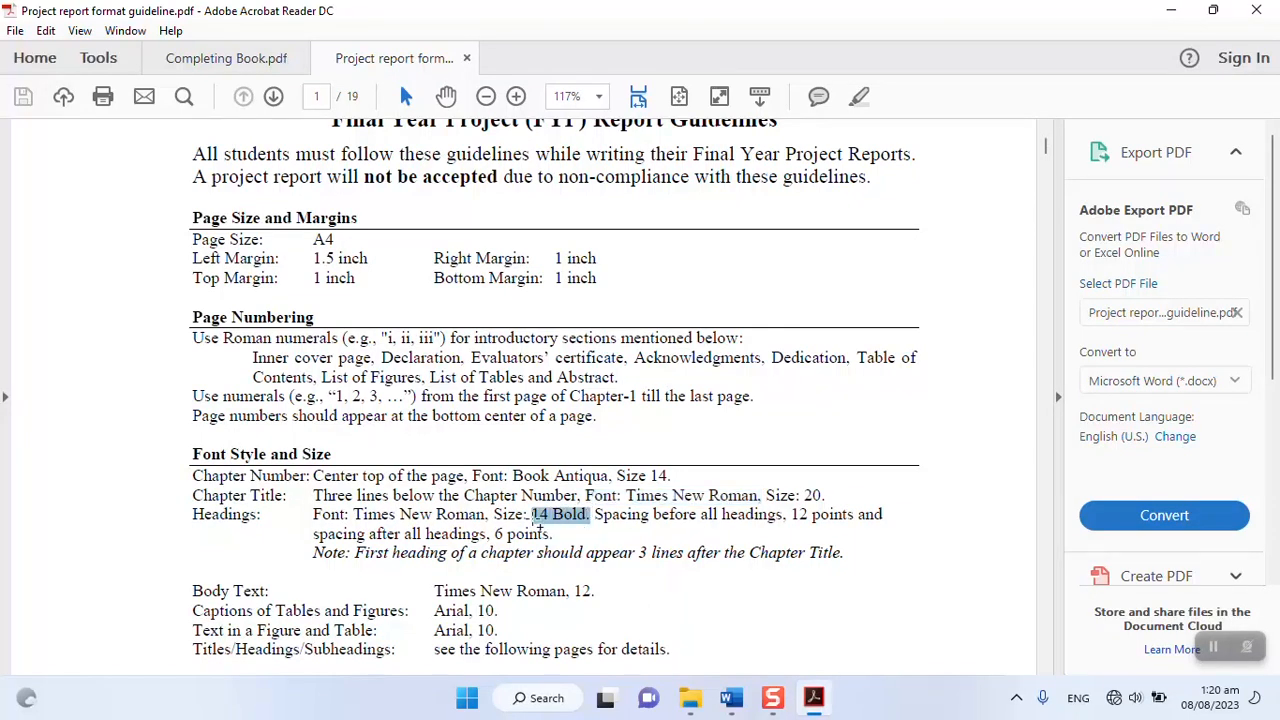
left_click_drag(487, 515, 381, 518)
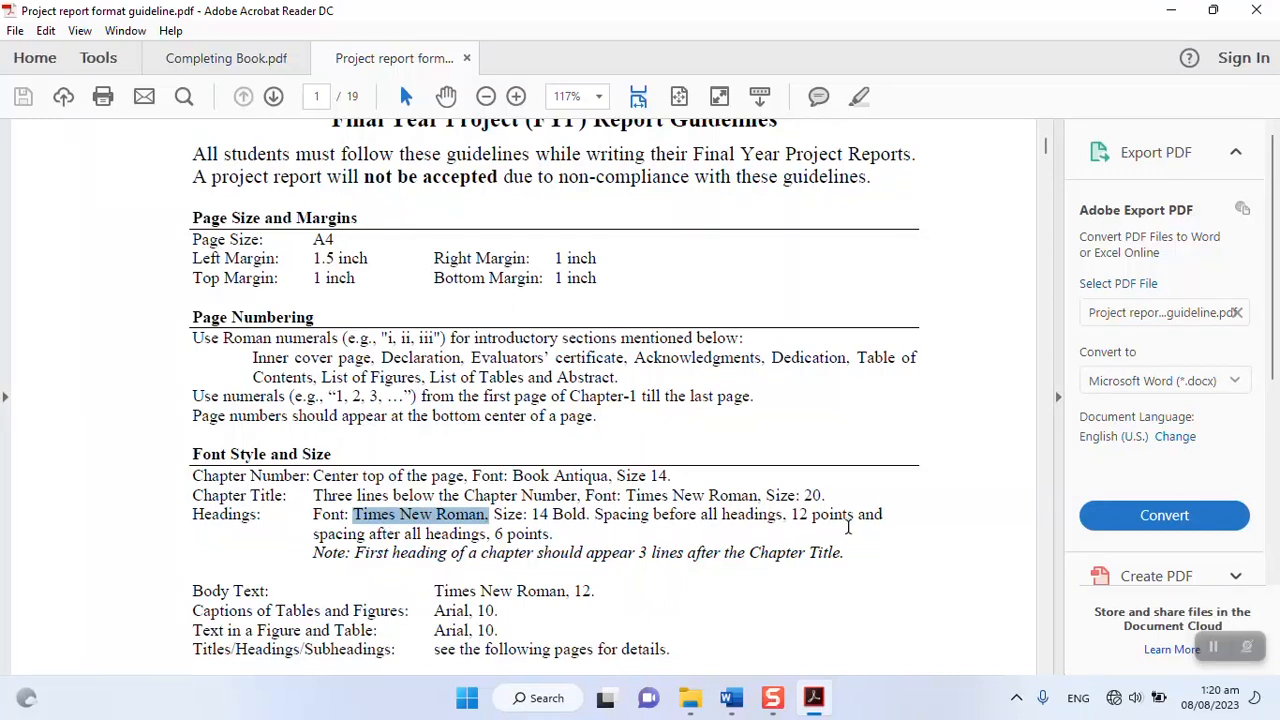
left_click_drag(853, 515, 722, 516)
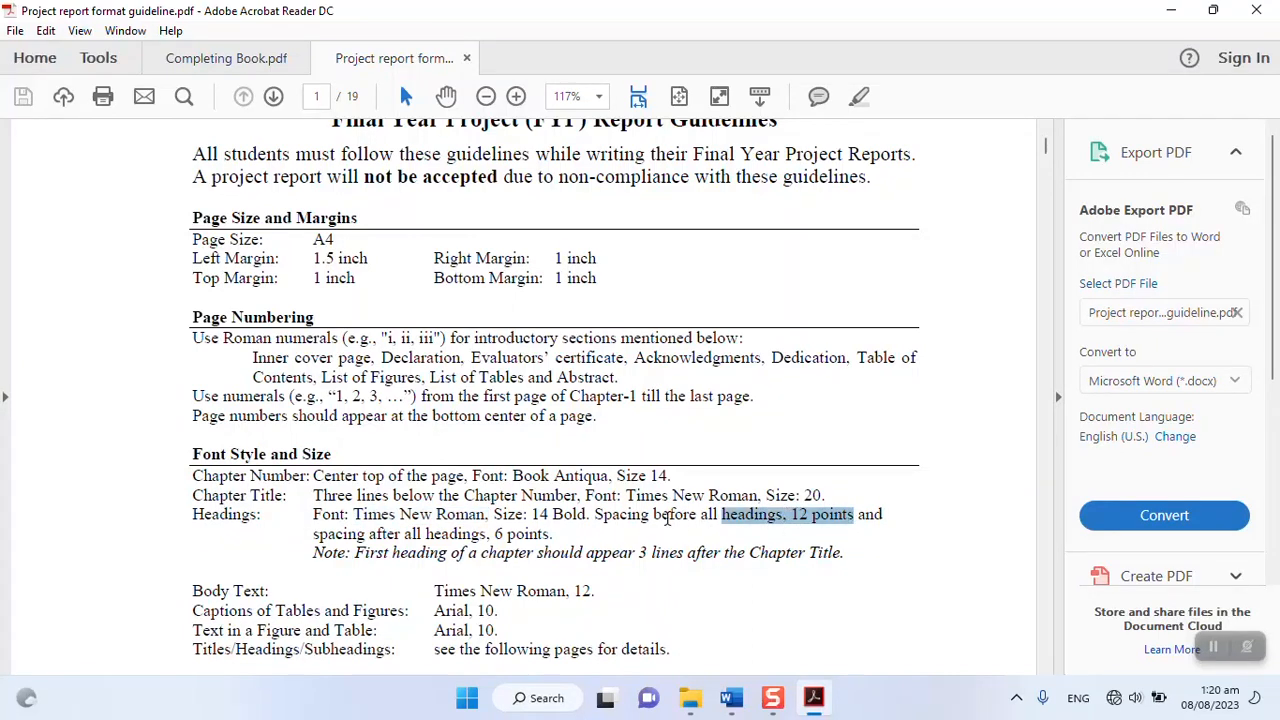
left_click_drag(553, 536, 332, 536)
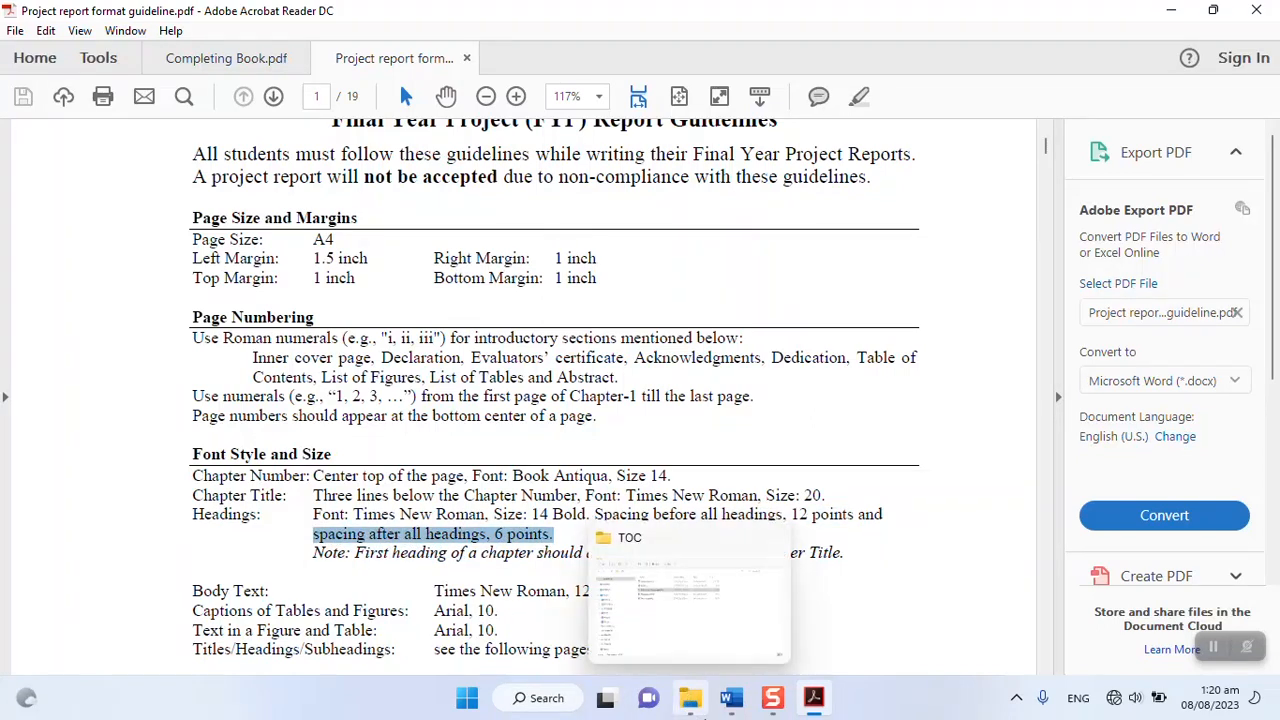
Step: Switch back to the Heading document in Word and show the Styles list, enlarged to display more styles
mouse_move(734, 705)
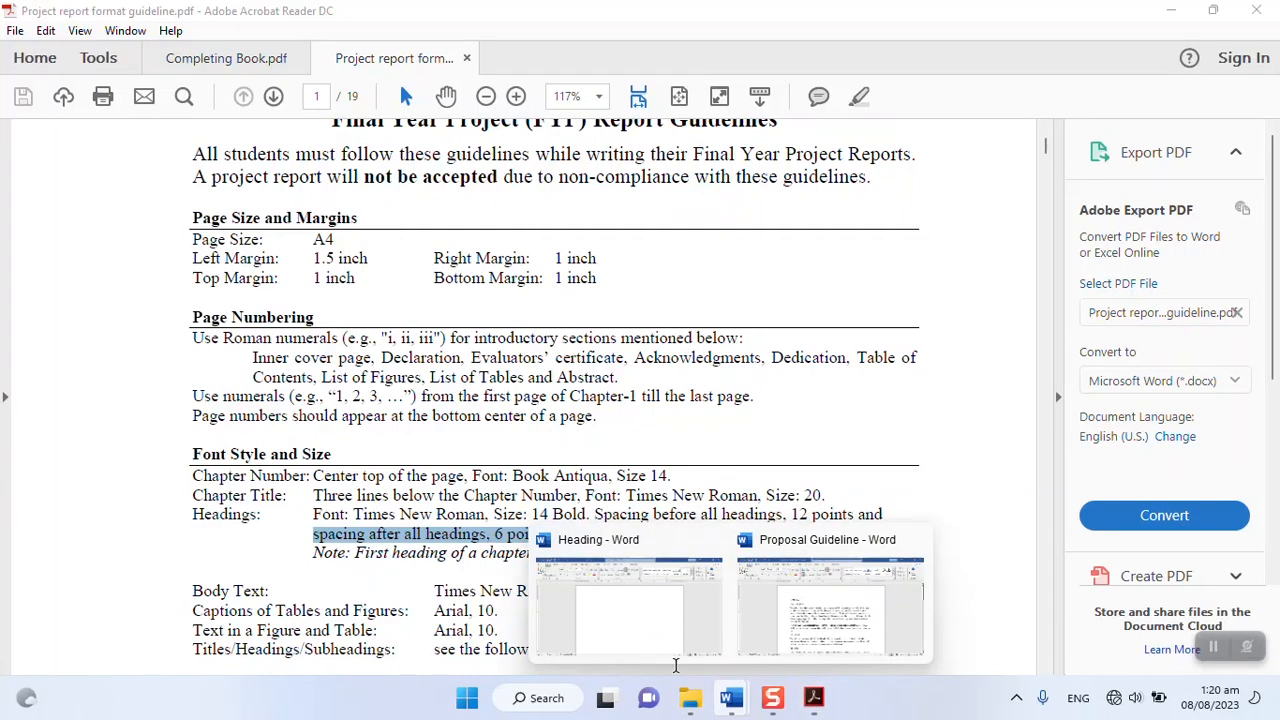
left_click(631, 622)
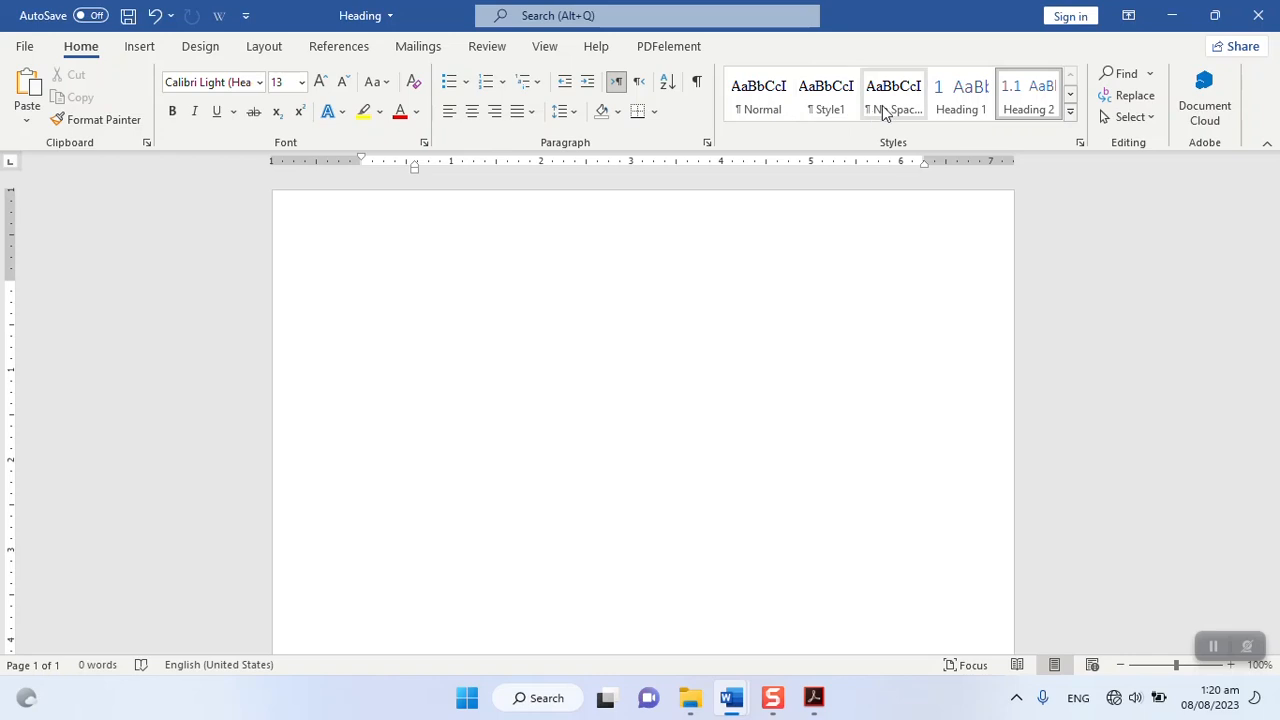
left_click(1080, 143)
left_click_drag(1129, 280, 1120, 211)
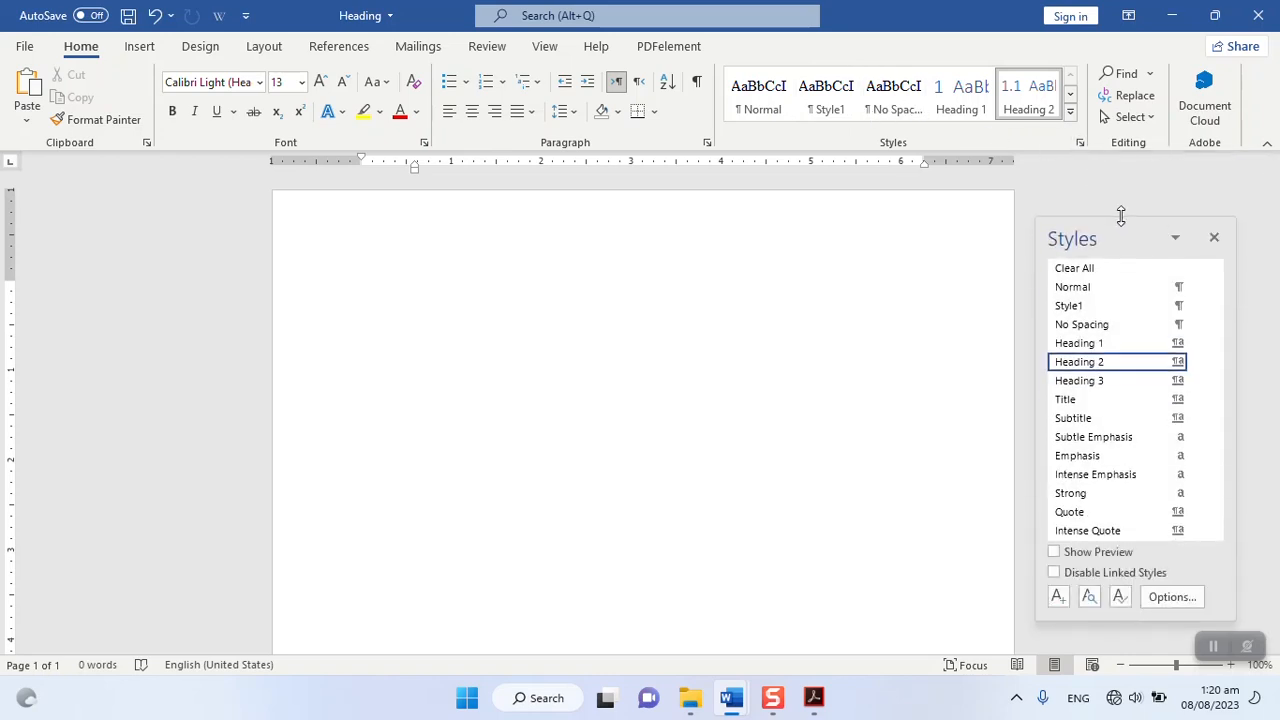
Step: Modify the Heading 1 style to use Times New Roman, size 20, bold
left_click(1133, 343)
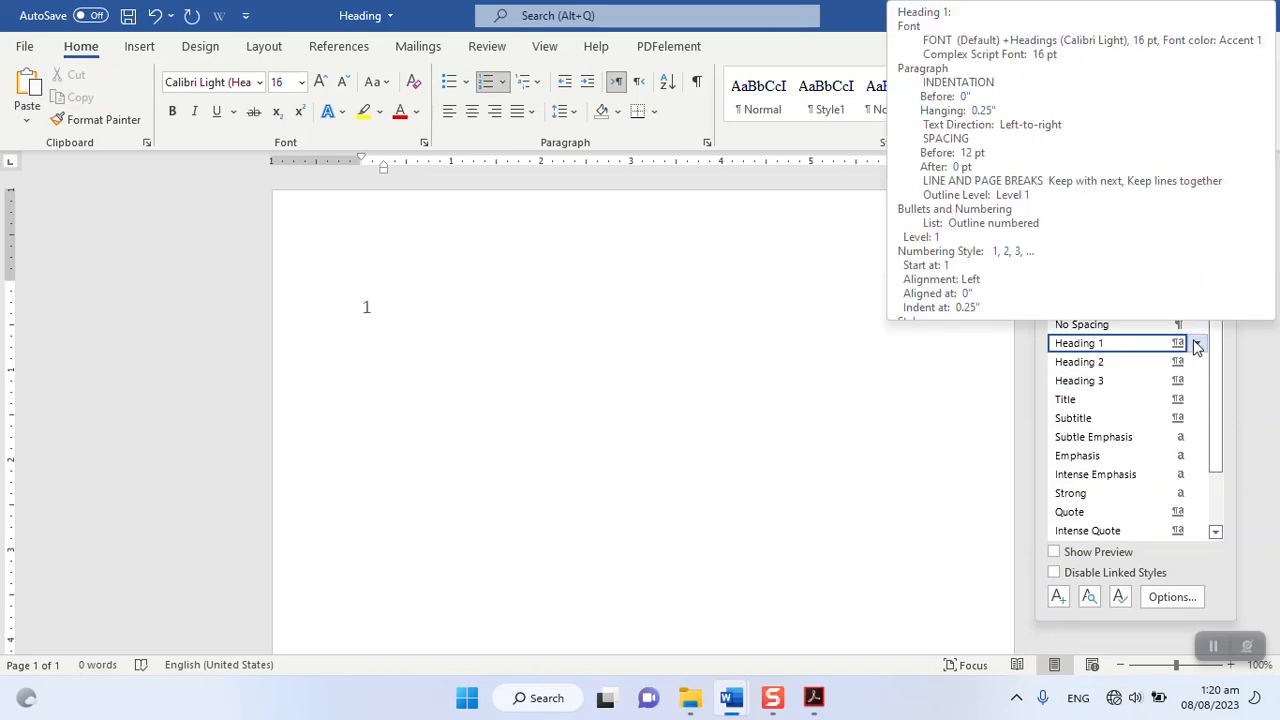
left_click(1196, 343)
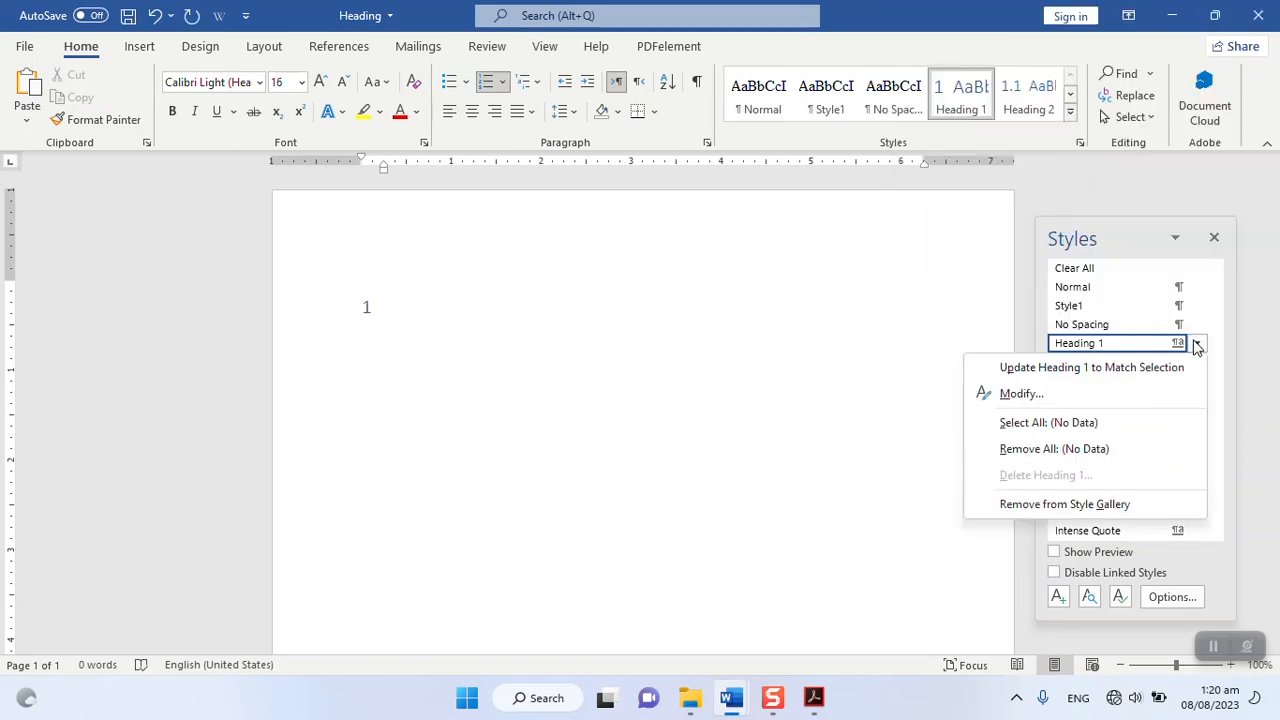
left_click(1018, 396)
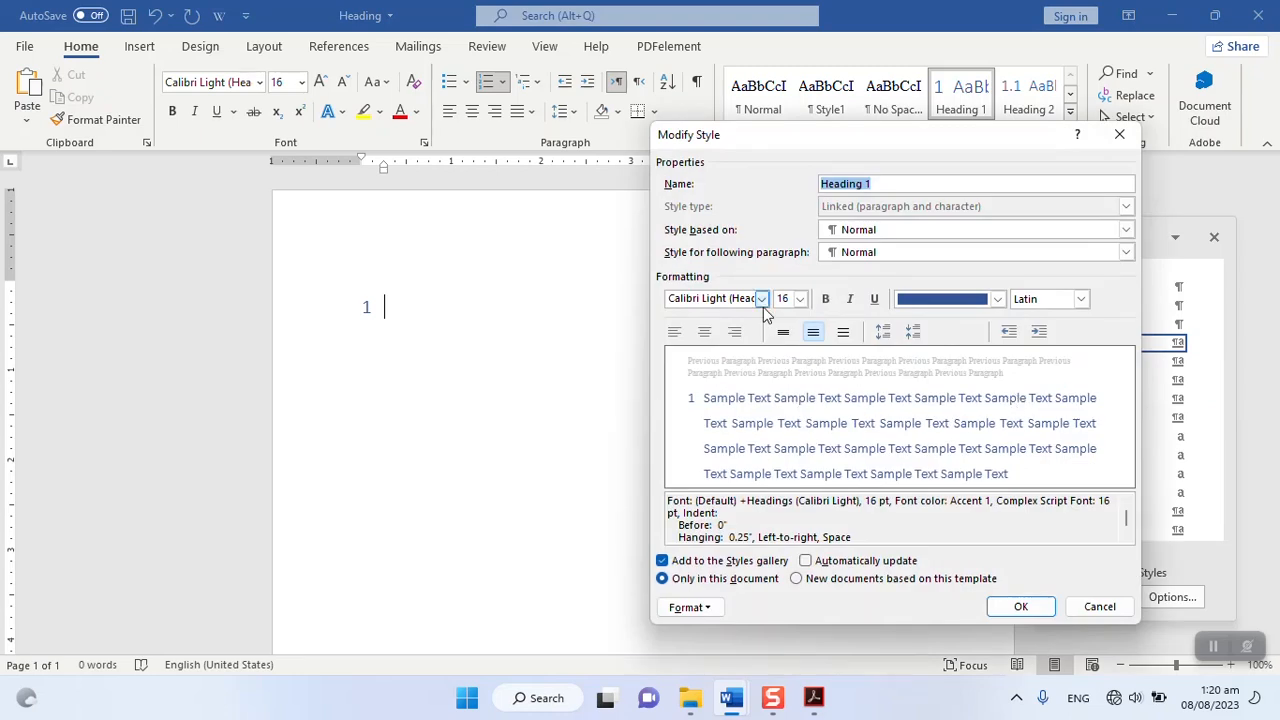
left_click(762, 299)
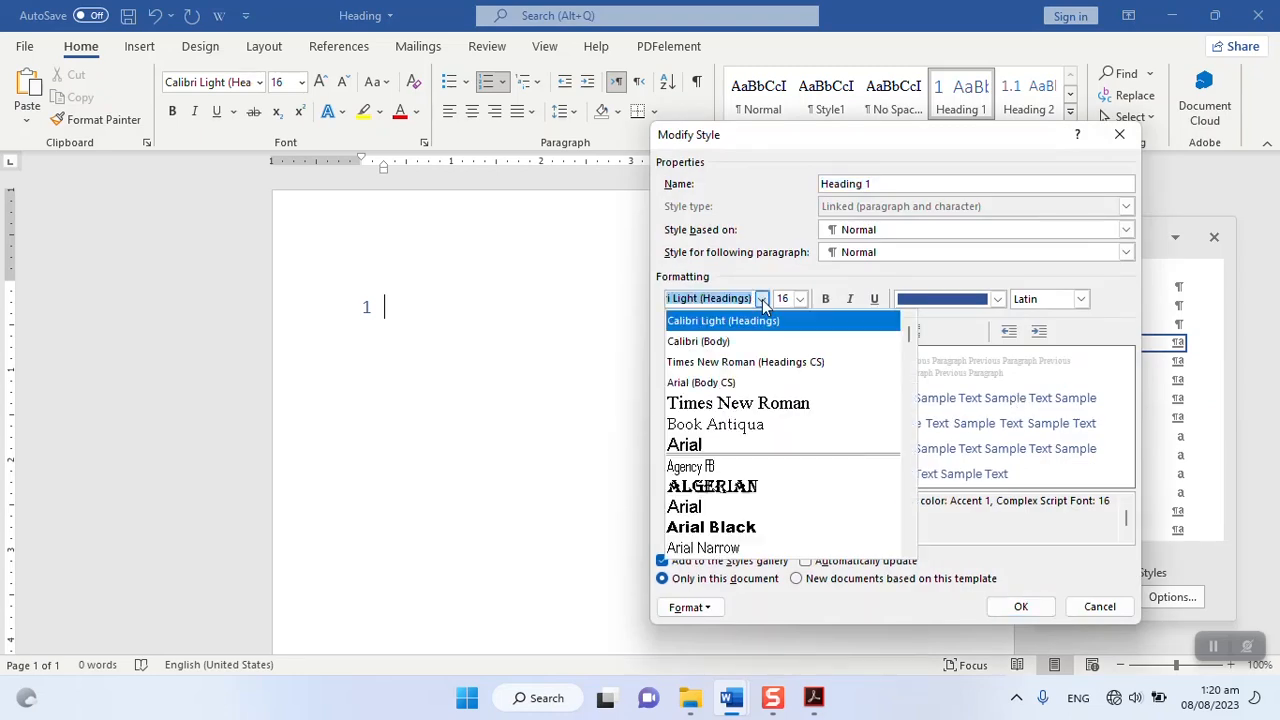
left_click(746, 410)
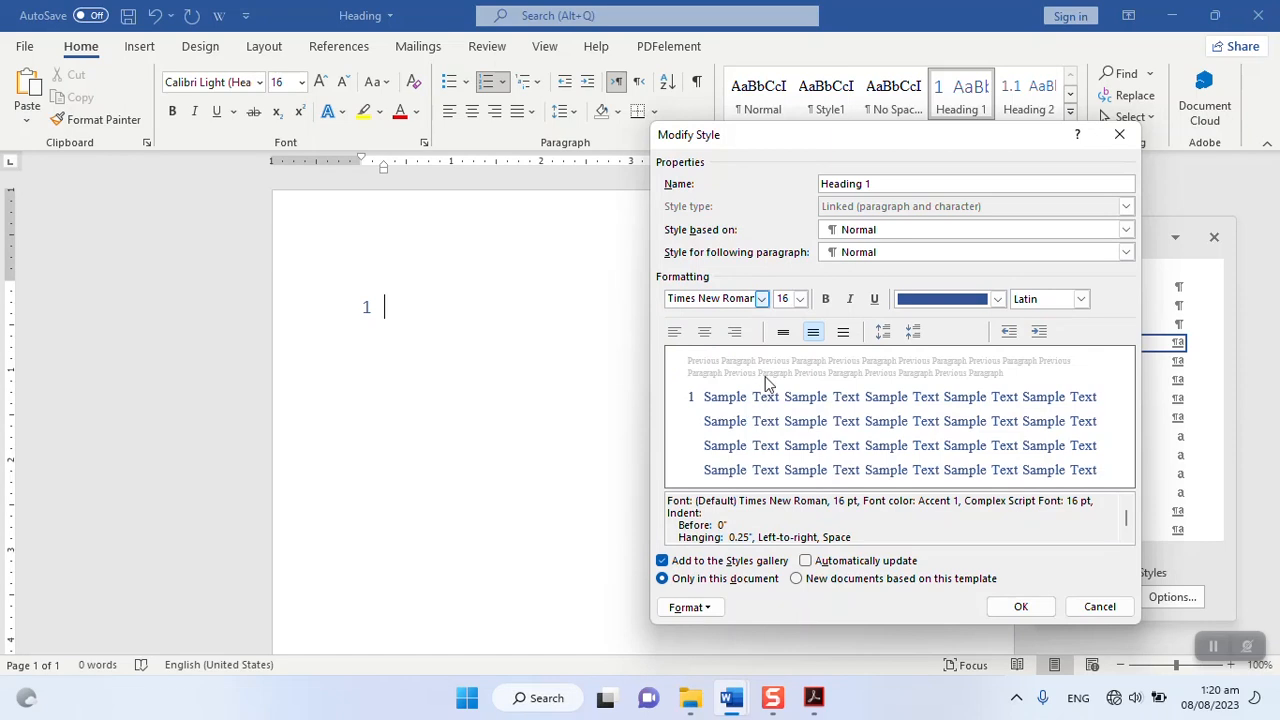
left_click(800, 302)
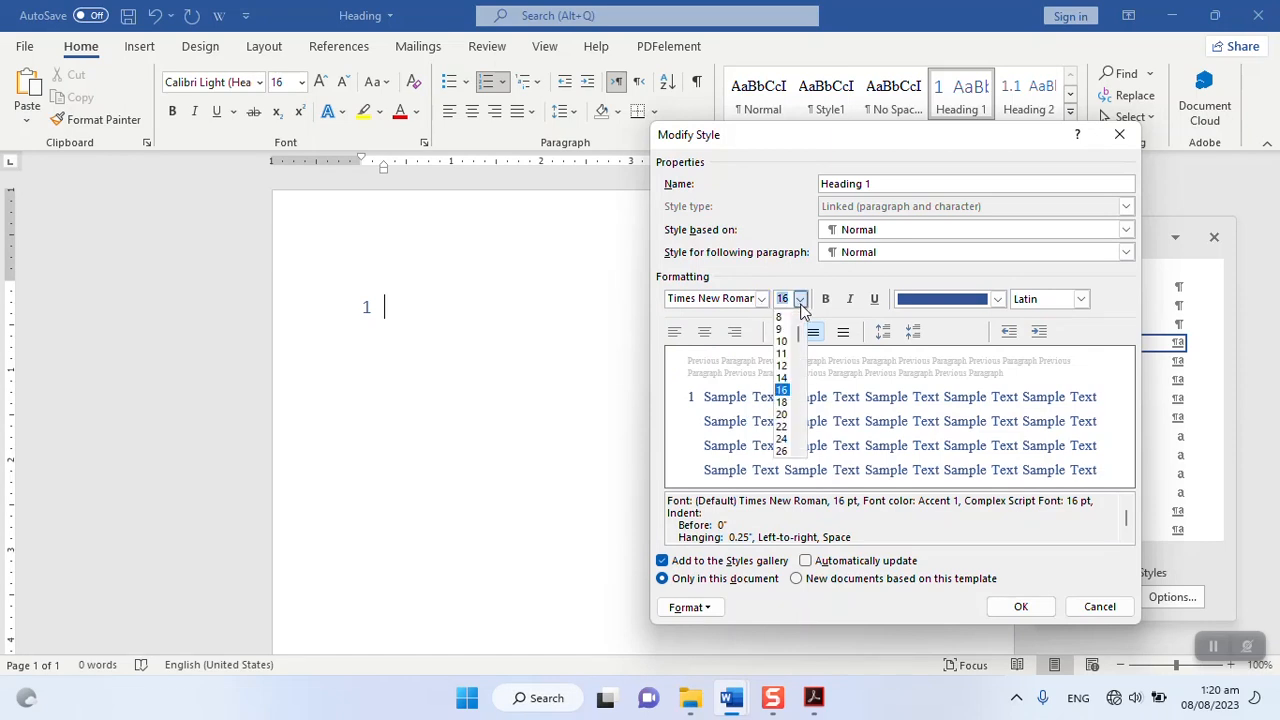
left_click(782, 414)
left_click(826, 299)
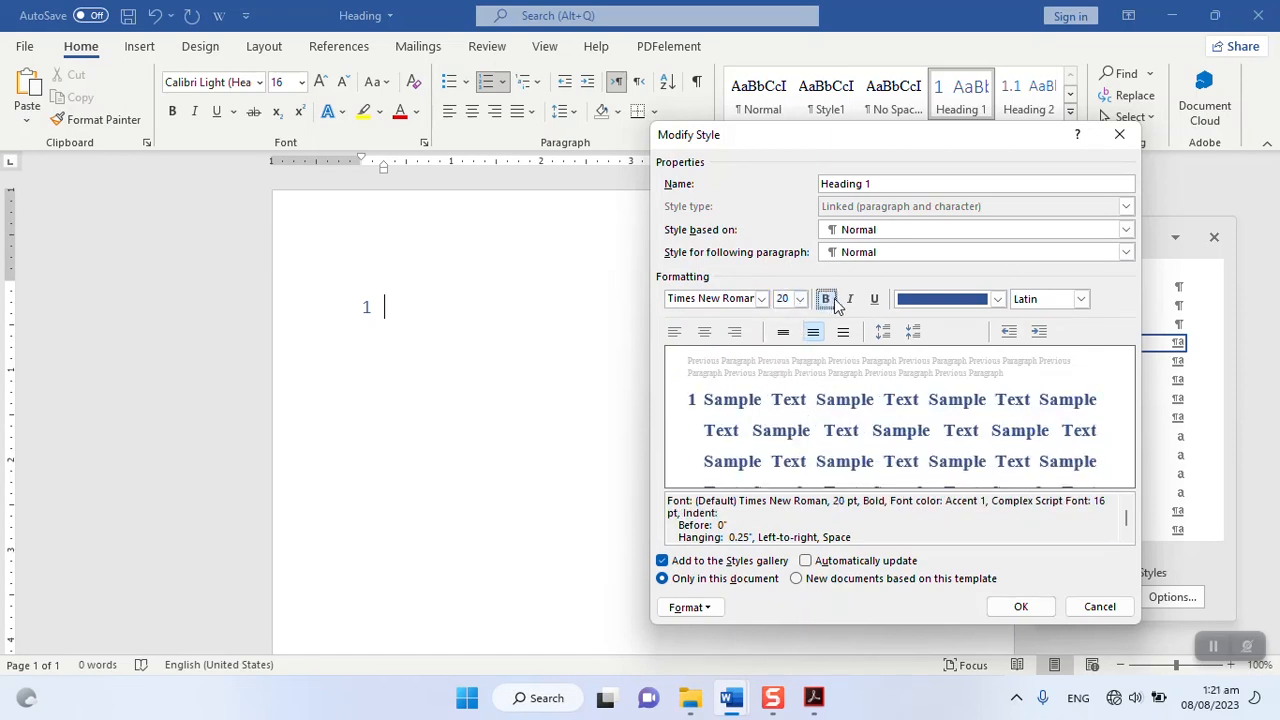
Step: Give the Heading 1 style an Automatic font color and centered alignment, and remove the number from the empty line
left_click(997, 299)
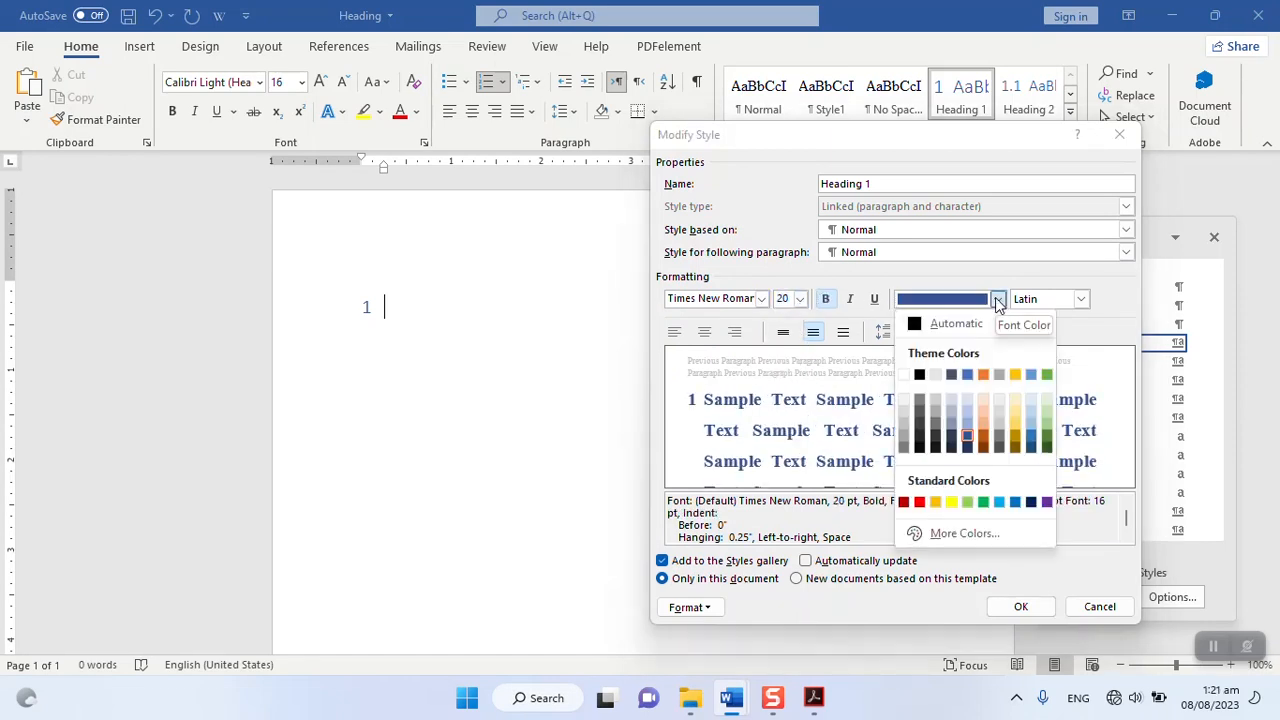
left_click(942, 325)
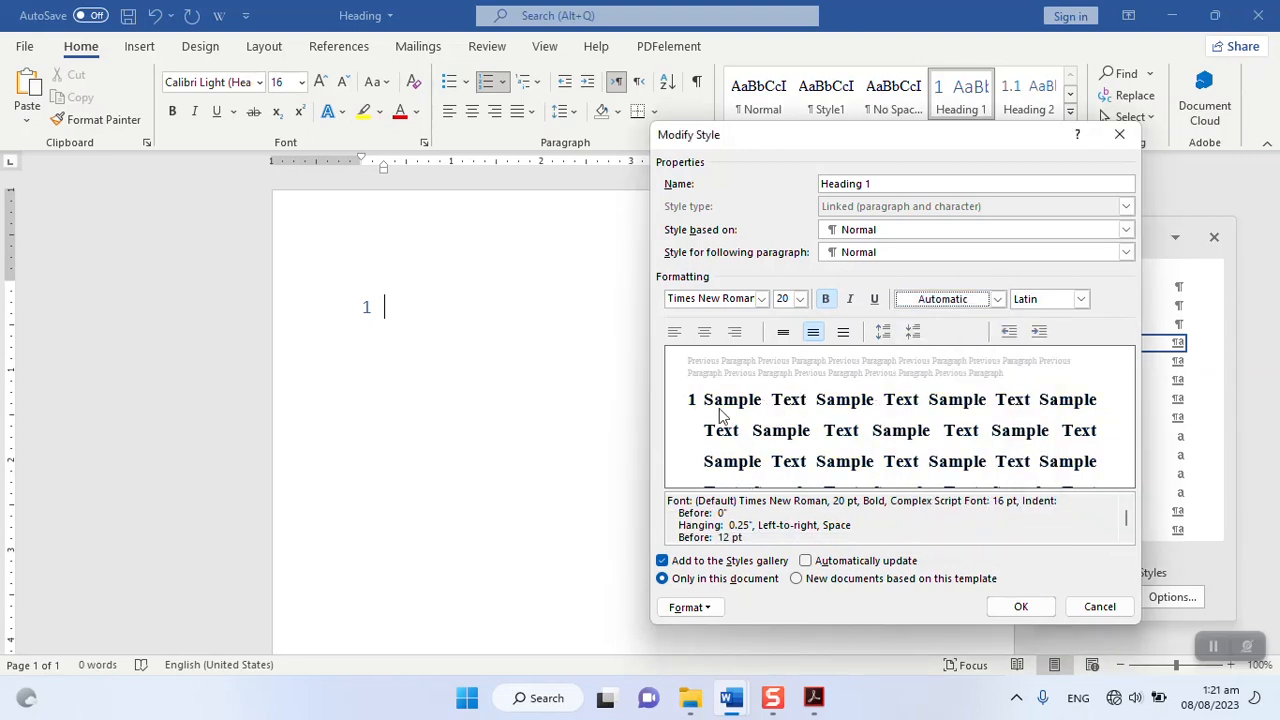
left_click(705, 333)
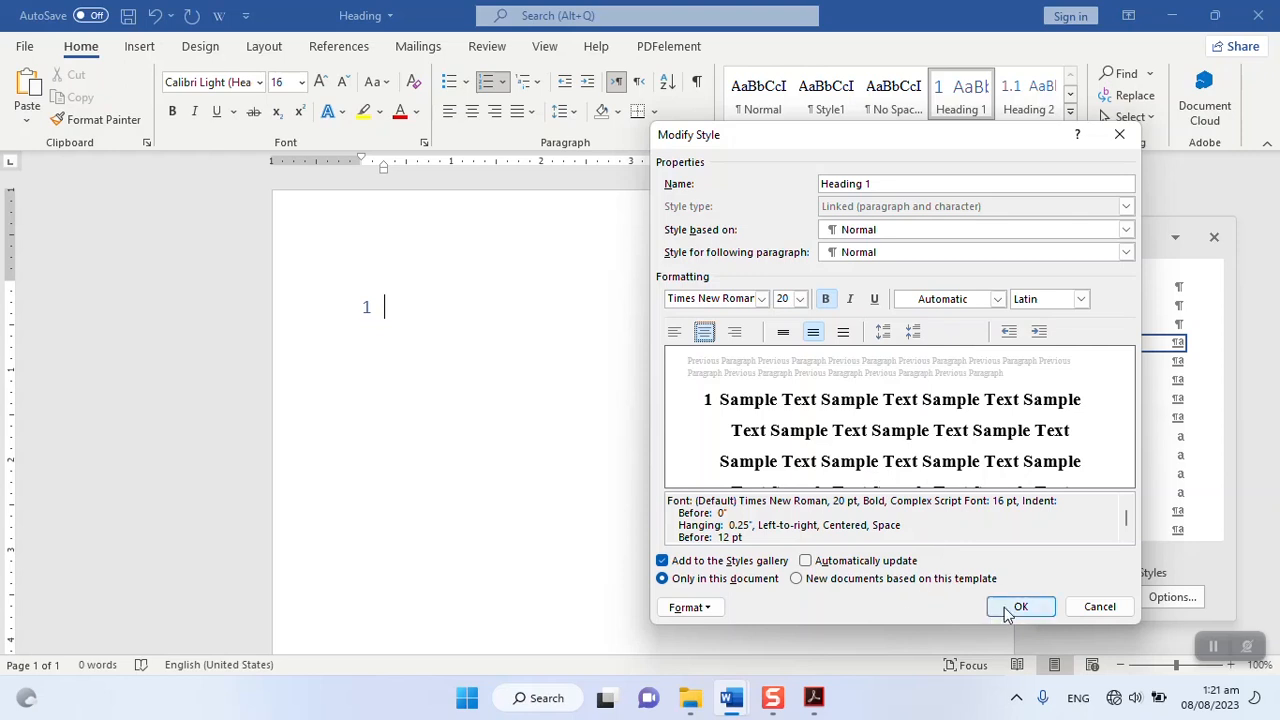
left_click(1018, 607)
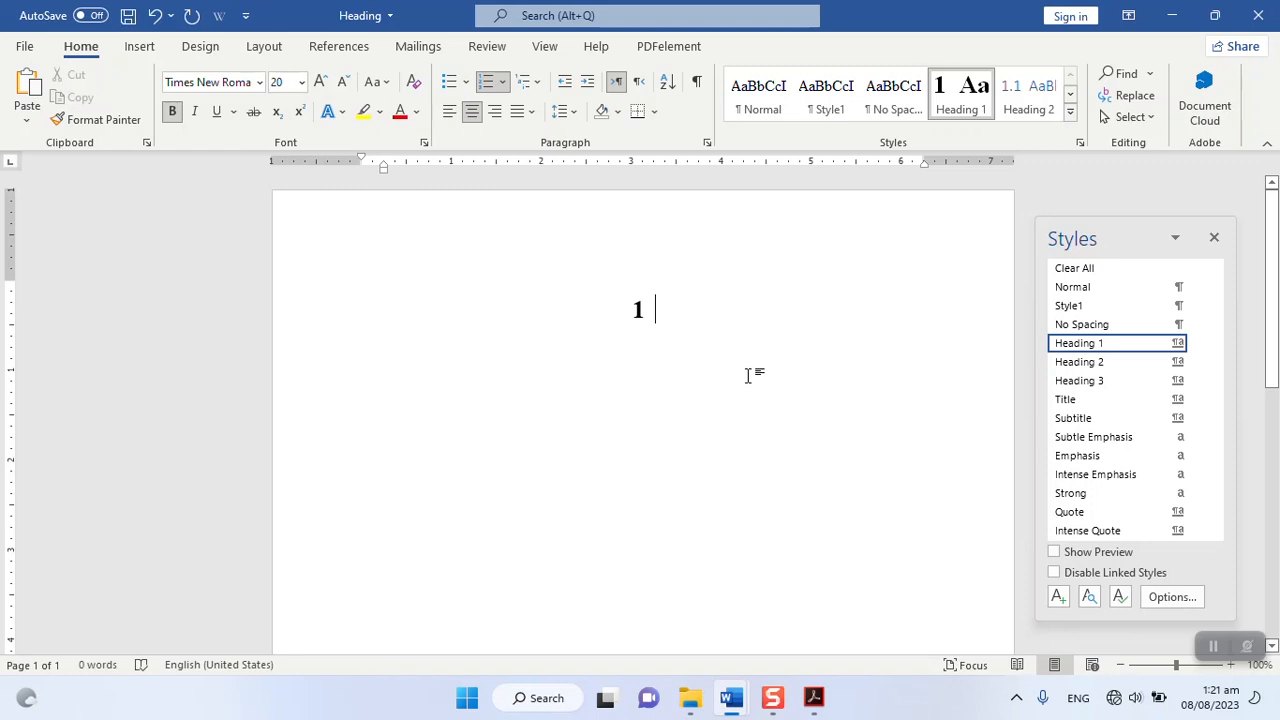
key("BackSpace")
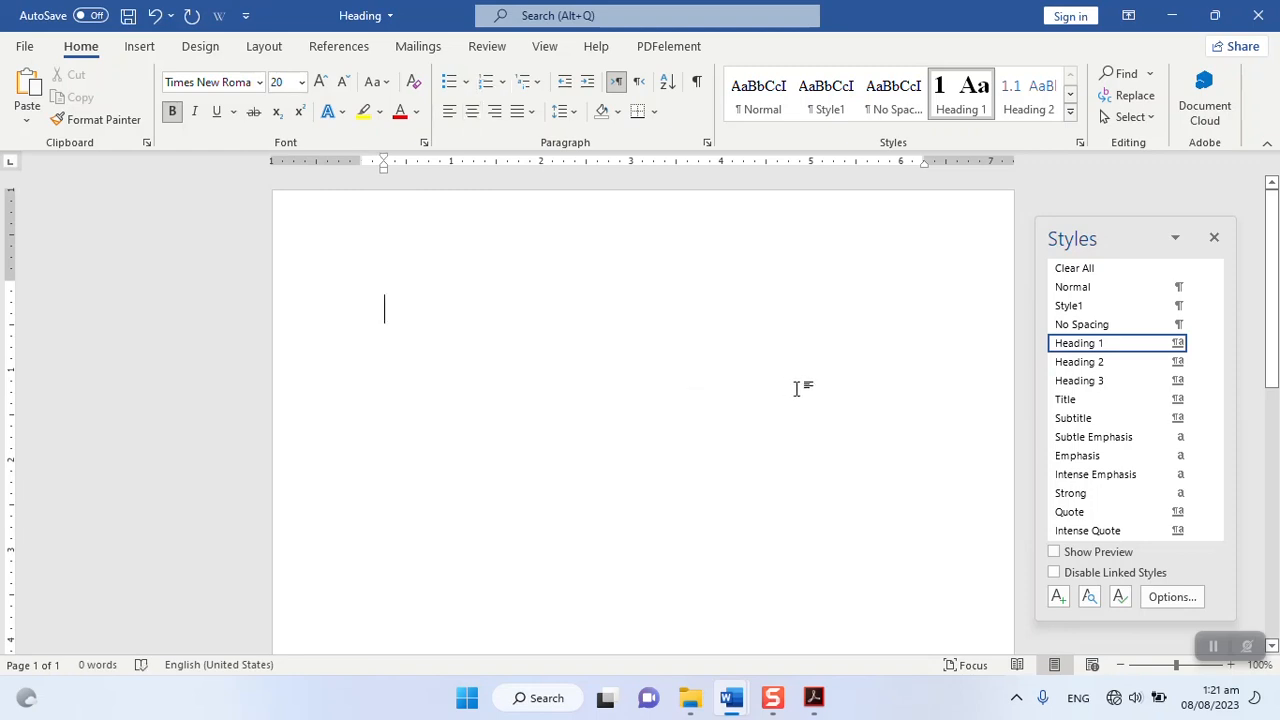
Step: Modify the Heading 2 style to use Times New Roman, size 14, bold, with an Automatic font color
mouse_move(1198, 368)
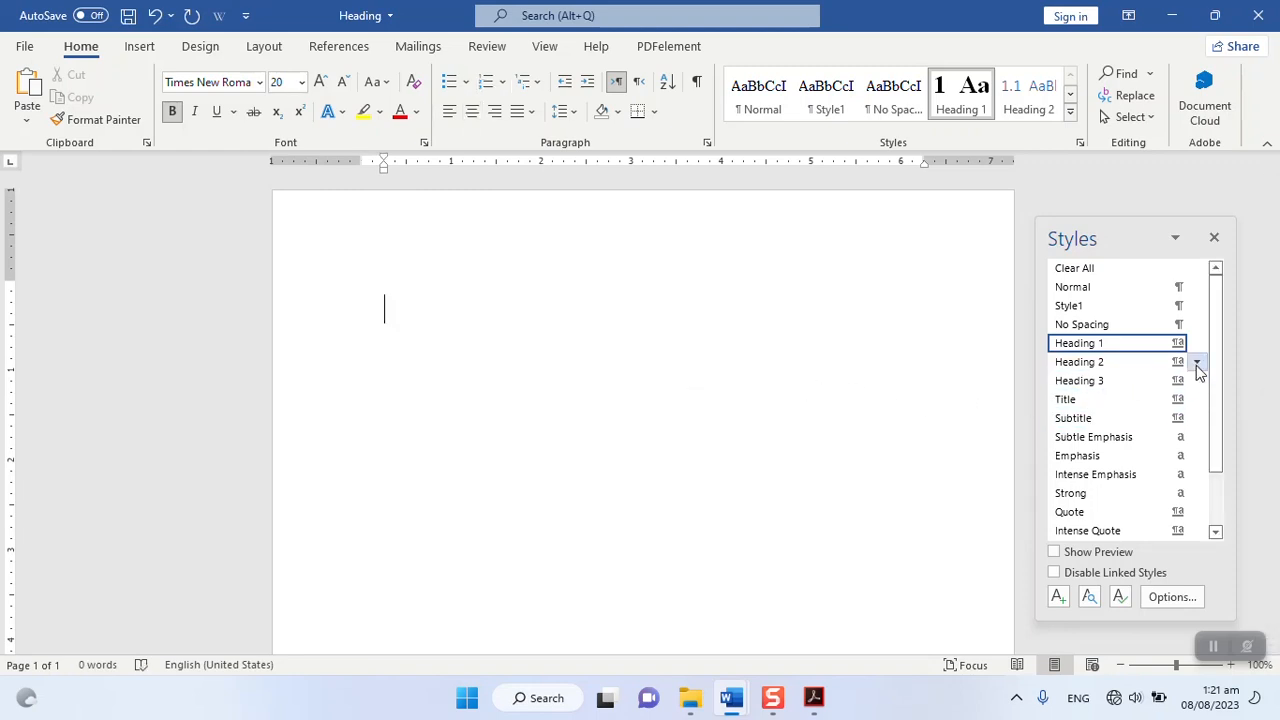
left_click(1196, 365)
left_click(1033, 414)
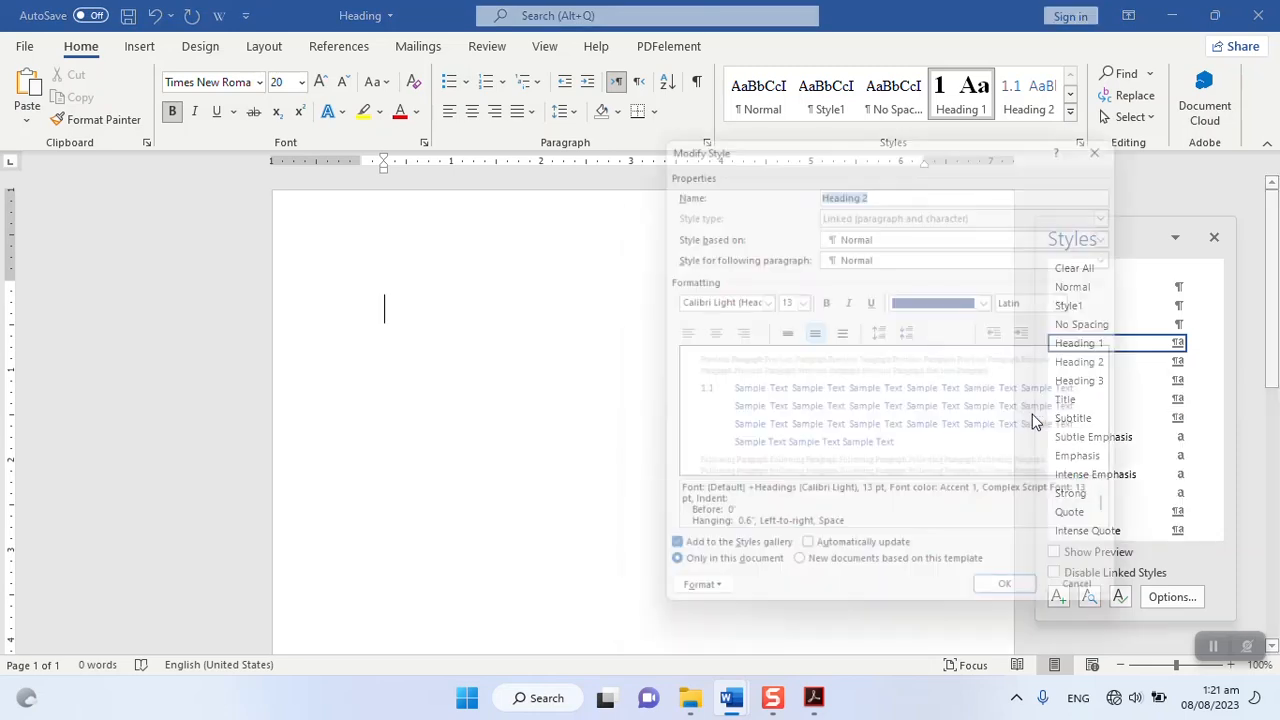
left_click(760, 302)
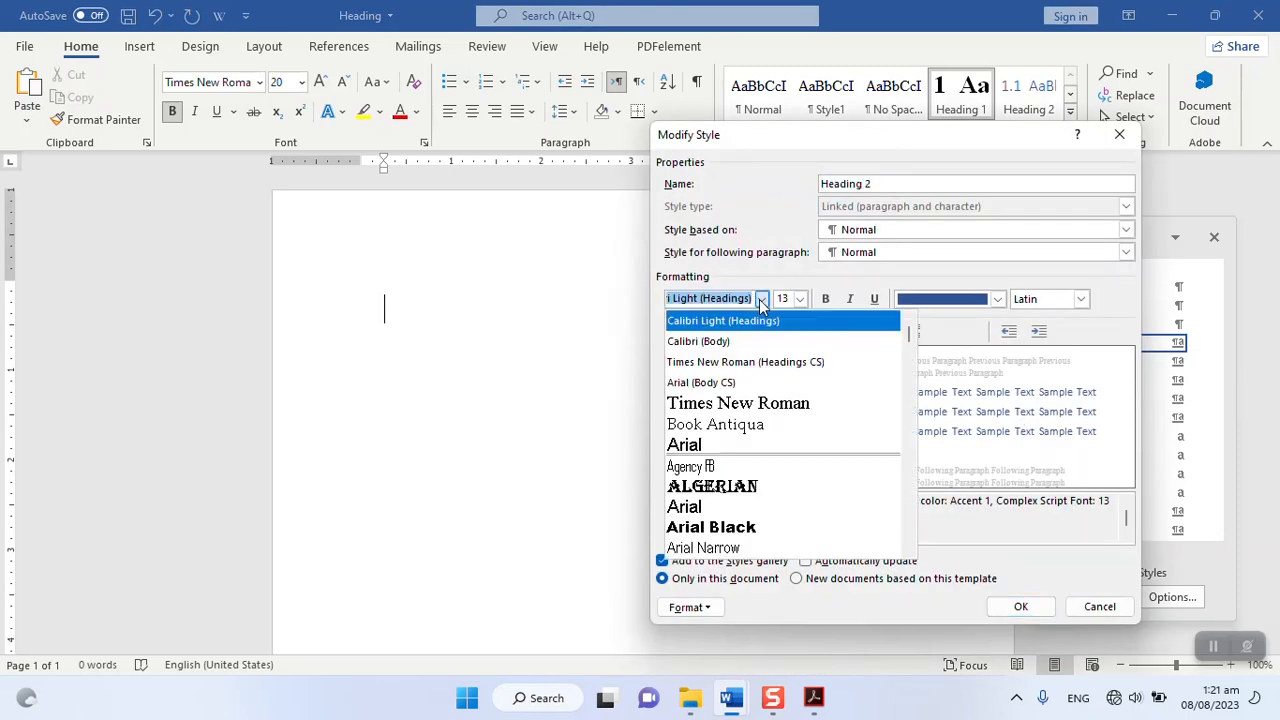
left_click(737, 404)
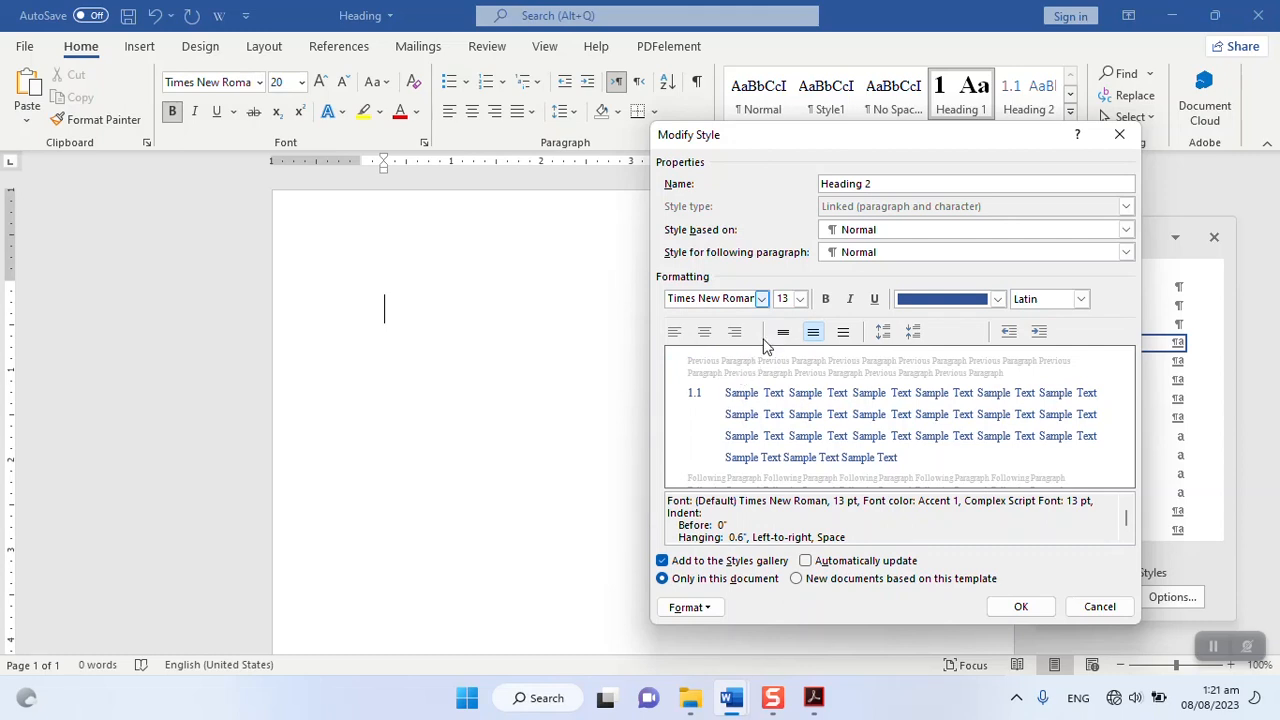
left_click(800, 298)
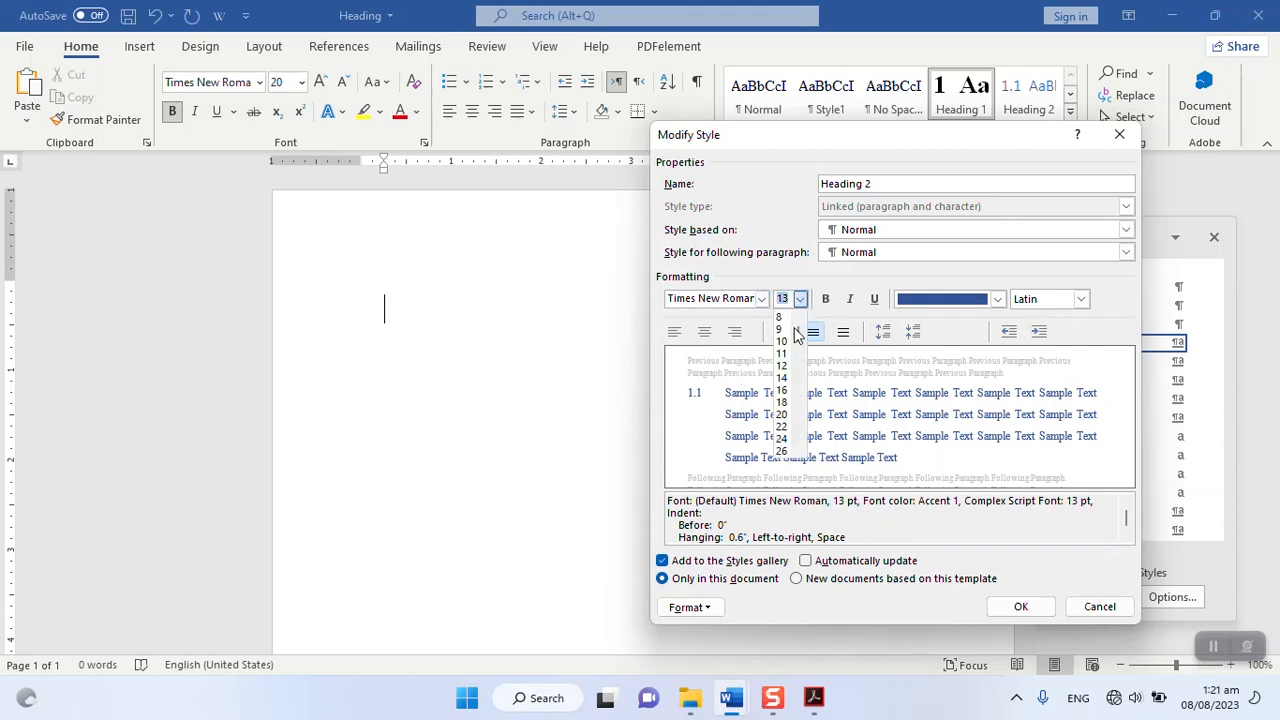
left_click(781, 378)
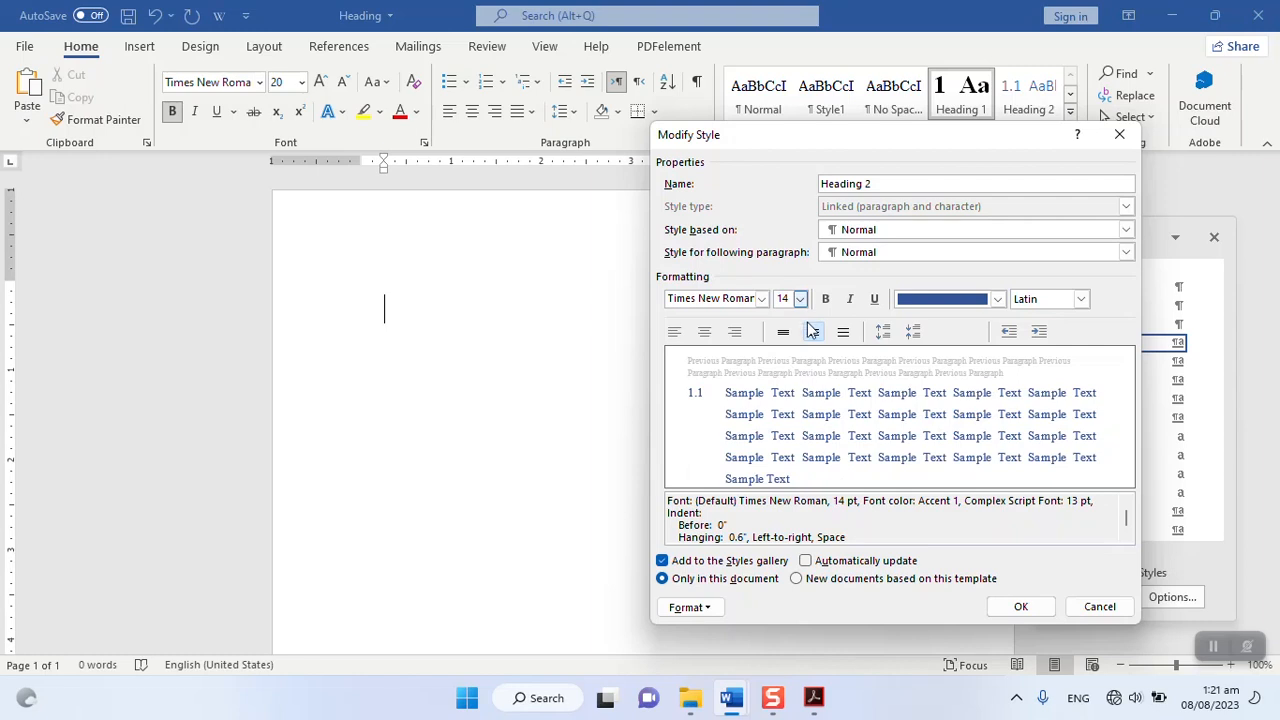
left_click(825, 298)
left_click(1000, 299)
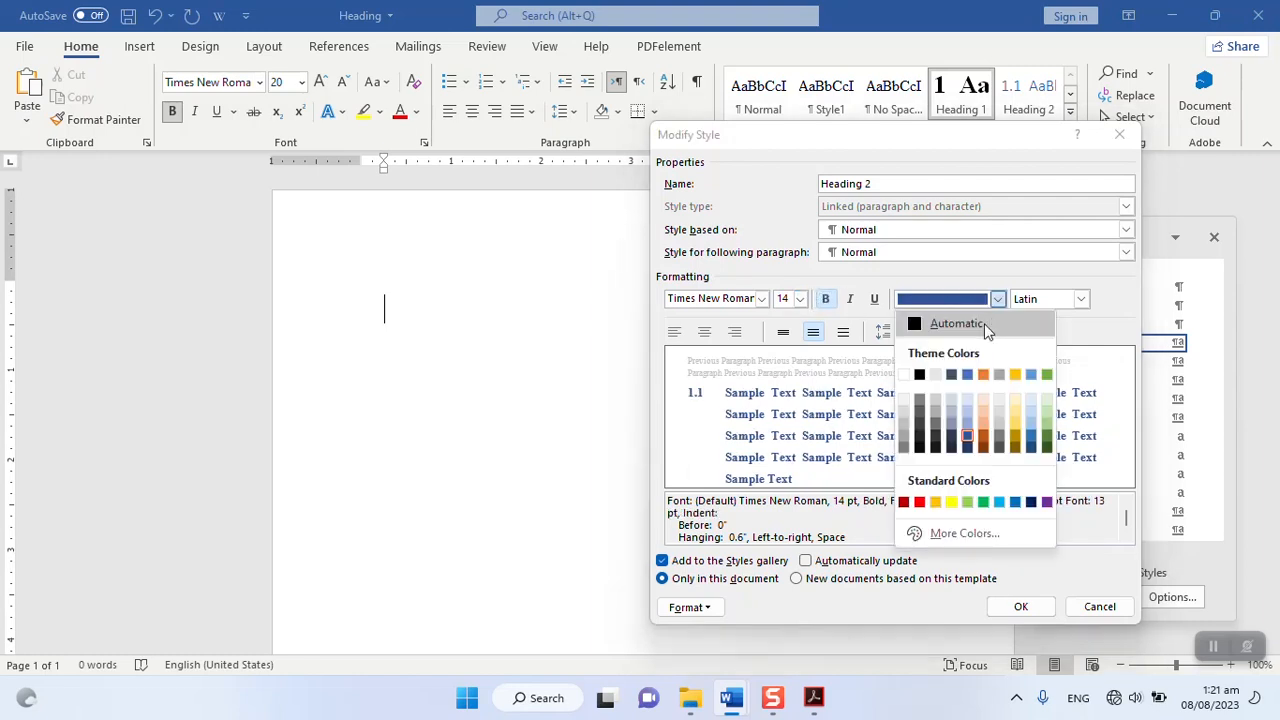
left_click(948, 320)
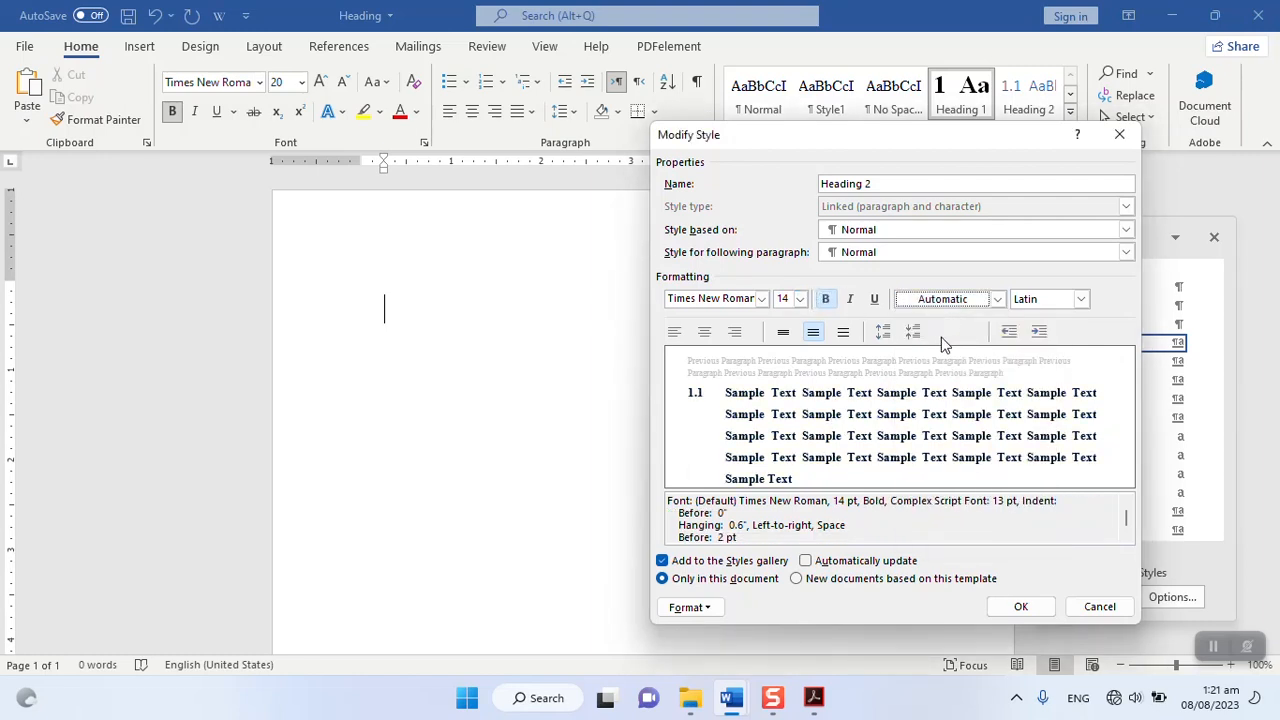
Step: Set the Heading 2 style's paragraph spacing to 12 pt before and 6 pt after, with Multiple line spacing at 1.5
left_click(708, 607)
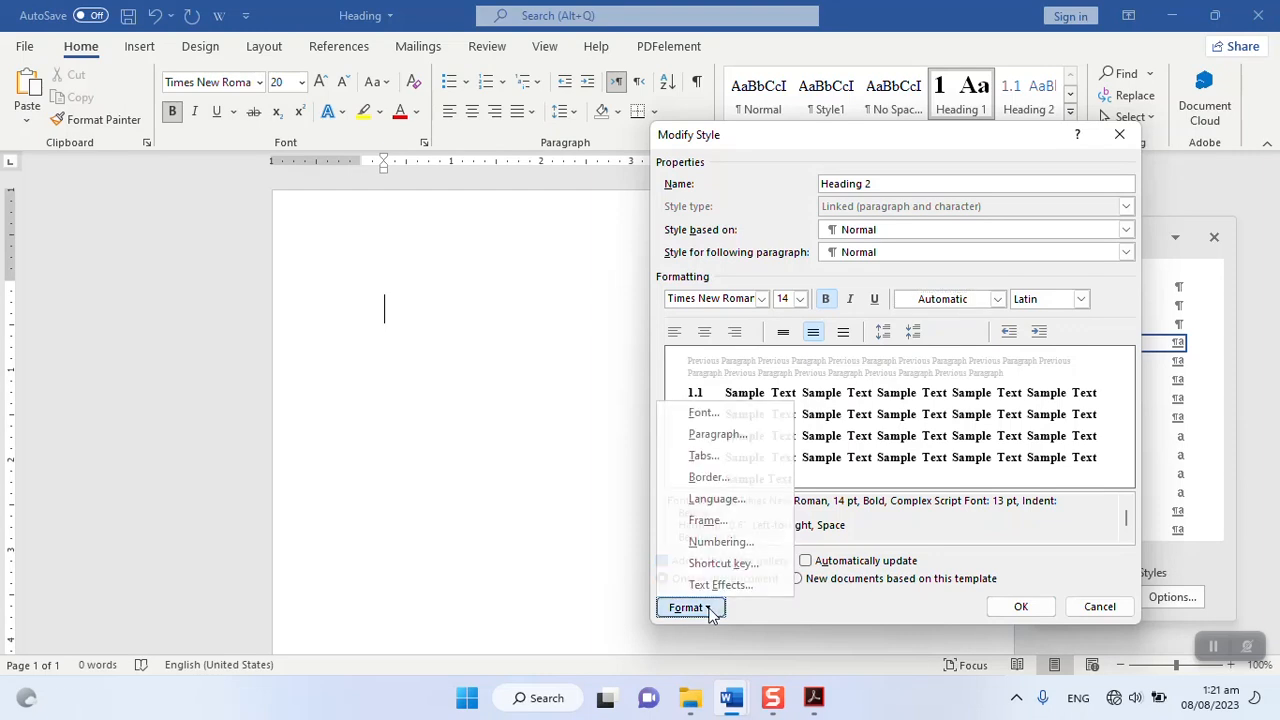
left_click(715, 440)
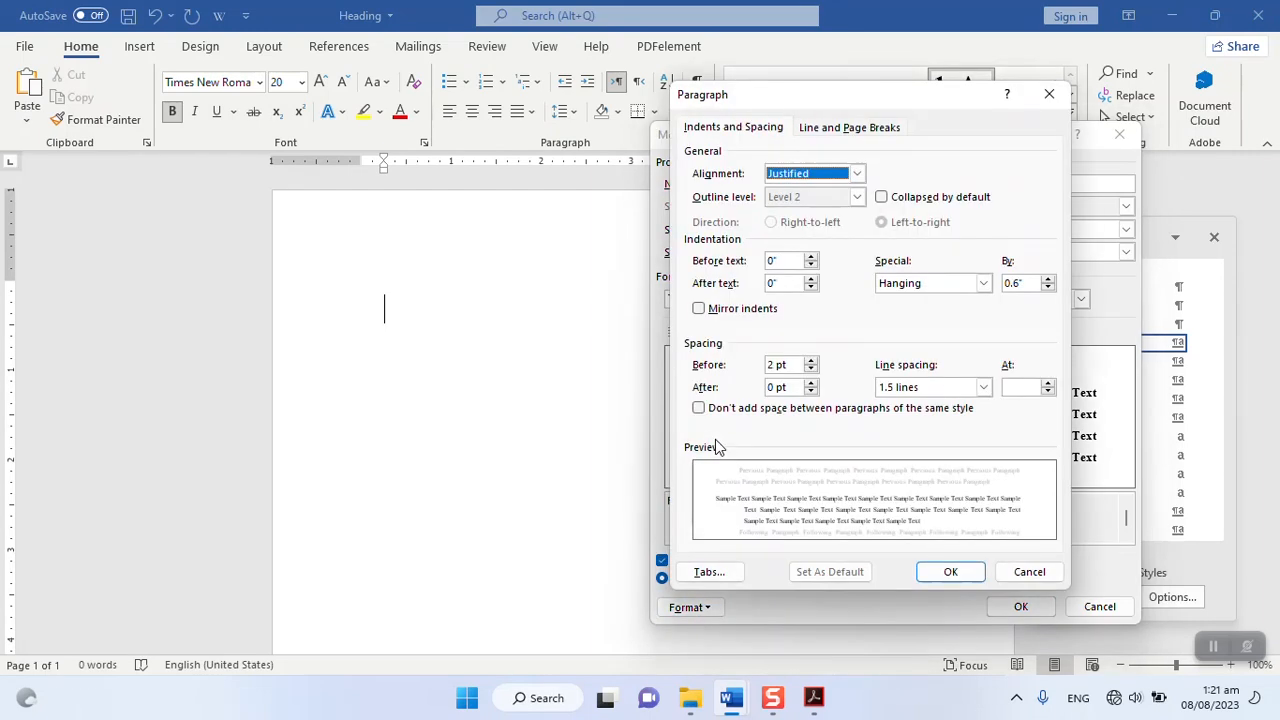
left_click(811, 362)
left_click(811, 362)
left_click(810, 389)
left_click(811, 384)
left_click(1048, 384)
left_click(1048, 384)
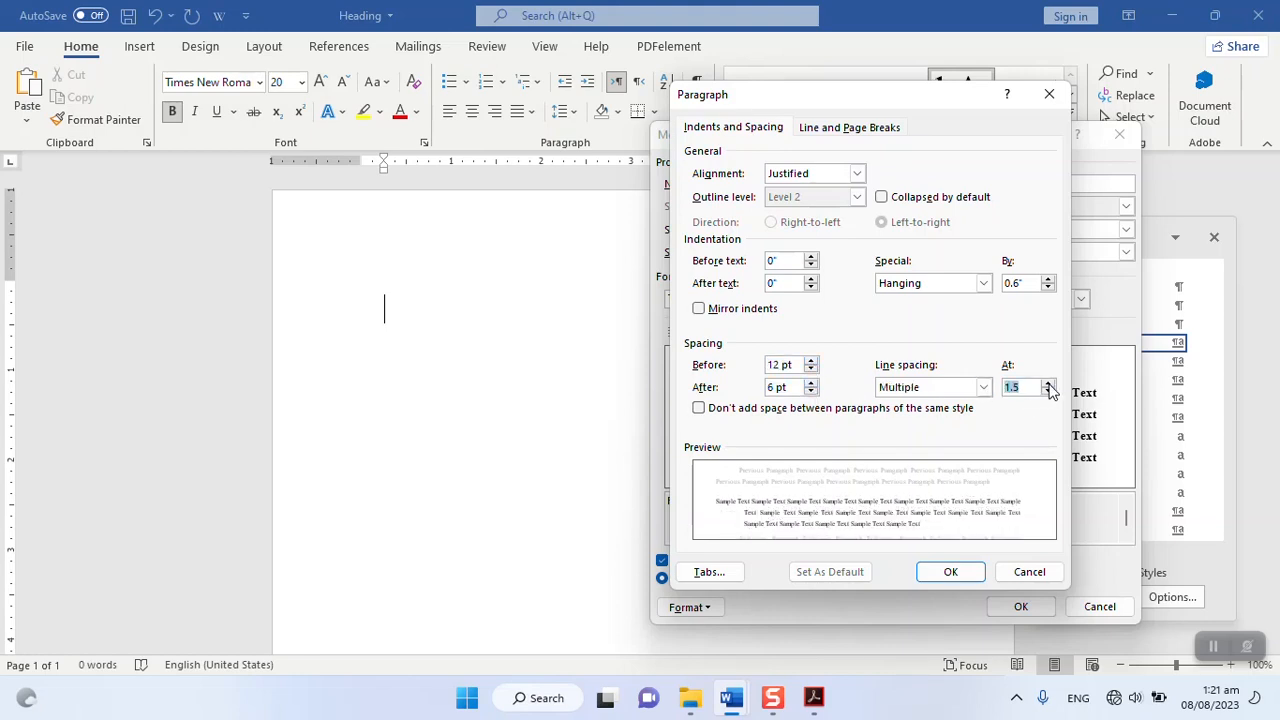
left_click(950, 572)
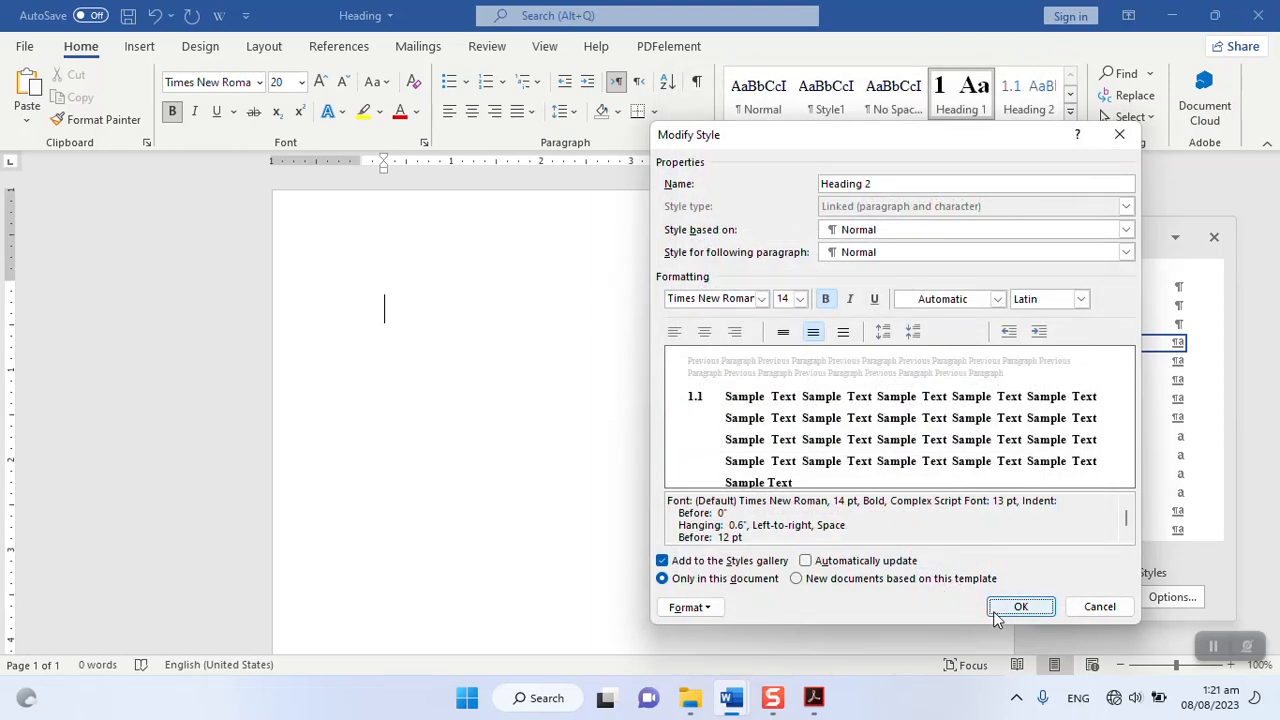
left_click(996, 614)
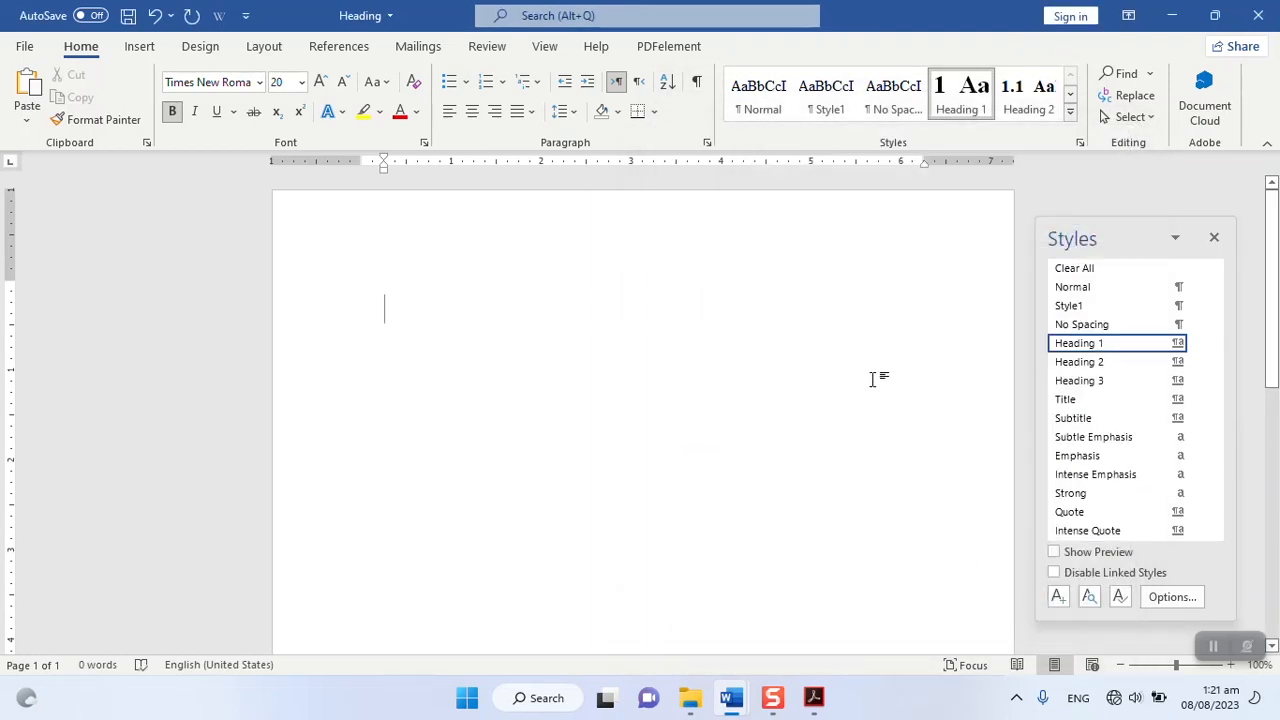
Step: Modify the Heading 3 style to use Times New Roman, size 14, bold and italic, with an Automatic font color
mouse_move(1150, 392)
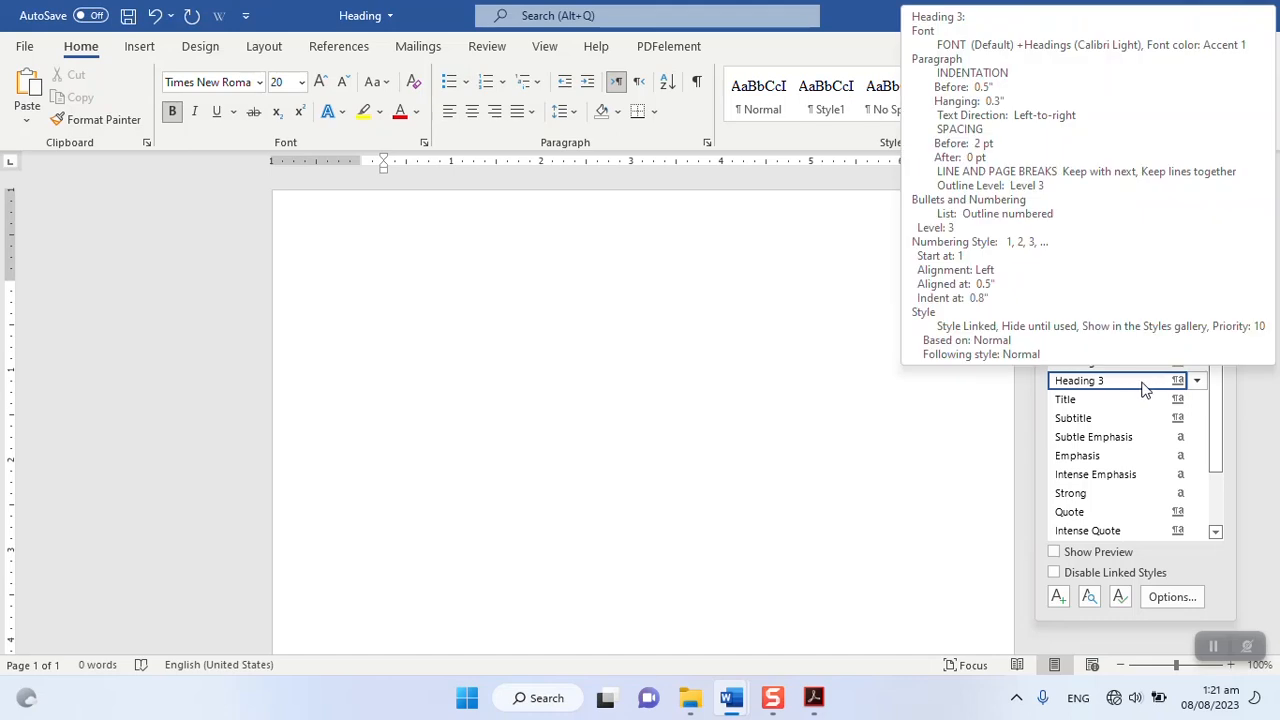
left_click(1197, 381)
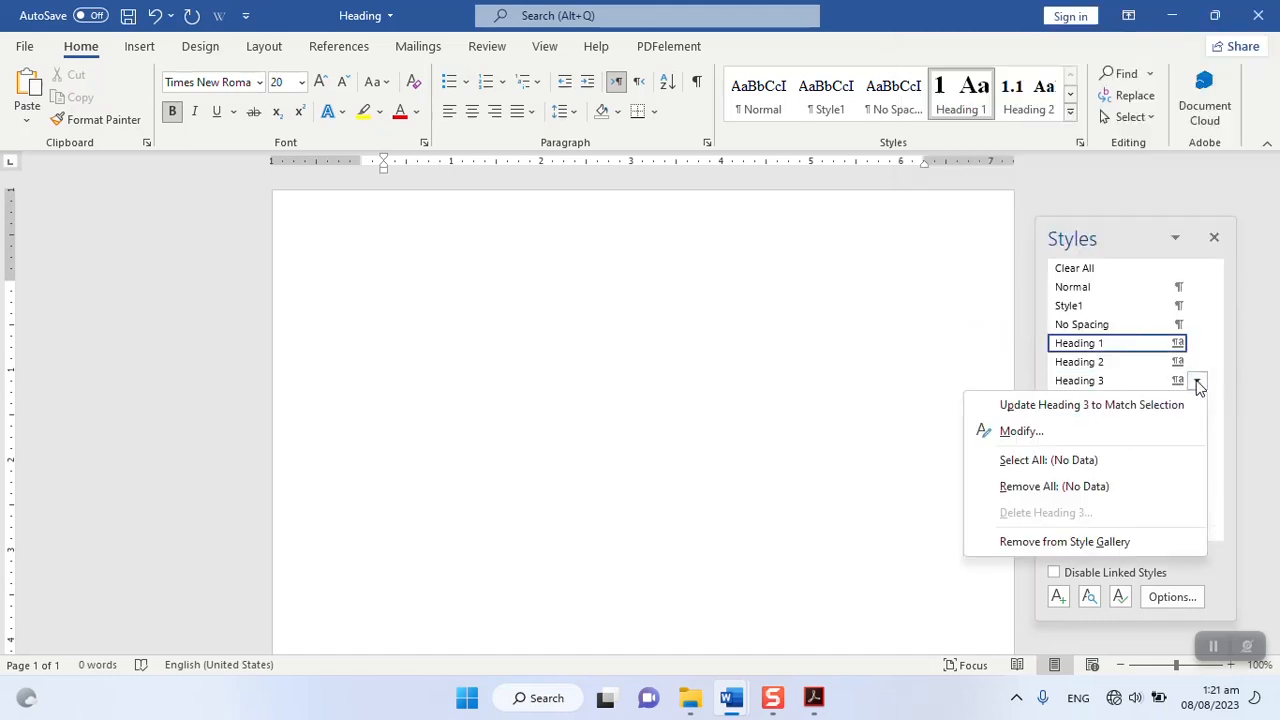
left_click(1022, 431)
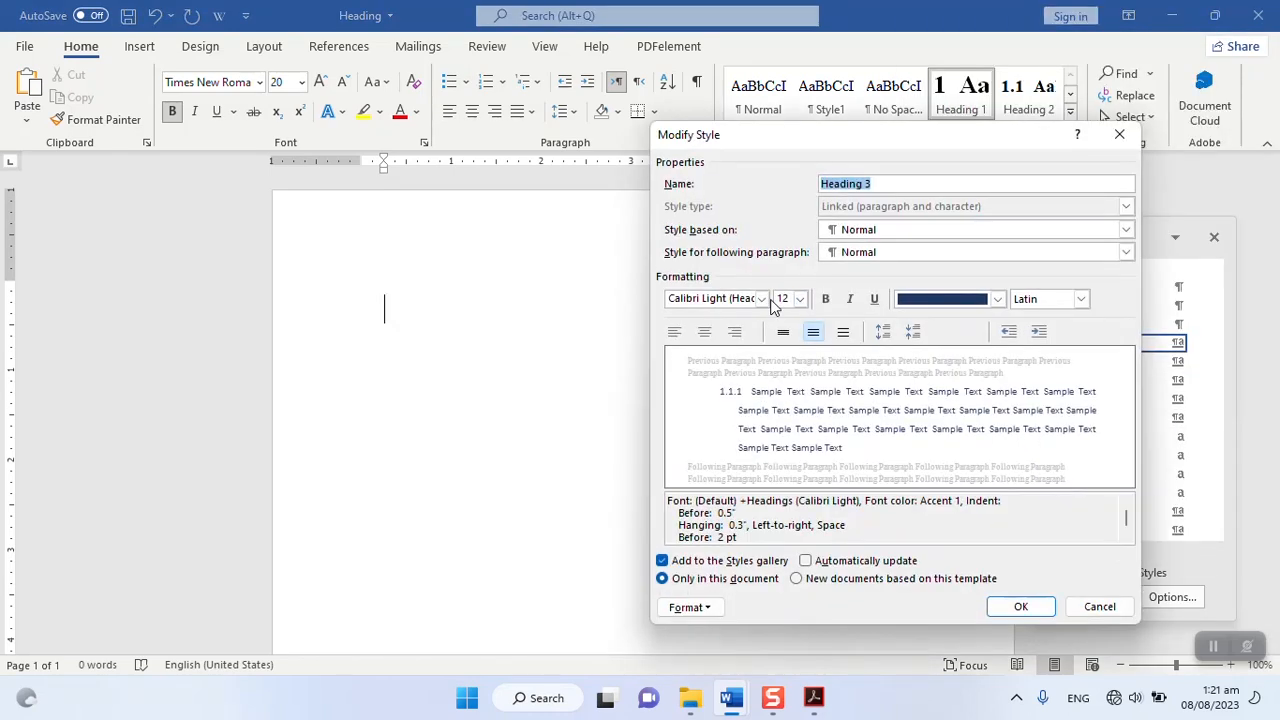
left_click(762, 299)
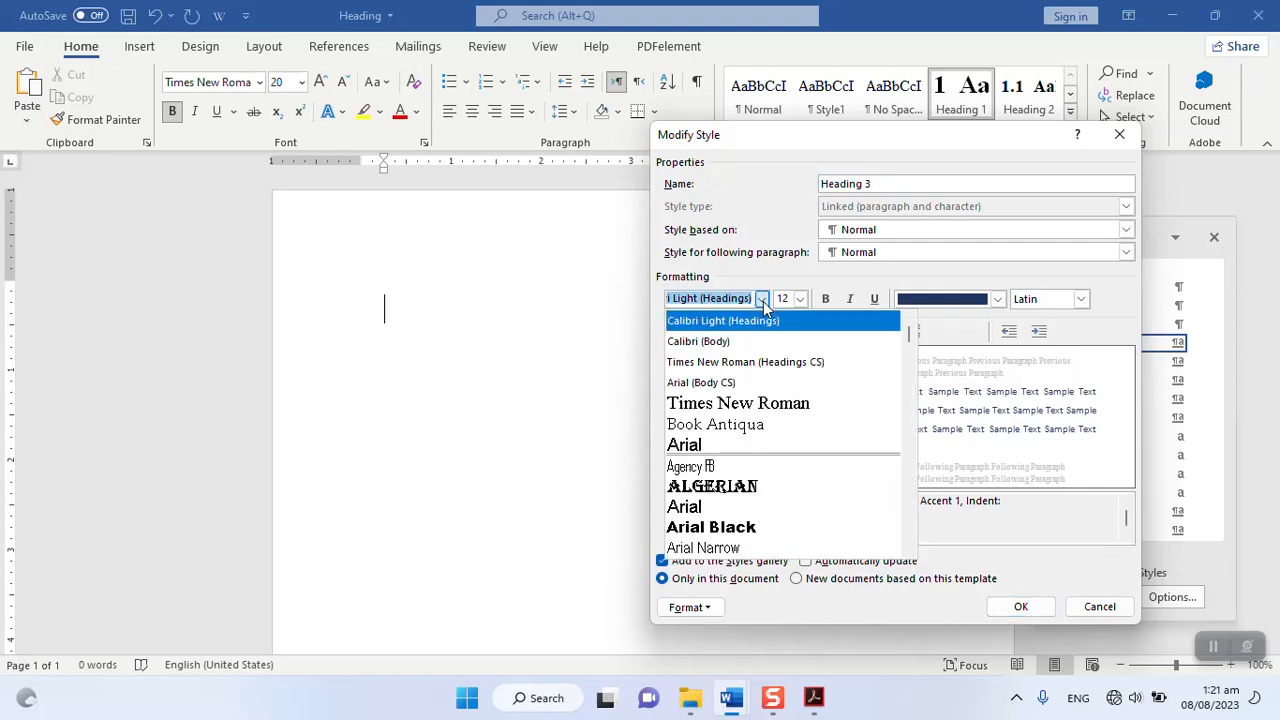
left_click(724, 410)
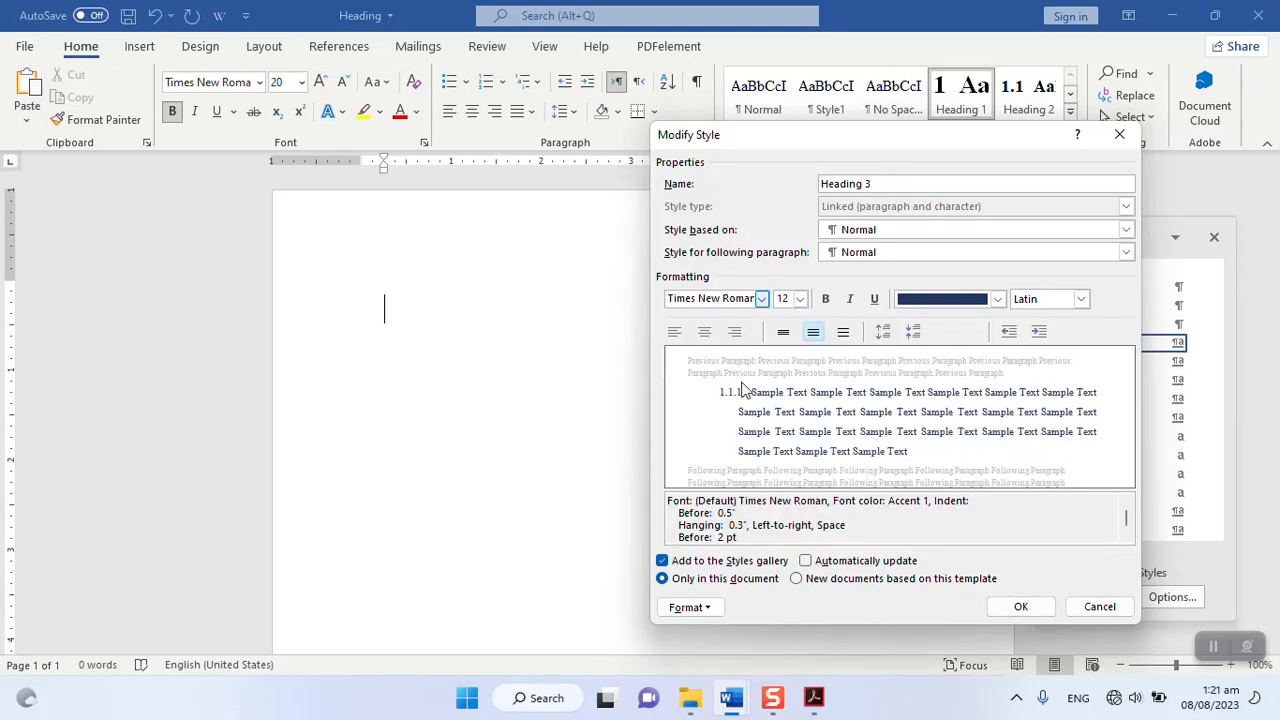
left_click(800, 299)
left_click(783, 377)
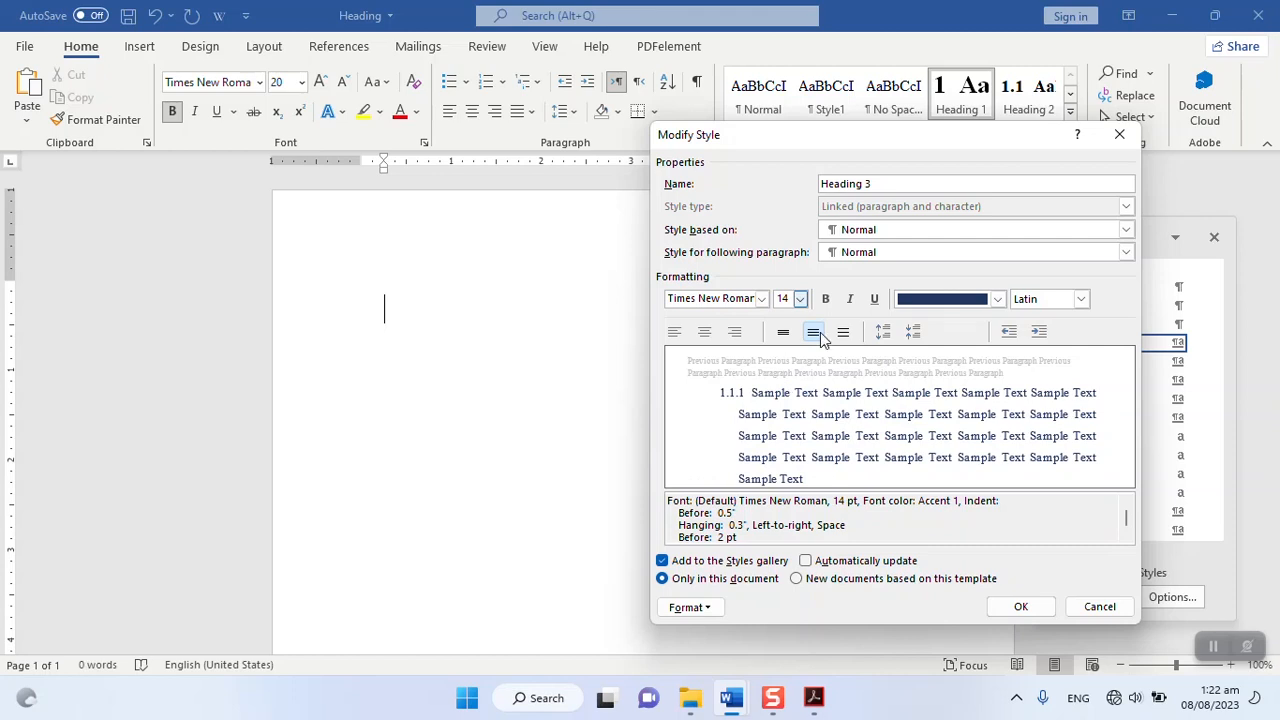
left_click(826, 300)
left_click(850, 299)
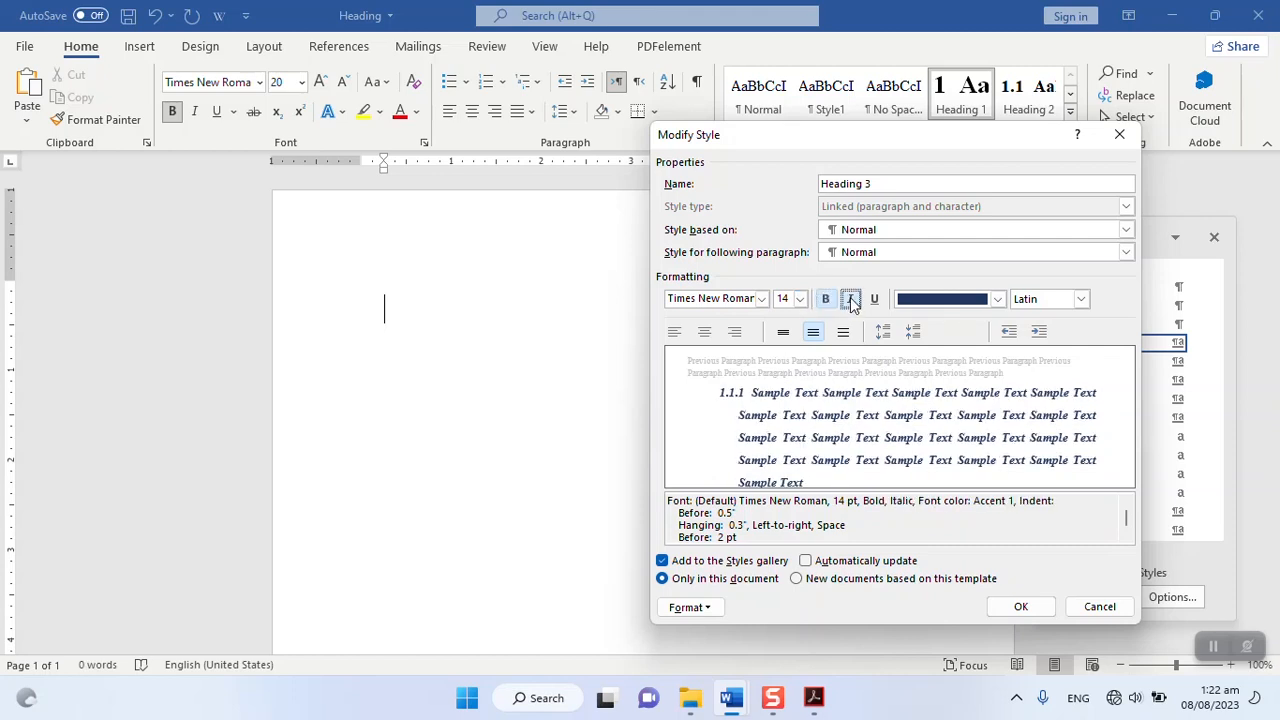
left_click(999, 300)
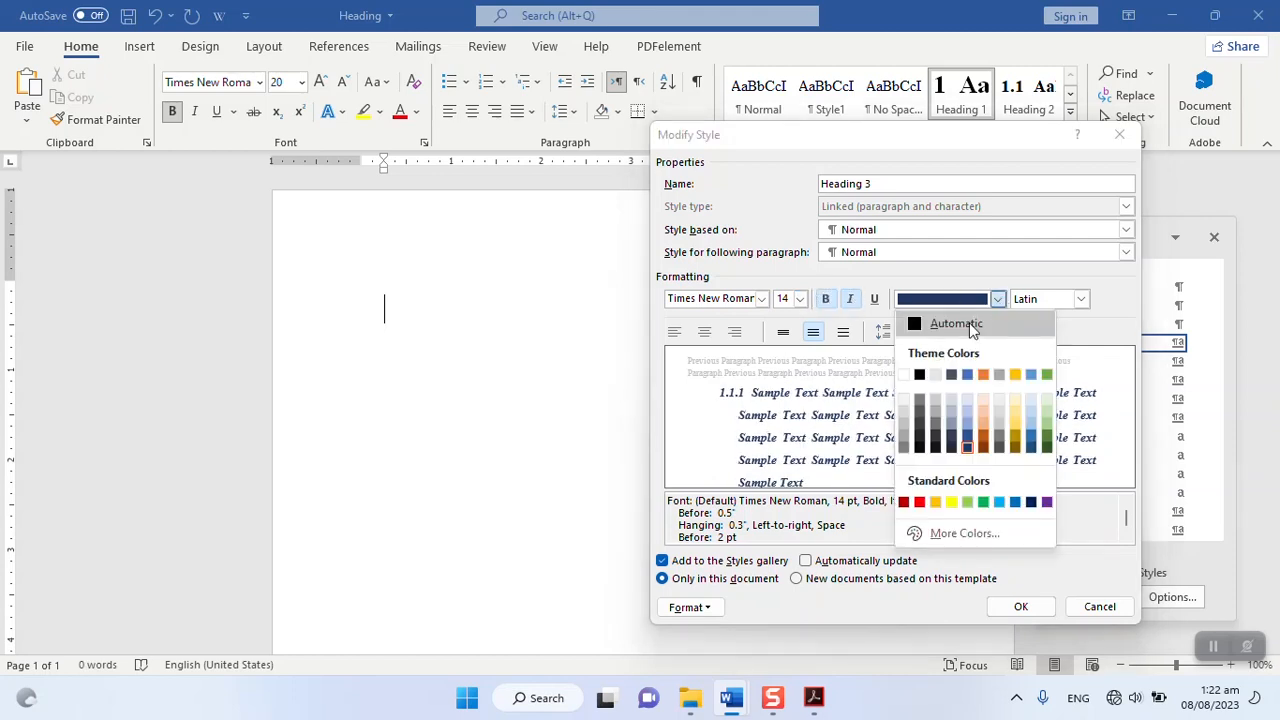
left_click(970, 326)
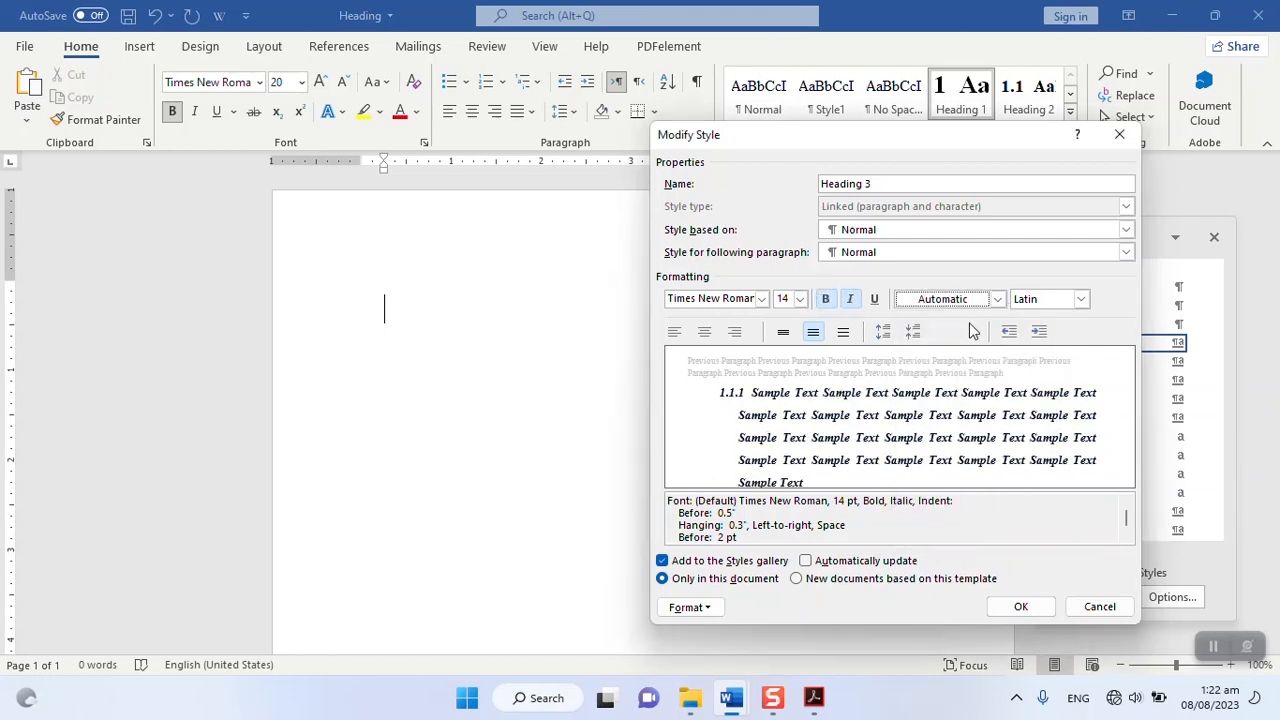
Step: Set the Heading 3 style's paragraph spacing to 12 pt before and 6 pt after, with Multiple line spacing
left_click(707, 610)
left_click(727, 444)
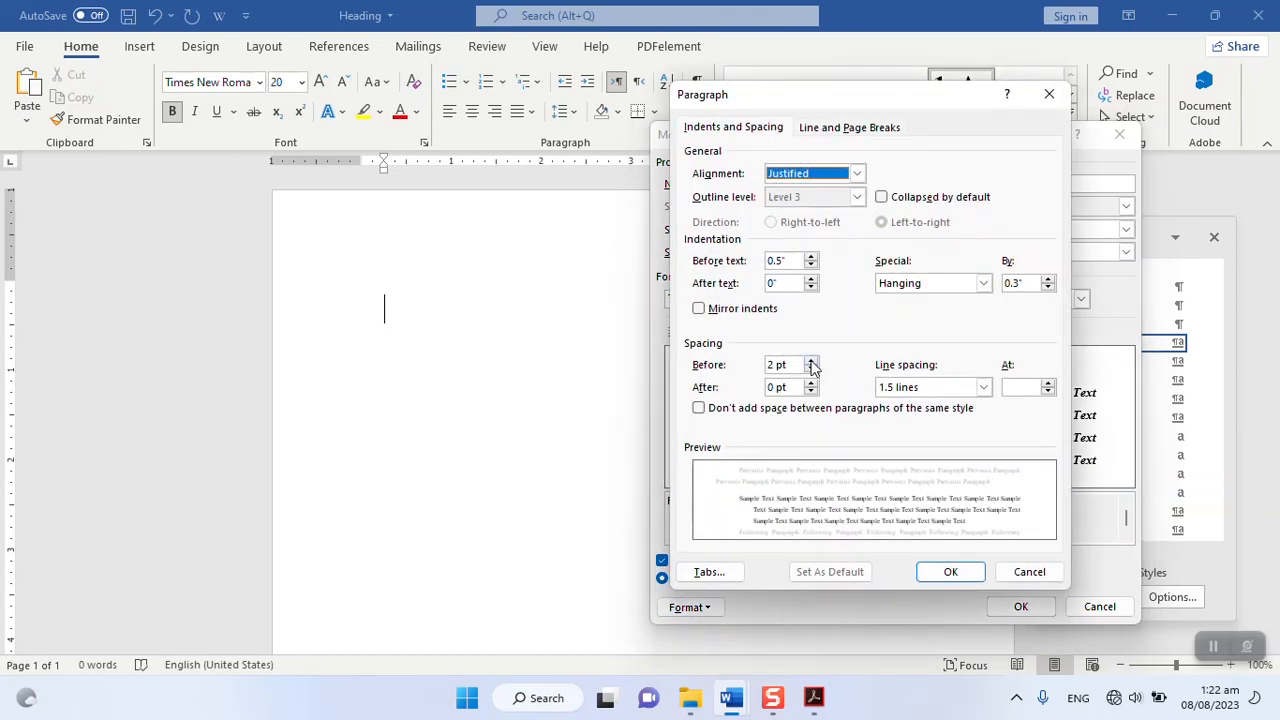
double_click(812, 366)
left_click(812, 385)
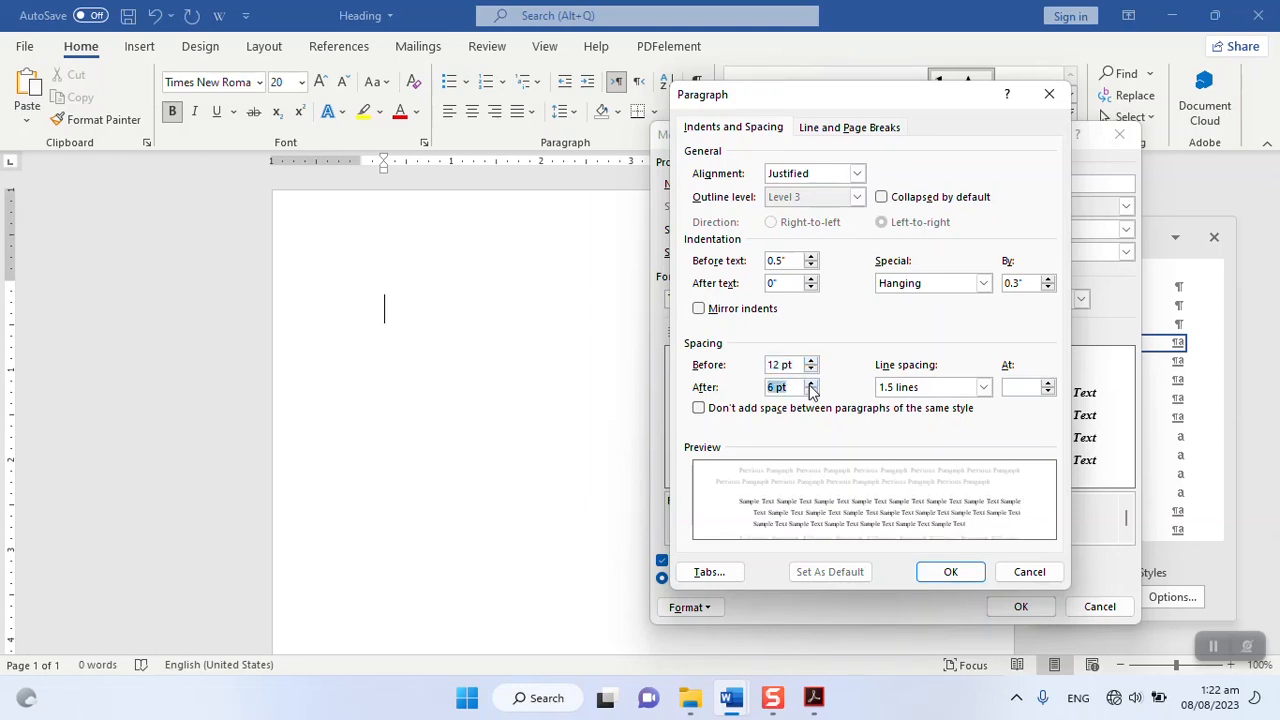
left_click(1048, 389)
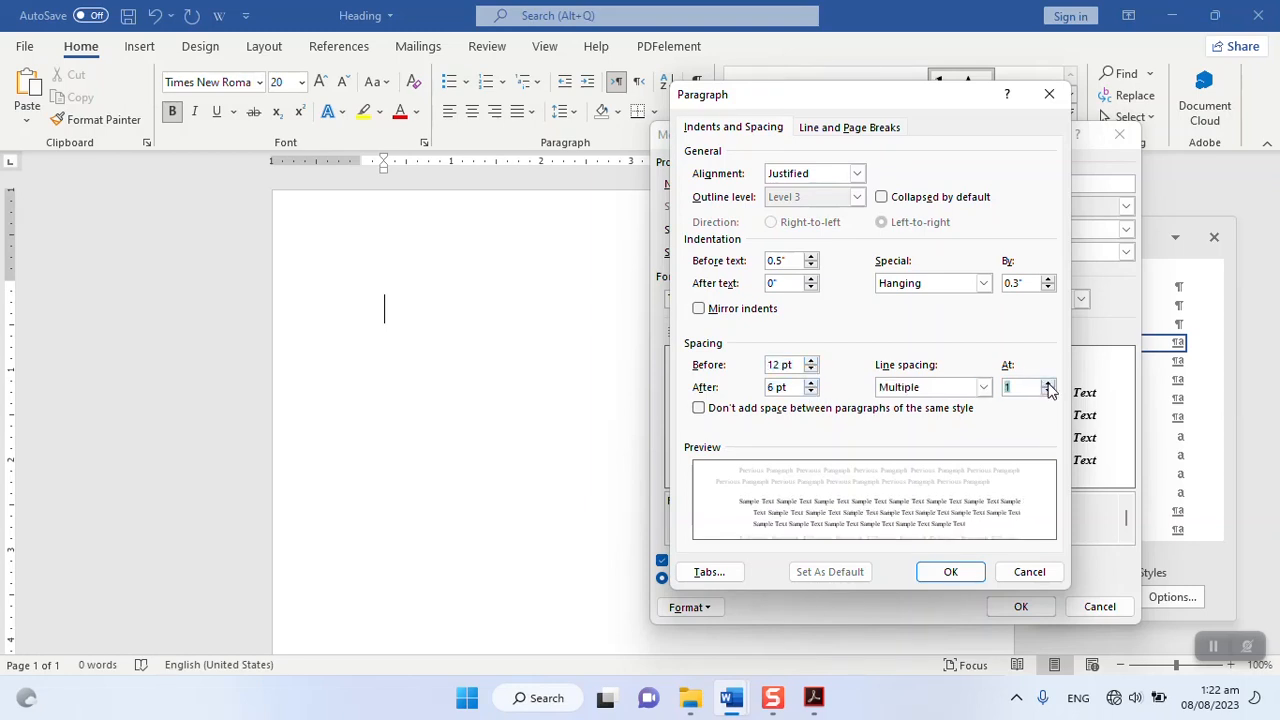
left_click(1048, 387)
left_click(950, 574)
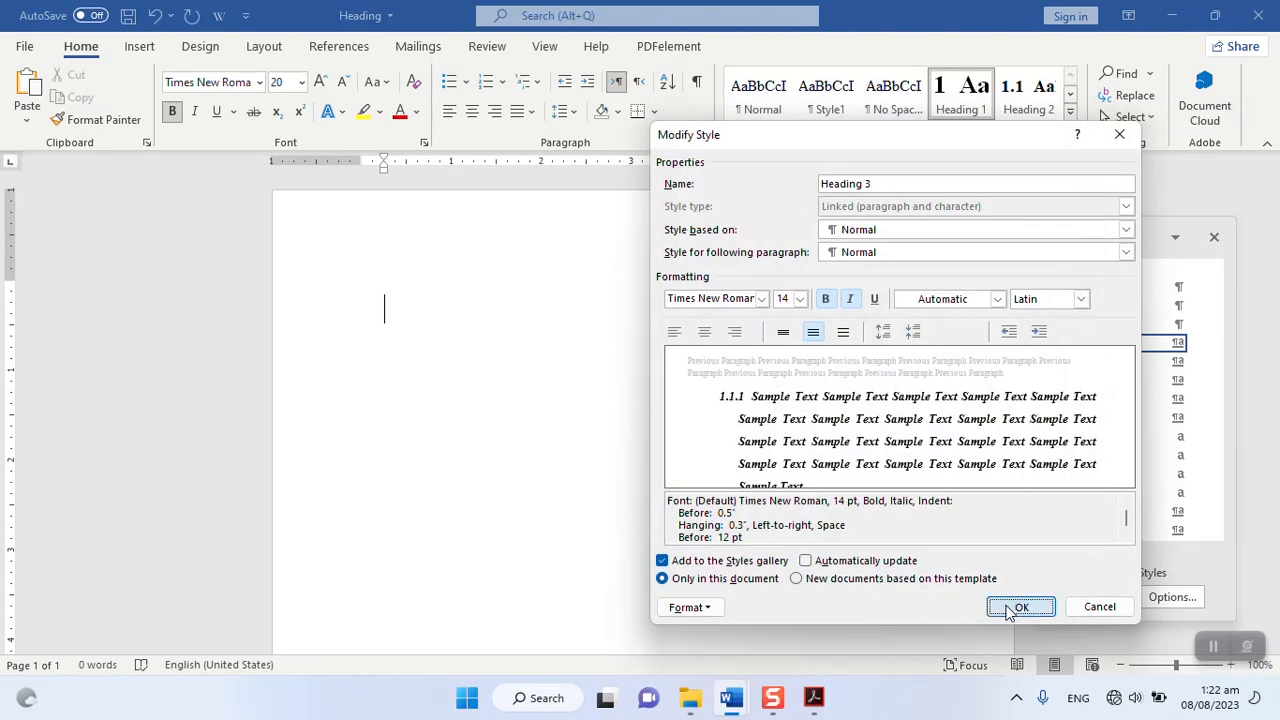
left_click(1012, 607)
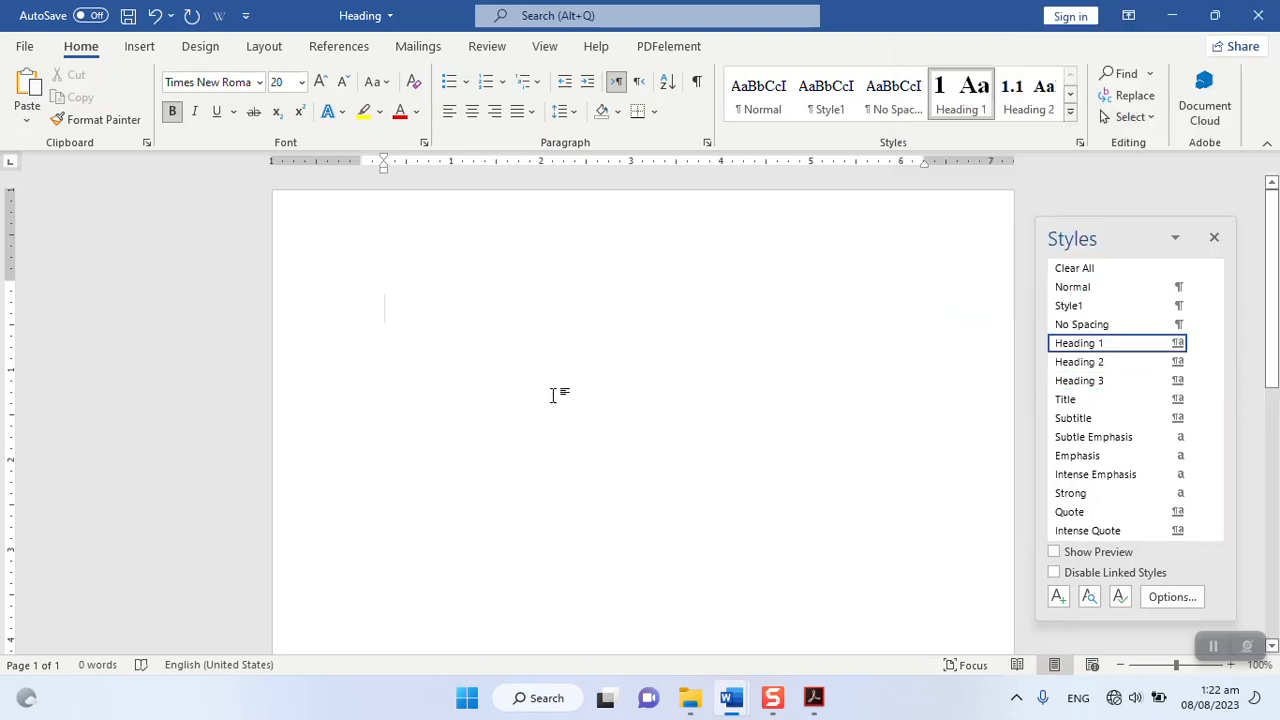
Step: Open the Proposal Guideline document from the TOC folder and copy its entire text
mouse_move(693, 706)
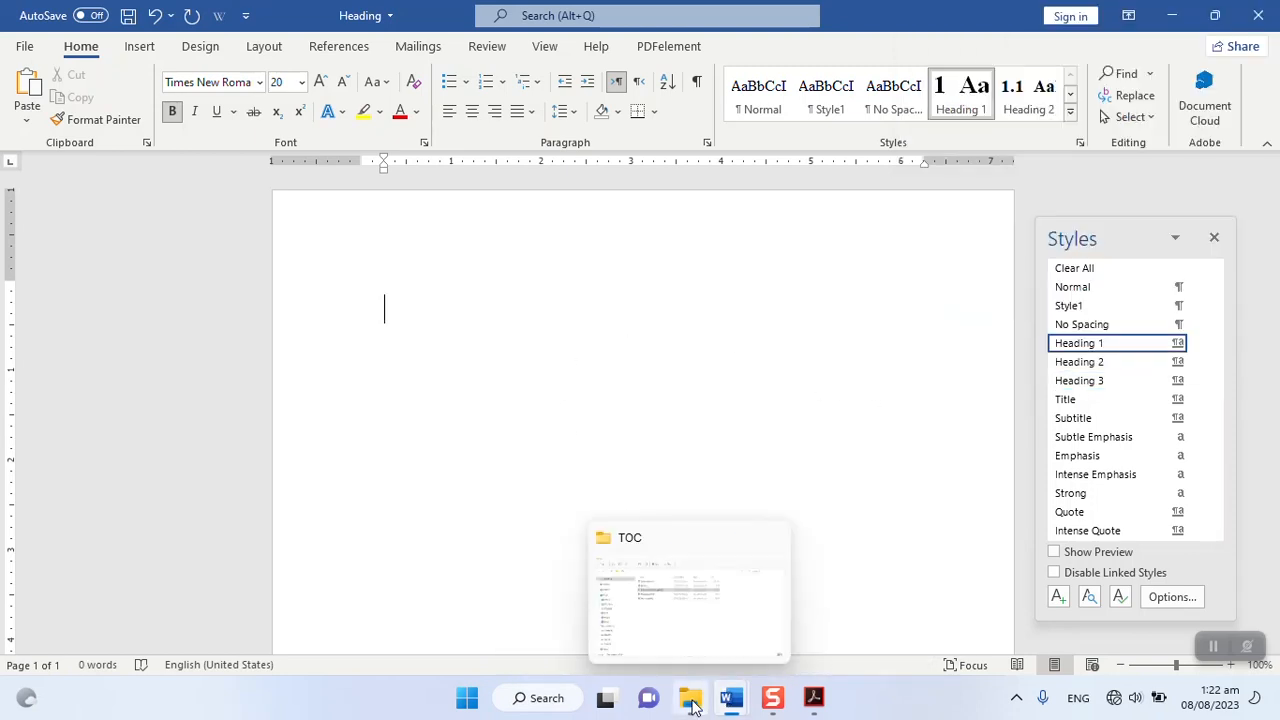
left_click(693, 706)
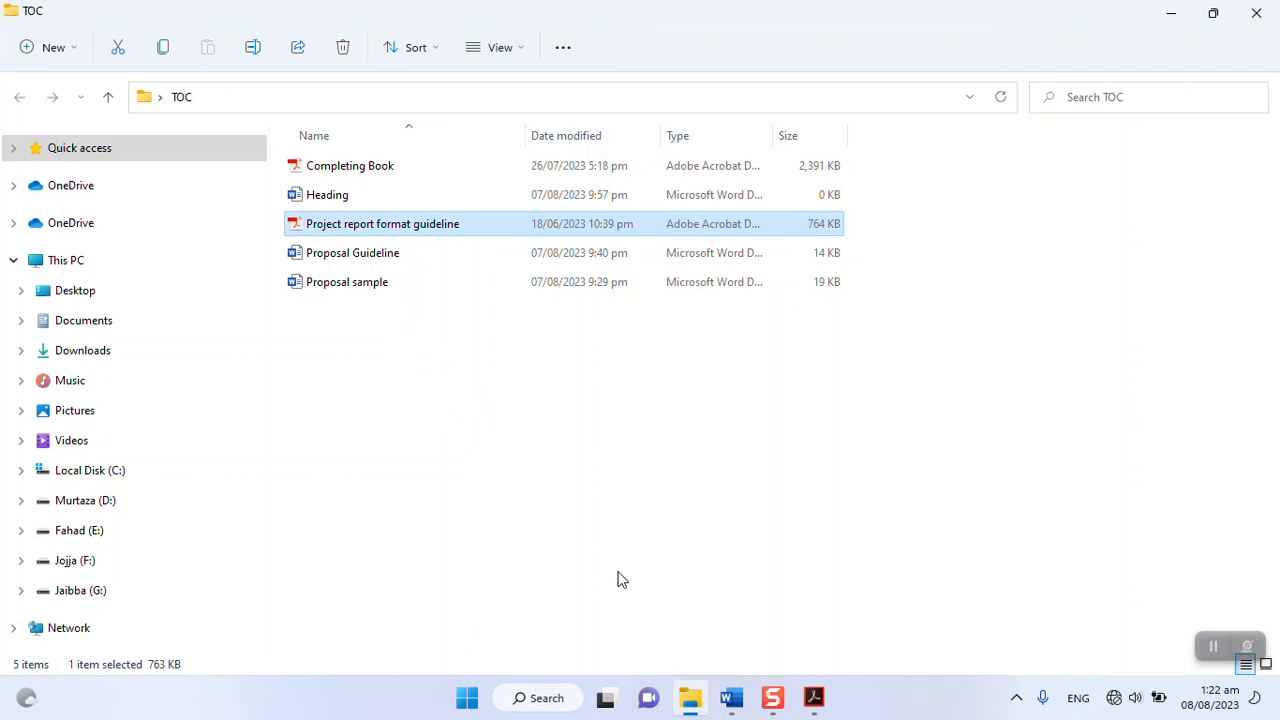
mouse_move(371, 262)
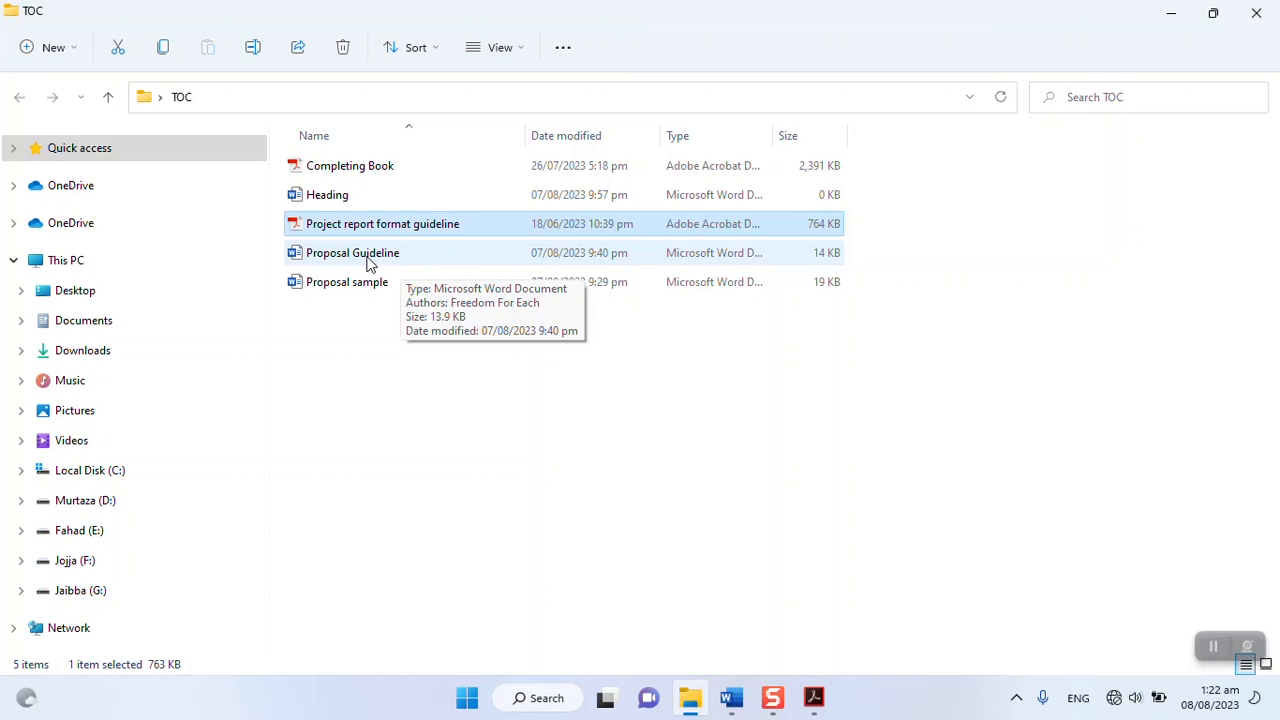
double_click(369, 257)
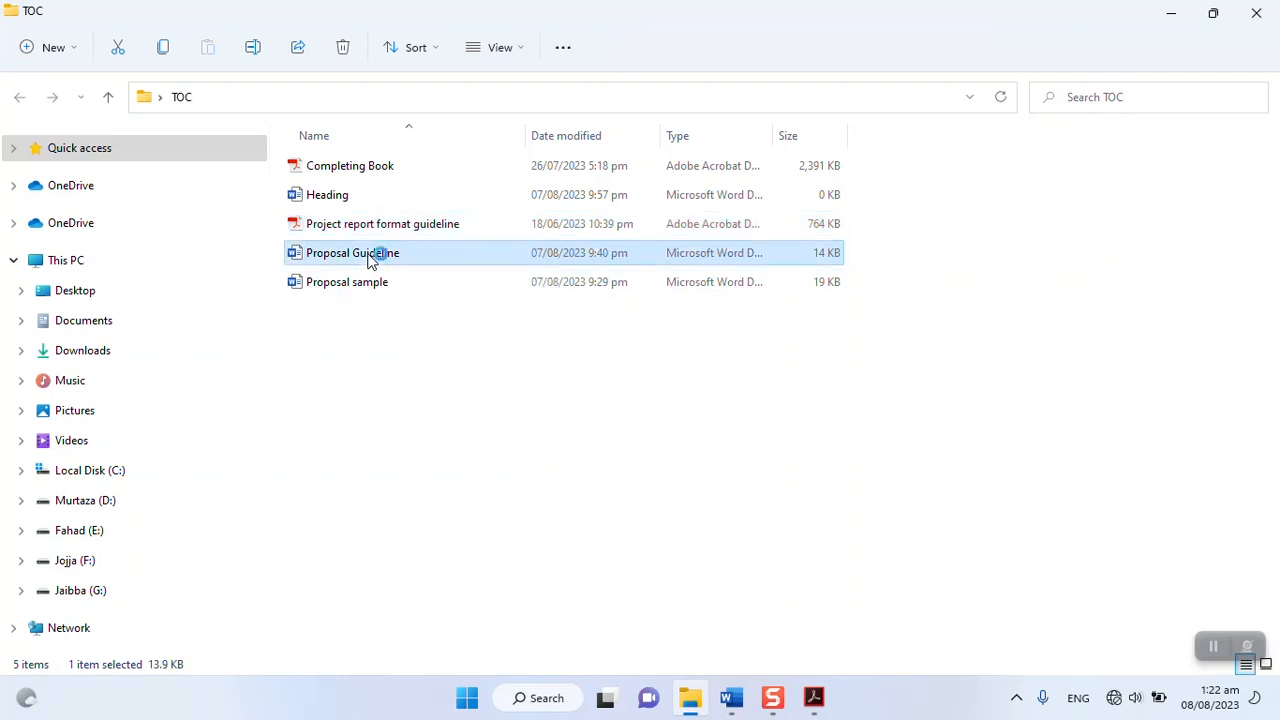
left_click_drag(402, 423, 408, 458)
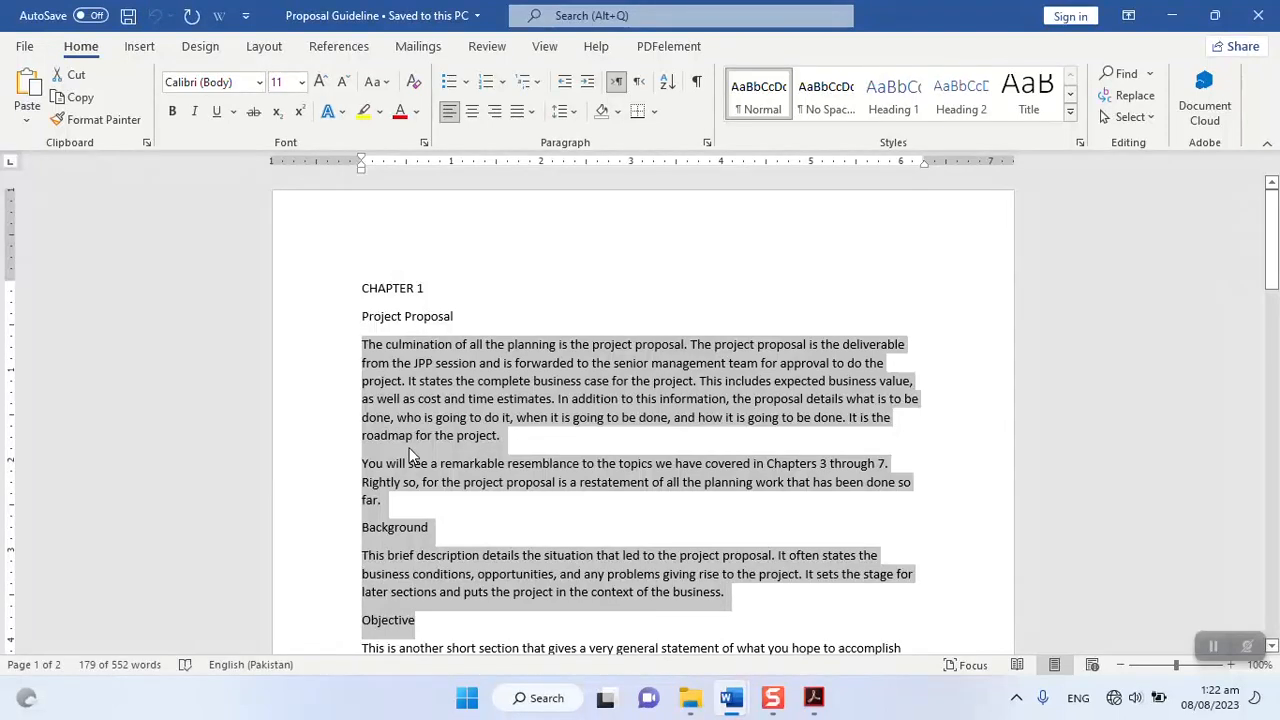
key("ctrl+a")
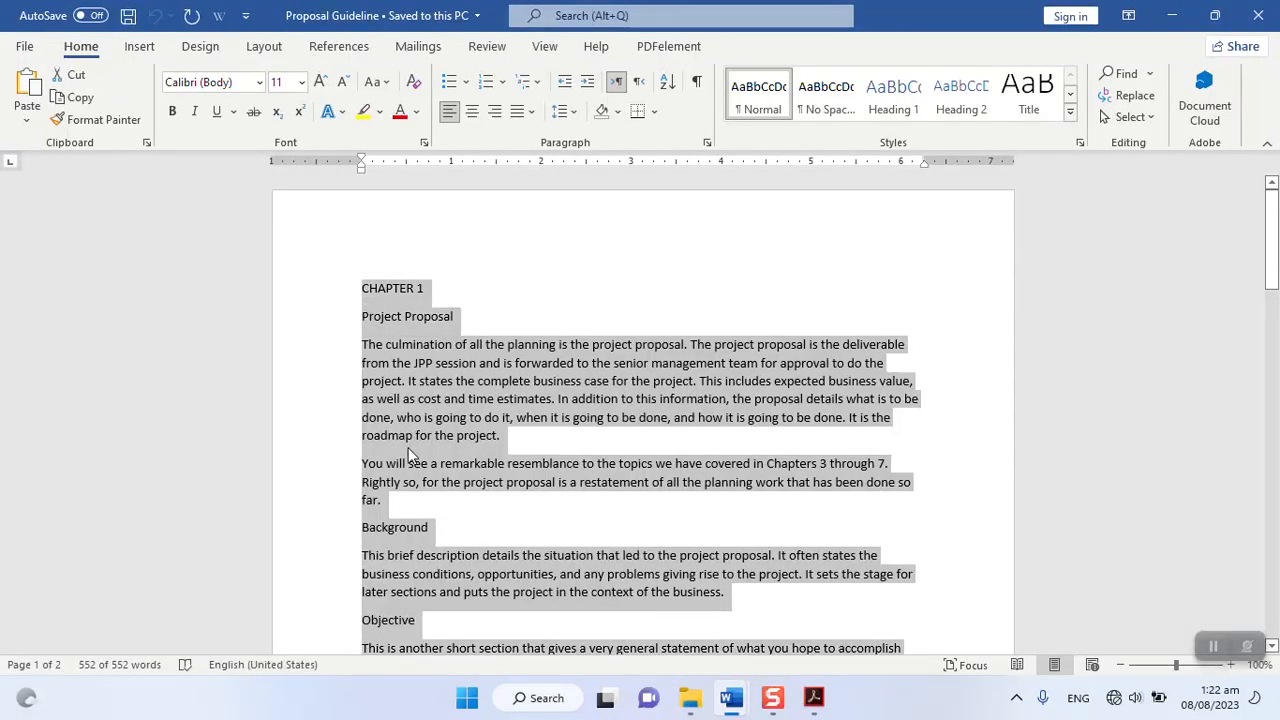
Step: Switch back to the Heading document and paste the copied proposal text into the blank page
mouse_move(726, 702)
left_click(680, 640)
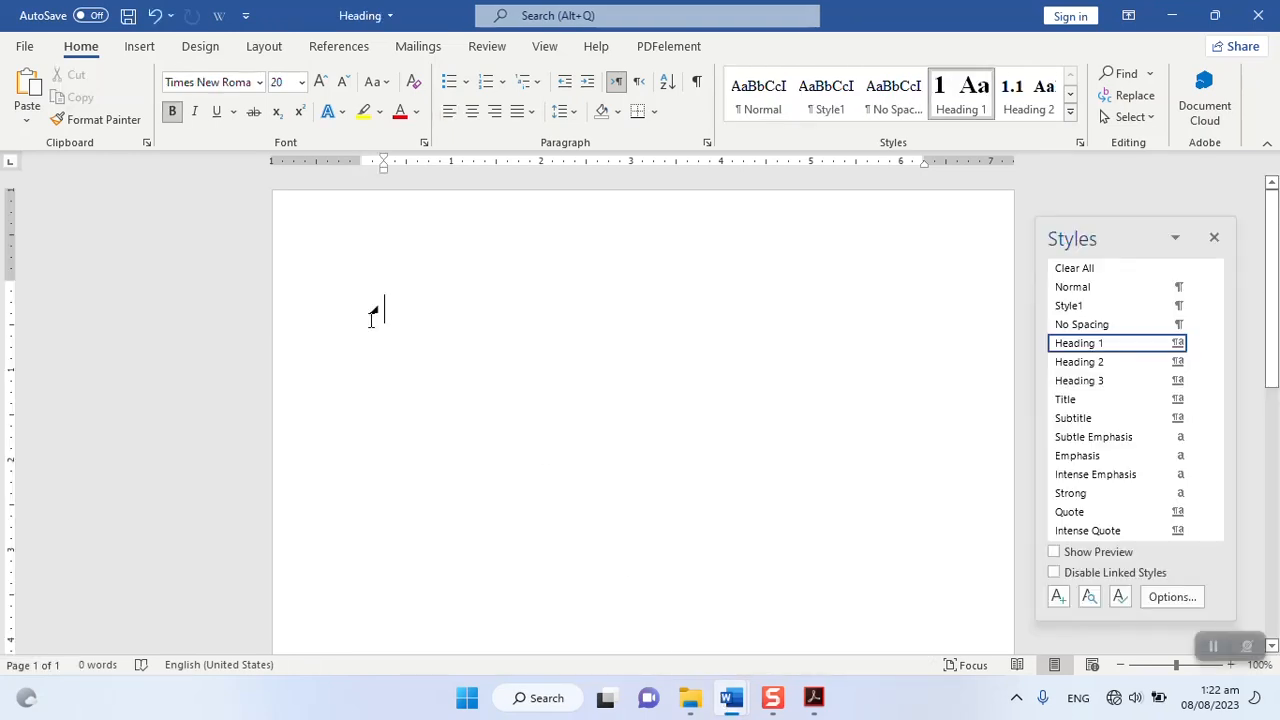
key("ctrl+z")
key("ctrl+v")
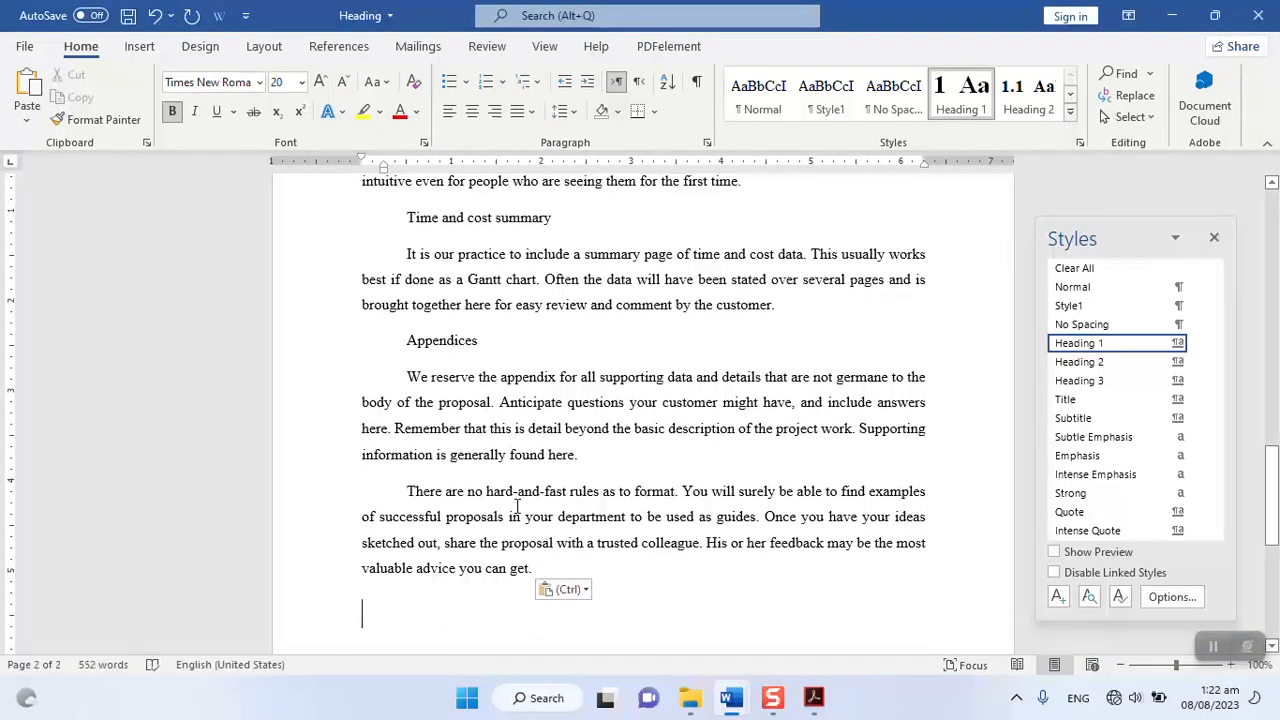
Step: Set the first body paragraph under Project Proposal to font size 12 with 1.5 line spacing
scroll(528, 537, "up", 4)
scroll(515, 505, "up", 10)
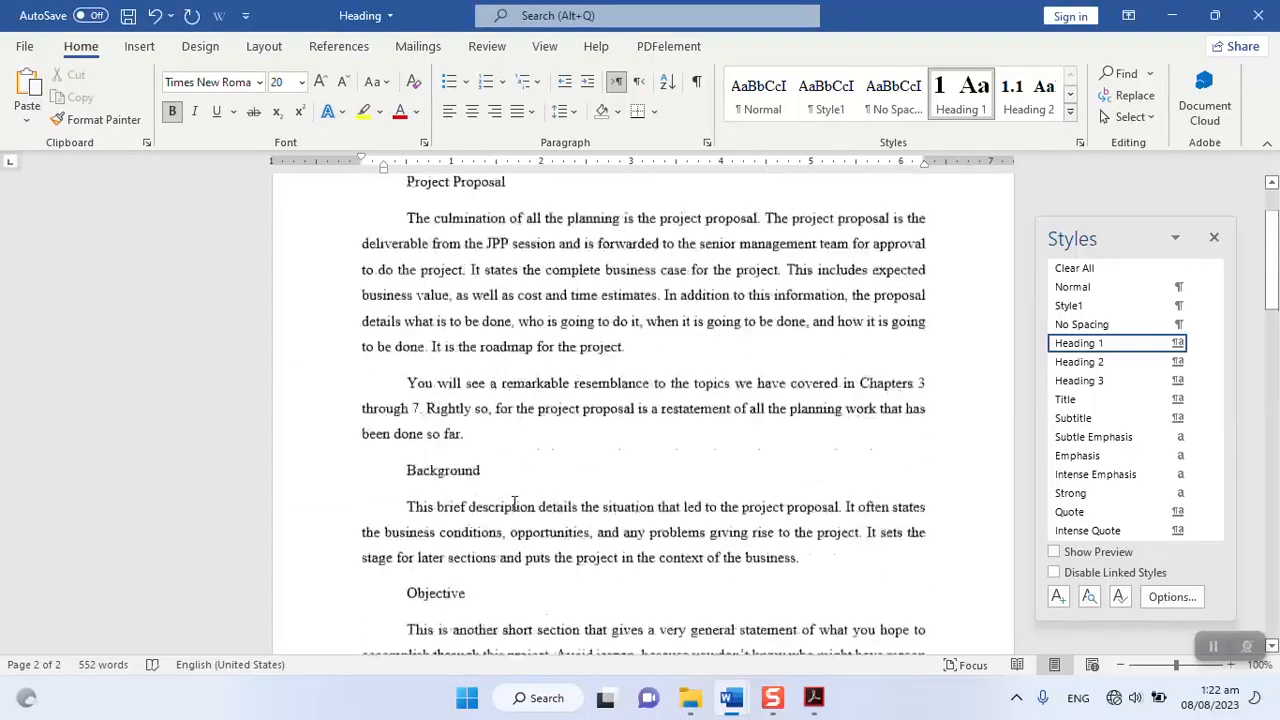
scroll(515, 505, "up", 1)
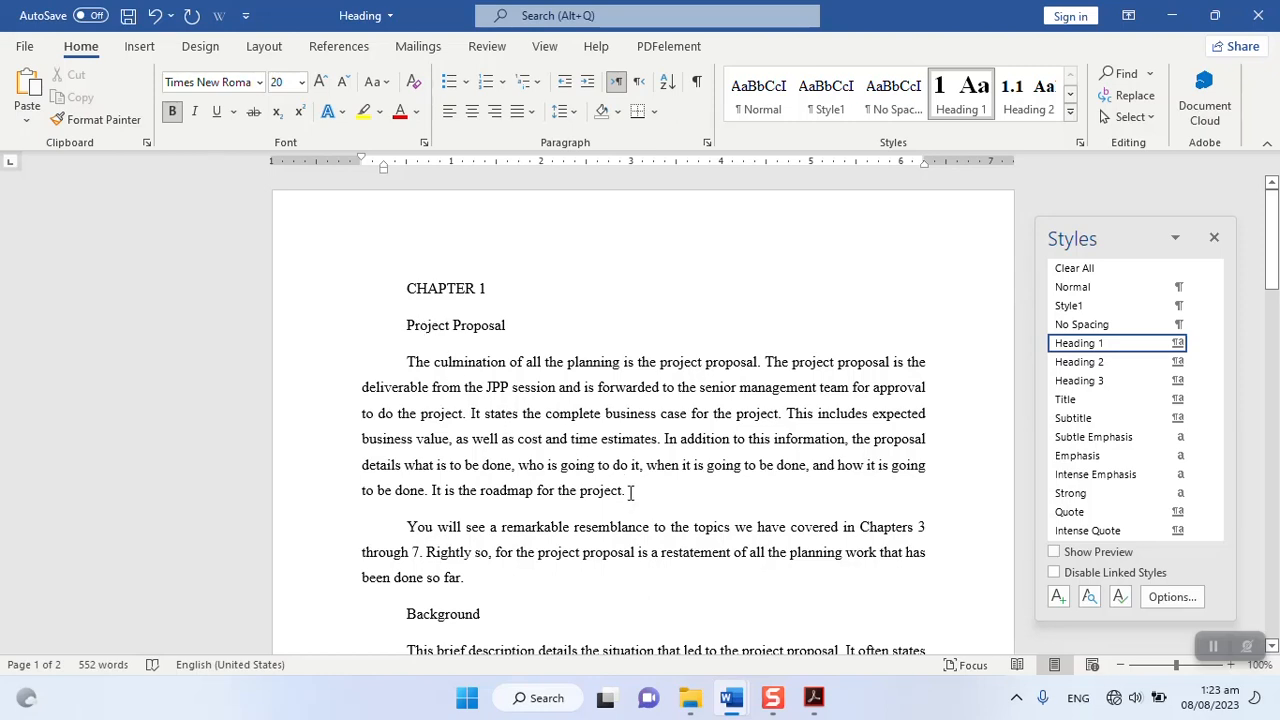
left_click_drag(628, 491, 410, 363)
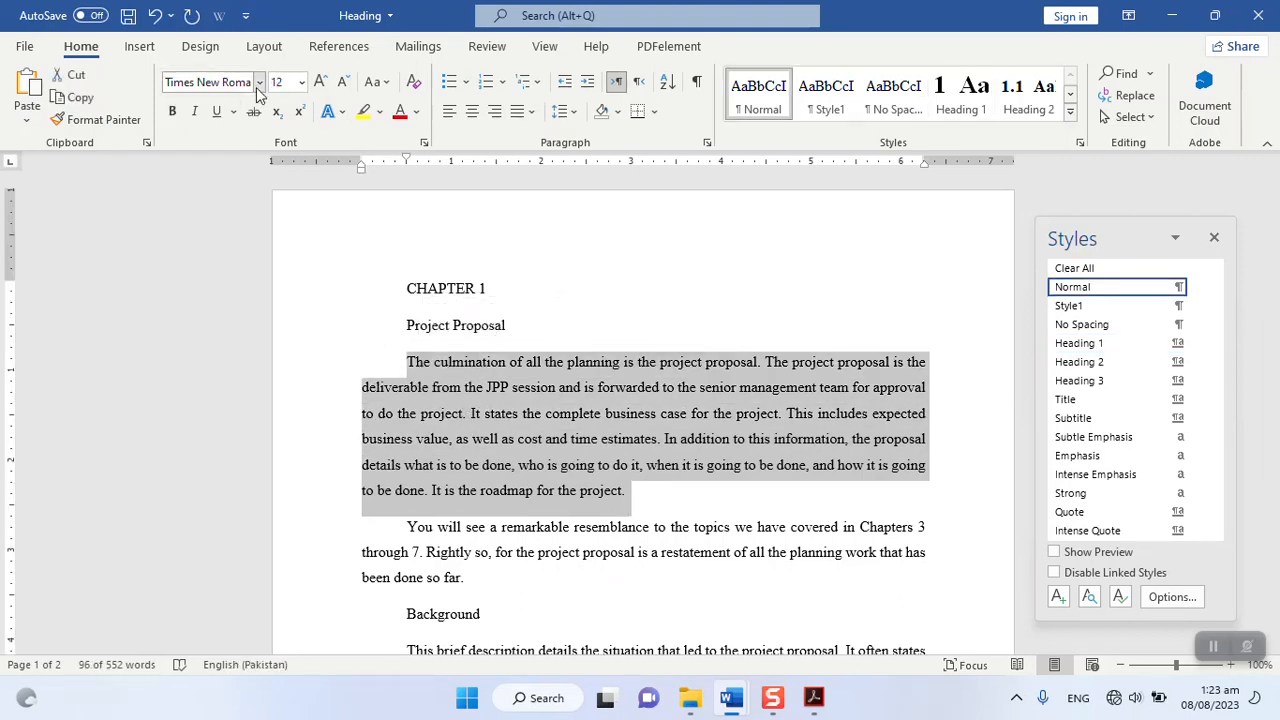
left_click(301, 82)
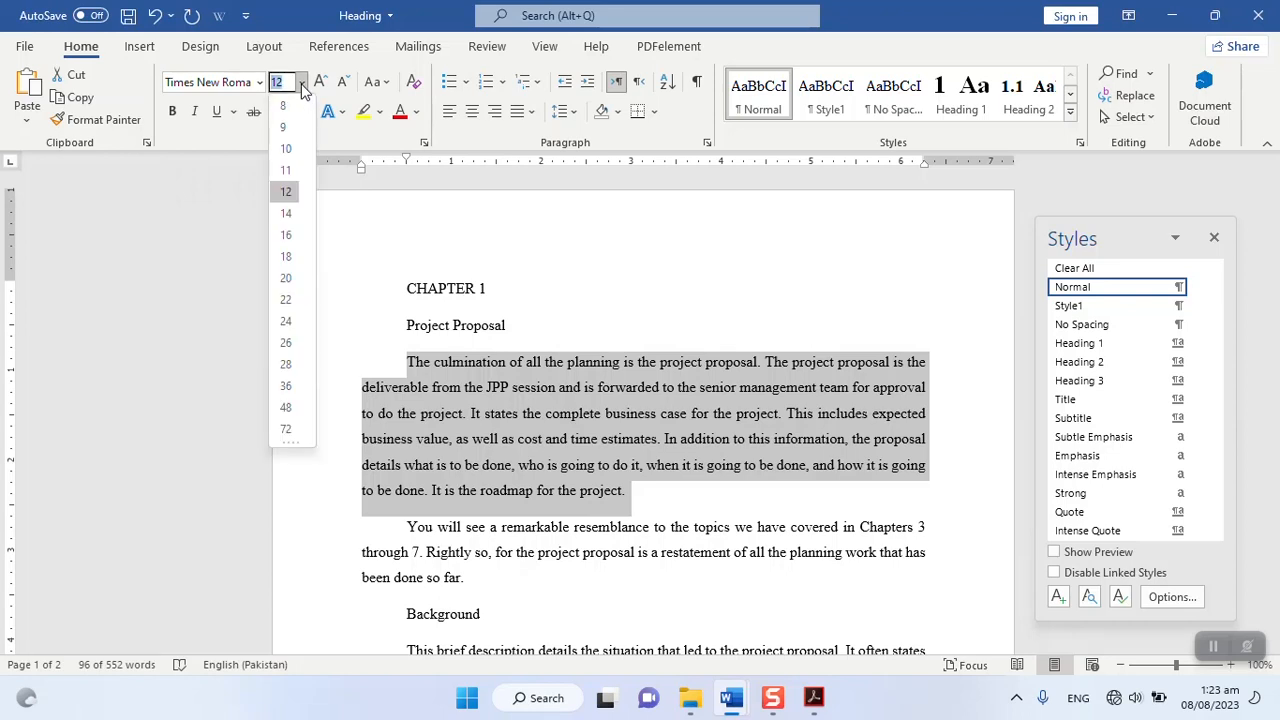
left_click(288, 191)
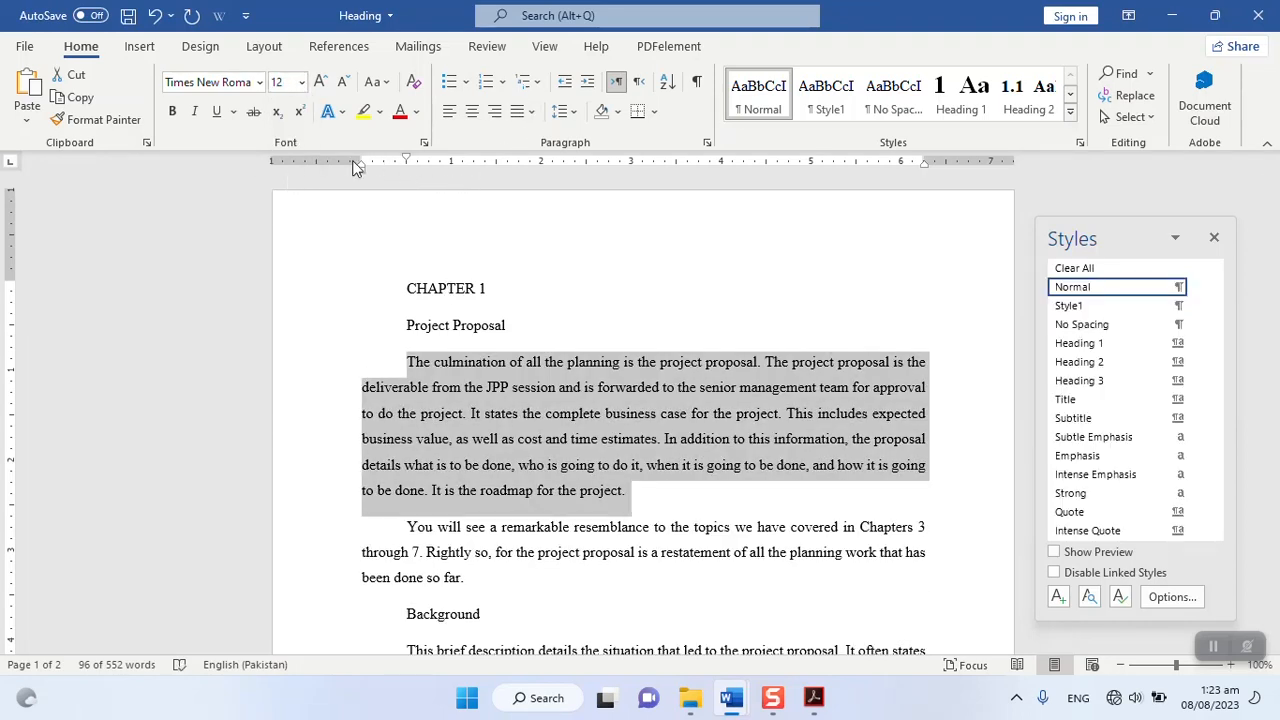
mouse_move(407, 160)
left_mouse_down()
mouse_move(449, 159)
mouse_move(407, 162)
left_mouse_up()
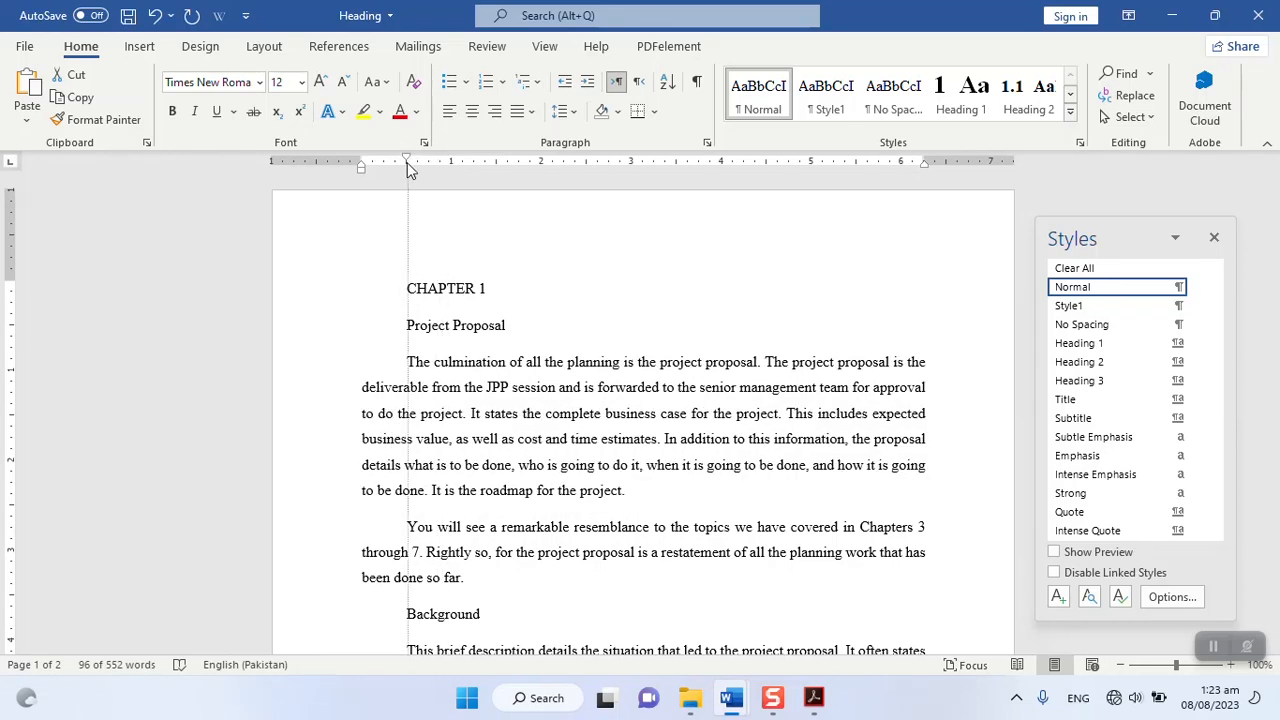
left_click(563, 111)
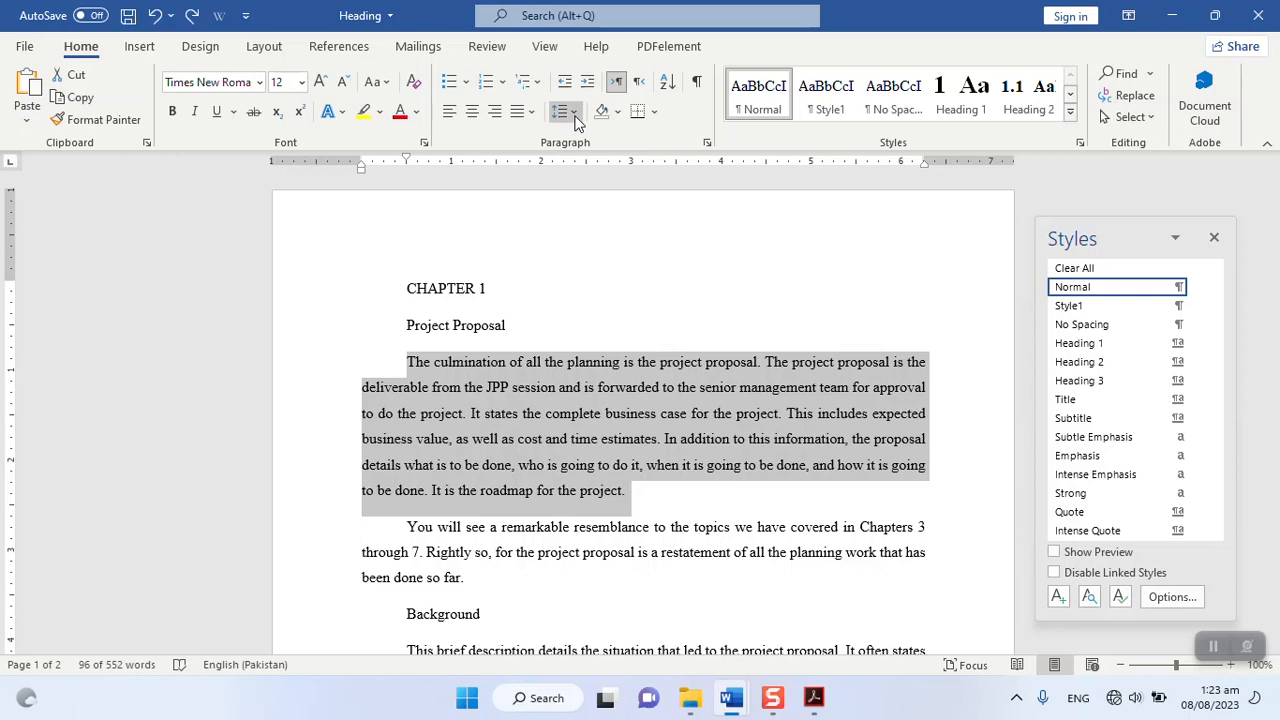
left_click(617, 192)
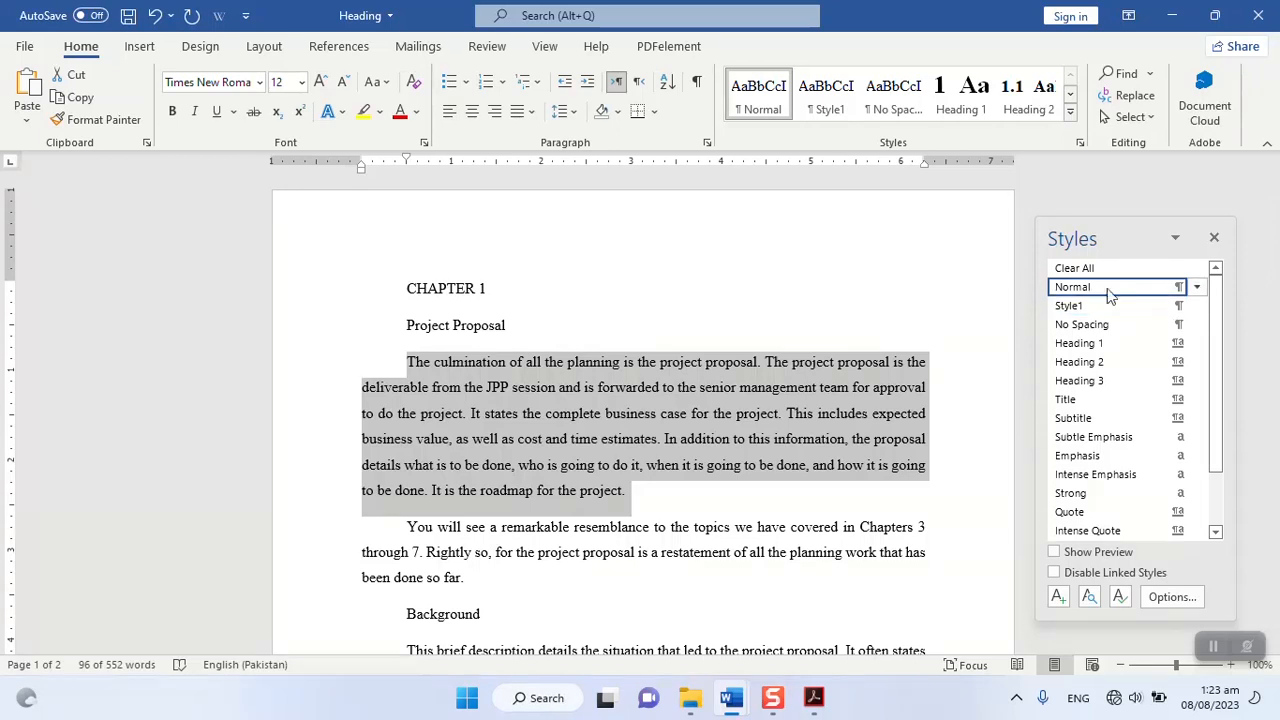
Step: Center the first body paragraph under Project Proposal and reduce its font size to 11
scroll(660, 447, "down", 5)
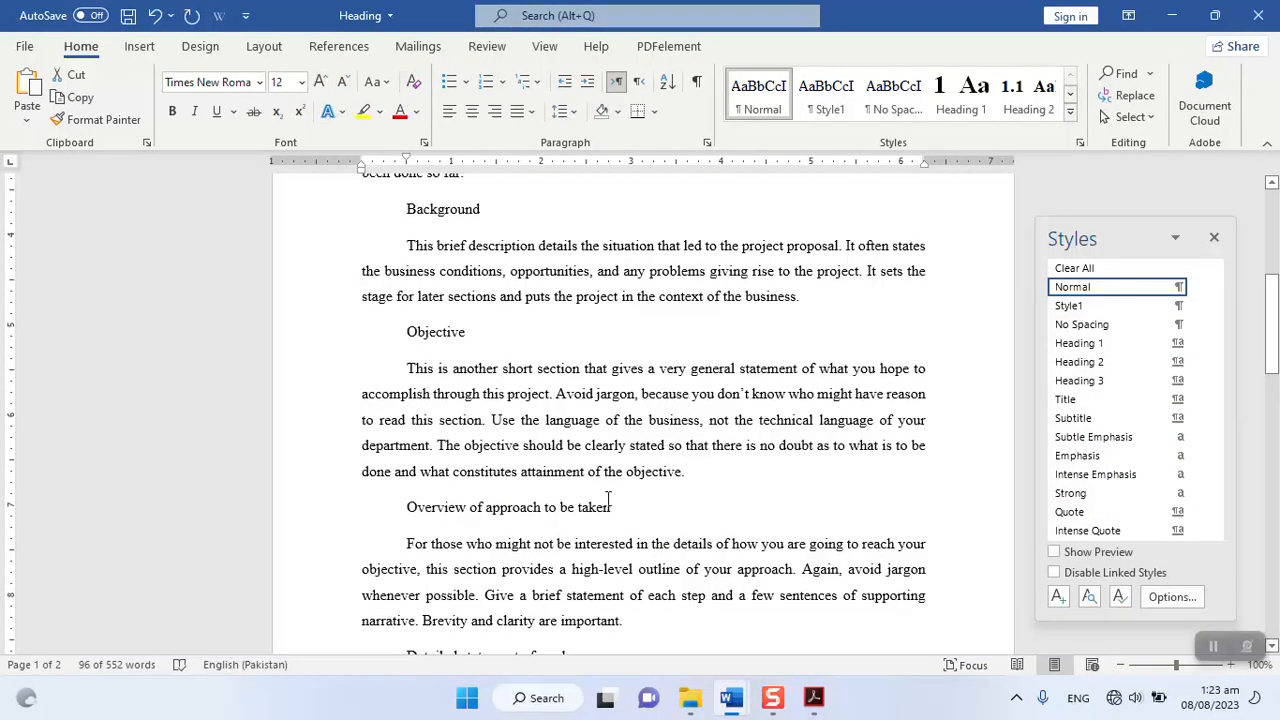
scroll(610, 497, "down", 5)
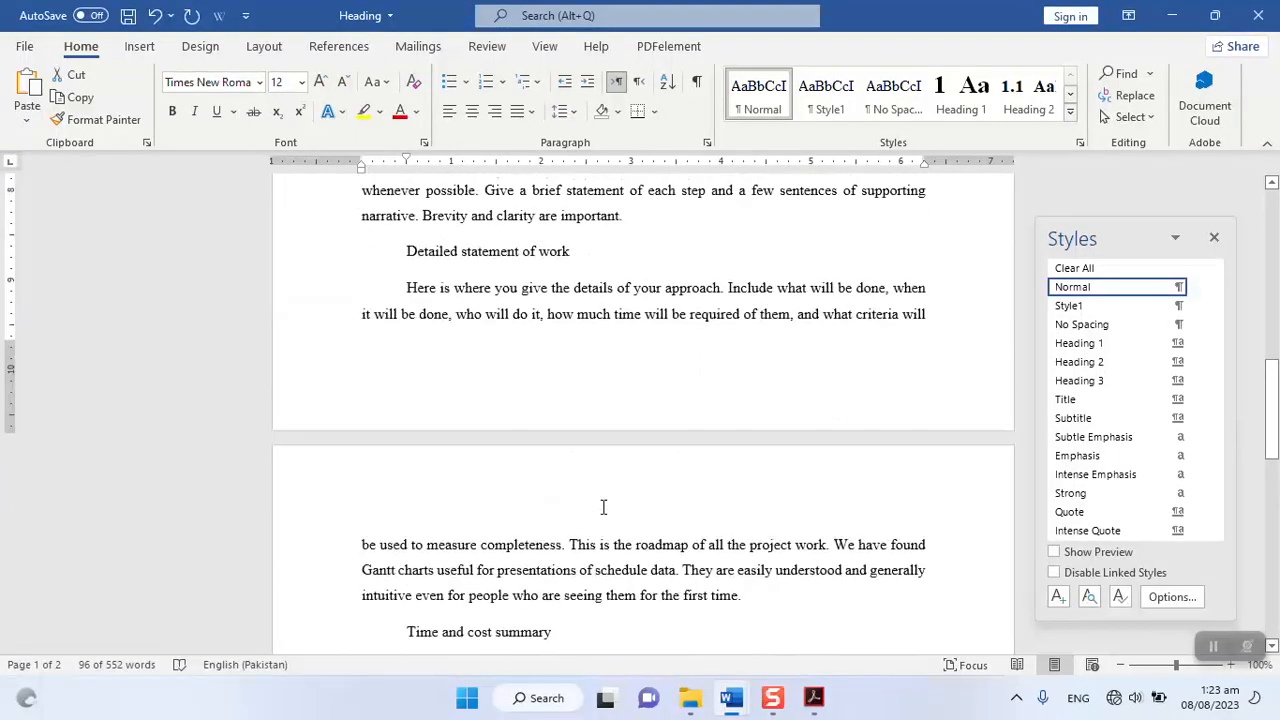
scroll(604, 506, "up", 10)
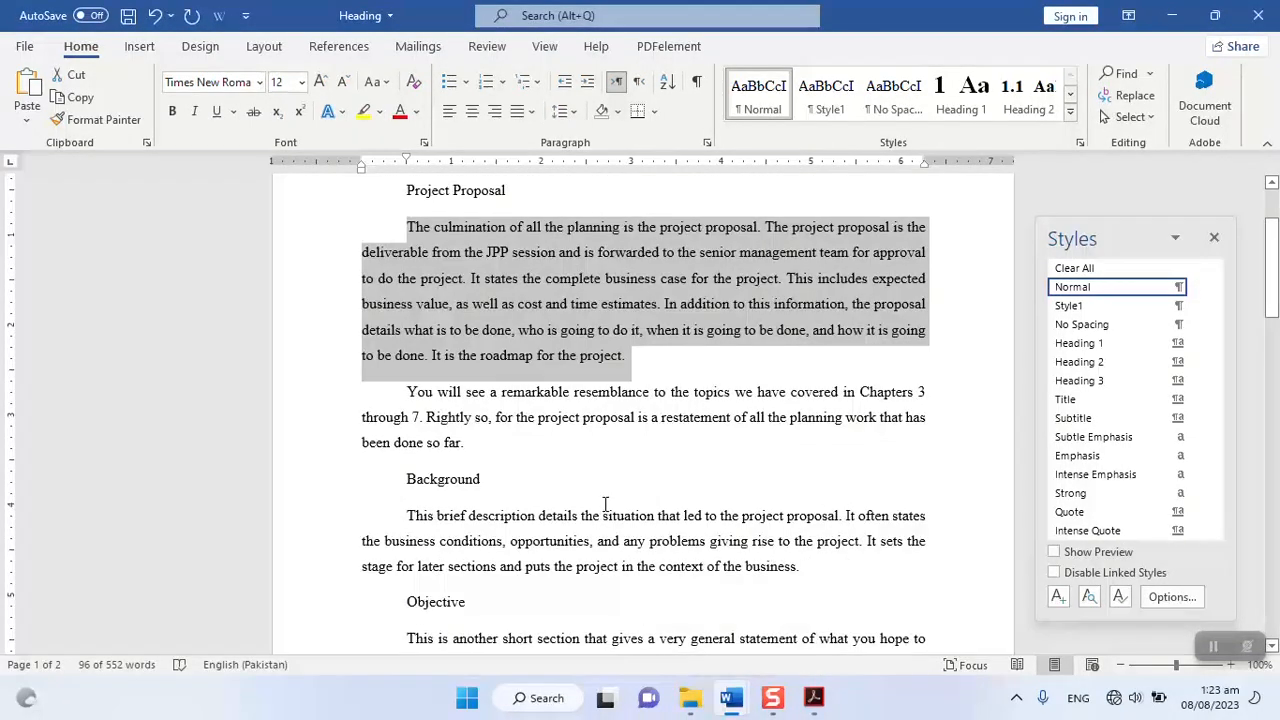
left_click(472, 111)
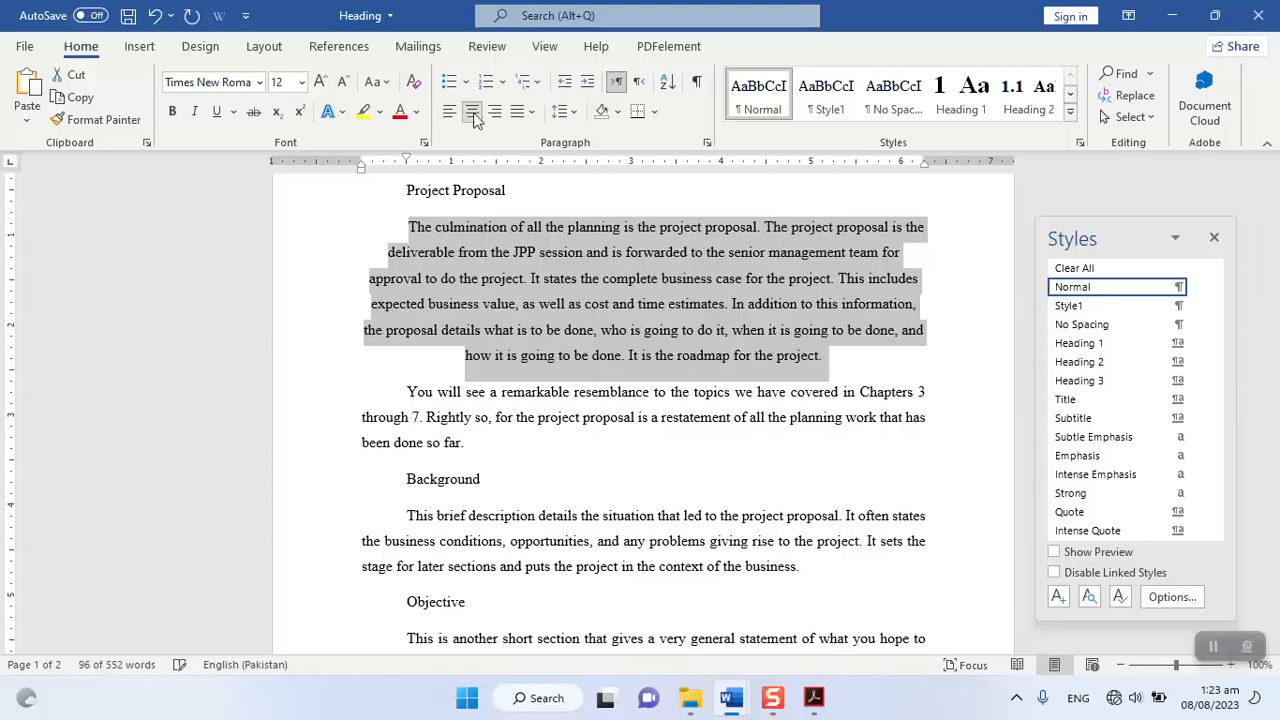
left_click(341, 84)
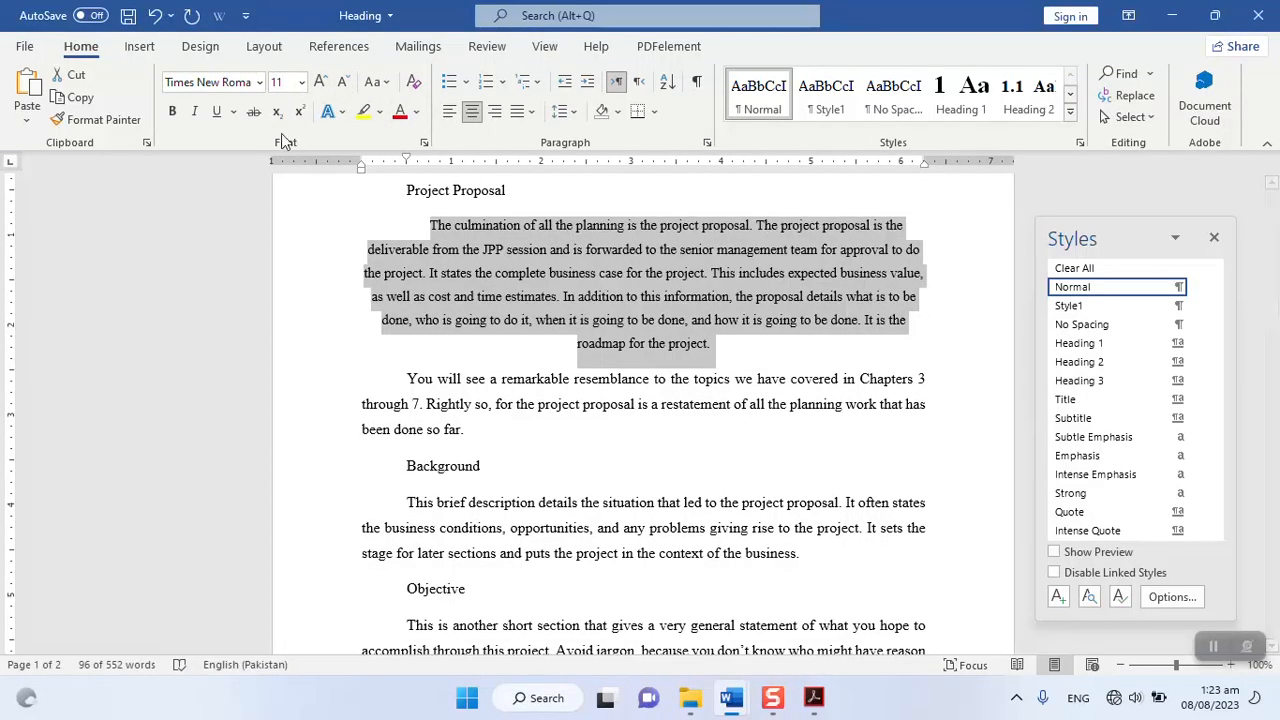
left_click(259, 83)
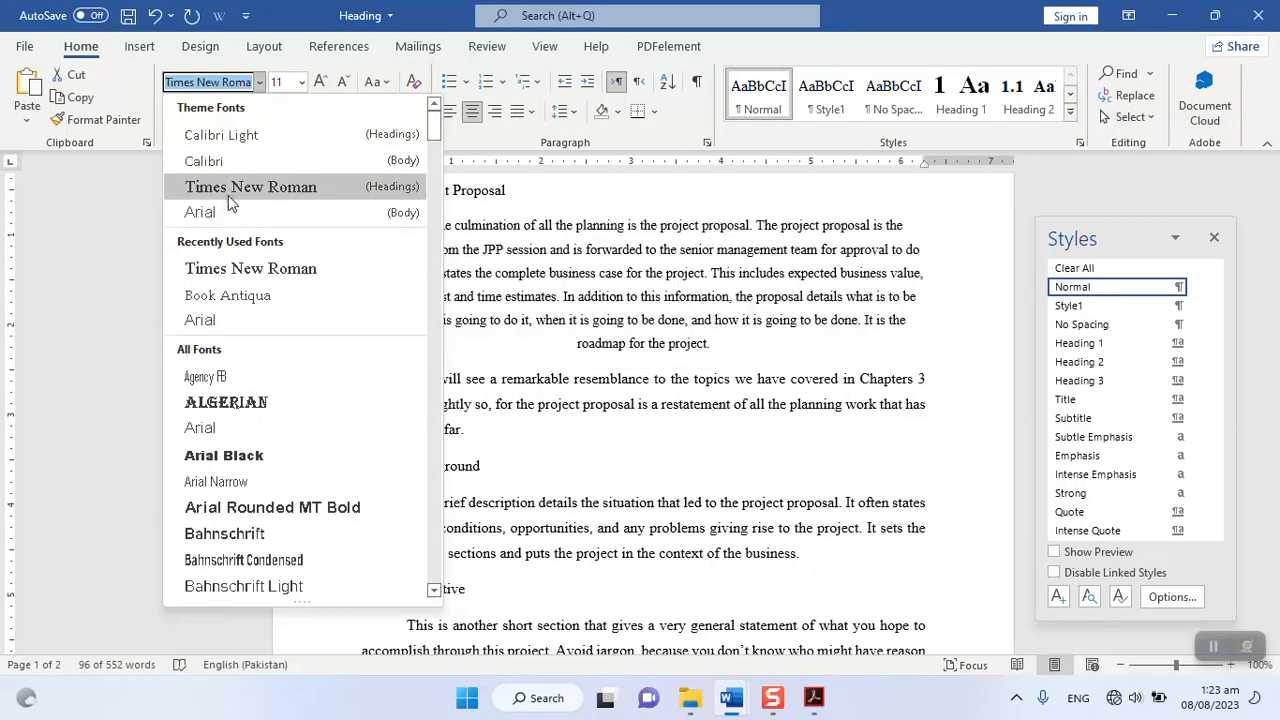
left_click(543, 305)
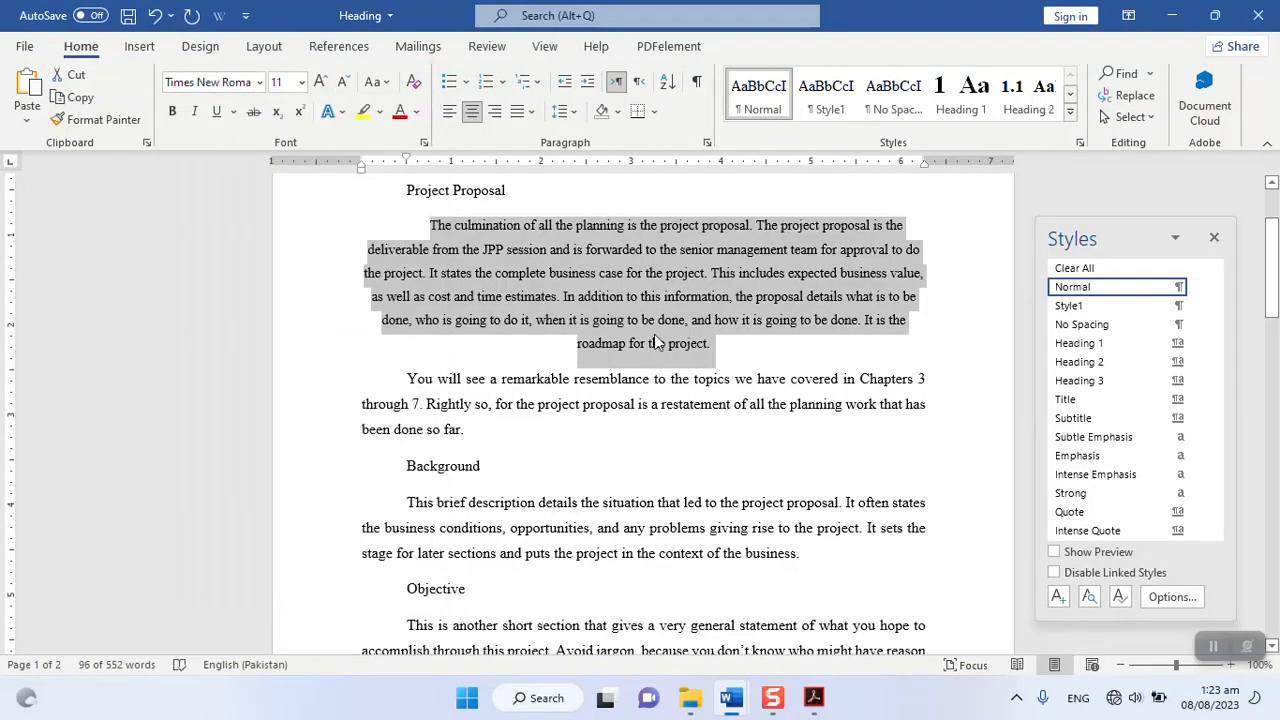
Step: Reapply the Normal style to the selected body paragraph and set its line spacing to 1.5
left_click(1088, 290)
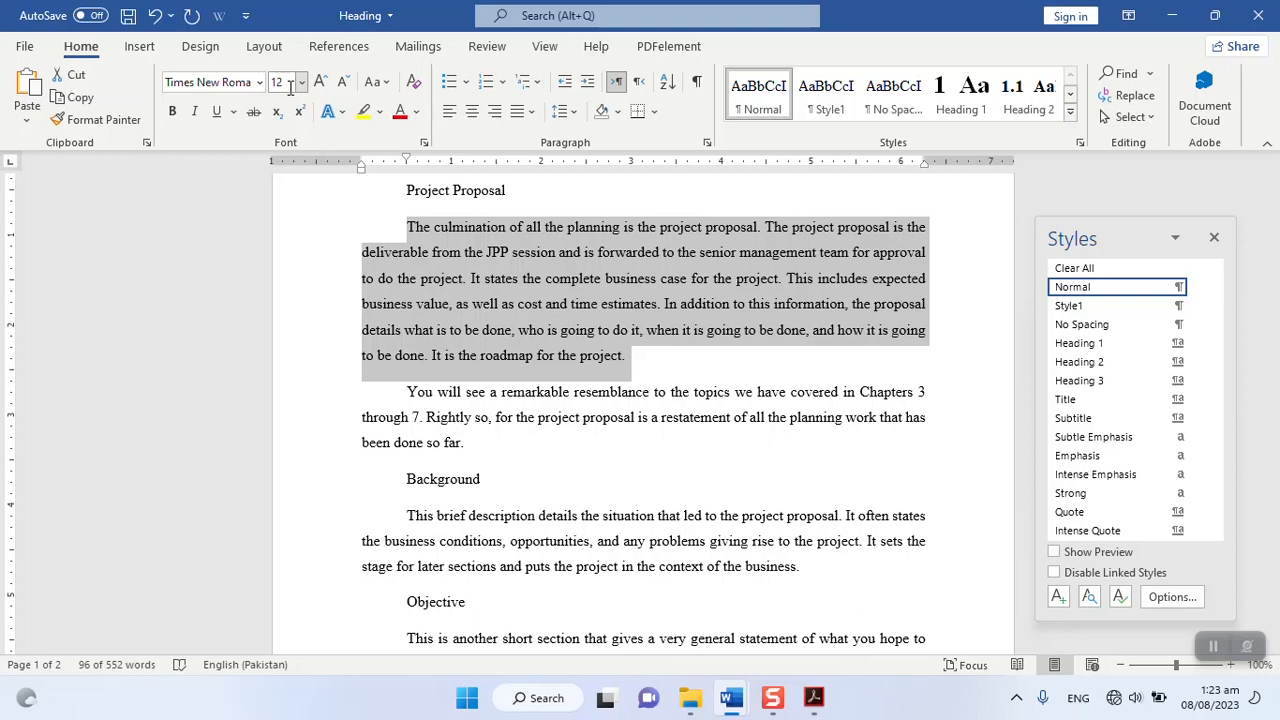
left_click(565, 111)
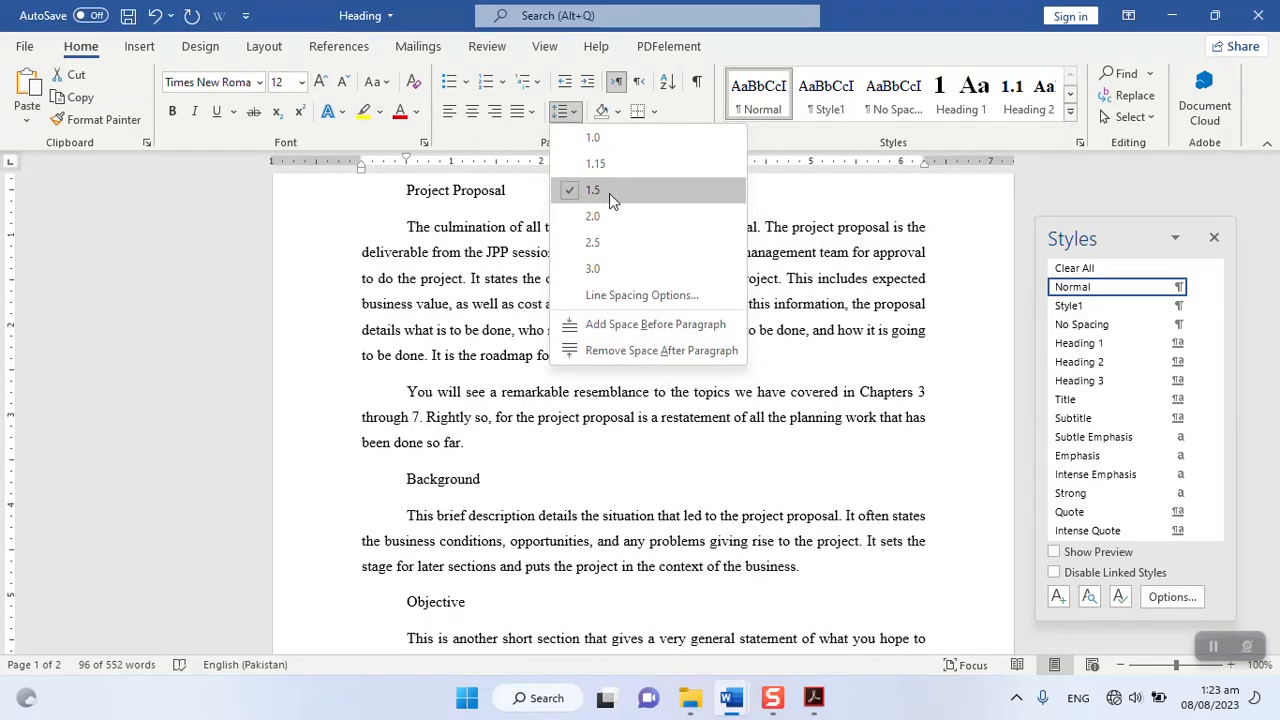
left_click(609, 193)
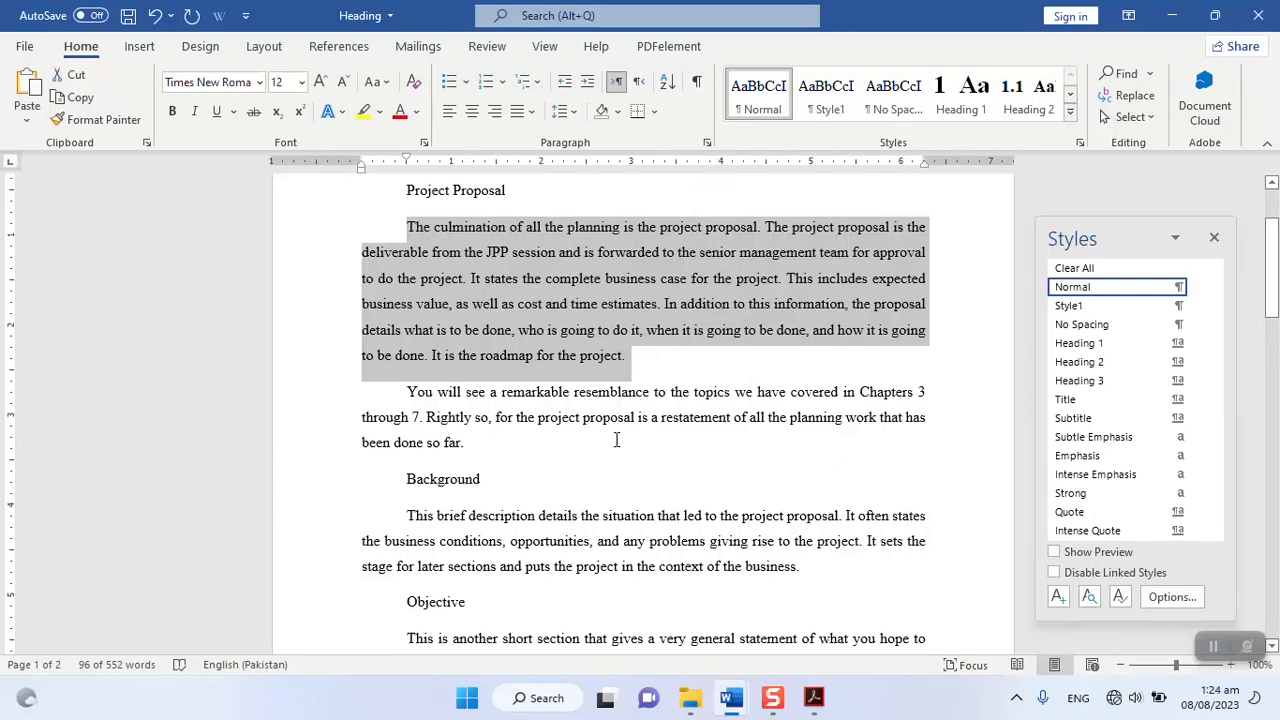
Step: Apply the Heading 1 style to the Project Proposal title line below CHAPTER 1
scroll(615, 439, "up", 3)
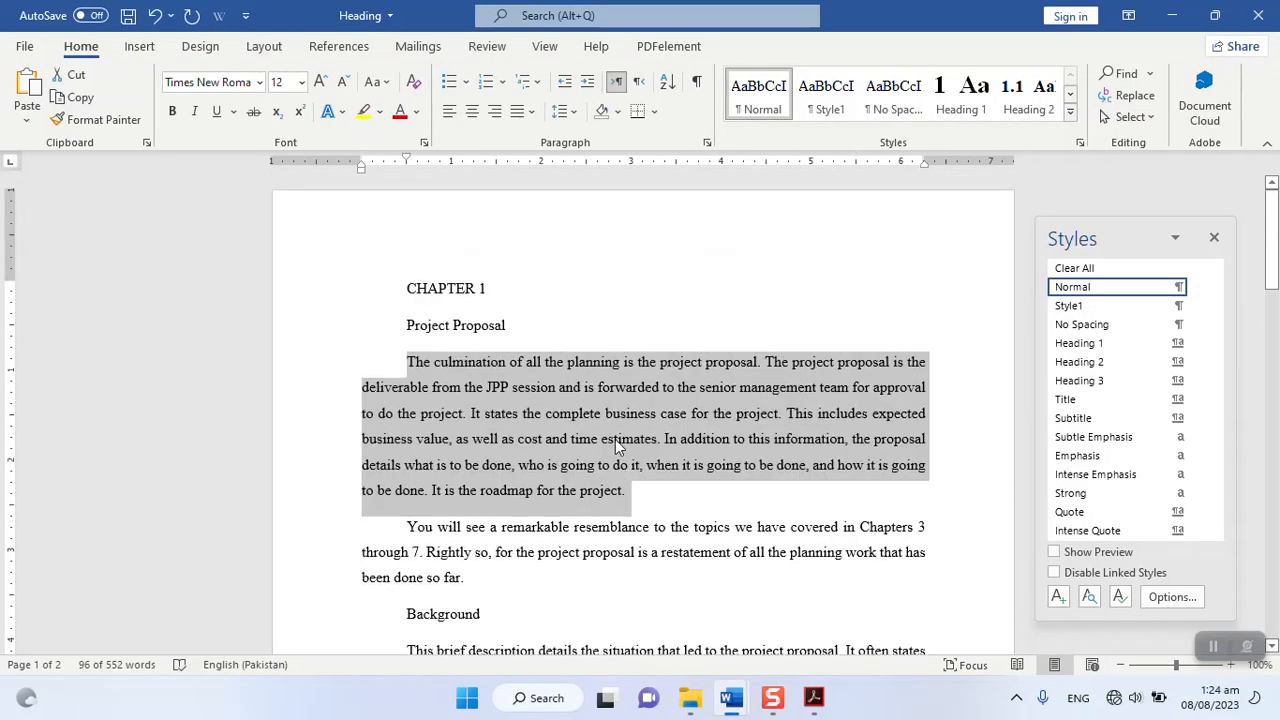
left_click(405, 326)
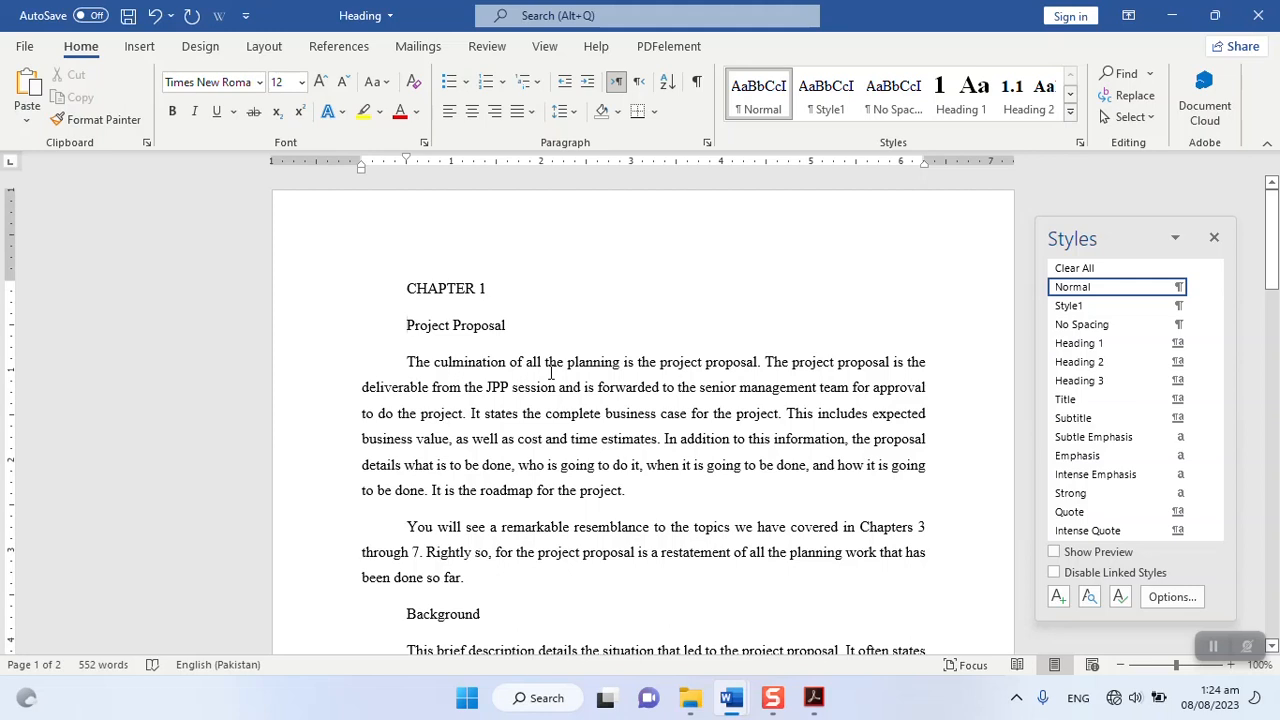
left_click(1087, 345)
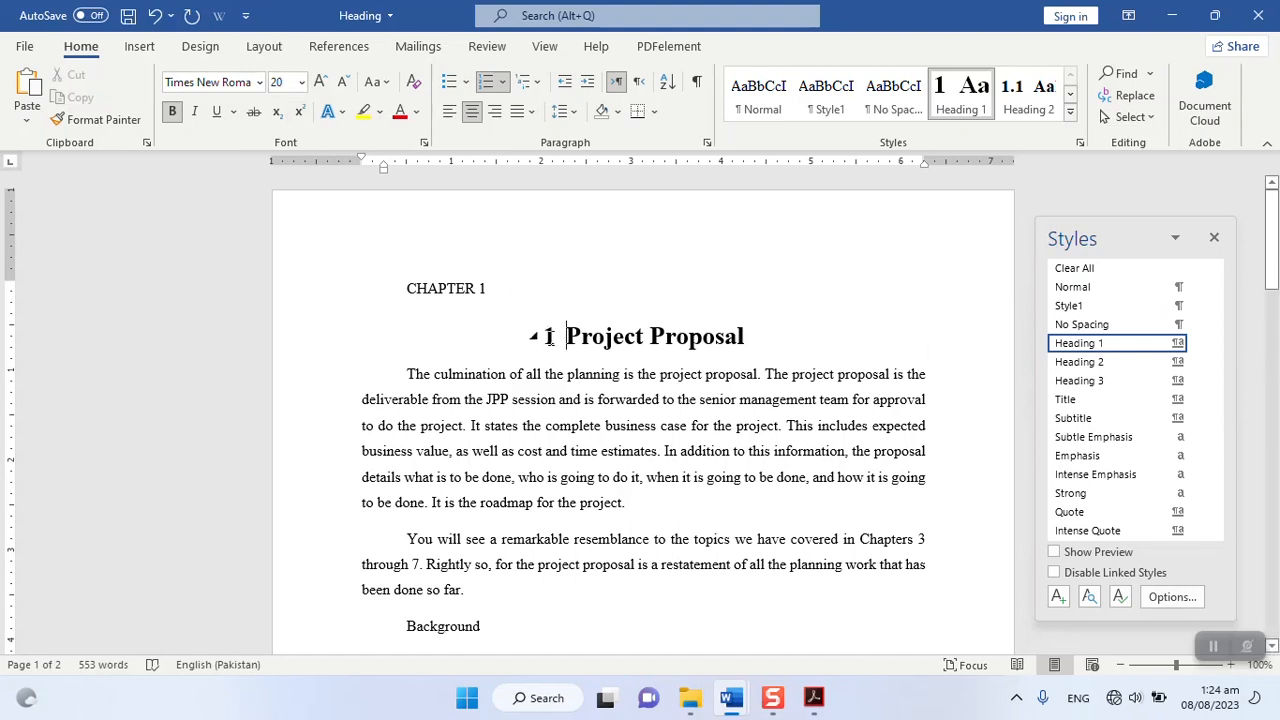
Step: Adjust the list indents of the Heading 1 numbering so that level 1 text is indented at 0.4"
left_click(548, 337)
right_click(548, 337)
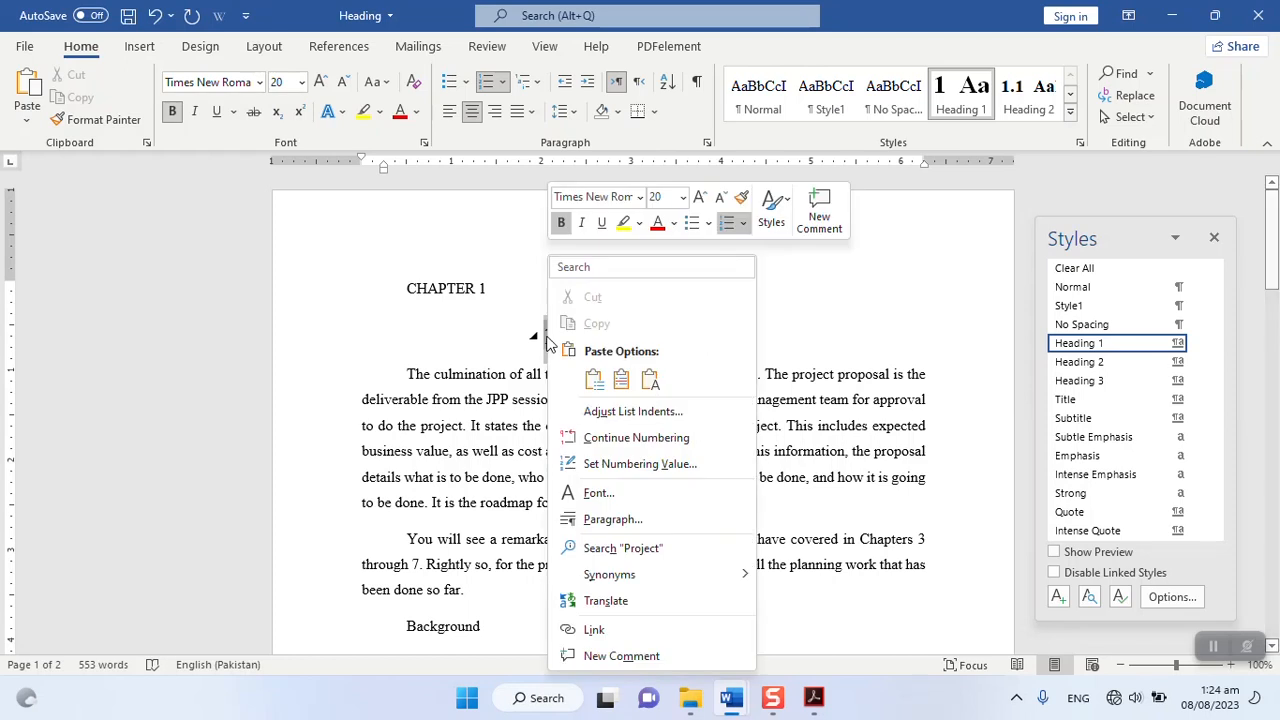
left_click(600, 413)
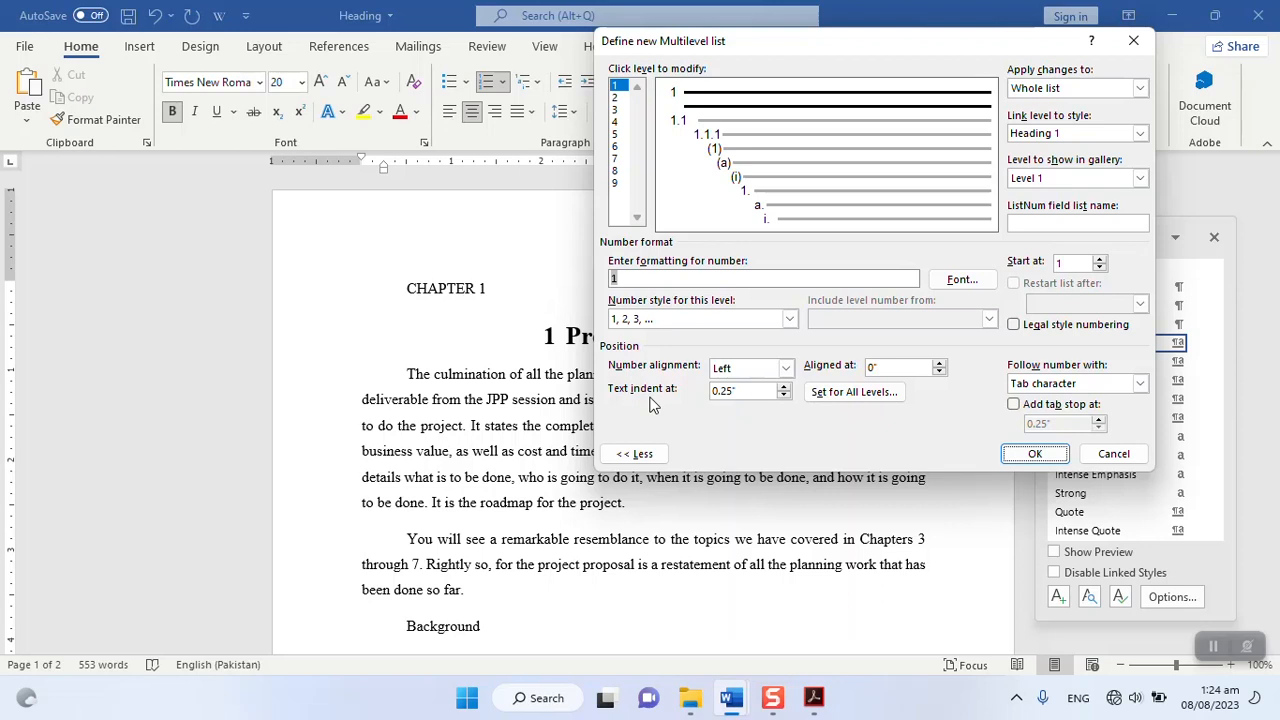
left_click(785, 386)
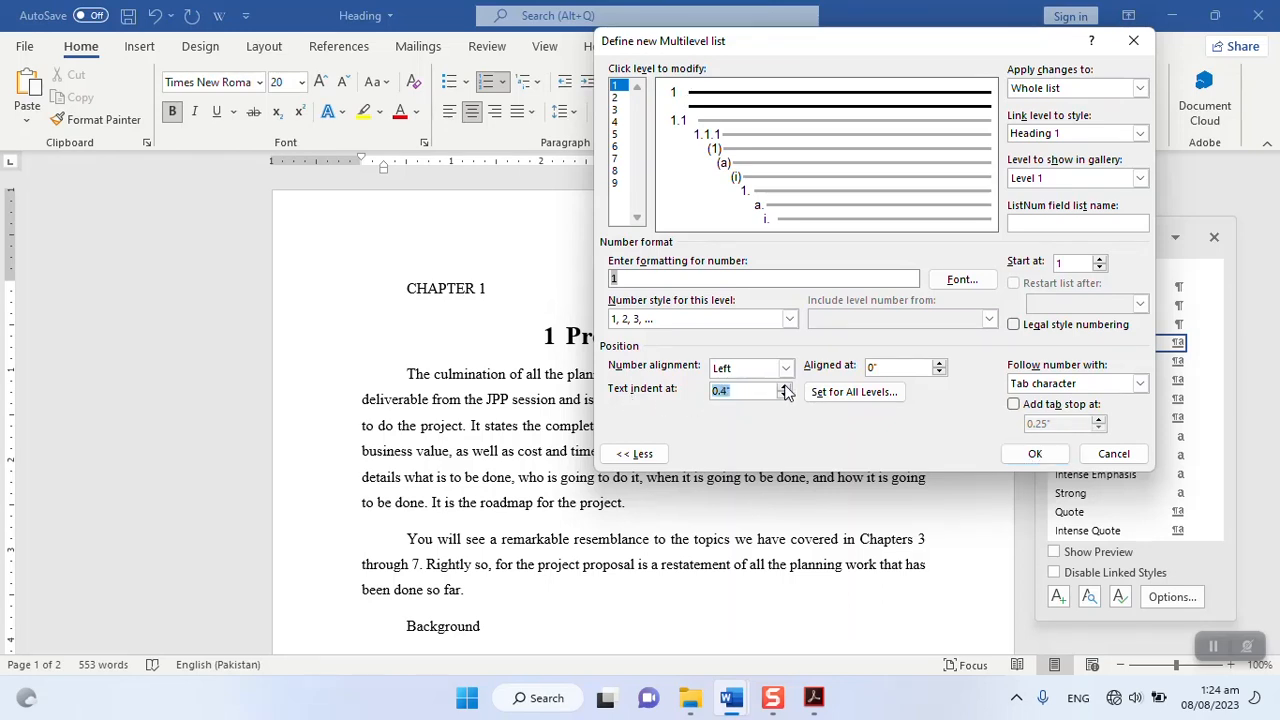
left_click(1033, 454)
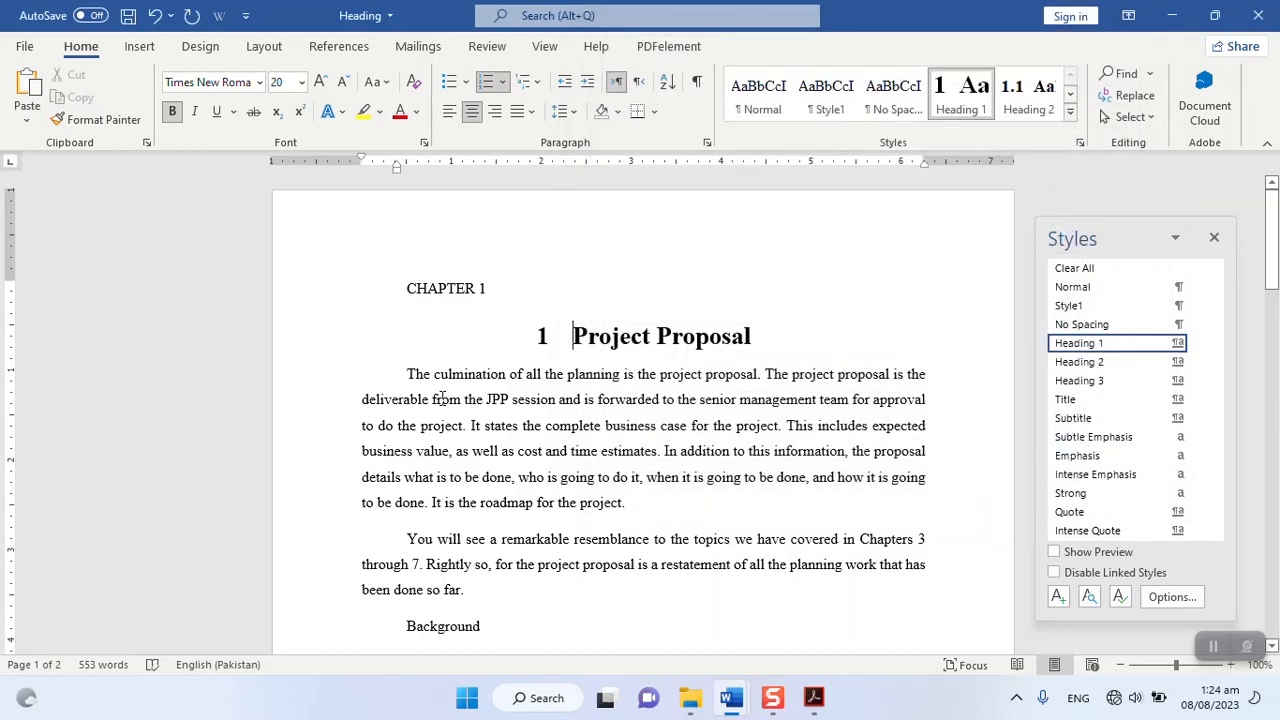
Step: Add an "Introduction" line above the first body paragraph and apply the Heading 2 style to it
left_click(409, 378)
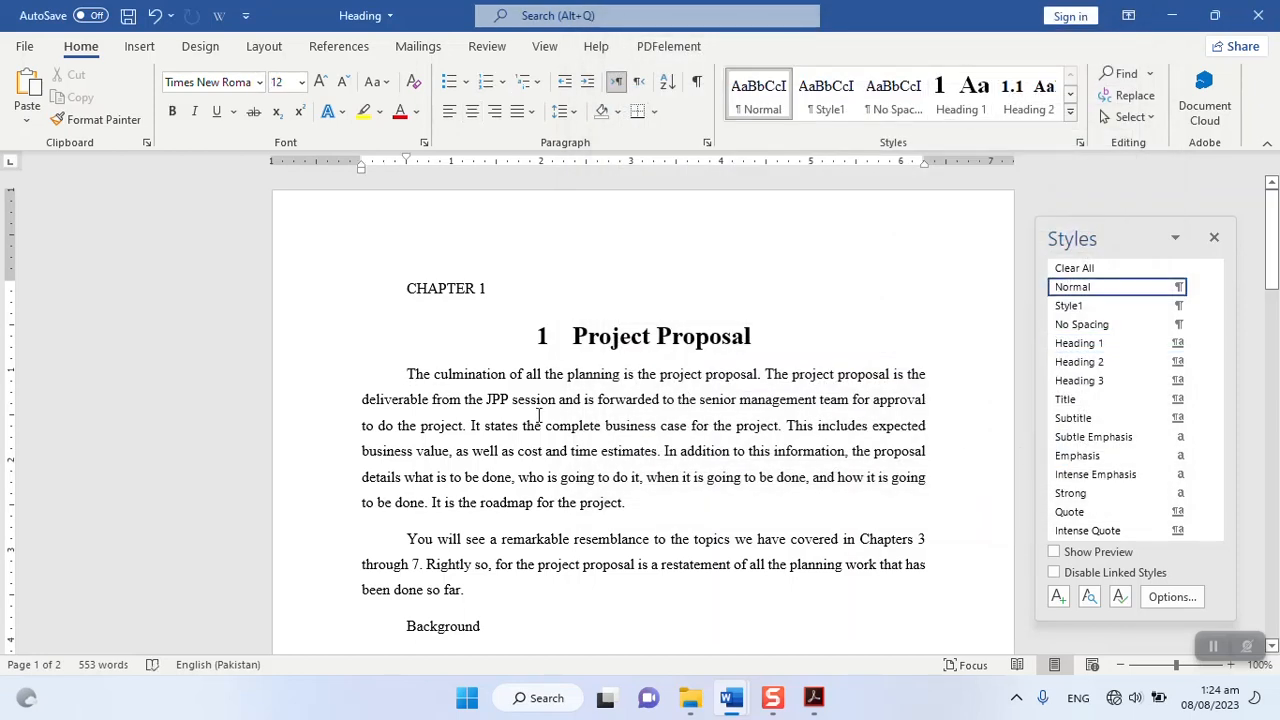
key("Return")
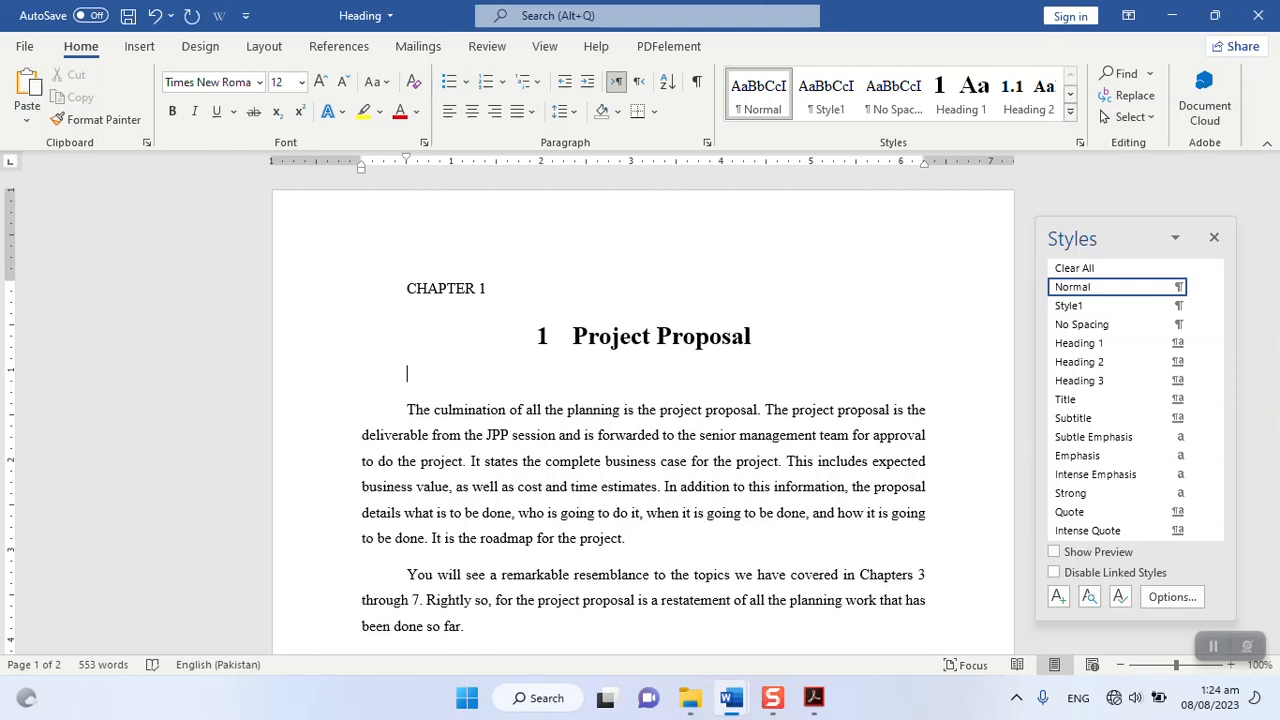
type("Introduction")
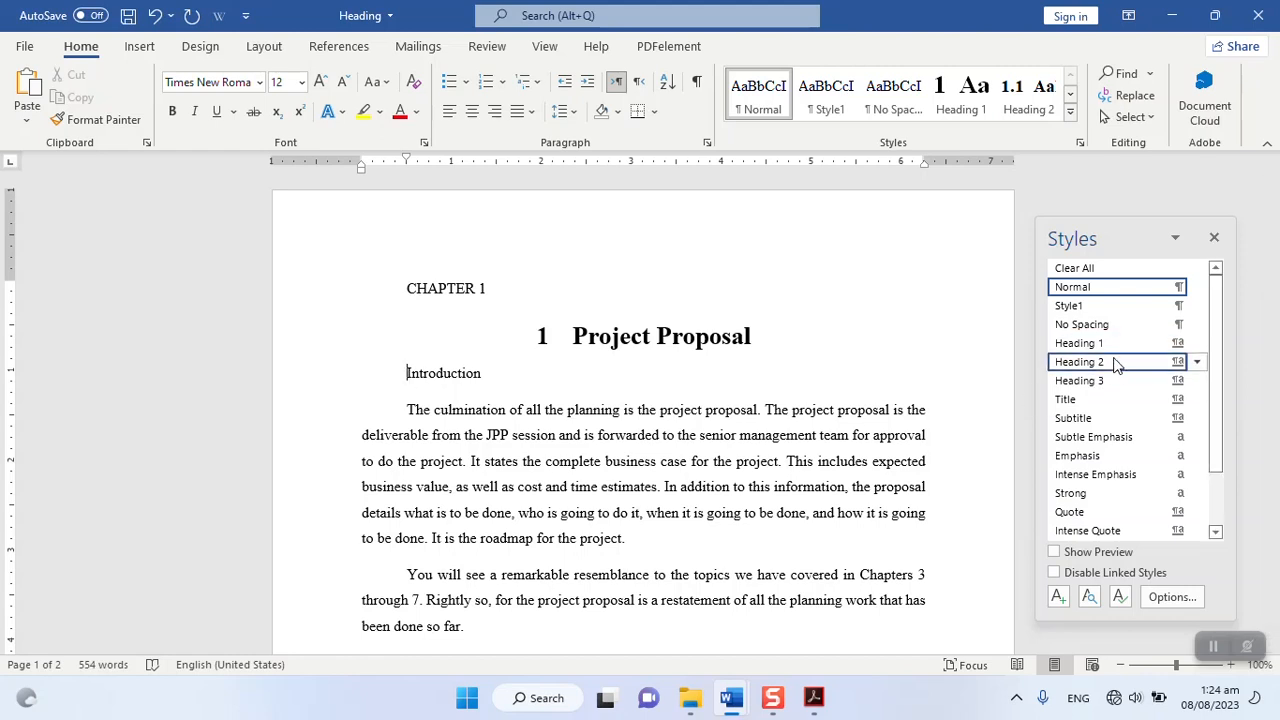
left_click(1110, 362)
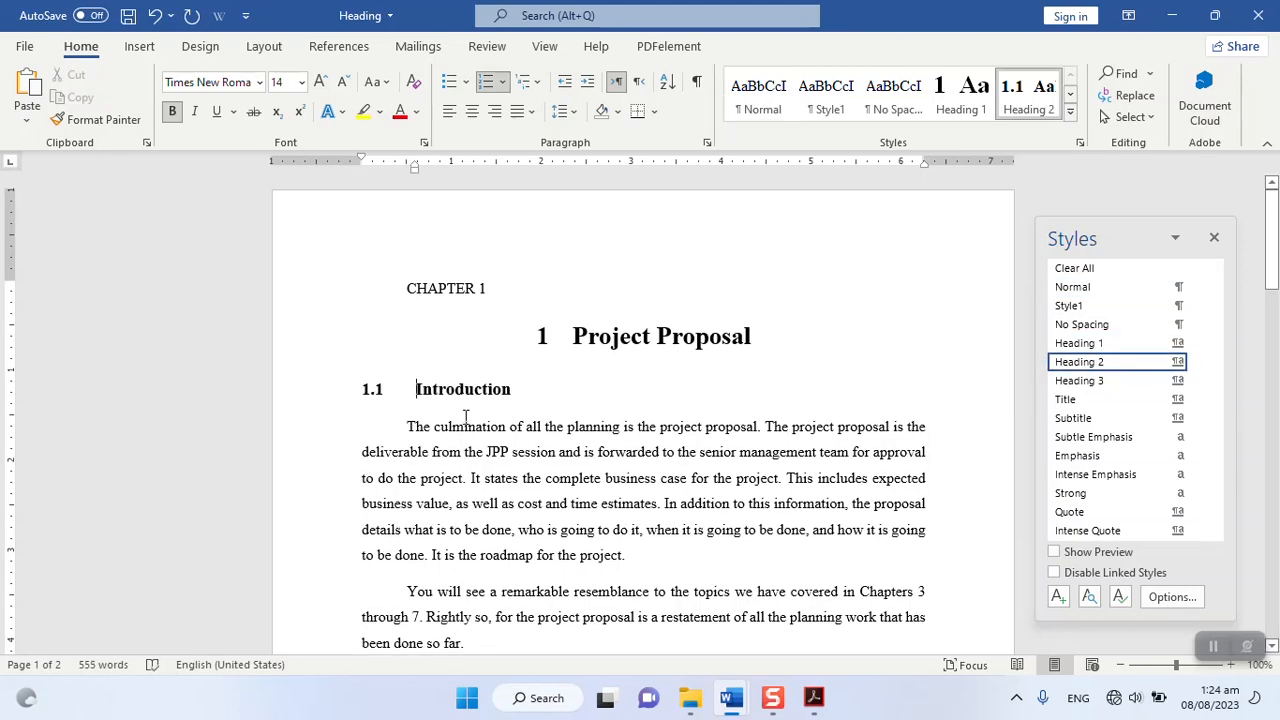
Step: Apply the Heading 2 style to the Background and Objective lines
scroll(546, 437, "down", 3)
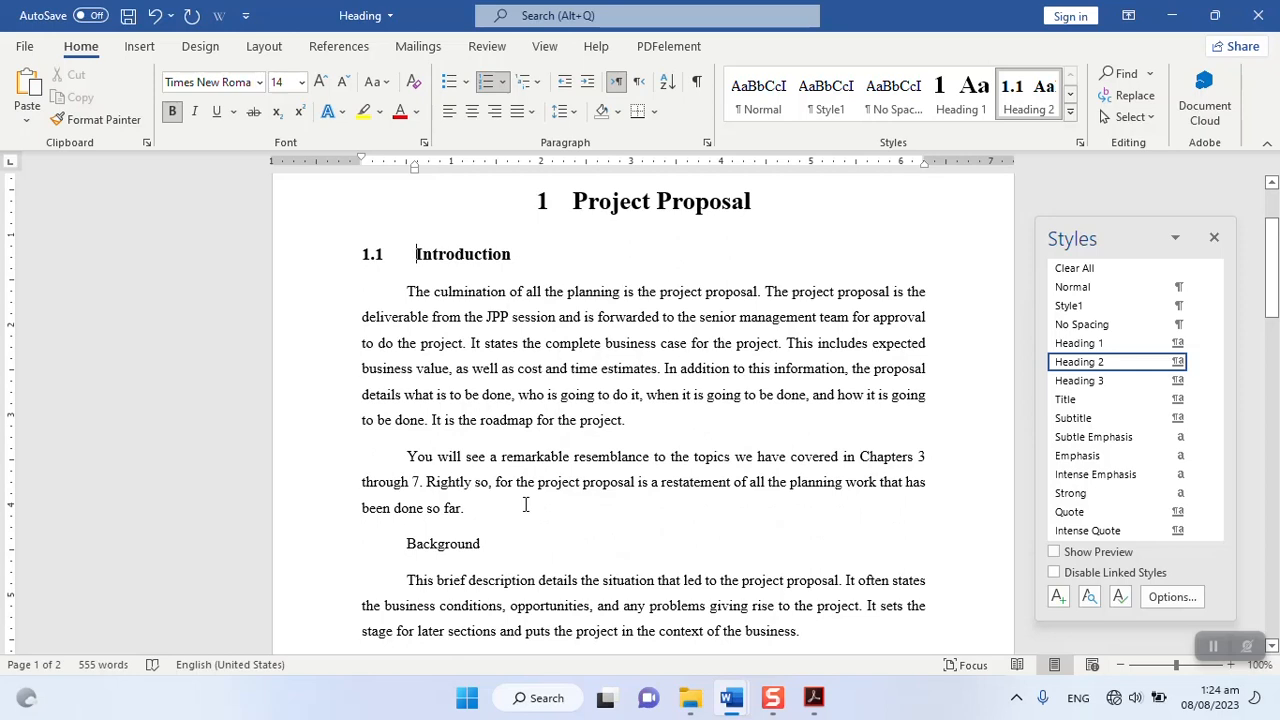
left_click(406, 545)
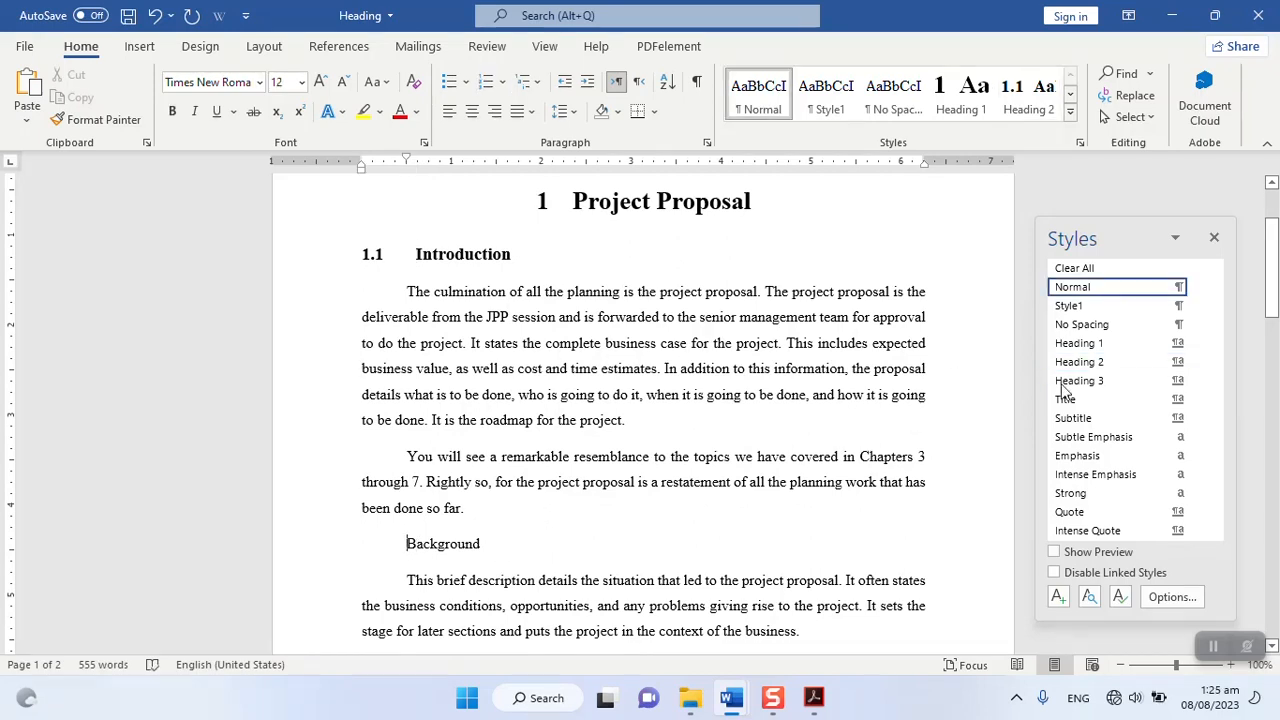
left_click(1097, 365)
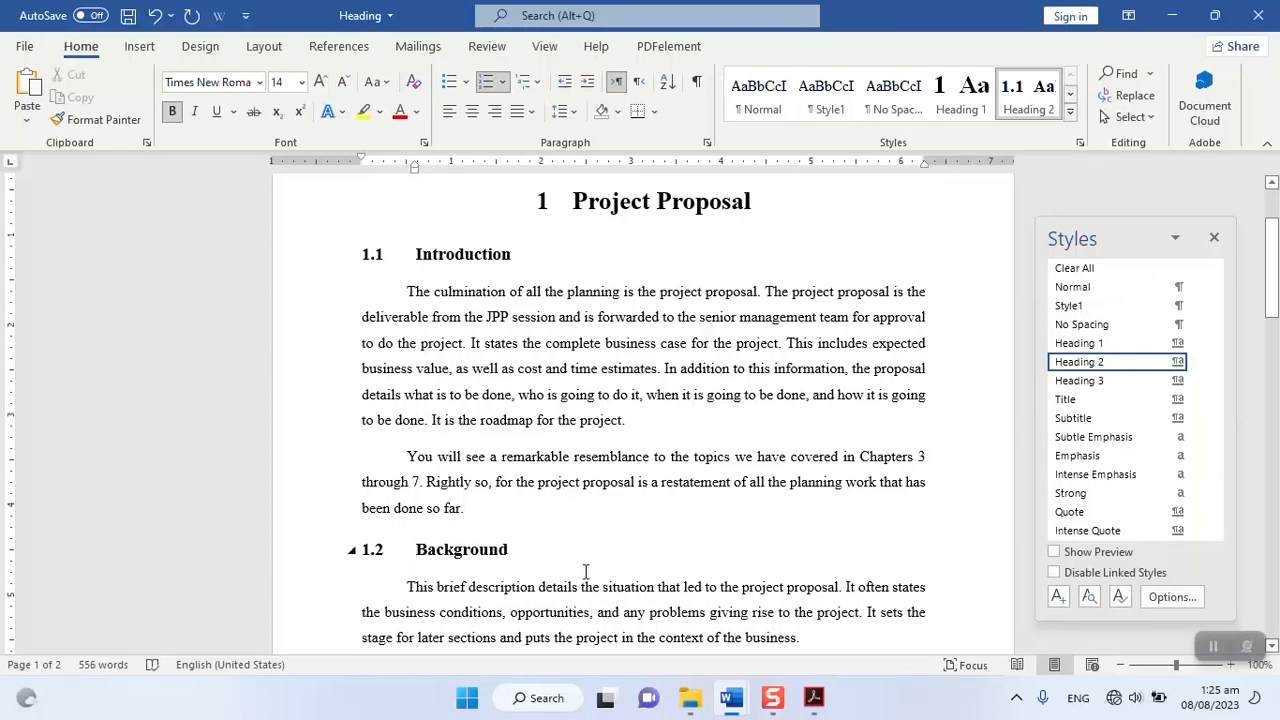
scroll(585, 558, "down", 5)
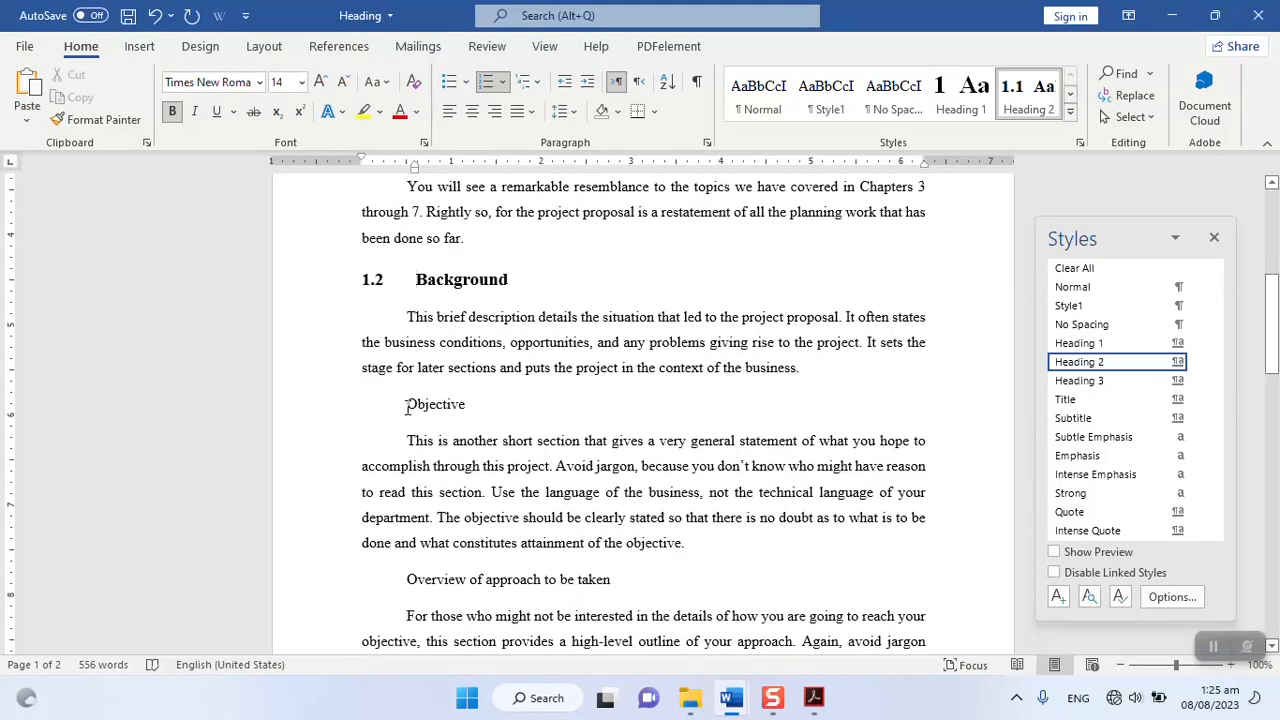
left_click(407, 405)
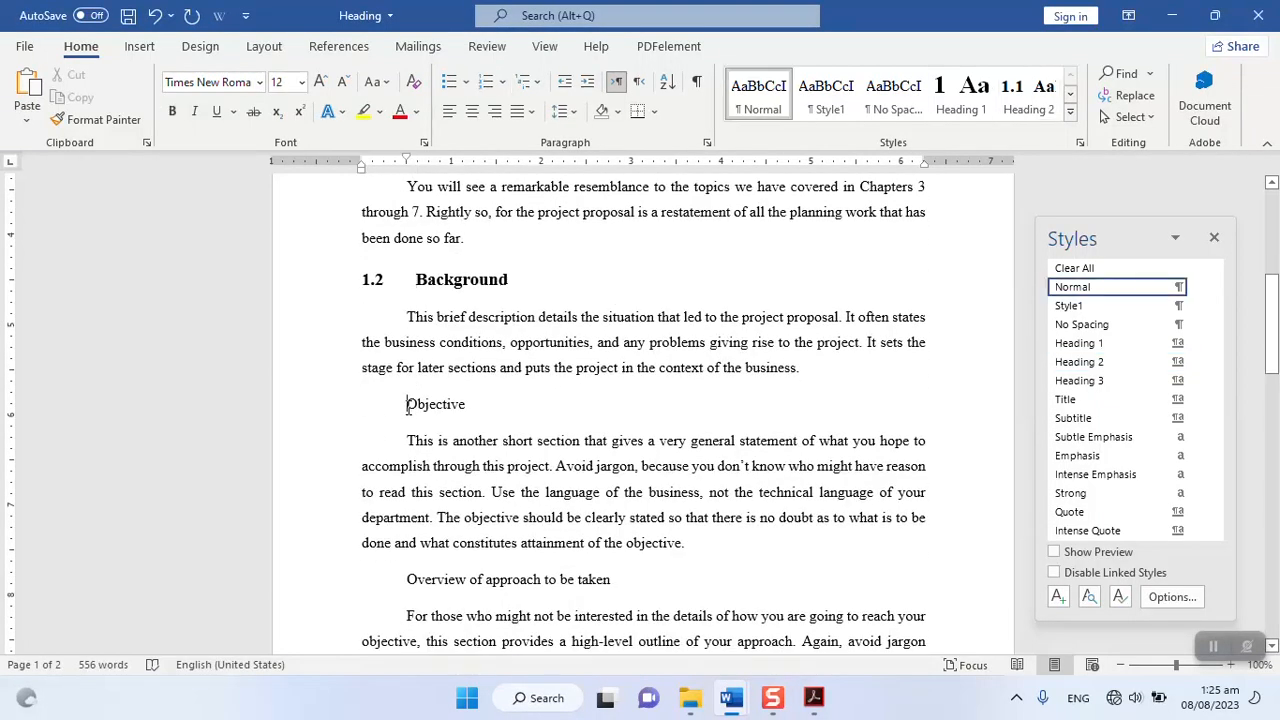
left_click(1090, 362)
scroll(611, 597, "down", 3)
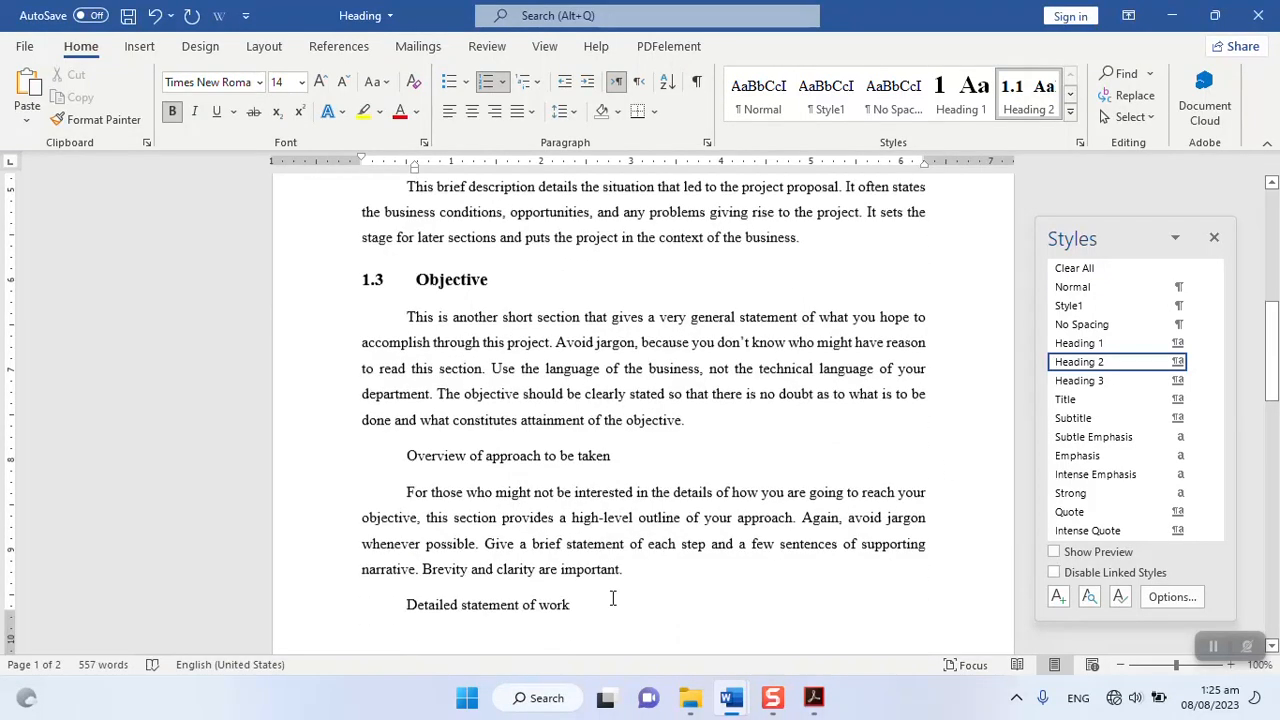
Step: Apply the Heading 2 style to the "Overview of approach to be taken" and "Detailed statement of work" lines
left_click(409, 451)
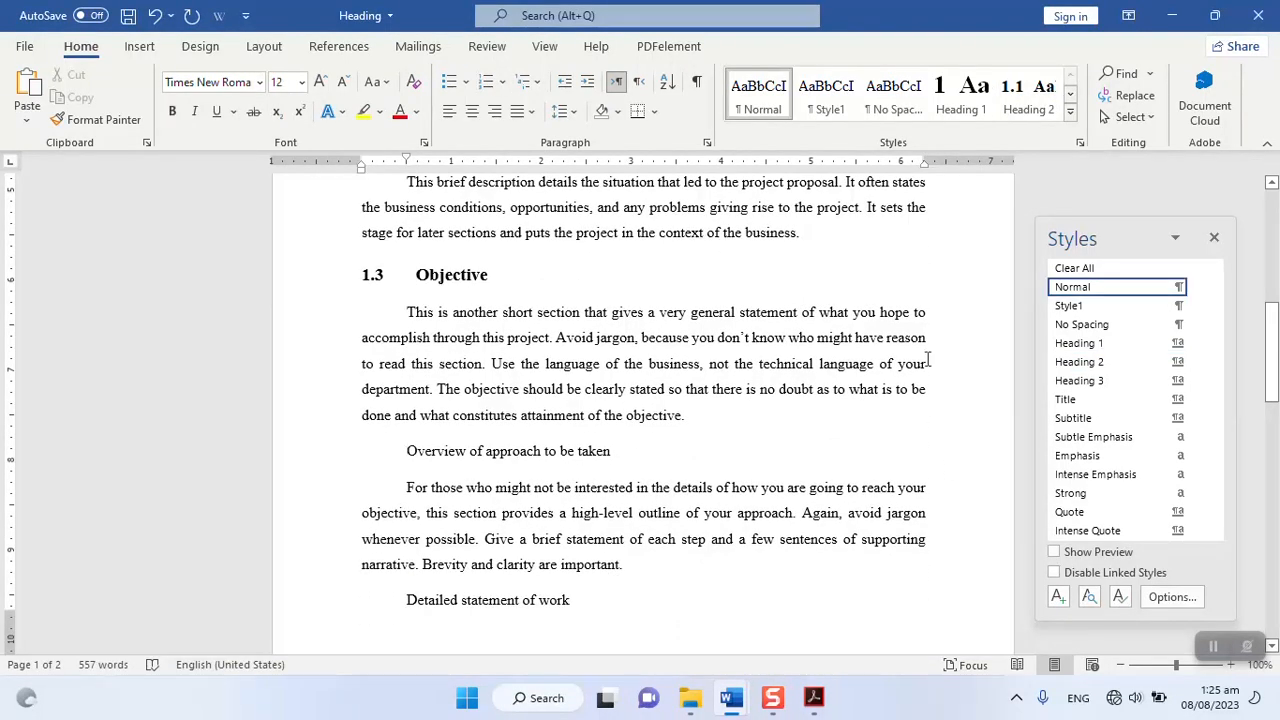
left_click(1106, 363)
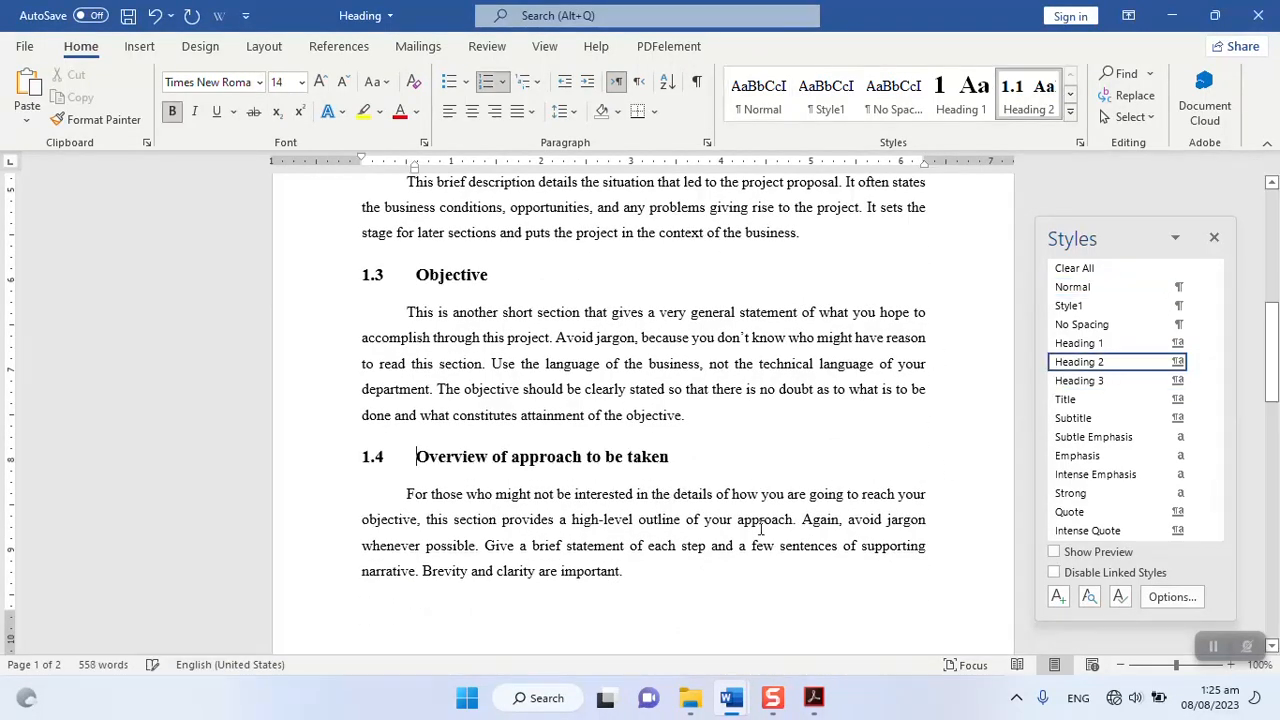
scroll(754, 523, "down", 6)
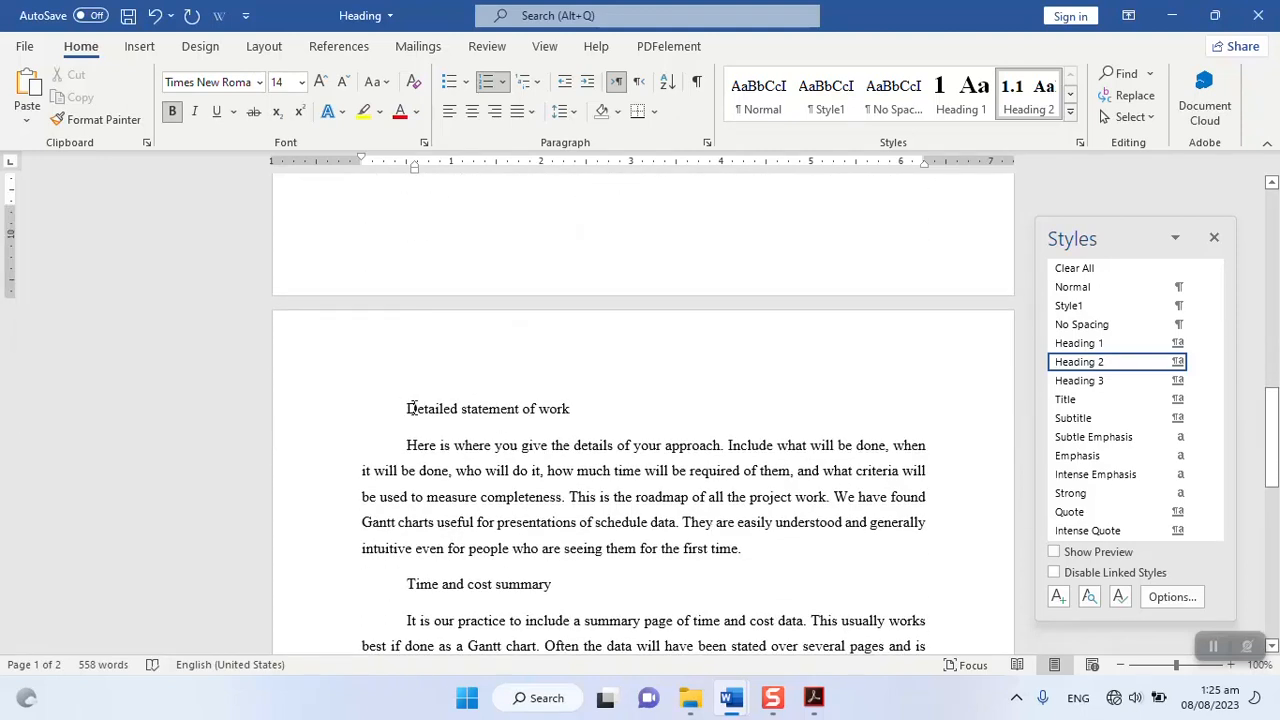
left_click(409, 408)
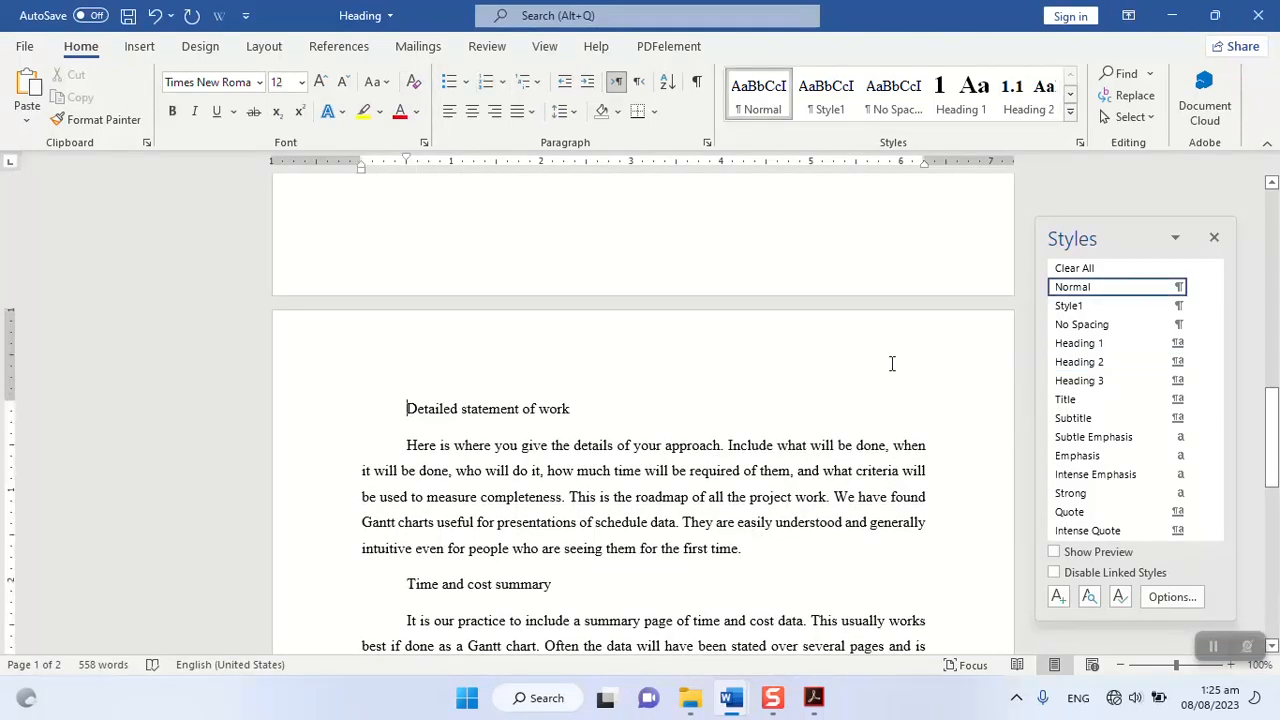
left_click(1078, 363)
Step: Apply the Heading 2 style to the "Time and cost summary" and "Appendices" lines
scroll(658, 420, "down", 5)
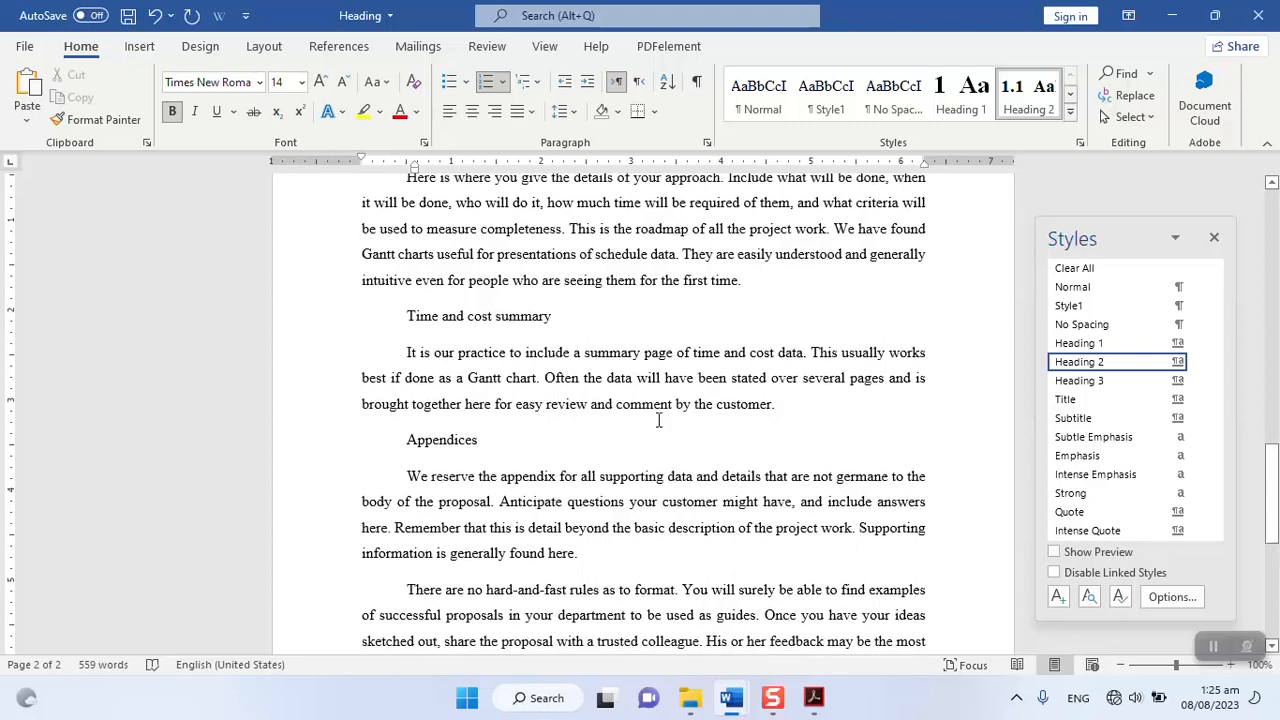
left_click(407, 320)
left_click(1079, 362)
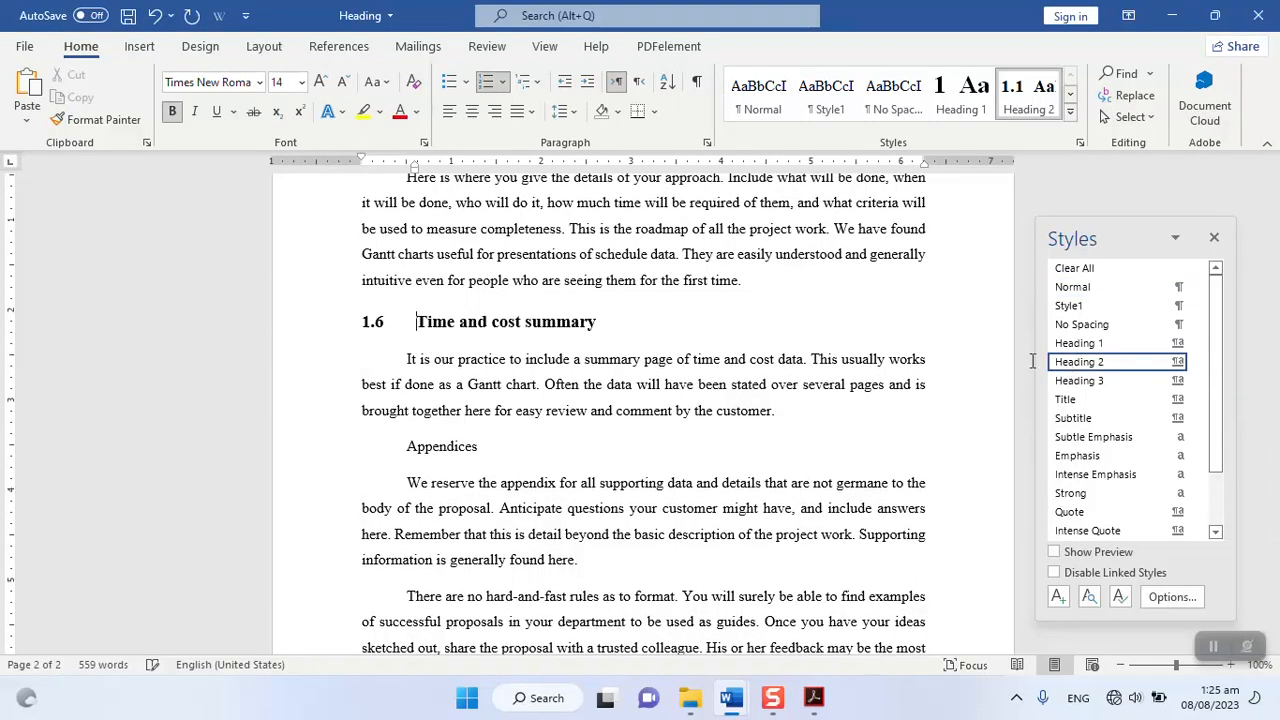
left_click(407, 447)
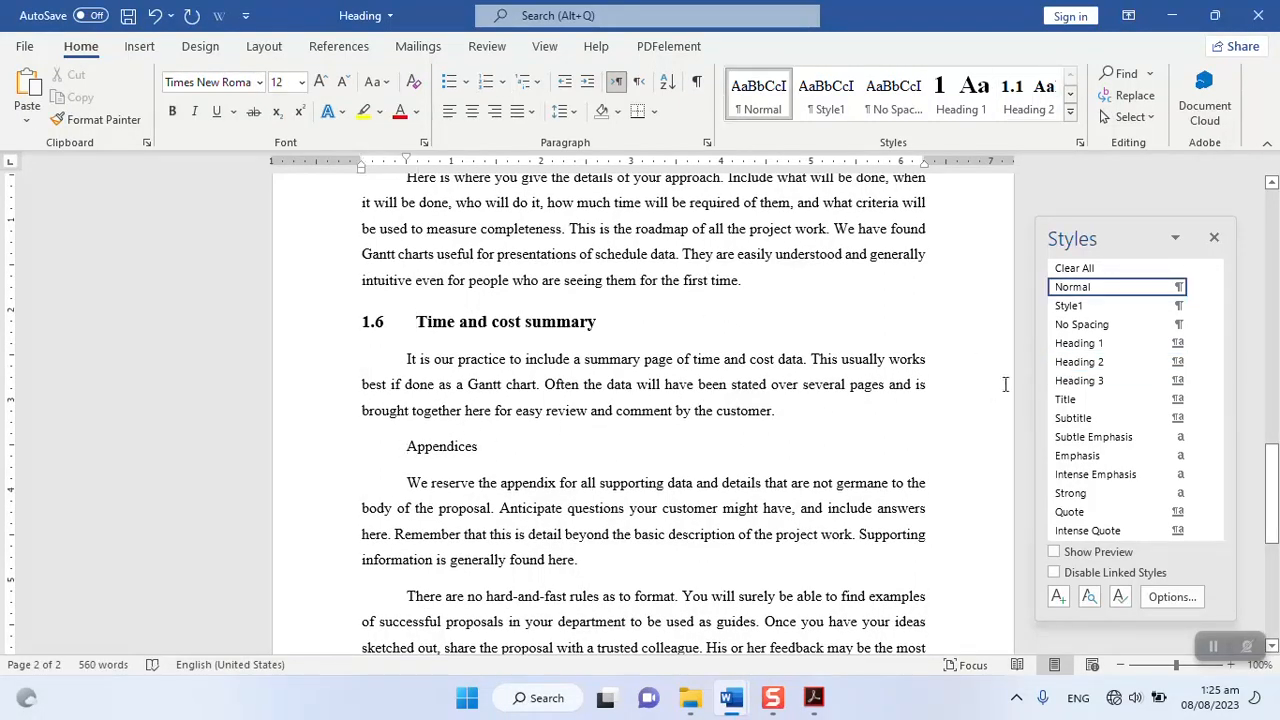
left_click(1079, 362)
Step: Apply the Heading 3 style to the Appendices line, promote it to Heading 2 and demote it again to Heading 3
scroll(686, 451, "down", 3)
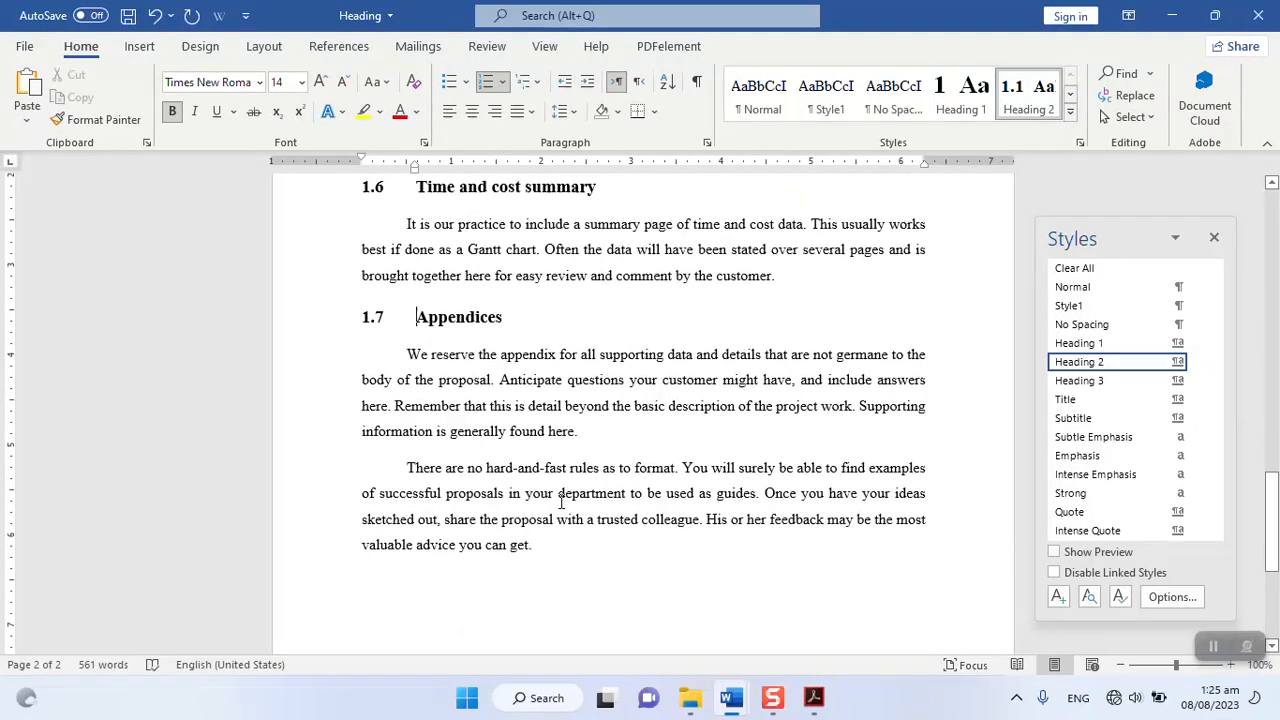
scroll(561, 503, "up", 3)
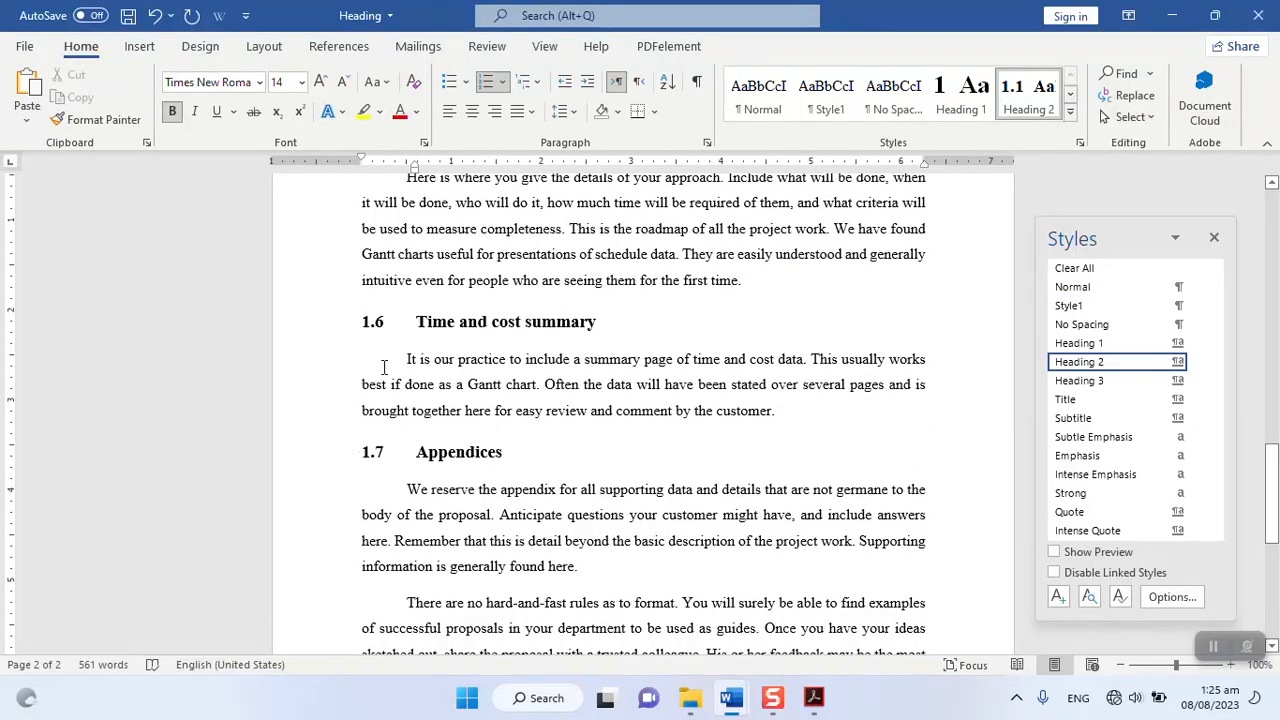
left_click_drag(414, 452, 506, 458)
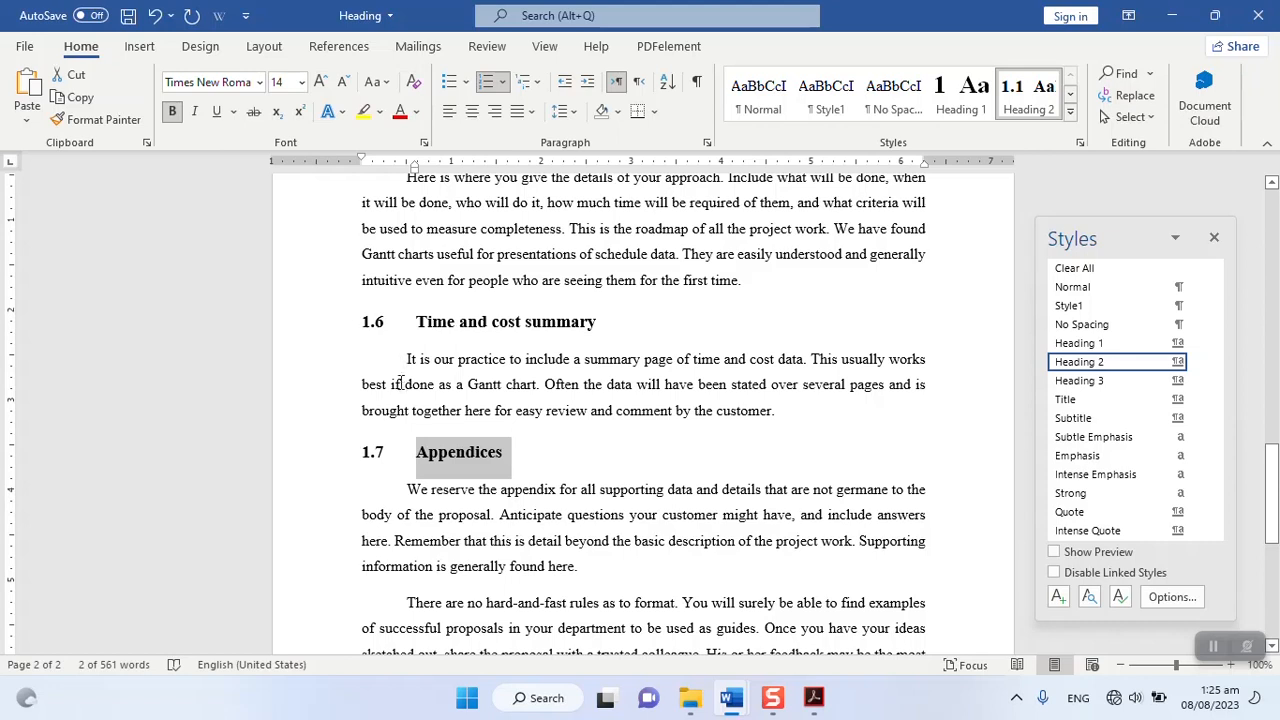
left_click(420, 462)
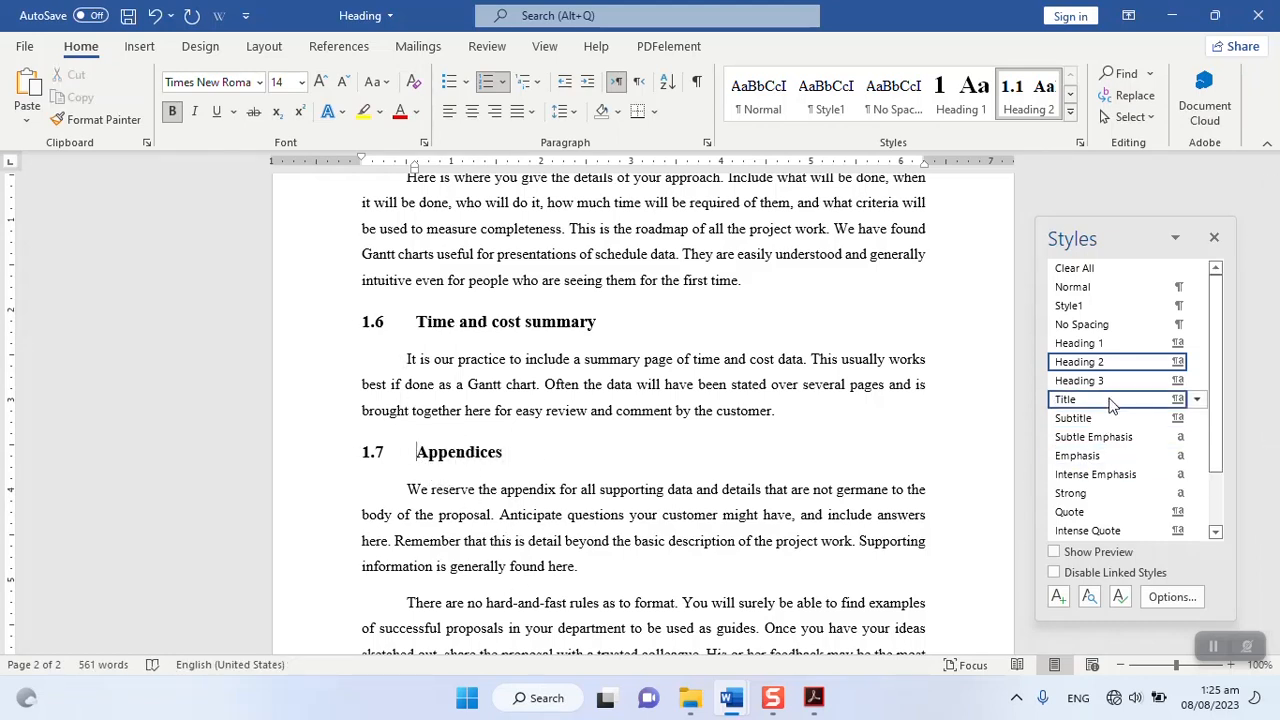
left_click(1079, 380)
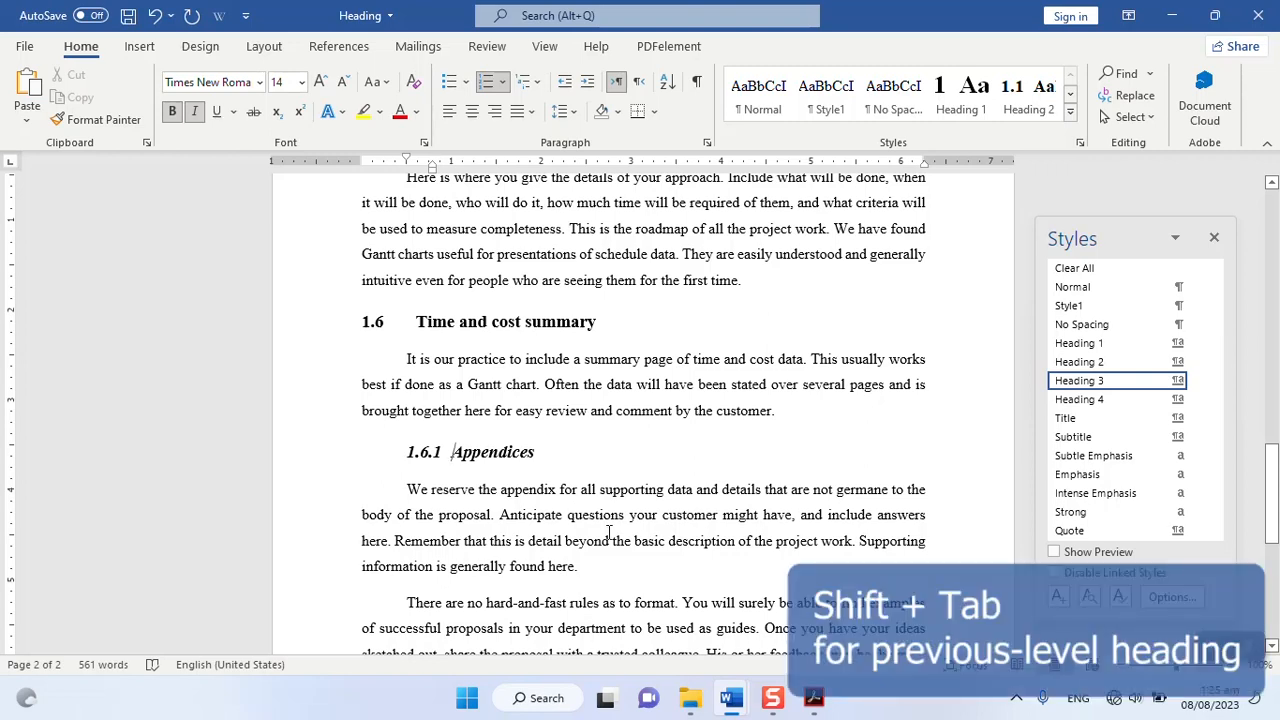
key("shift+Tab")
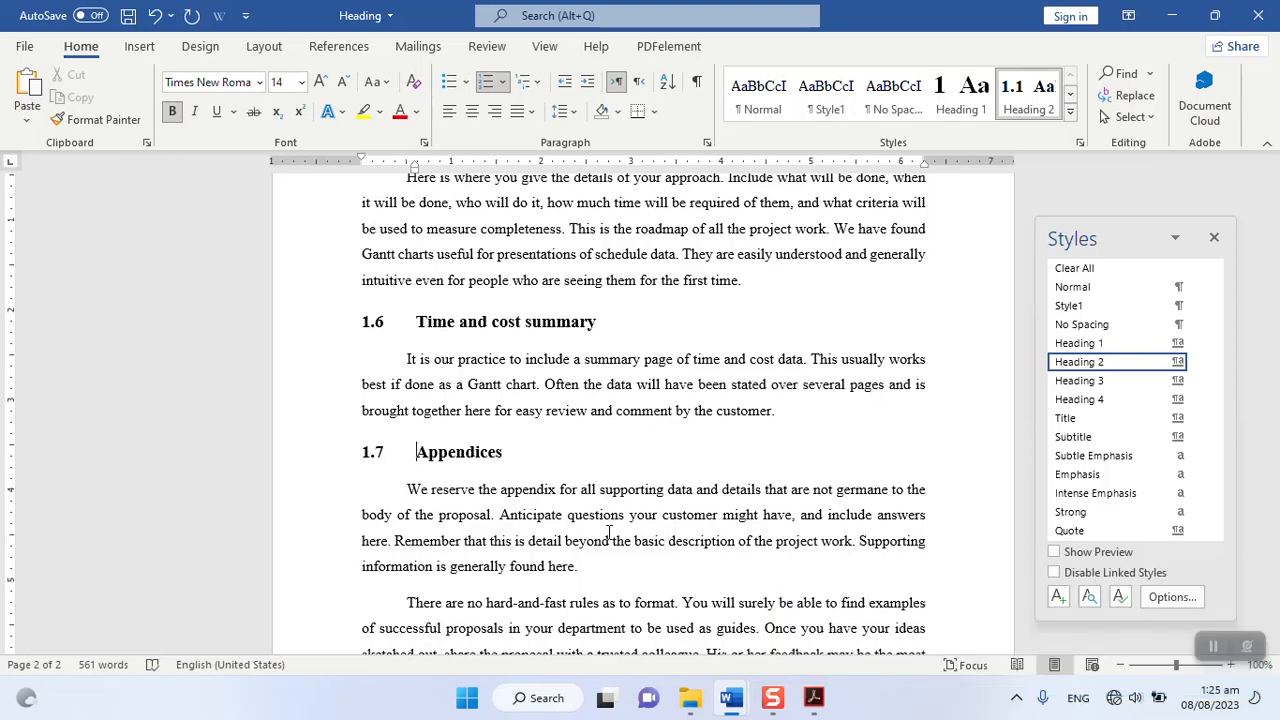
key("Tab")
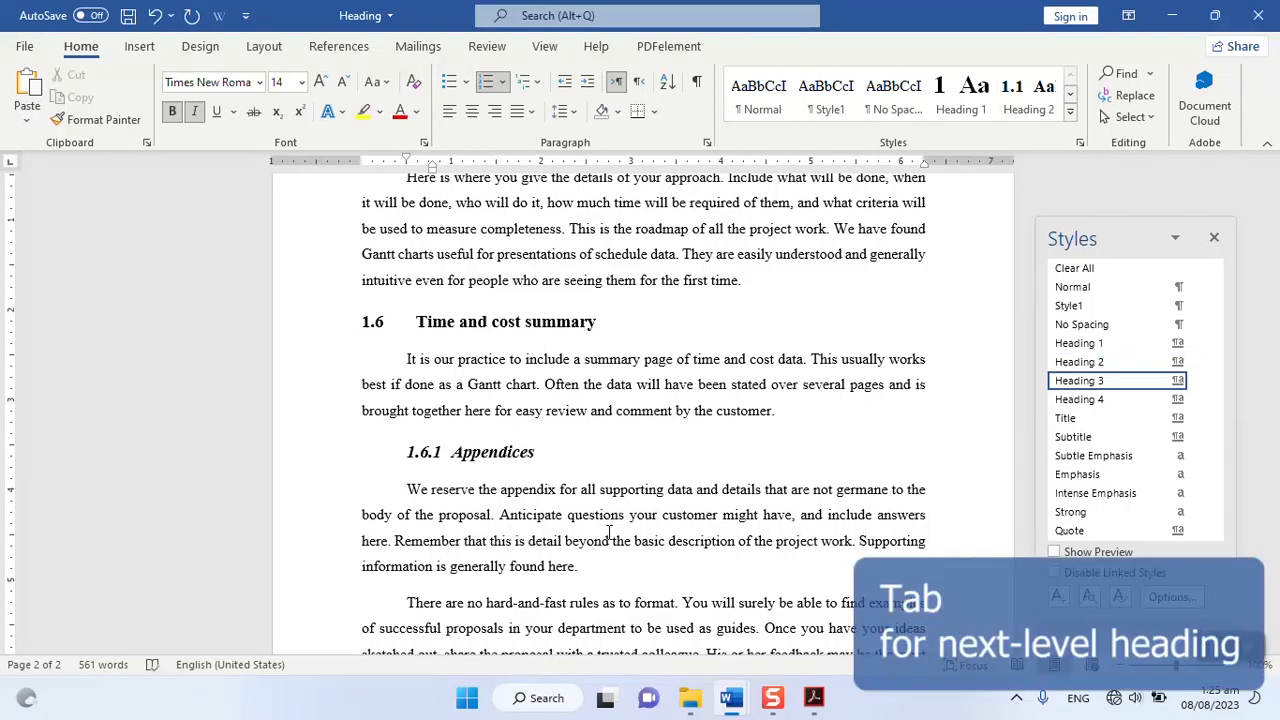
Step: Insert a page break after the last paragraph of the proposal text
scroll(608, 532, "down", 1)
scroll(606, 532, "up", 1)
scroll(602, 532, "down", 5)
scroll(602, 532, "down", 4)
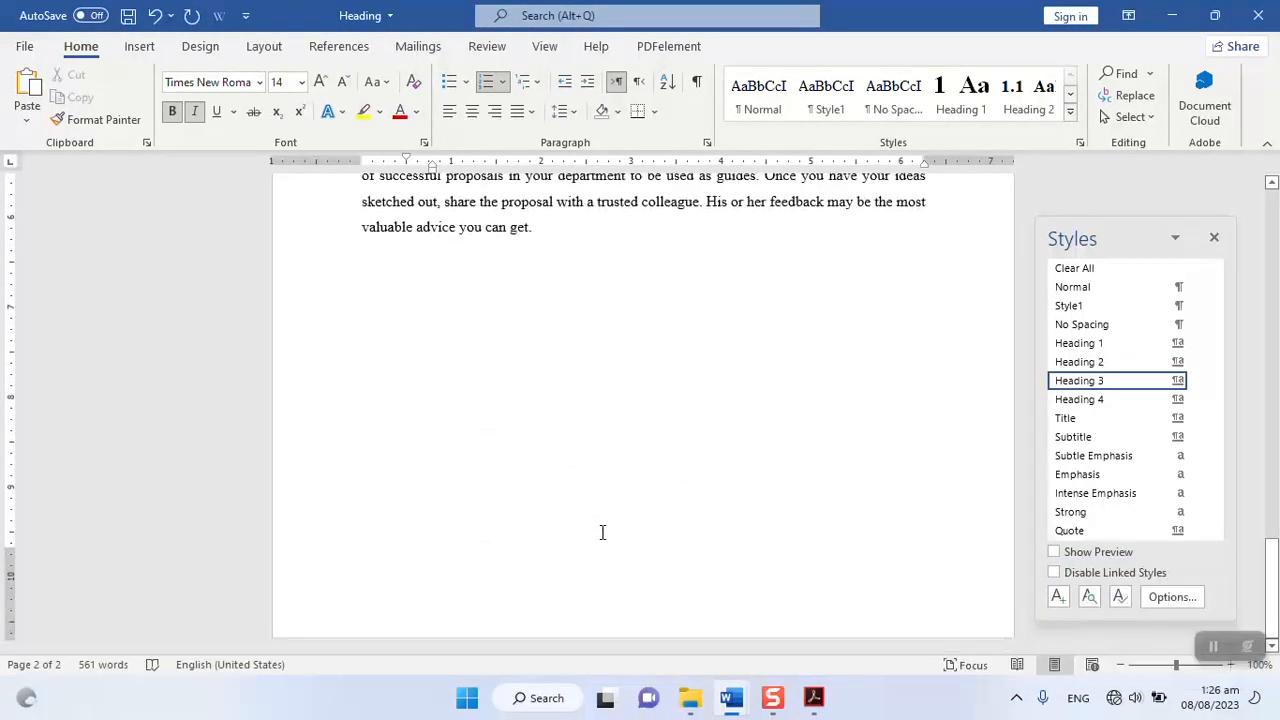
scroll(598, 425, "up", 3)
scroll(601, 413, "up", 12)
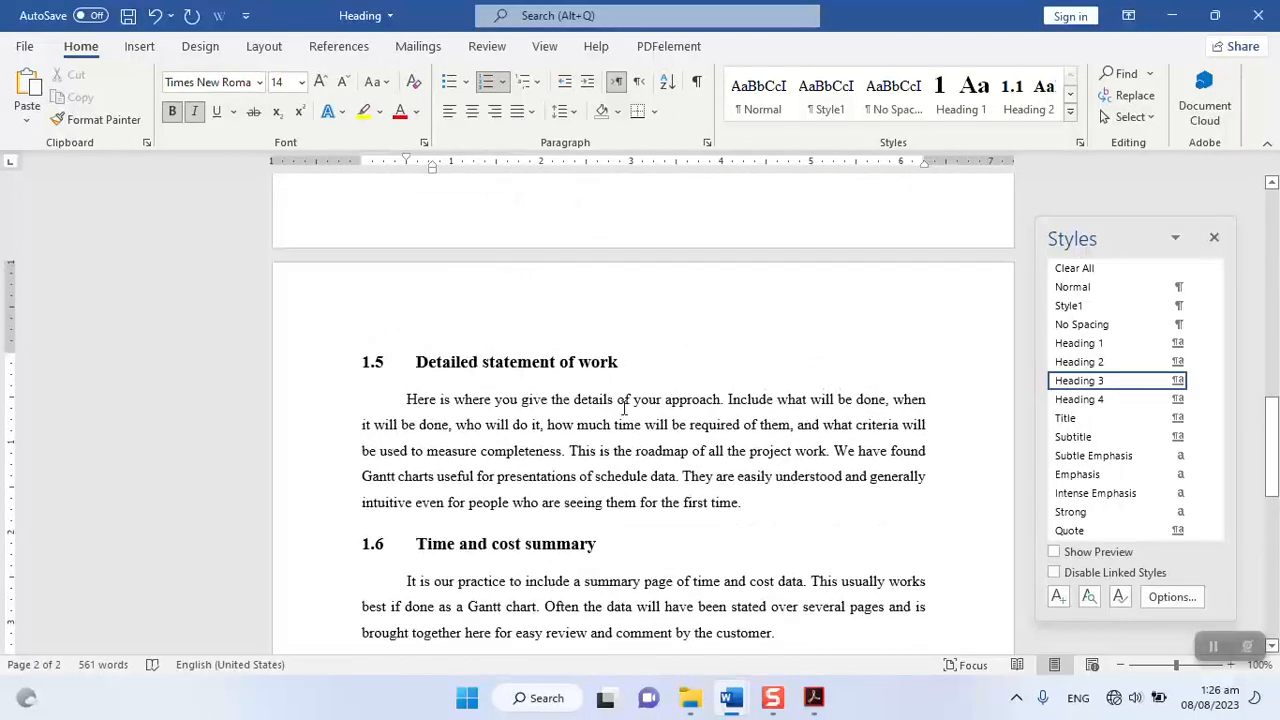
scroll(632, 412, "down", 12)
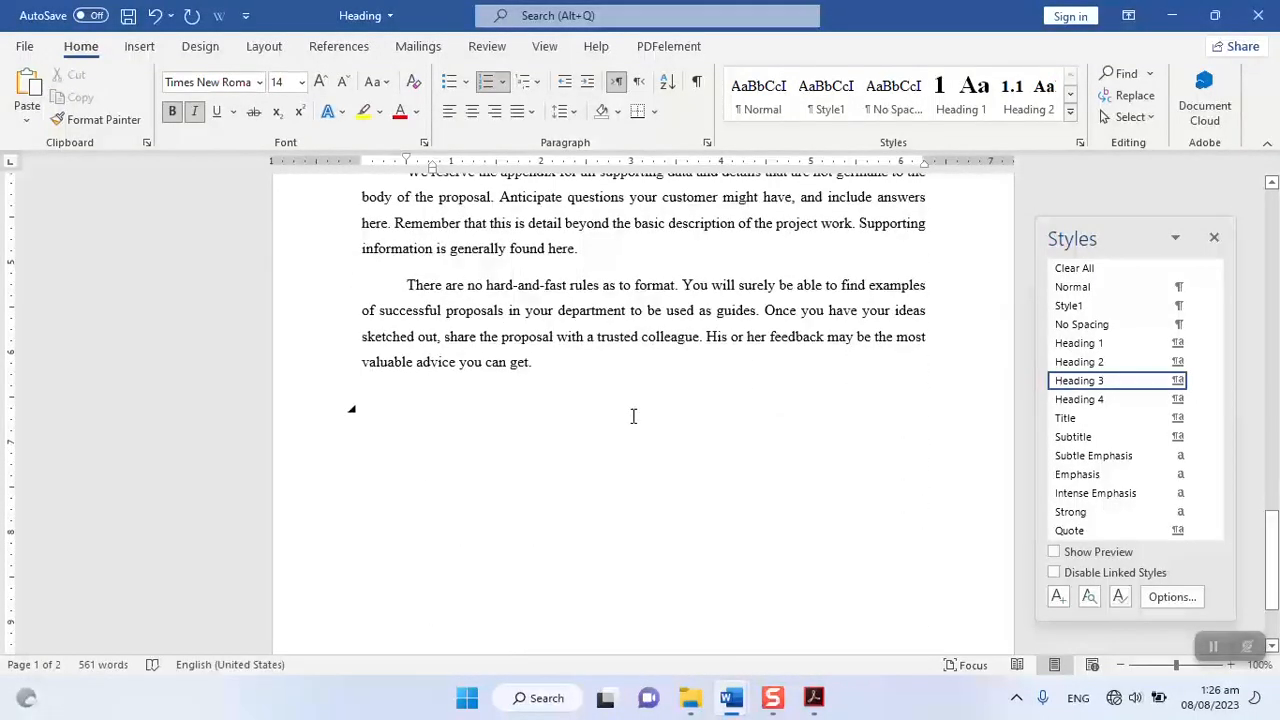
left_click(550, 371)
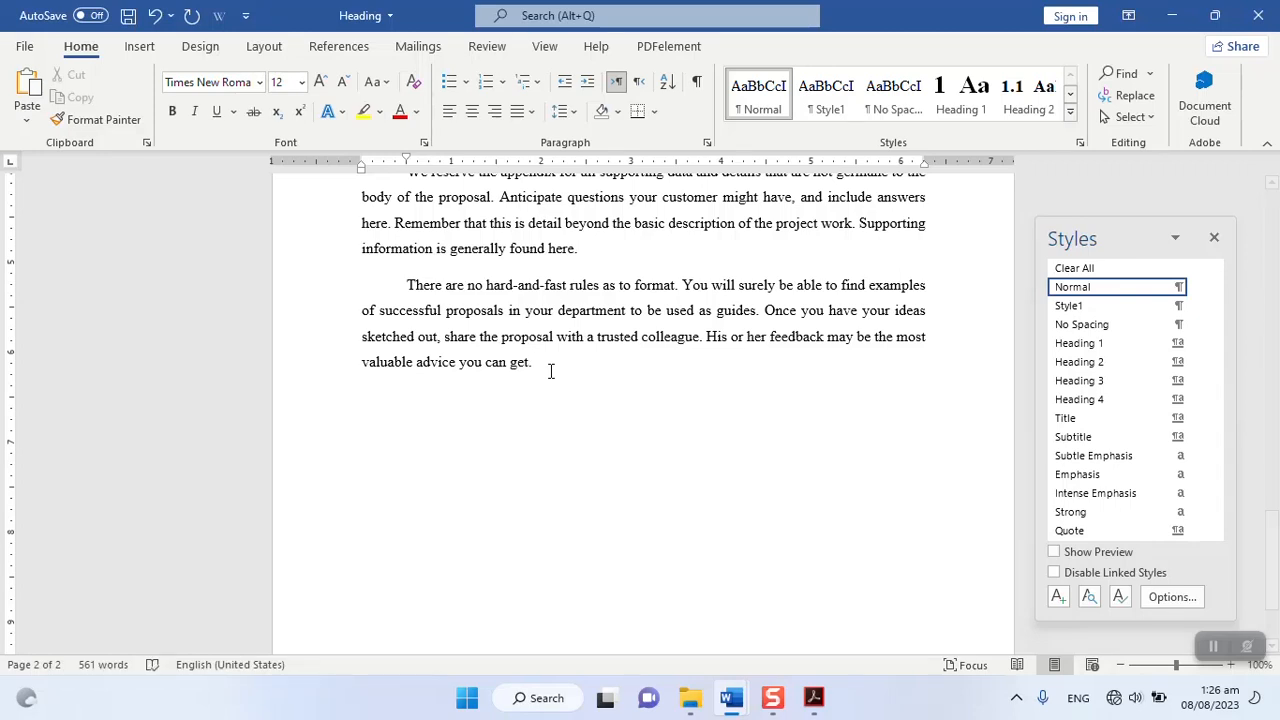
key("ctrl+Return")
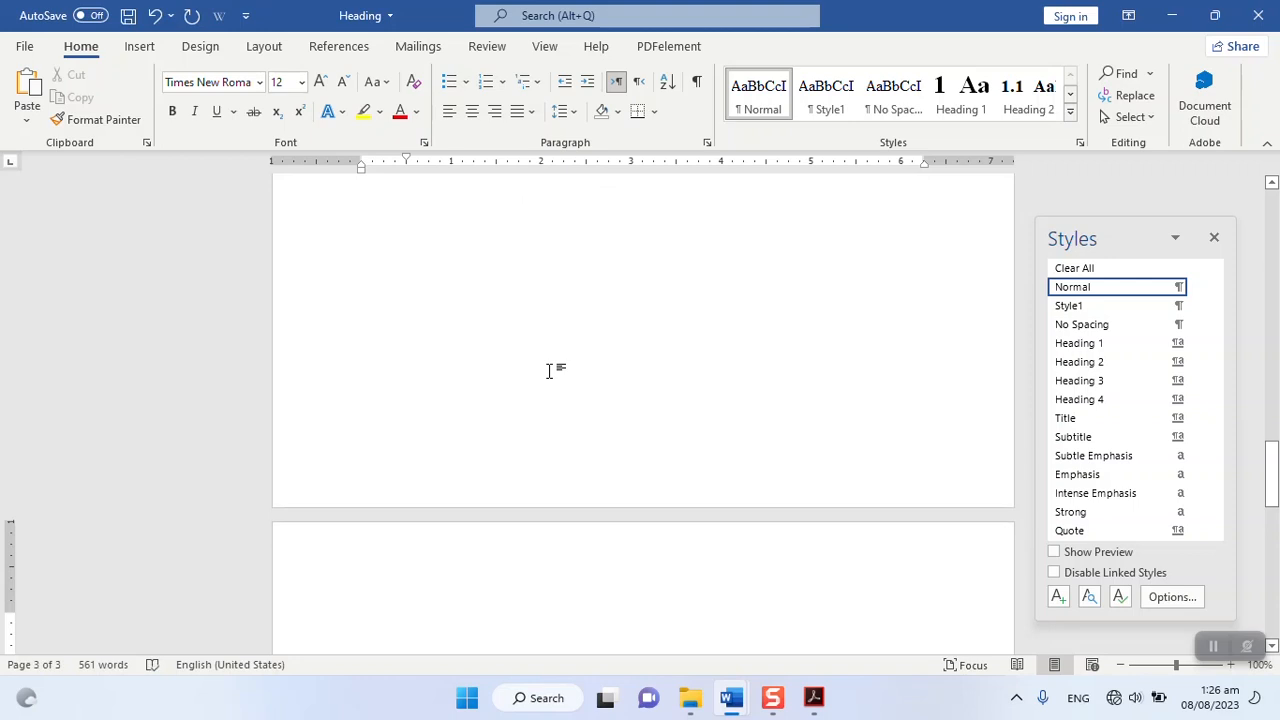
scroll(528, 451, "down", 3)
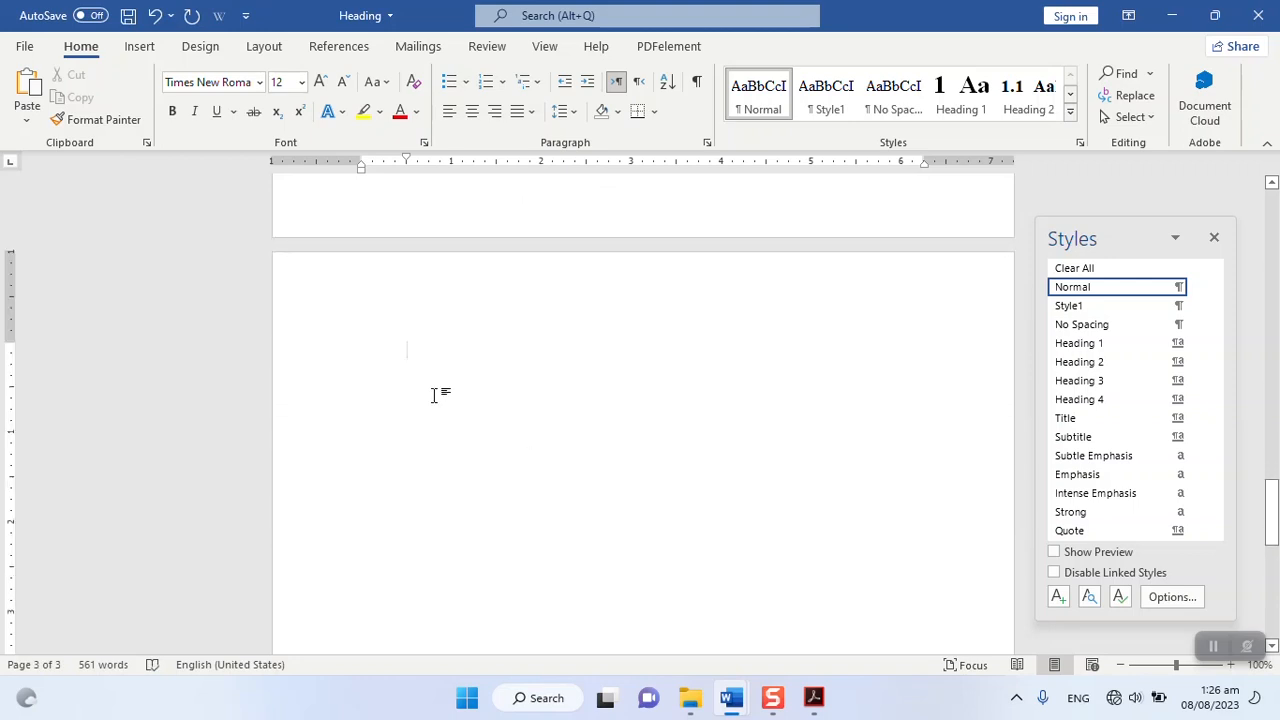
Step: Copy the entire text of the Proposal sample document from the TOC folder and paste it on the new page of the Heading document
left_click(640, 636)
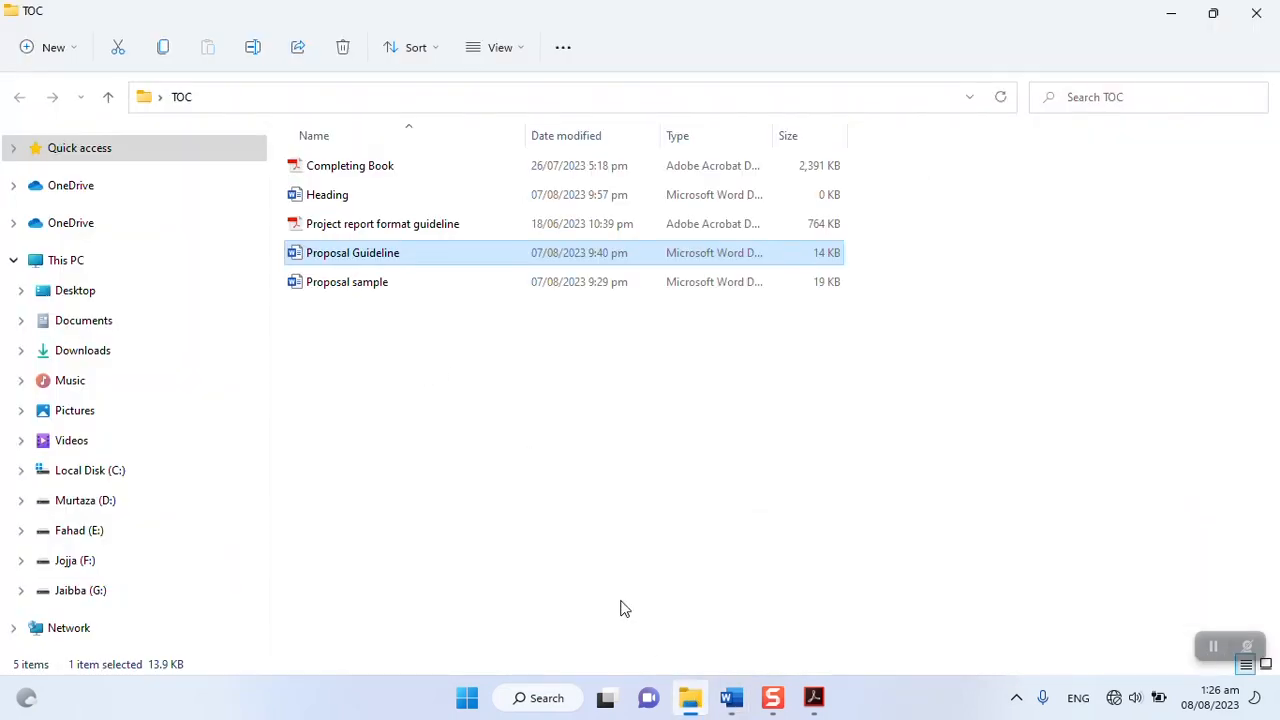
double_click(357, 288)
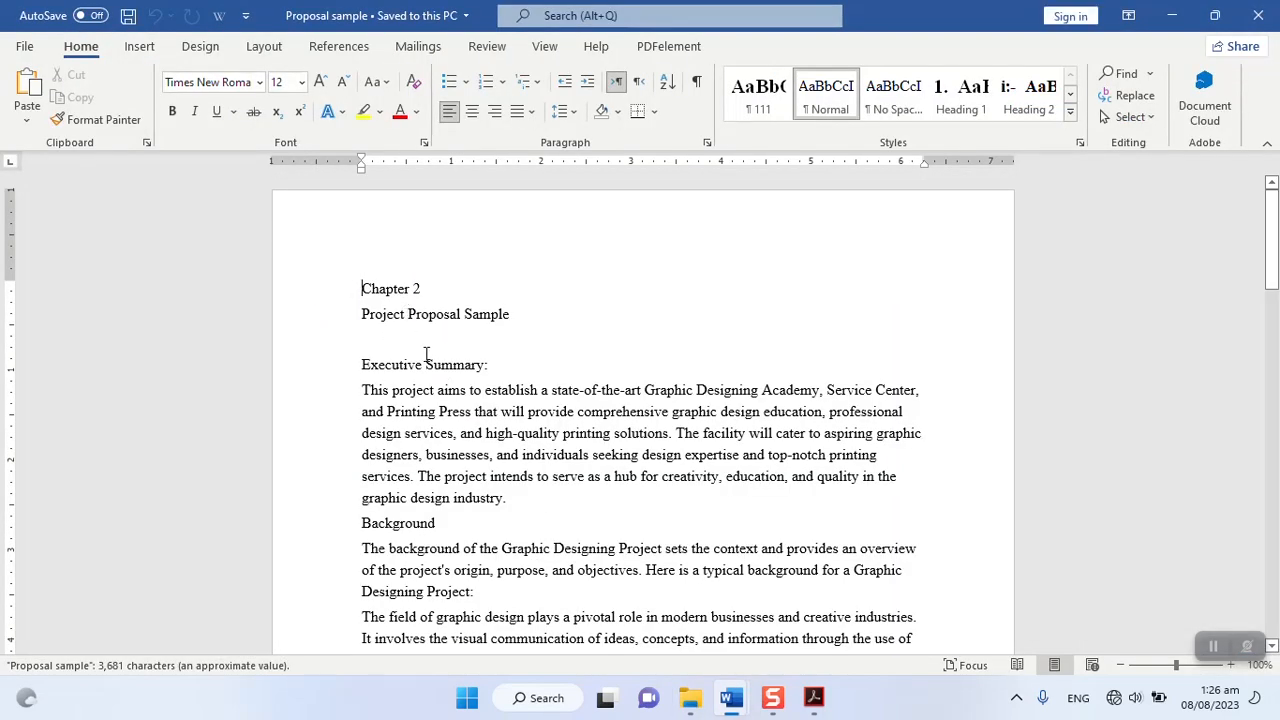
key("ctrl+a")
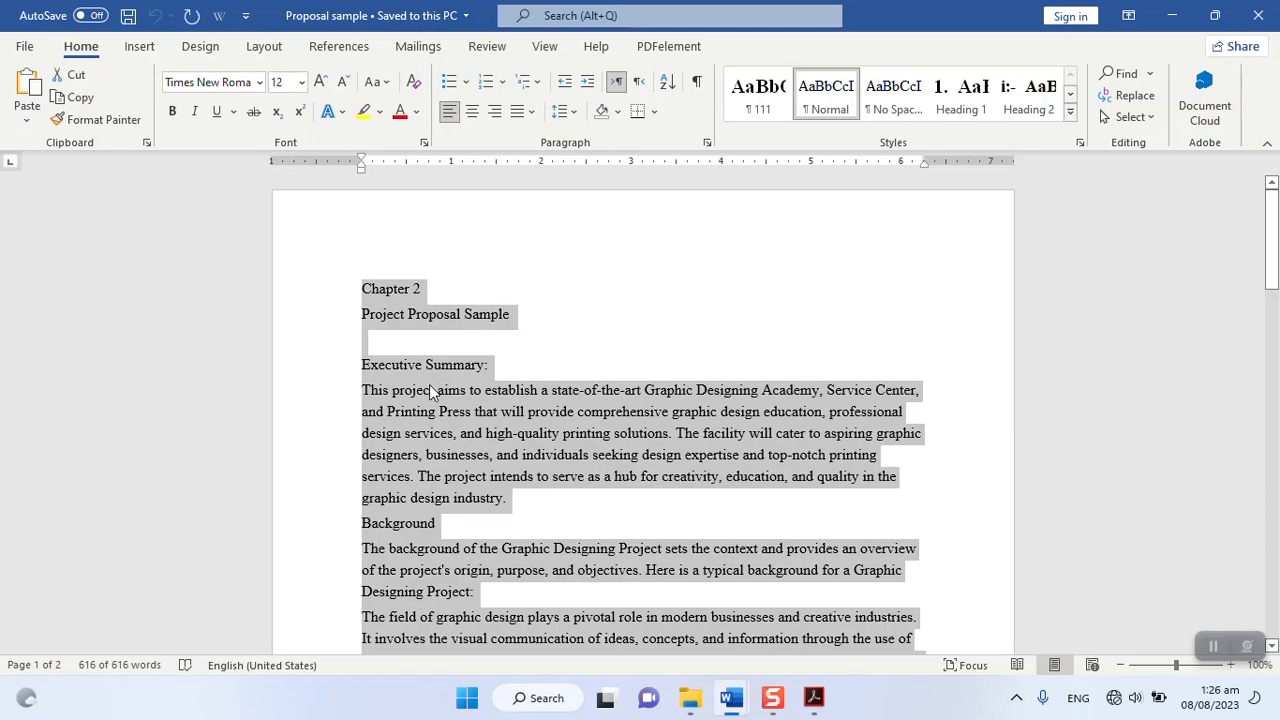
left_click(735, 700)
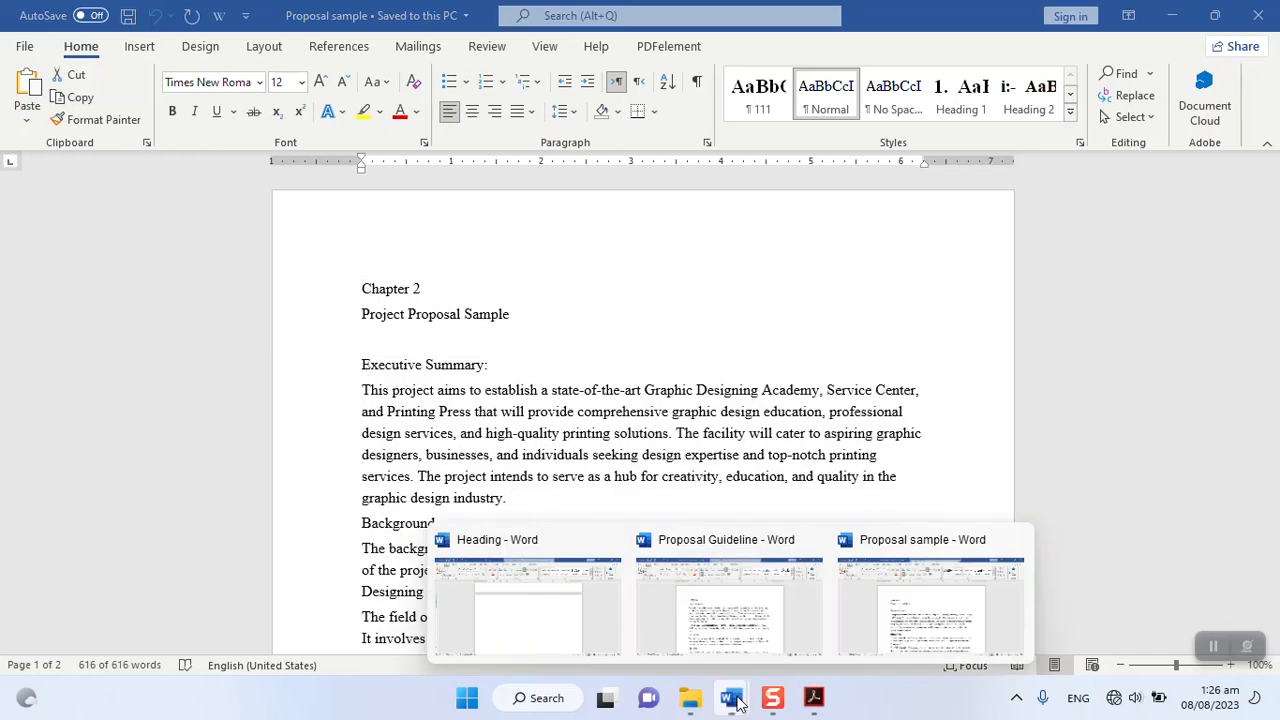
left_click(545, 612)
key("ctrl+v")
Step: Check the formatting settings of the Normal style used by the pasted Chapter 2 text
scroll(494, 493, "up", 4)
scroll(494, 493, "up", 12)
scroll(494, 493, "up", 15)
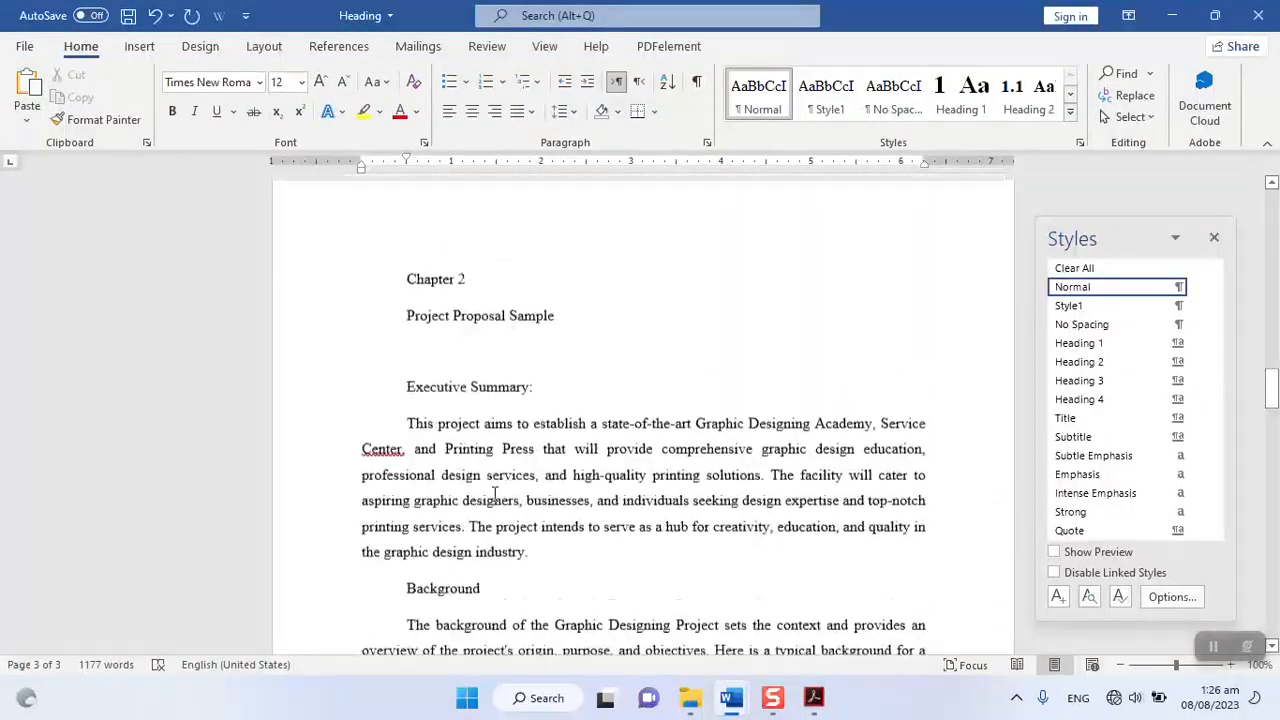
scroll(494, 493, "up", 1)
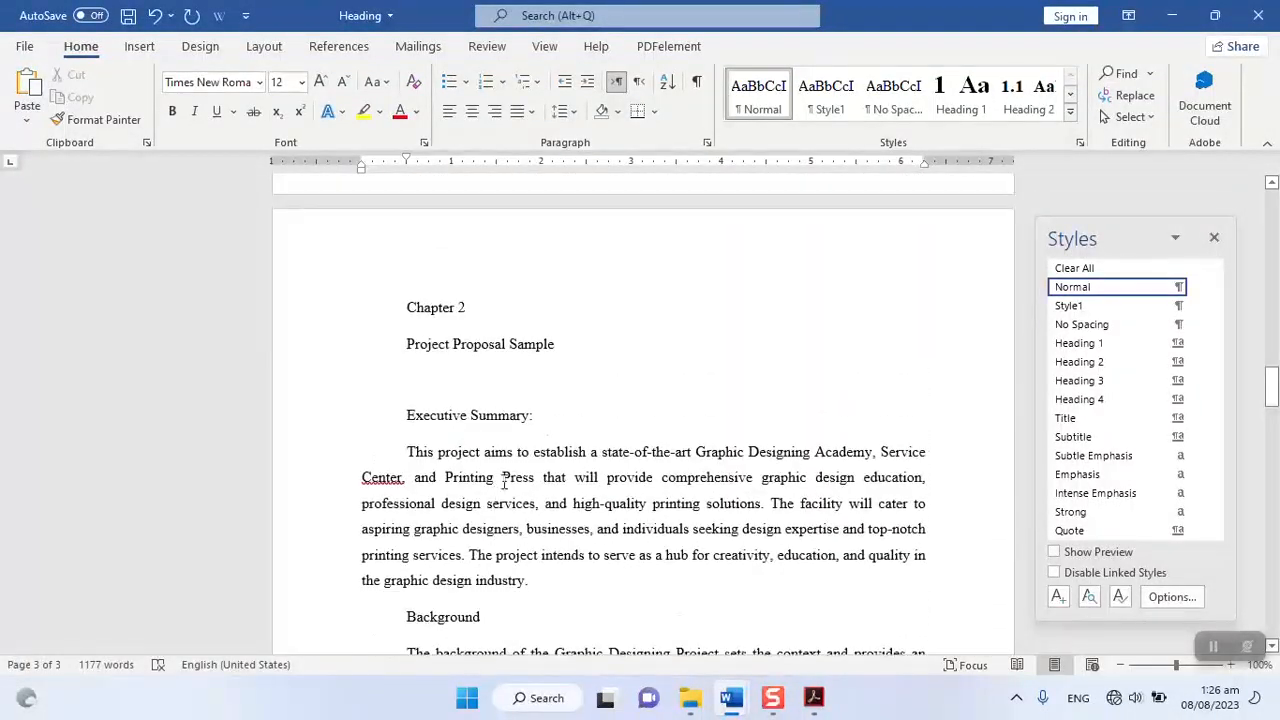
left_click(1197, 287)
left_click(1073, 334)
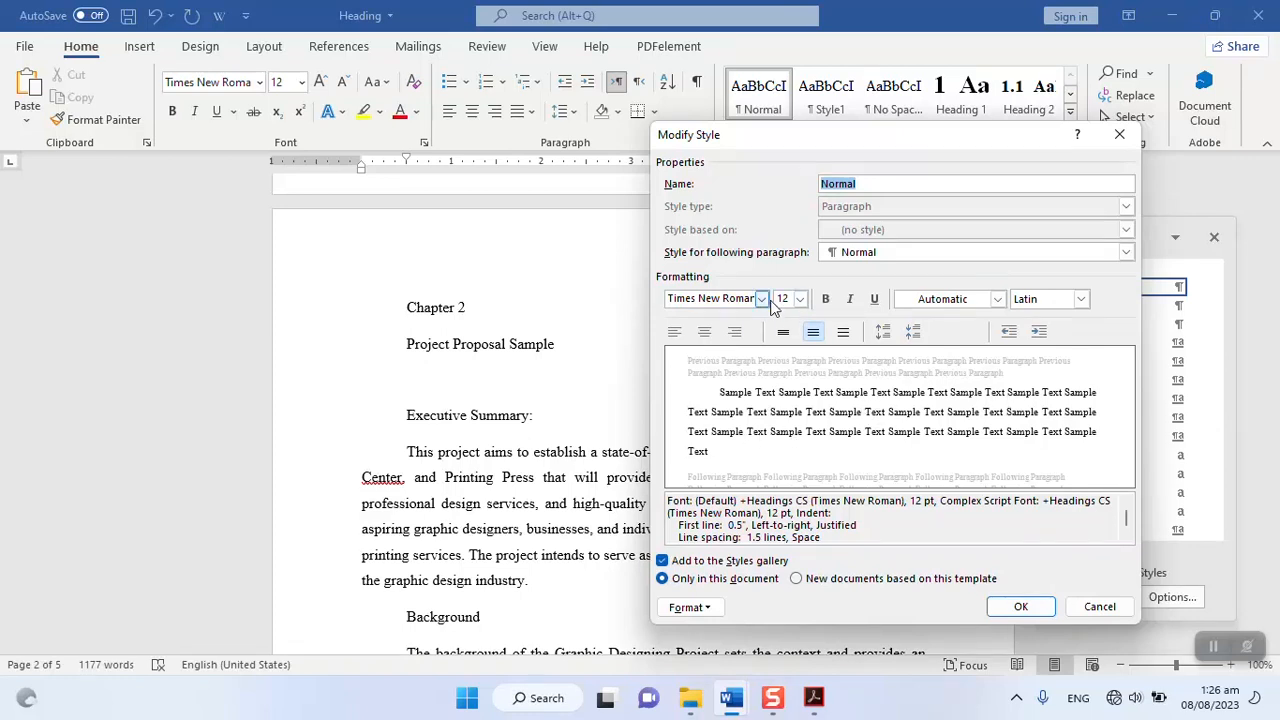
left_click(1016, 606)
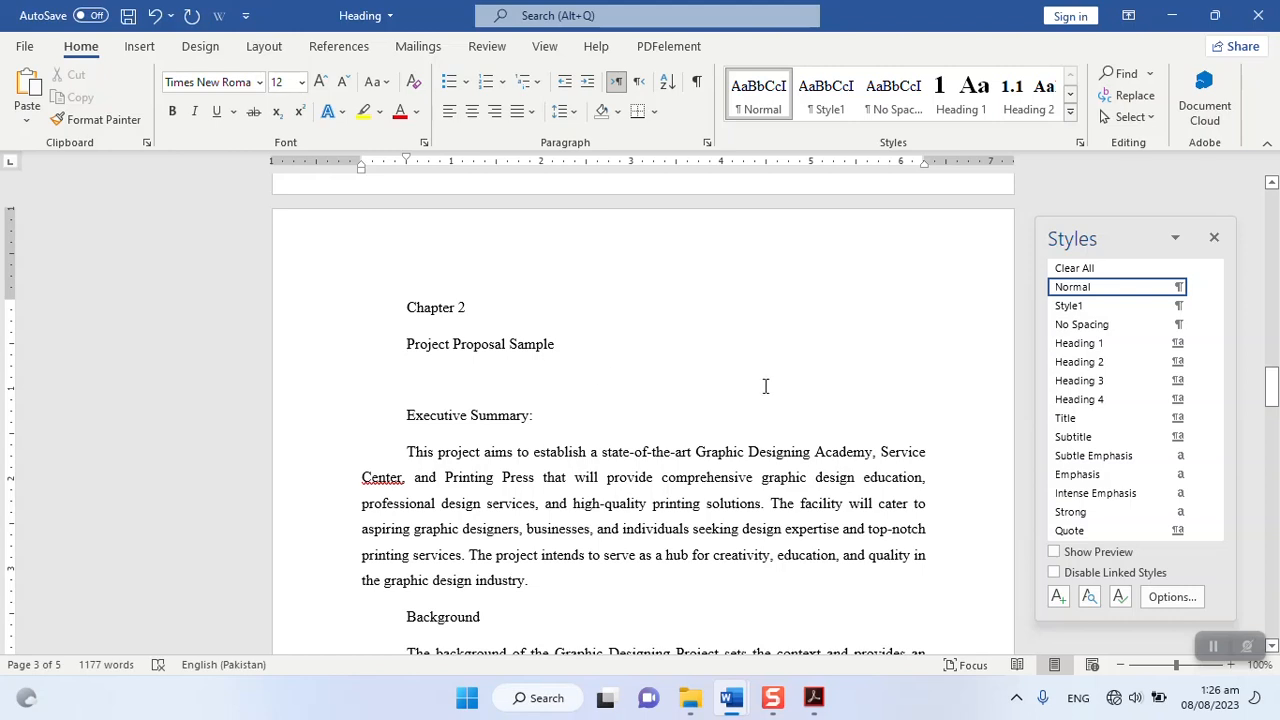
Step: Apply the Heading 1 style to the Project Proposal Sample line below Chapter 2
mouse_move(1093, 347)
left_click(1093, 347)
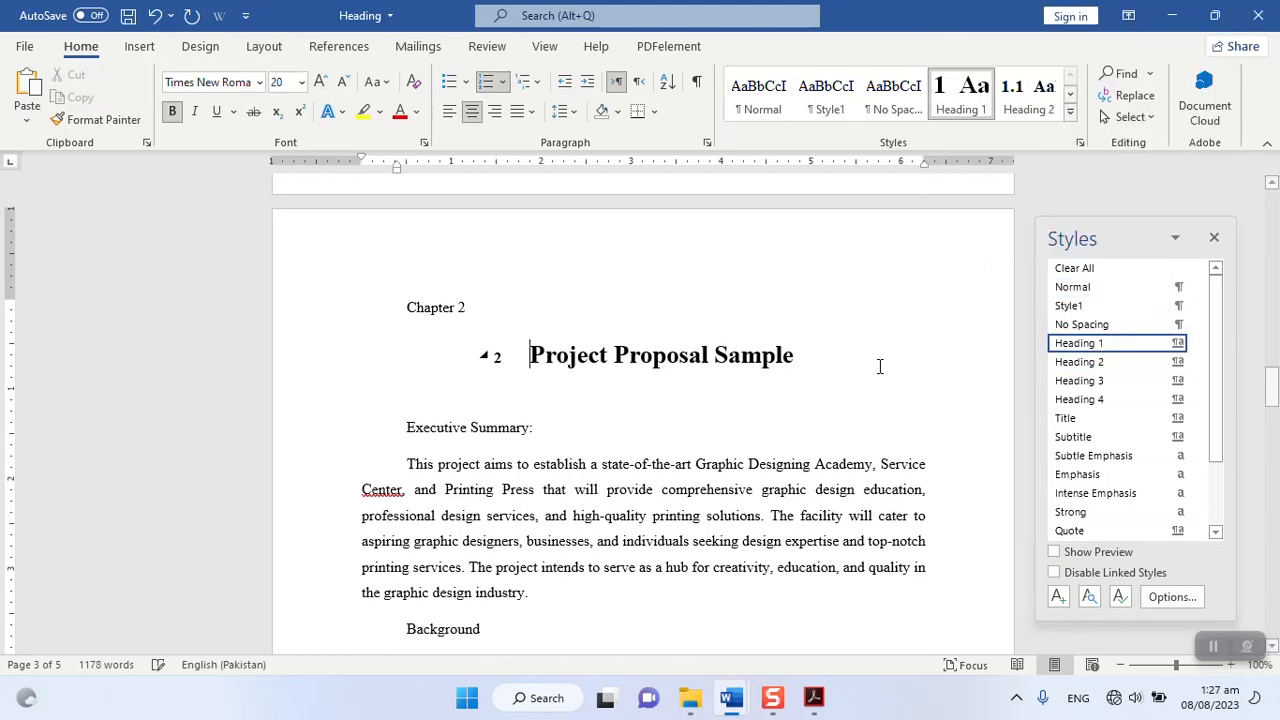
Step: Set the Latin font of the level 1 number before Project Proposal Sample to Times New Roman, Bold, size 20 in its list settings
left_click(497, 357)
right_click(497, 357)
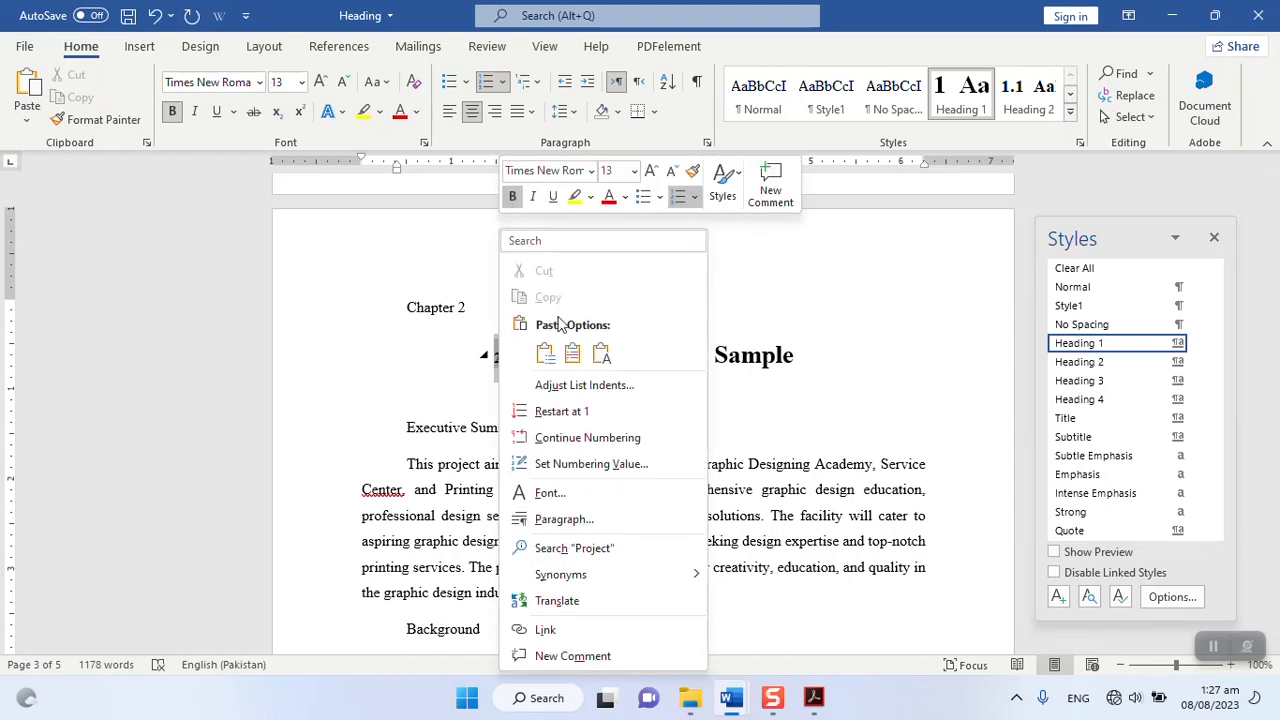
left_click(578, 390)
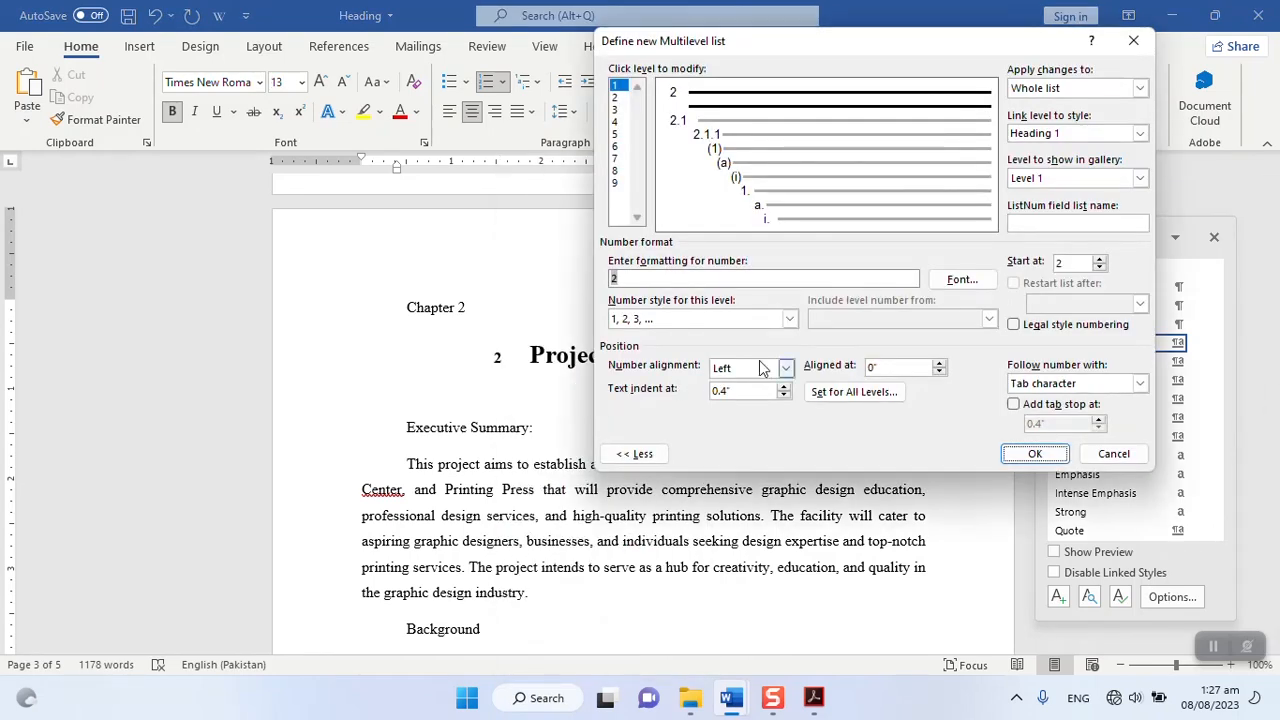
left_click(944, 282)
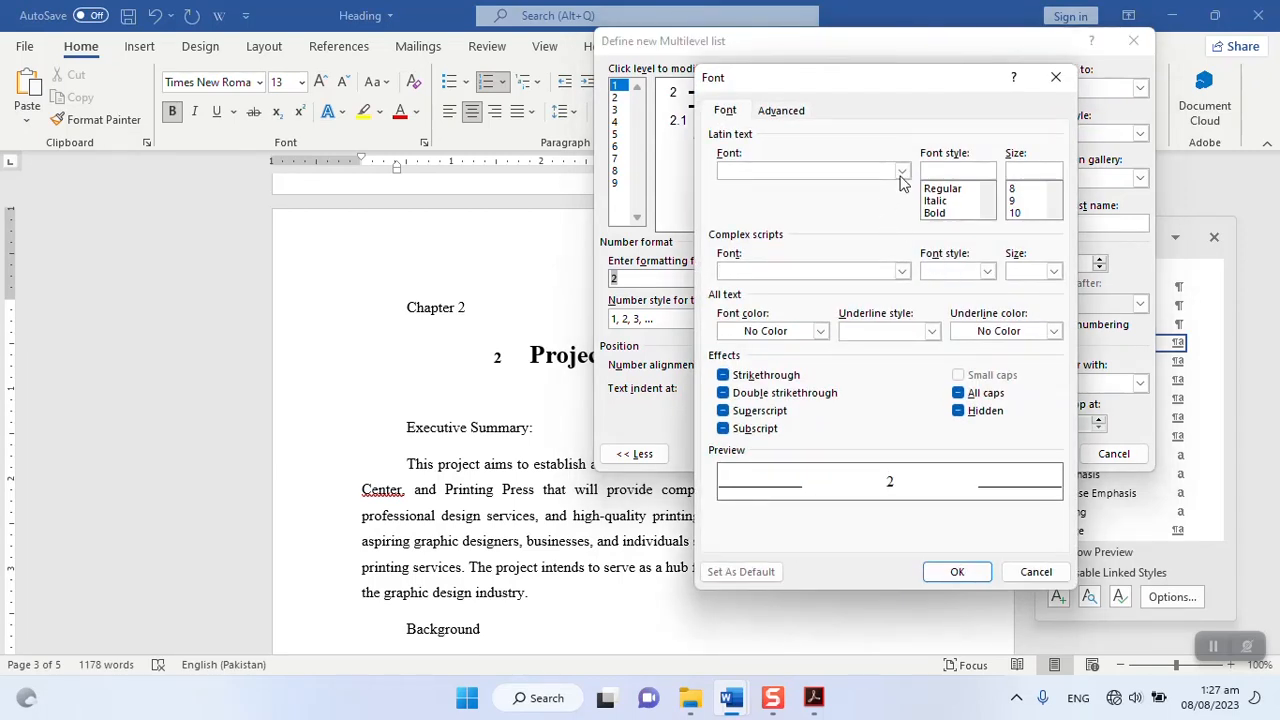
left_click(902, 171)
type("ti")
left_click(800, 214)
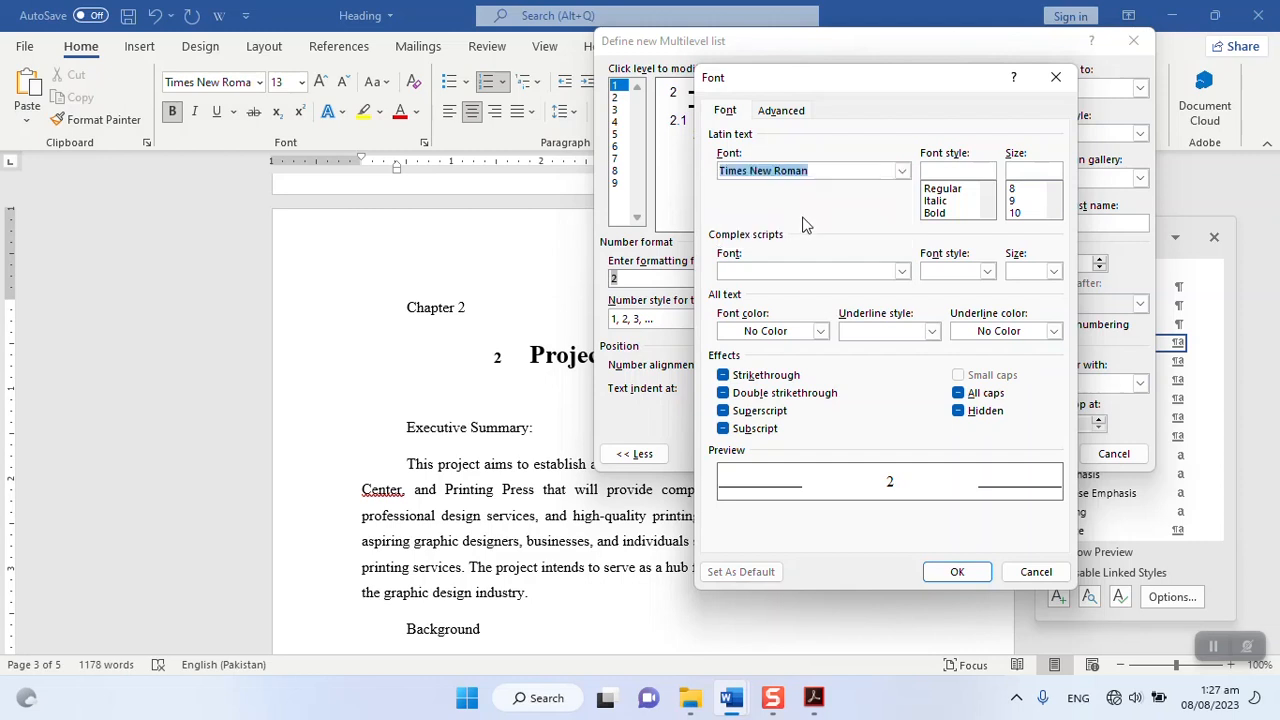
left_click(934, 213)
left_click(1056, 175)
type("20")
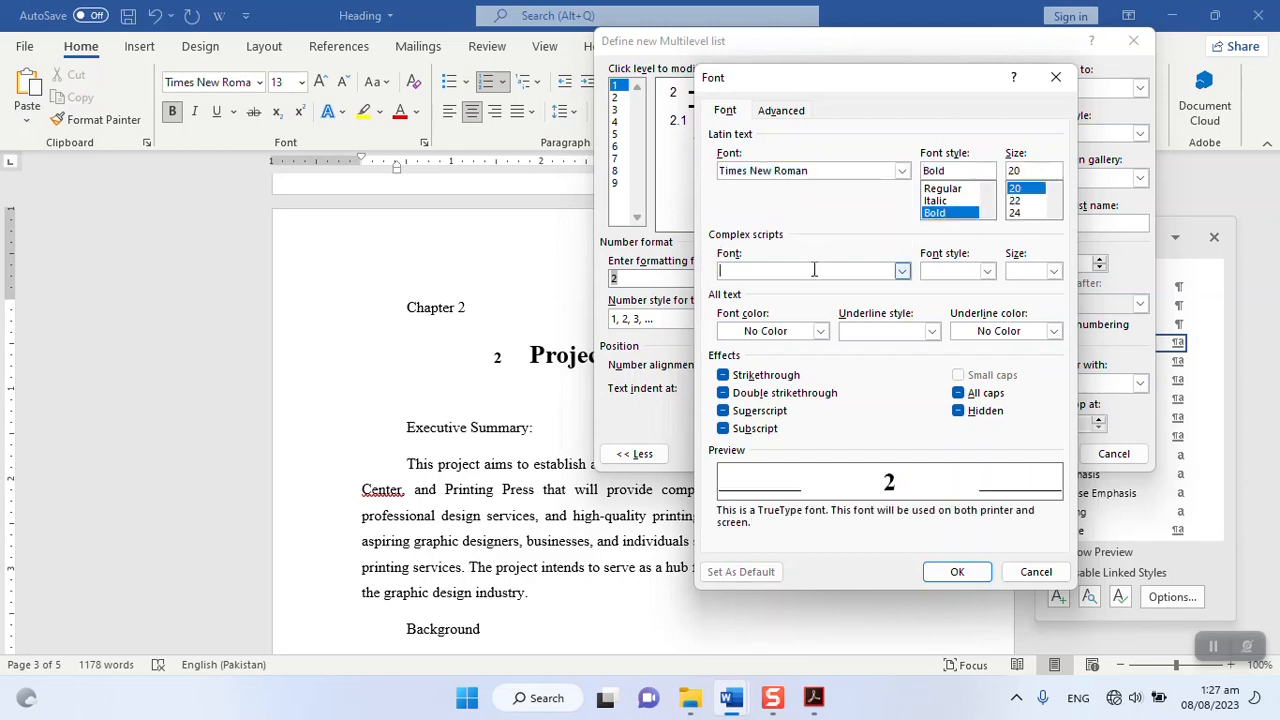
Step: Set the complex scripts font of the level 1 number to Times New Roman, Bold, size 20 and accept the multilevel list changes
left_click(902, 271)
scroll(804, 318, "down", 10)
left_click(795, 328)
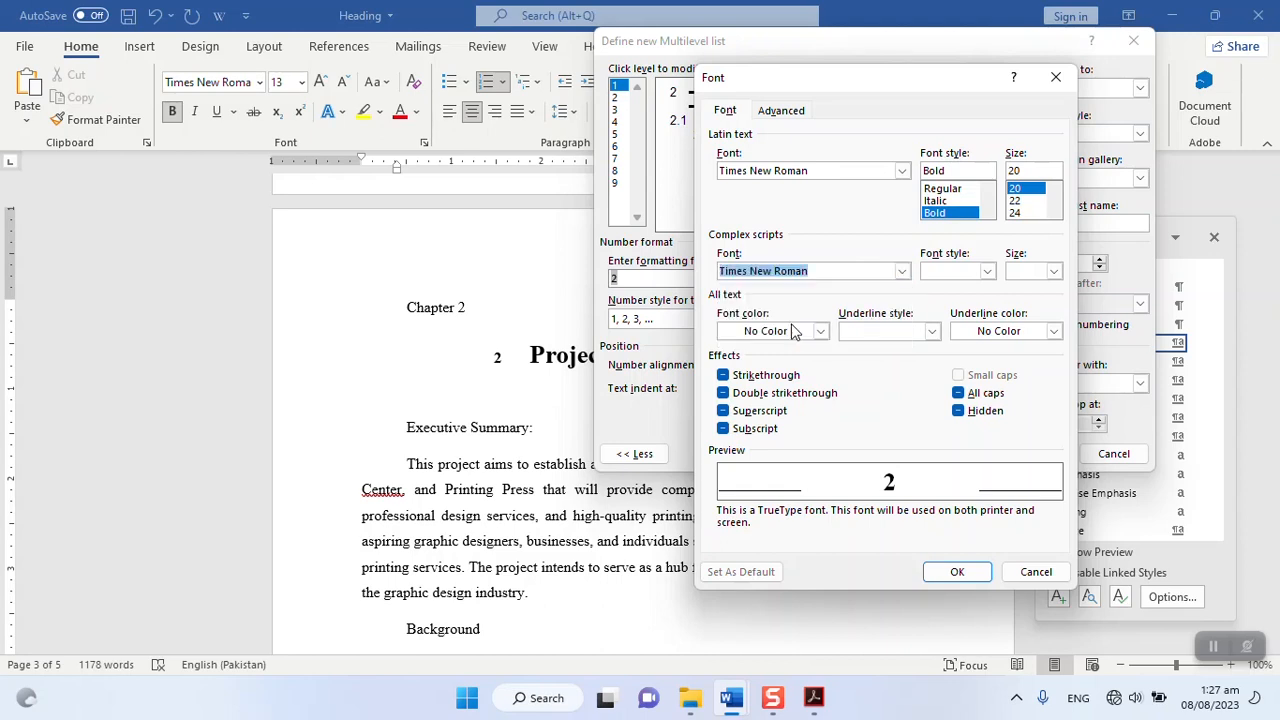
left_click(987, 271)
left_click(952, 318)
left_click(1017, 272)
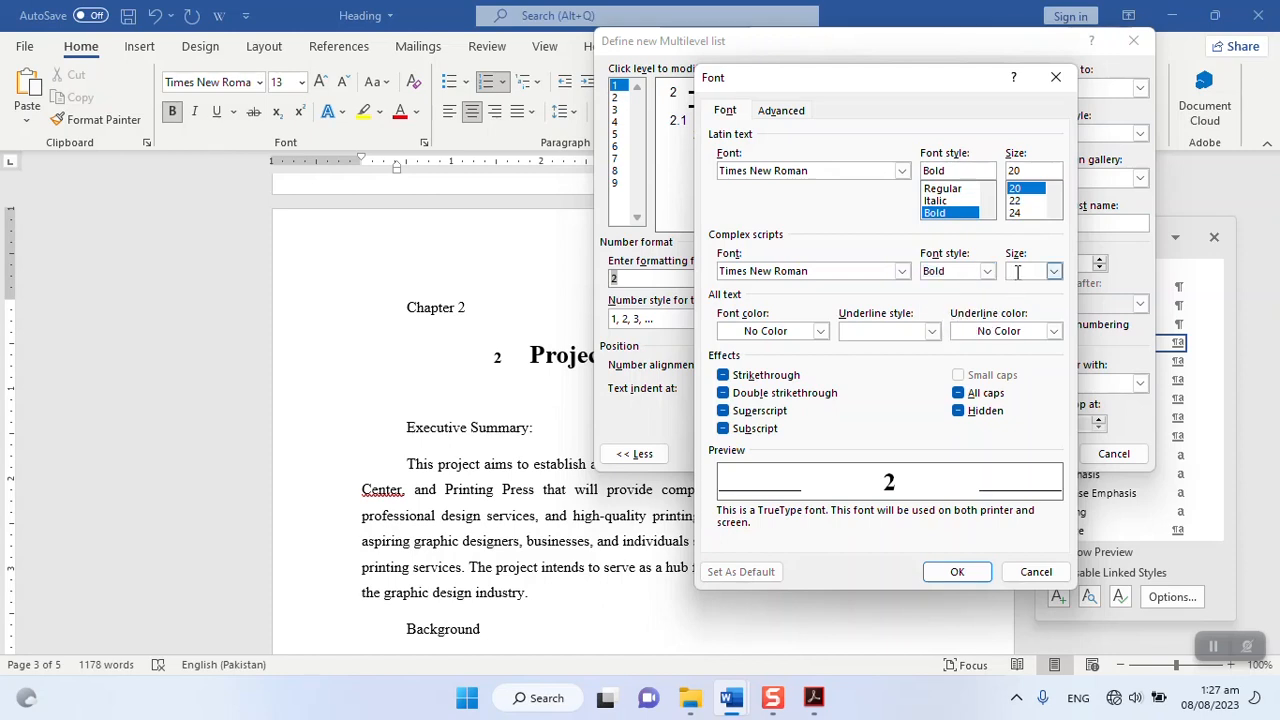
type("20")
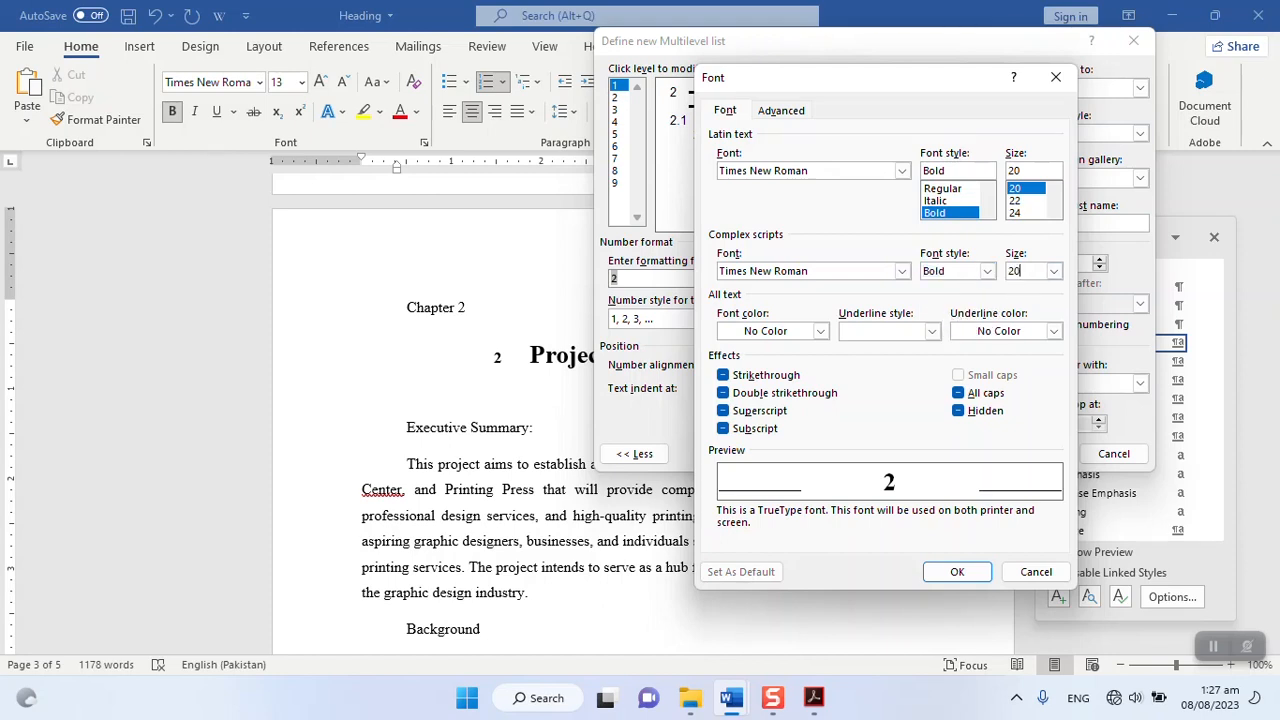
left_click(948, 571)
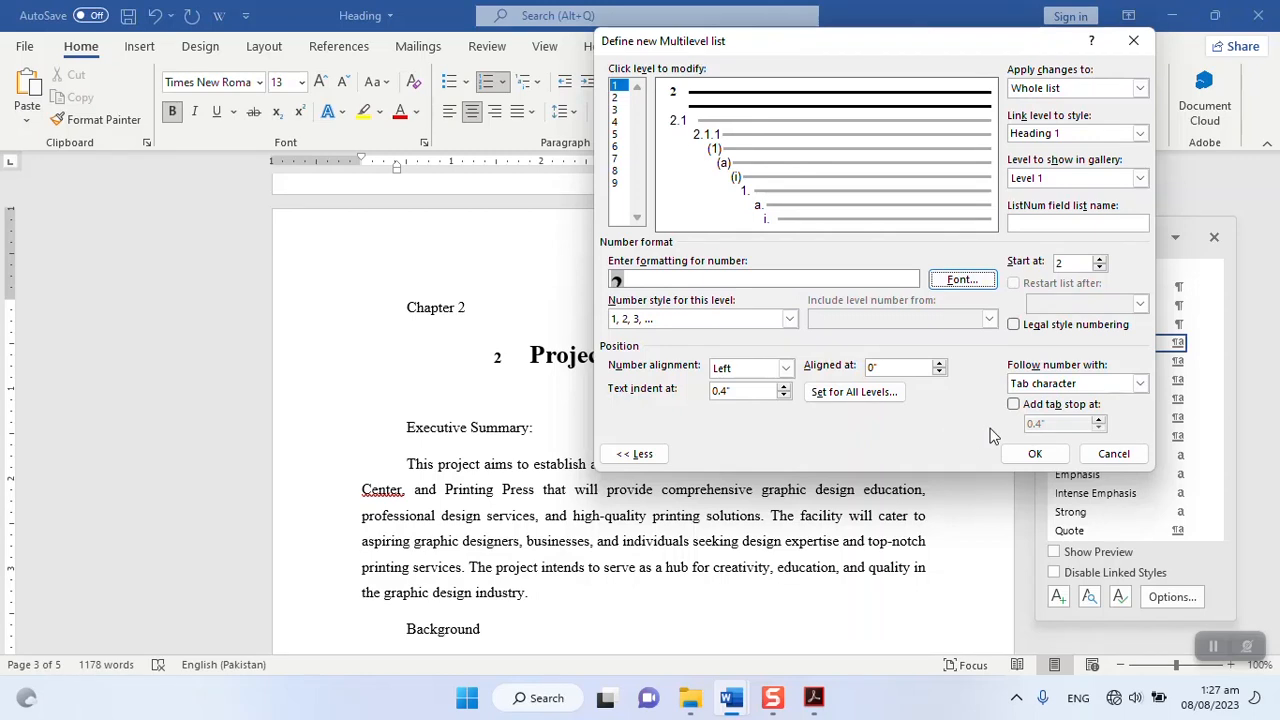
left_click(1035, 453)
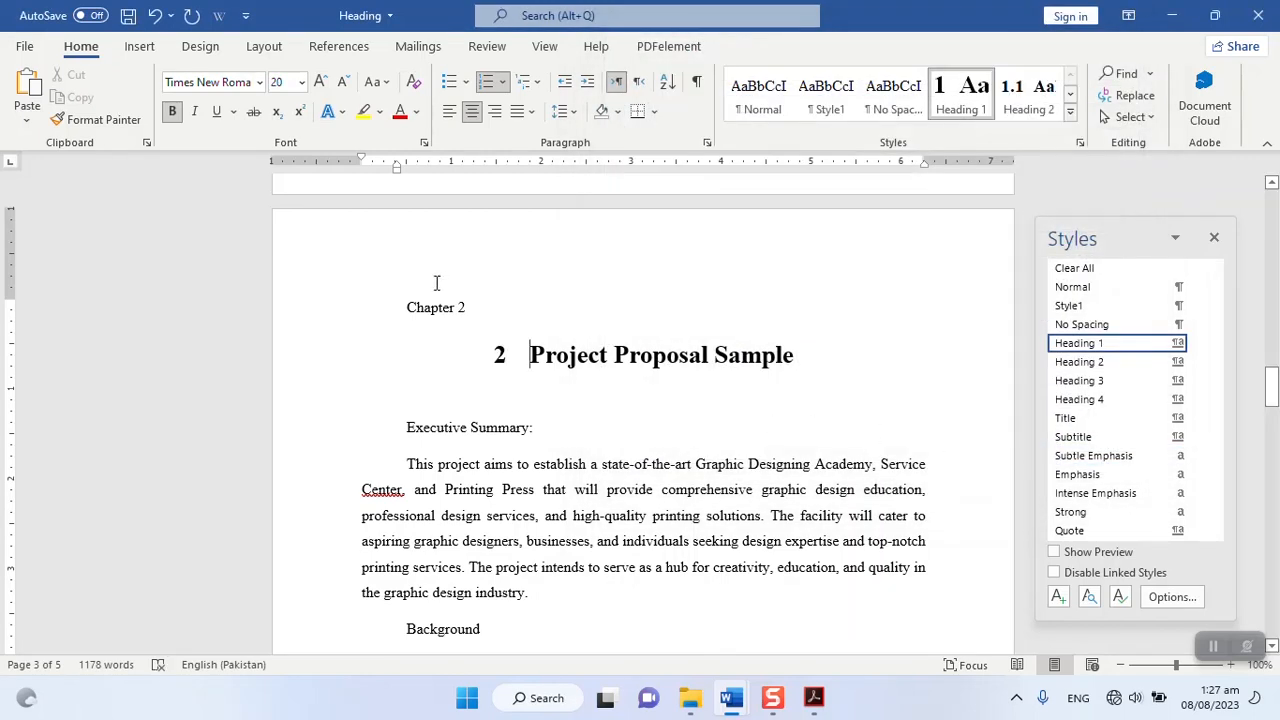
Step: Apply the Heading 2 style to the Executive Summary and Background lines of Chapter 2
left_click(407, 427)
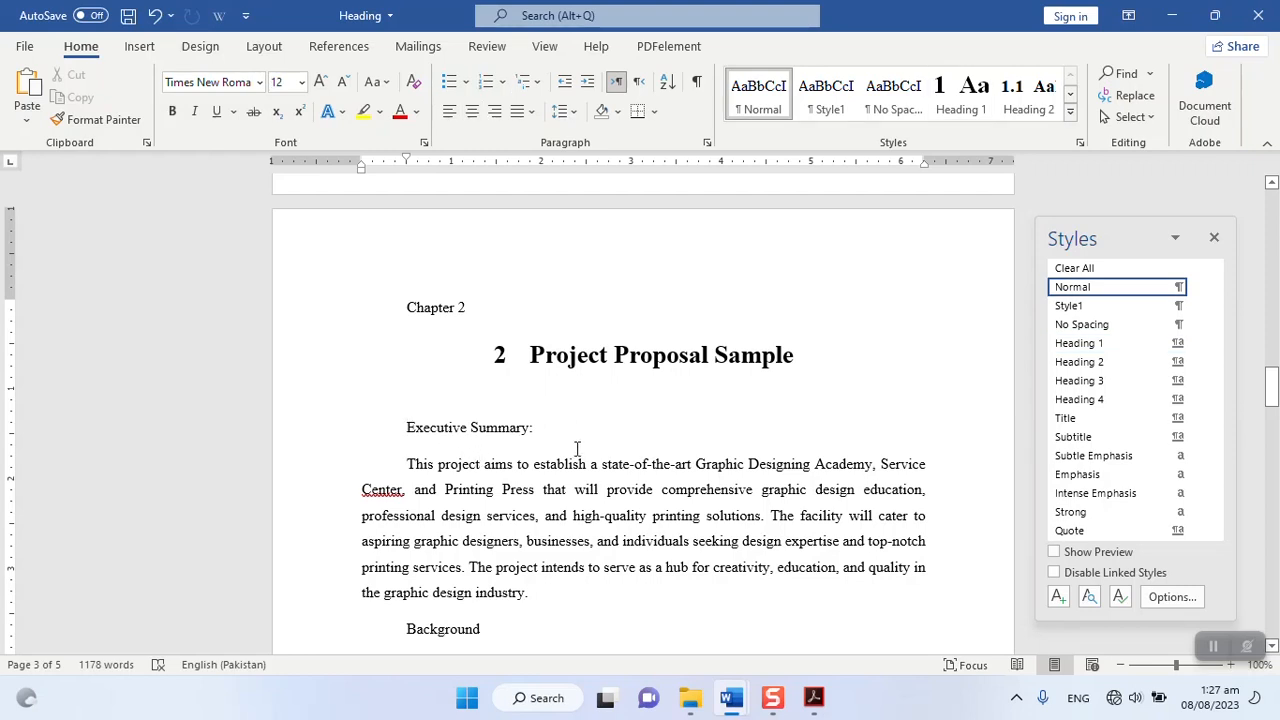
left_click(1066, 364)
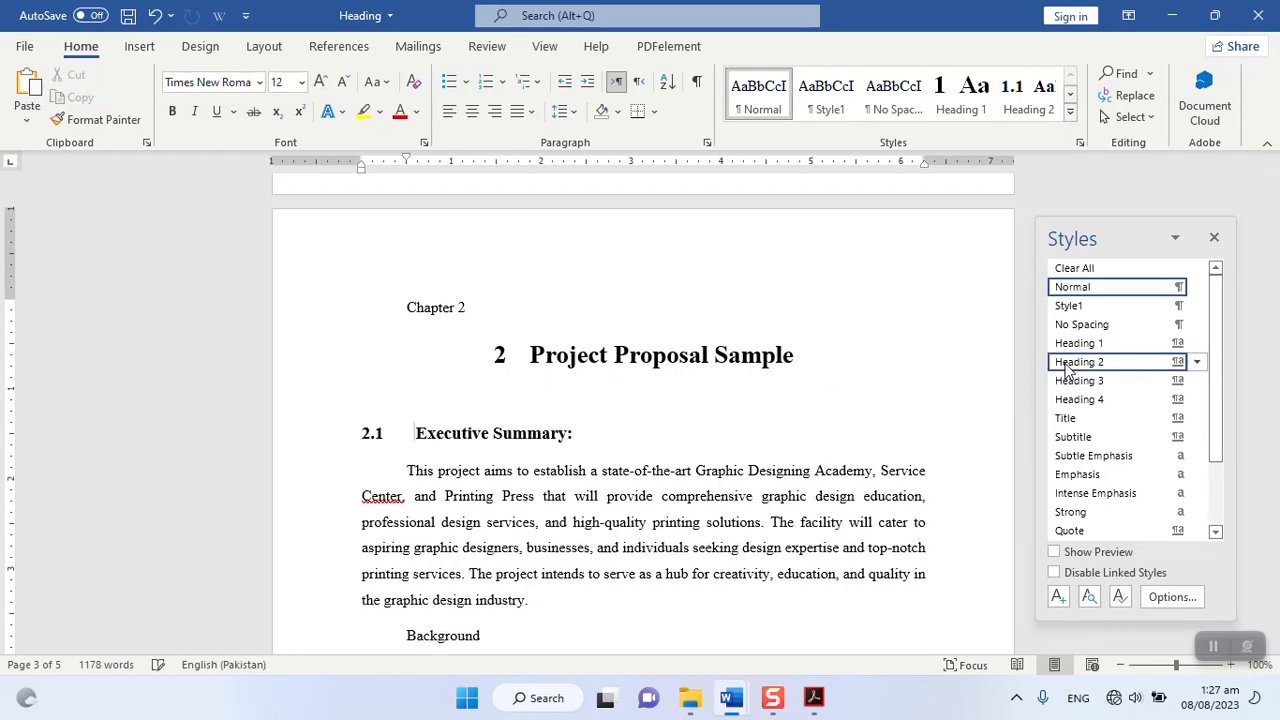
scroll(492, 504, "down", 3)
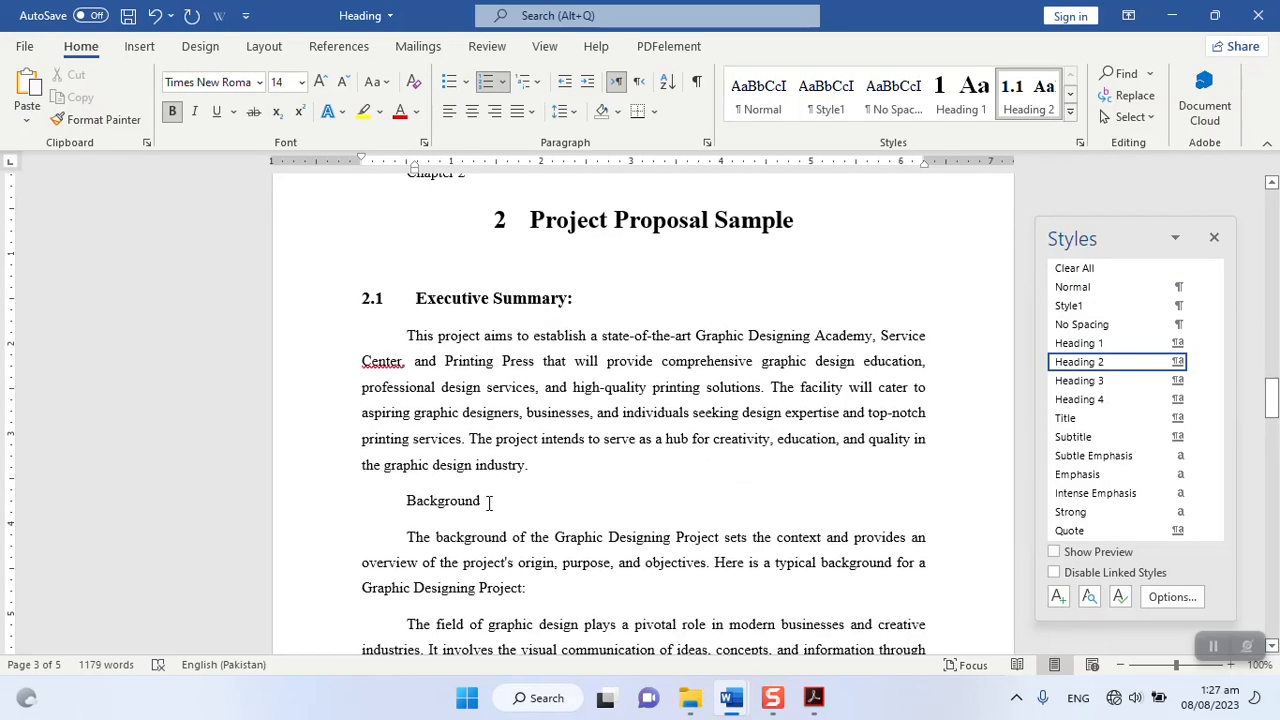
left_click(405, 500)
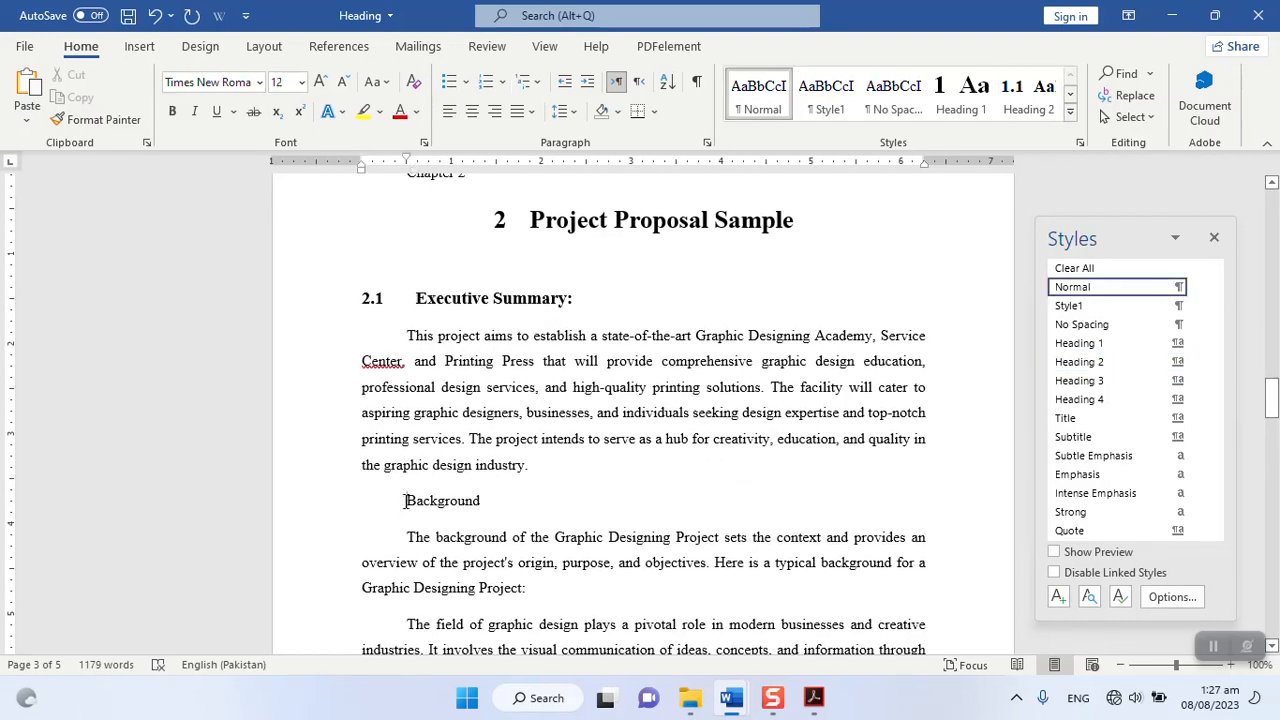
left_click(1079, 361)
Step: Apply the Heading 2 style to the SWOT Analysis line of Chapter 2
scroll(608, 511, "down", 3)
scroll(608, 511, "down", 14)
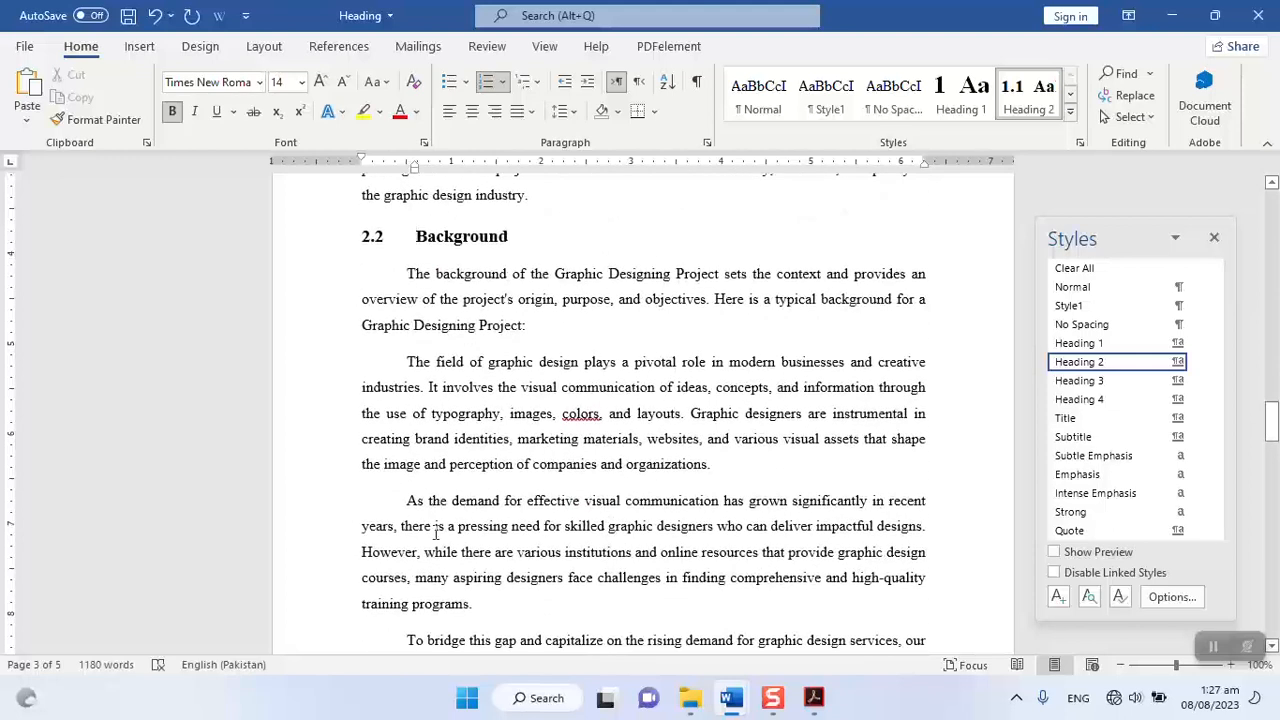
scroll(437, 539, "down", 1)
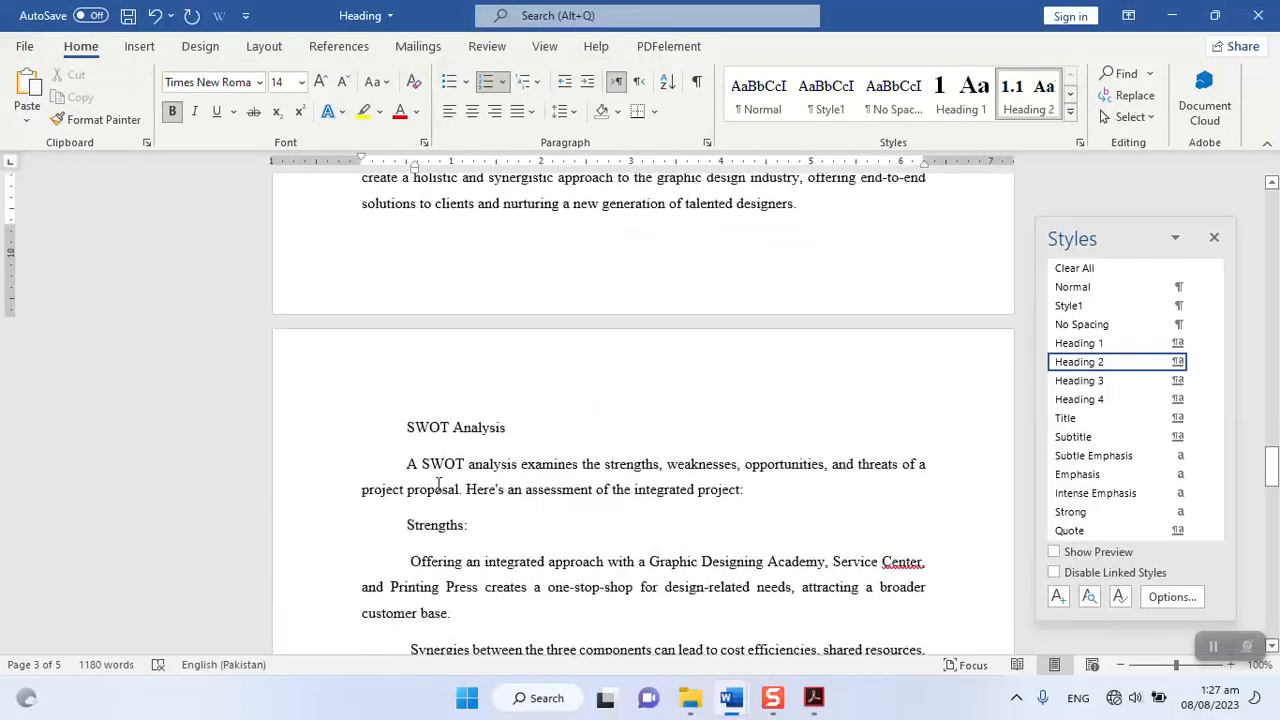
left_click(409, 424)
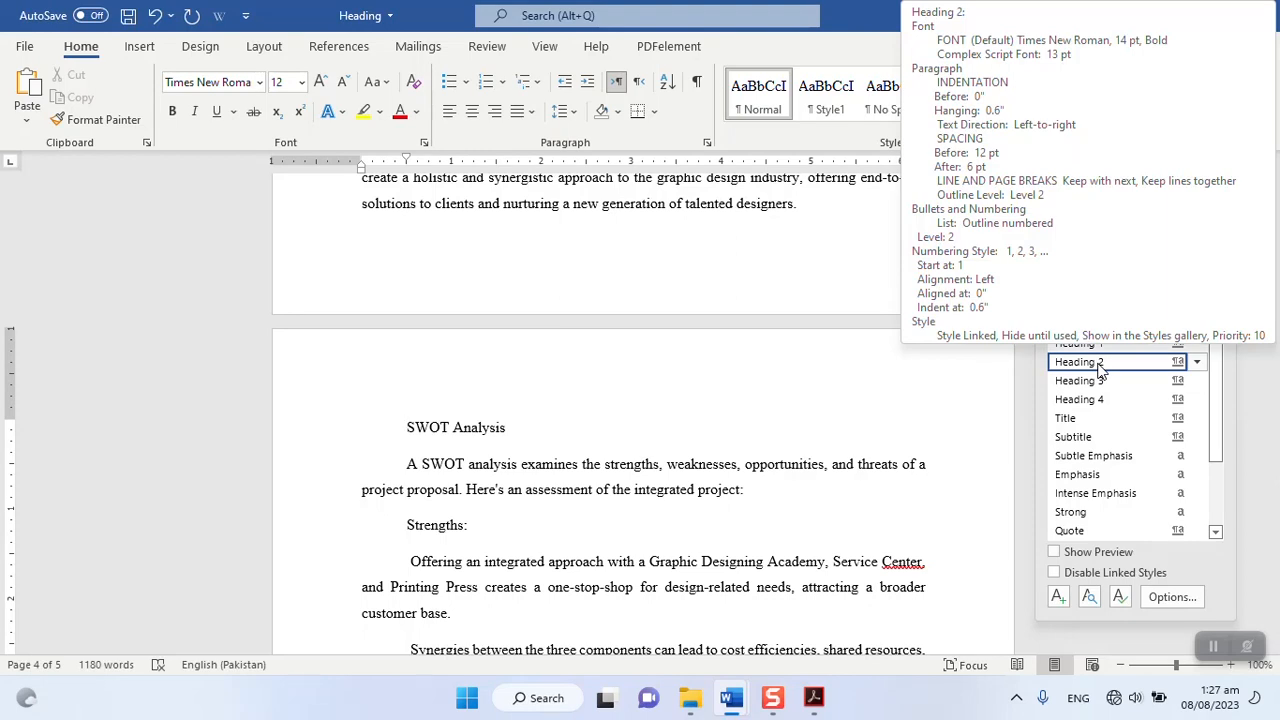
left_click(1100, 368)
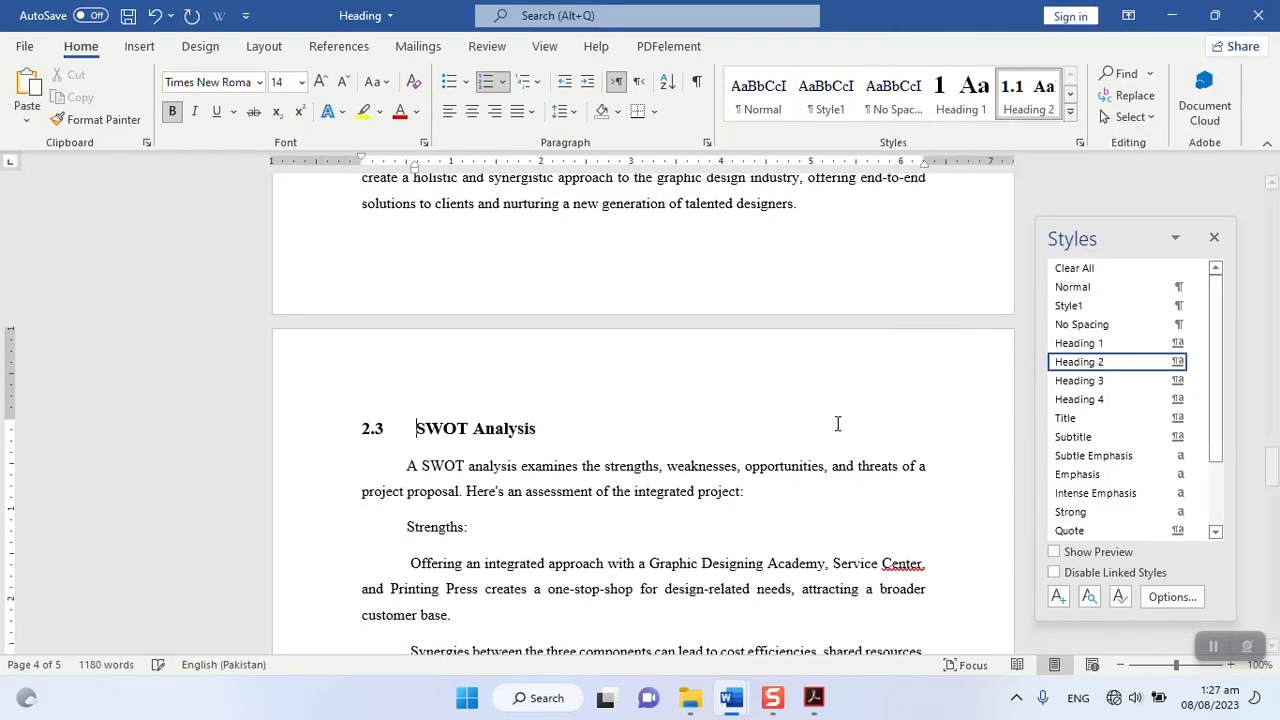
Step: Apply the Heading 3 style to the Strengths and Weaknesses lines under SWOT Analysis
scroll(462, 432, "down", 5)
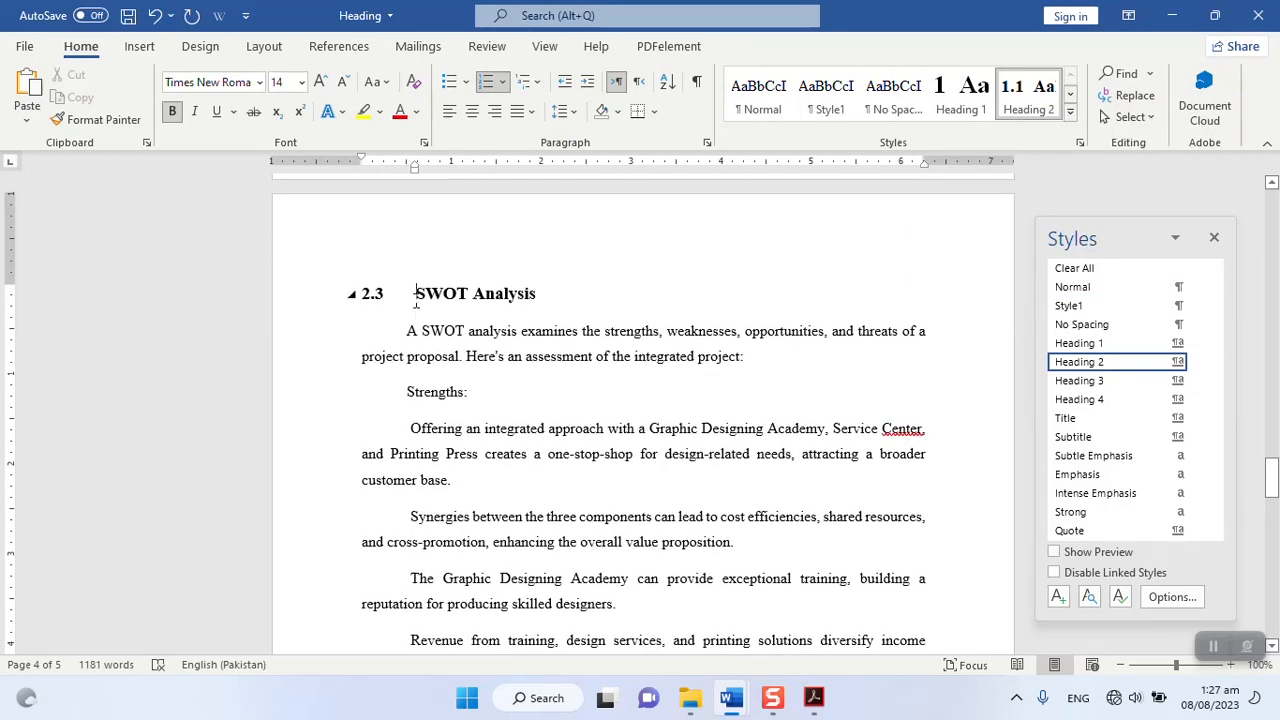
left_click(408, 392)
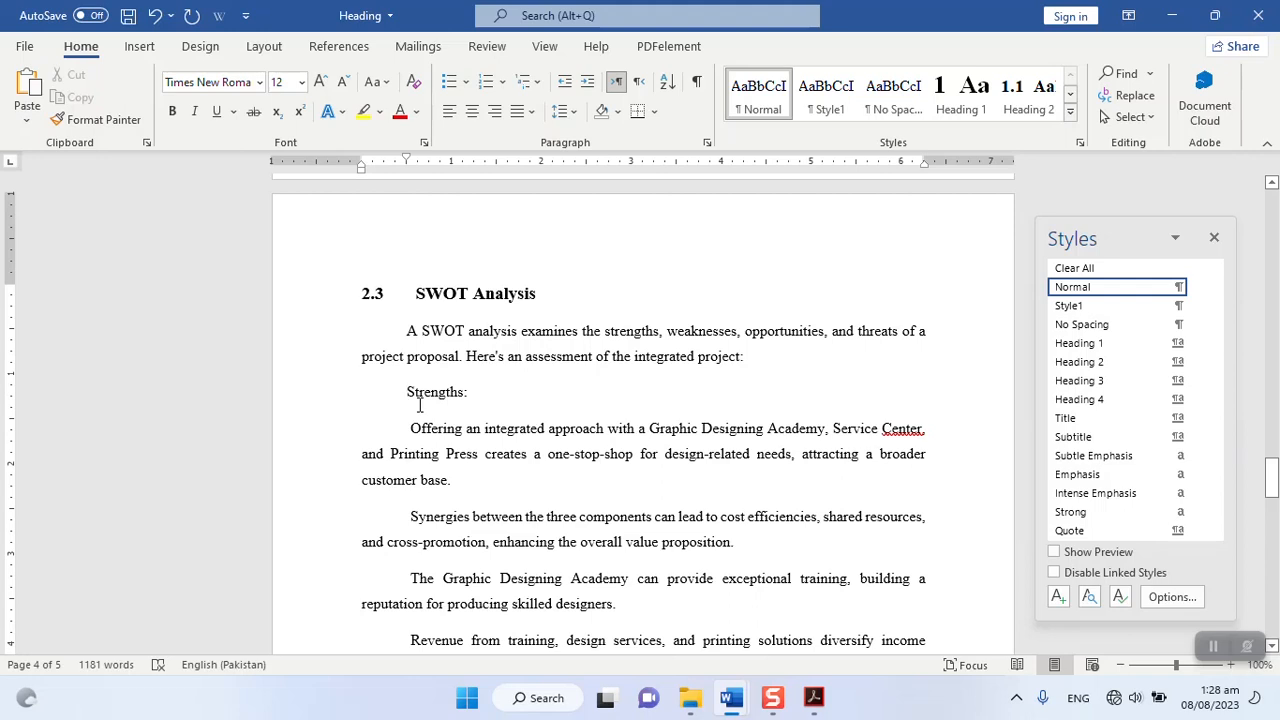
left_click(1097, 383)
scroll(949, 466, "down", 3)
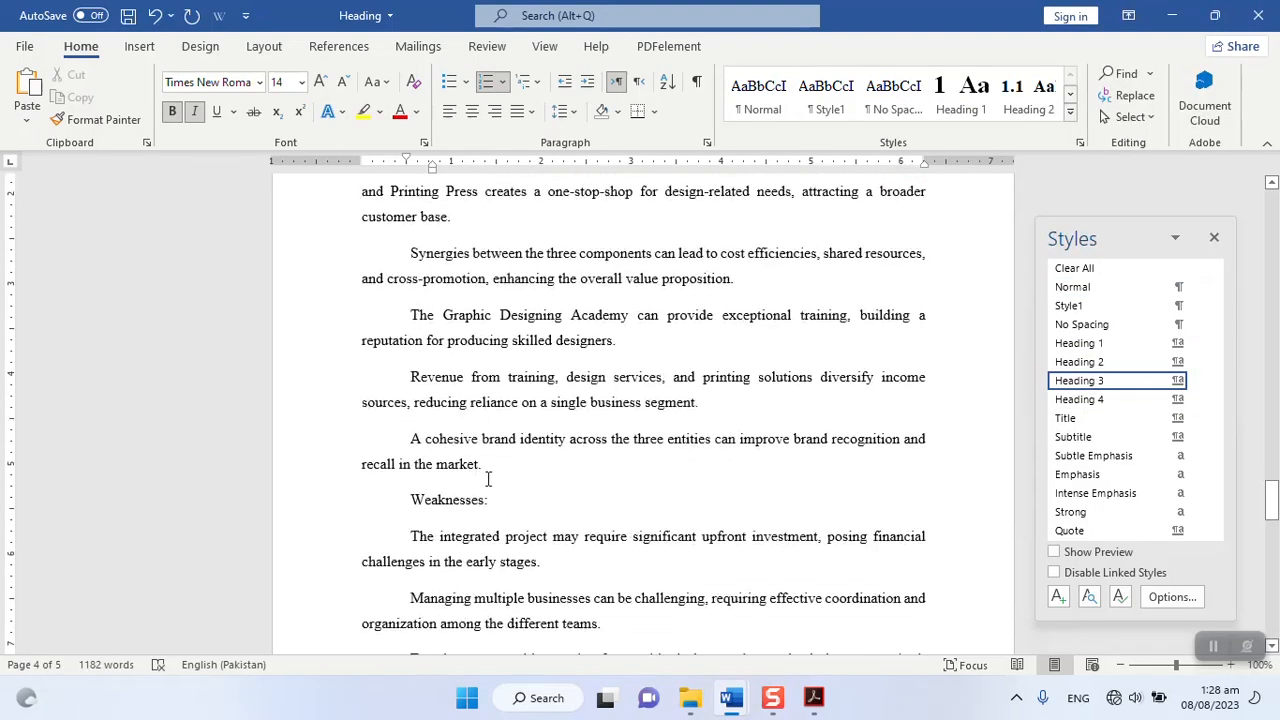
left_click(418, 498)
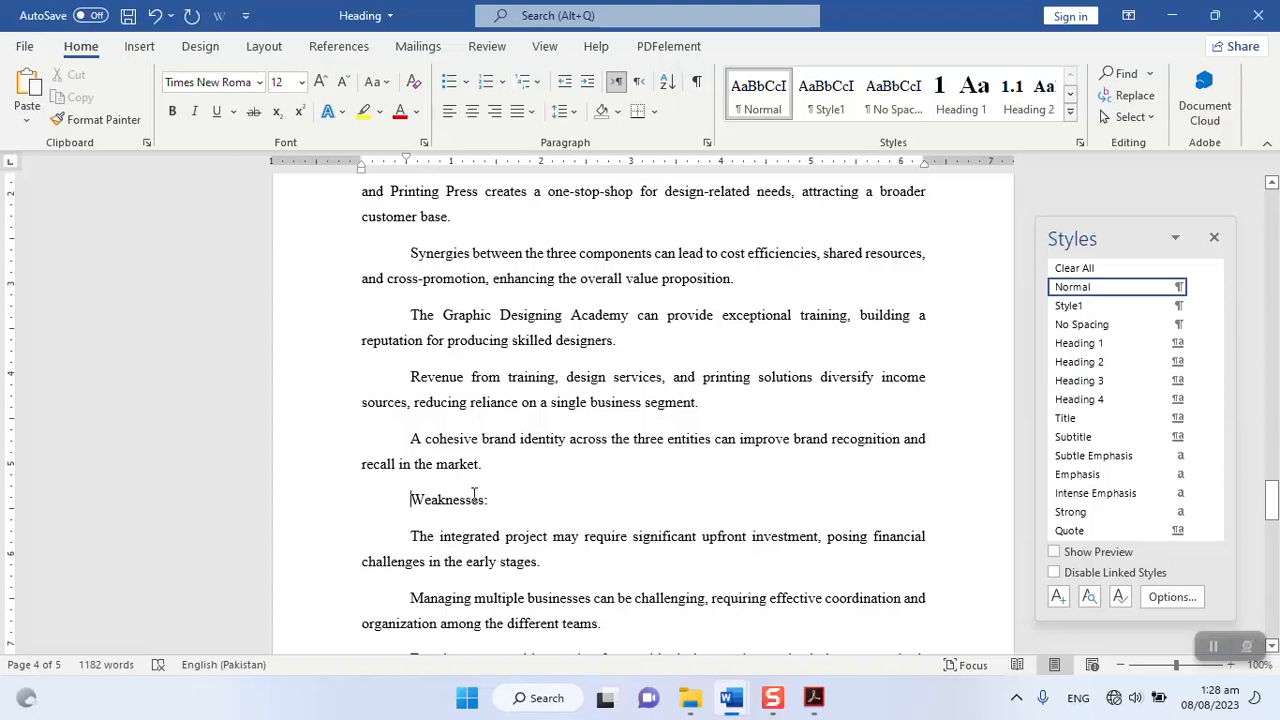
left_click(1097, 381)
Step: Apply the Heading 3 style to the Opportunities and Threats lines under SWOT Analysis
scroll(840, 480, "down", 5)
left_click(397, 388)
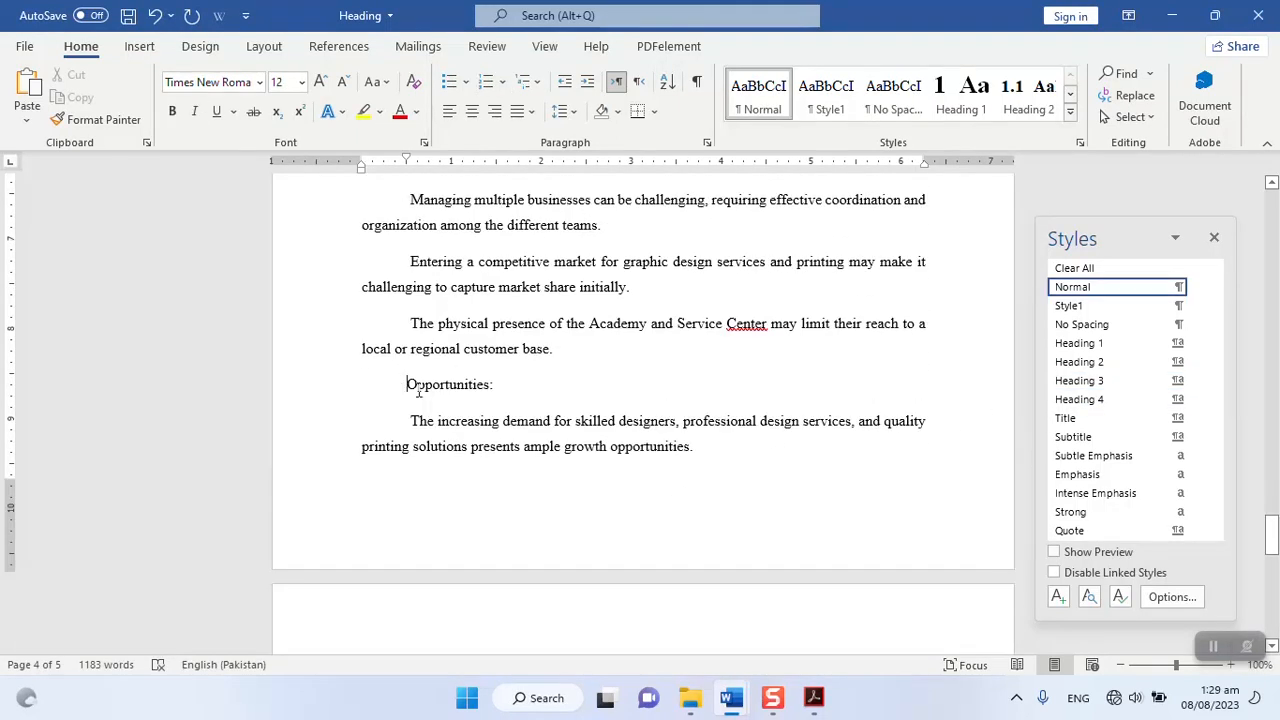
left_click(1090, 381)
scroll(473, 385, "up", 3)
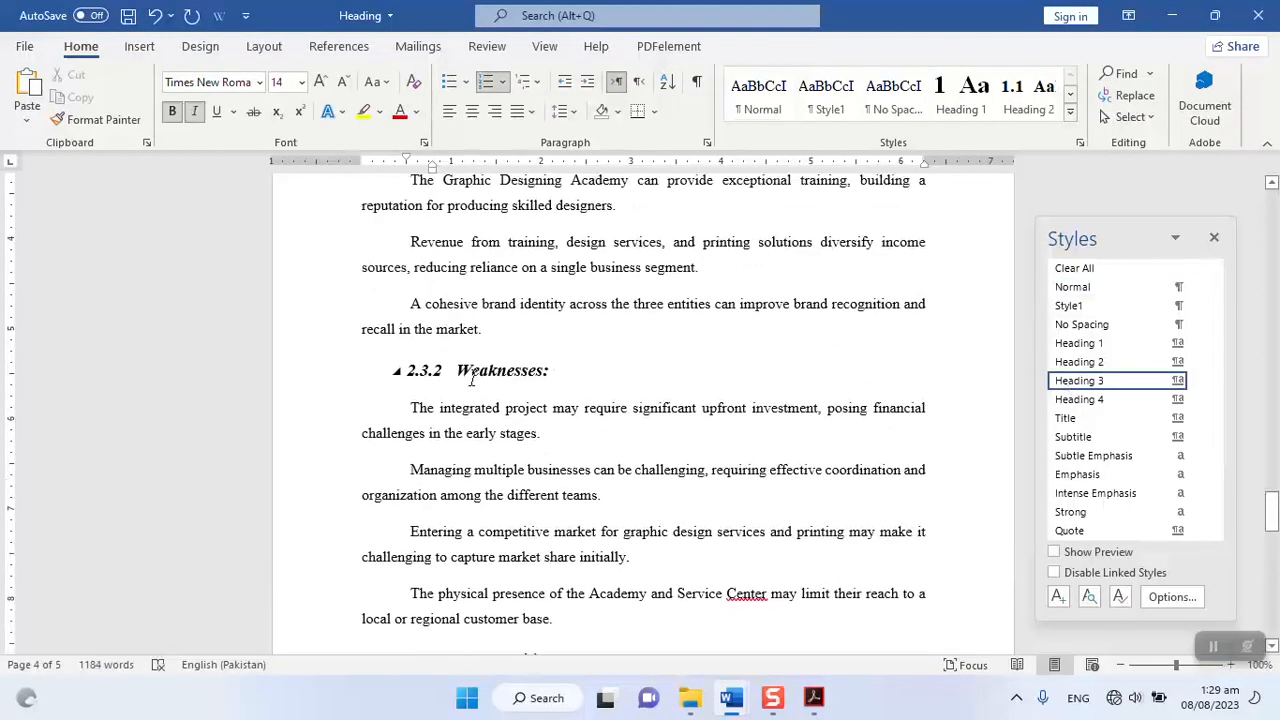
scroll(473, 385, "down", 8)
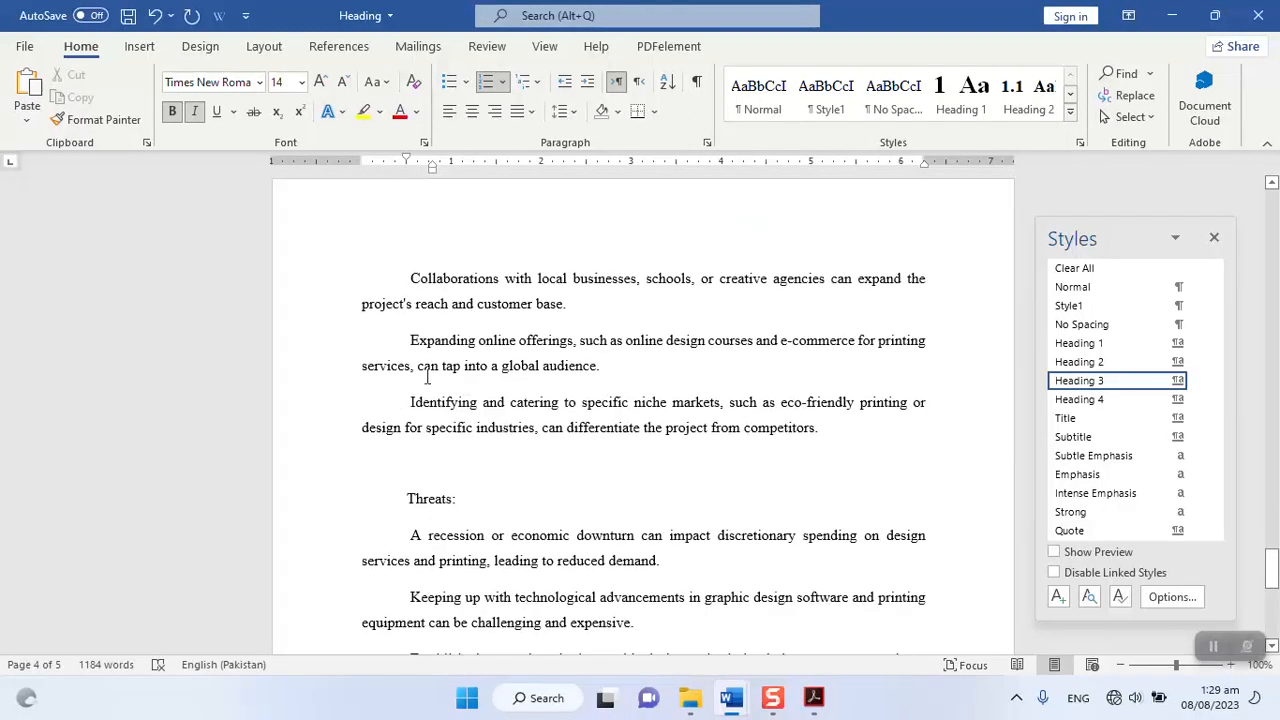
left_click(405, 498)
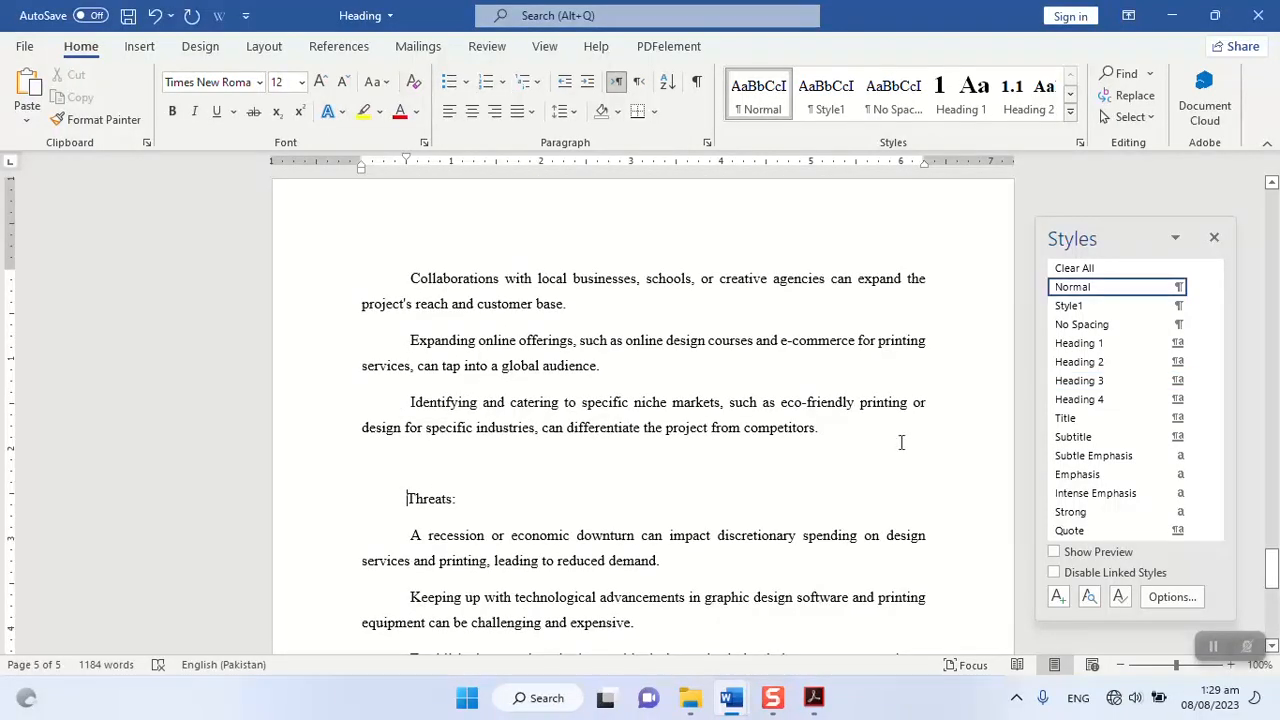
left_click(1080, 380)
Step: Merge the five paragraphs under Strengths into two, joining the first three together and the last two together
scroll(577, 497, "down", 1)
scroll(577, 497, "down", 3)
scroll(571, 494, "up", 13)
scroll(571, 485, "up", 13)
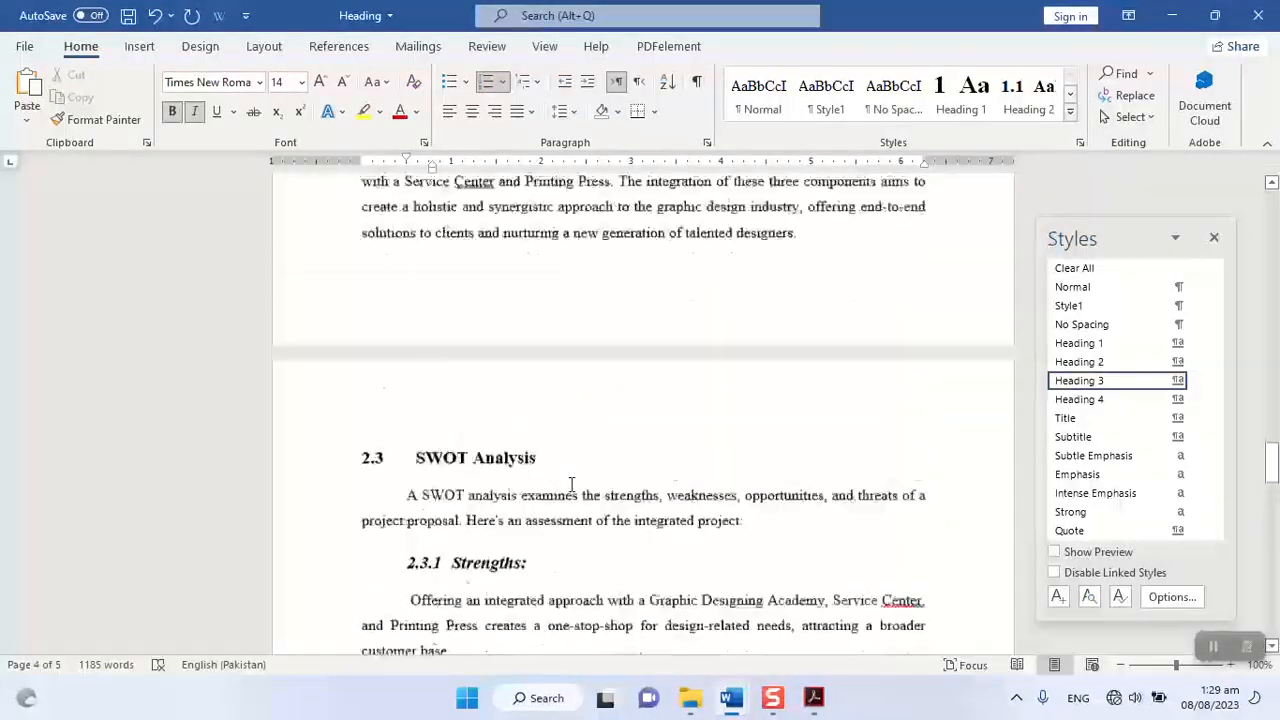
scroll(571, 485, "down", 6)
scroll(571, 485, "down", 4)
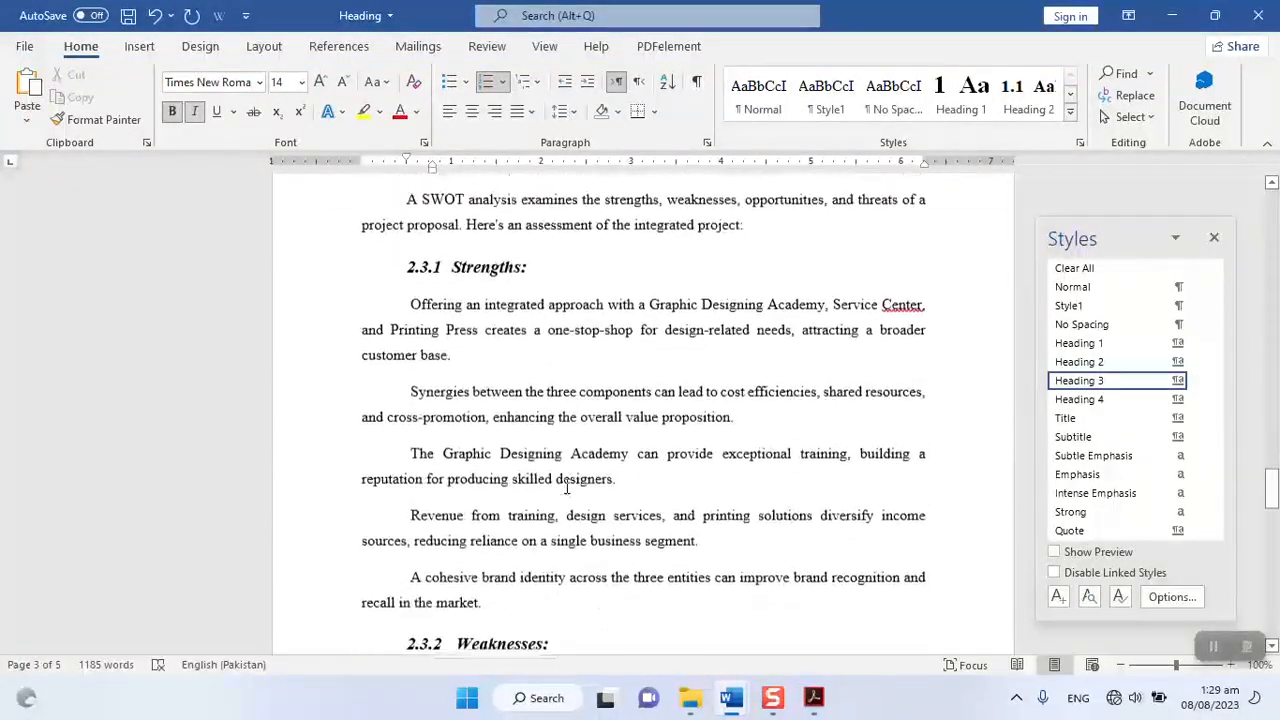
left_click(566, 352)
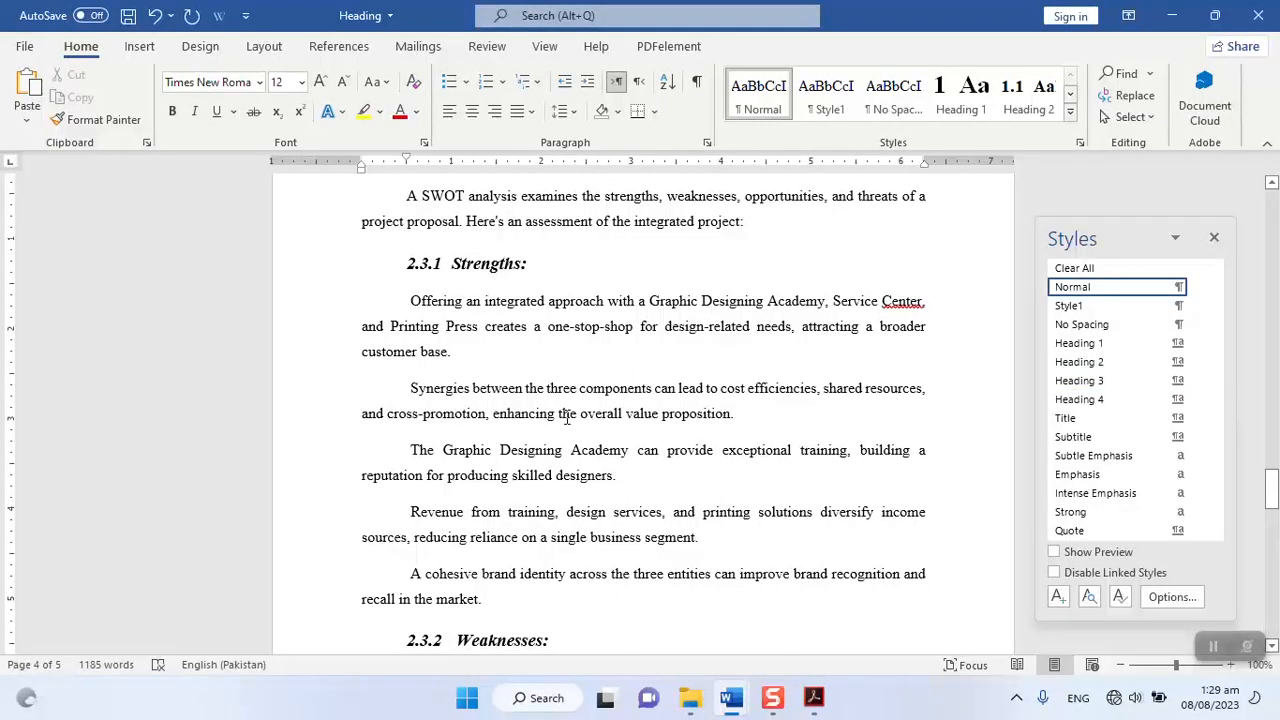
key("Delete")
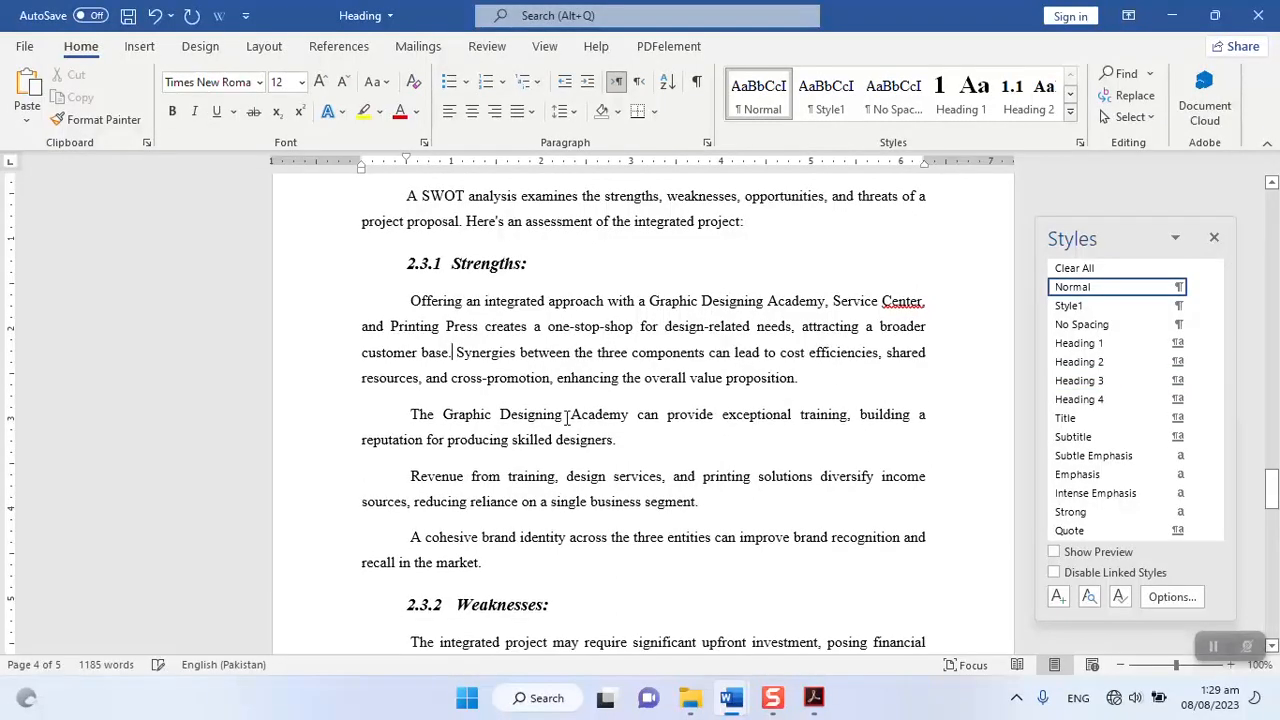
left_click(808, 380)
key("Delete")
left_click(699, 492)
key("Delete")
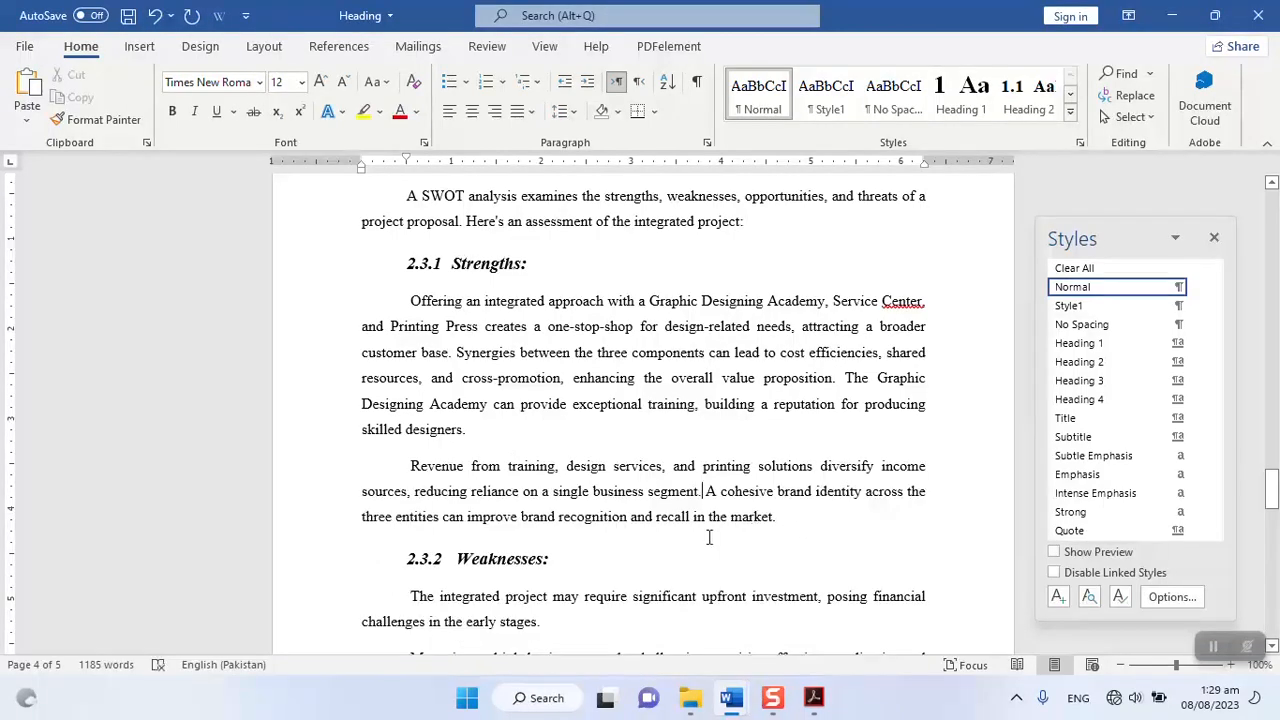
Step: Insert a page break before the CHAPTER 1 line to create a blank page at the start of the document
scroll(716, 541, "up", 6)
scroll(716, 541, "up", 10)
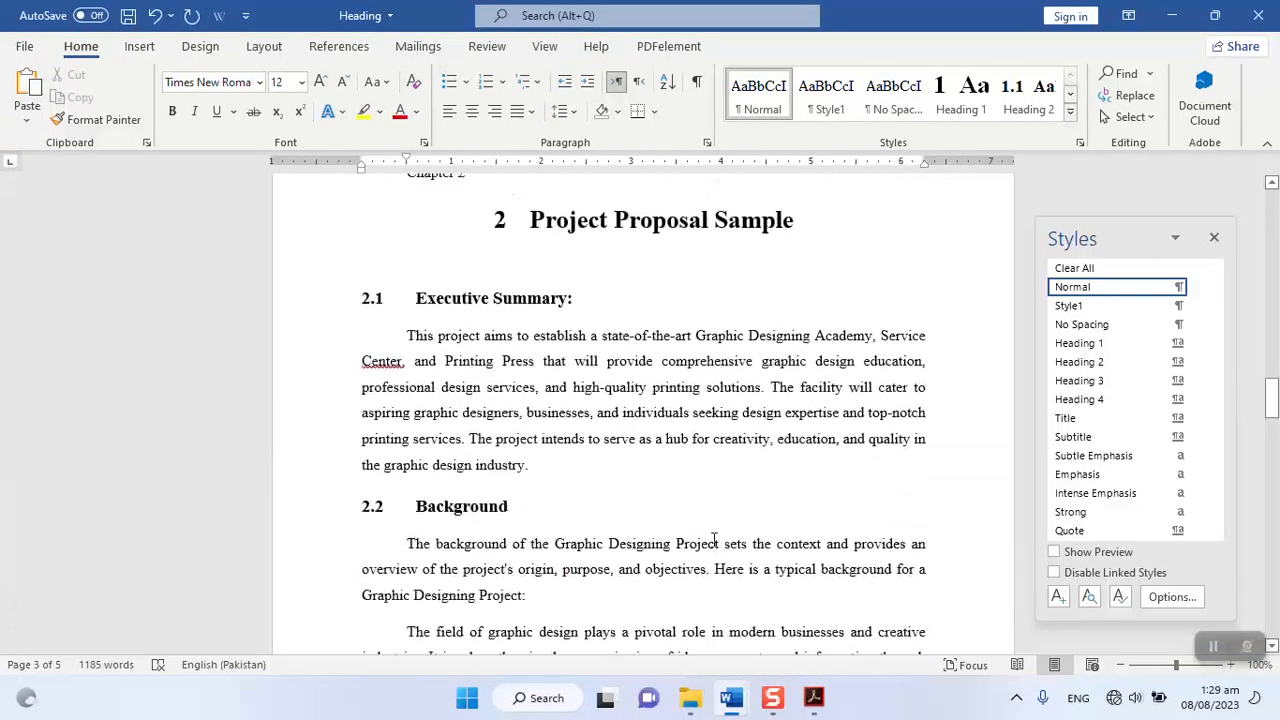
scroll(716, 541, "up", 8)
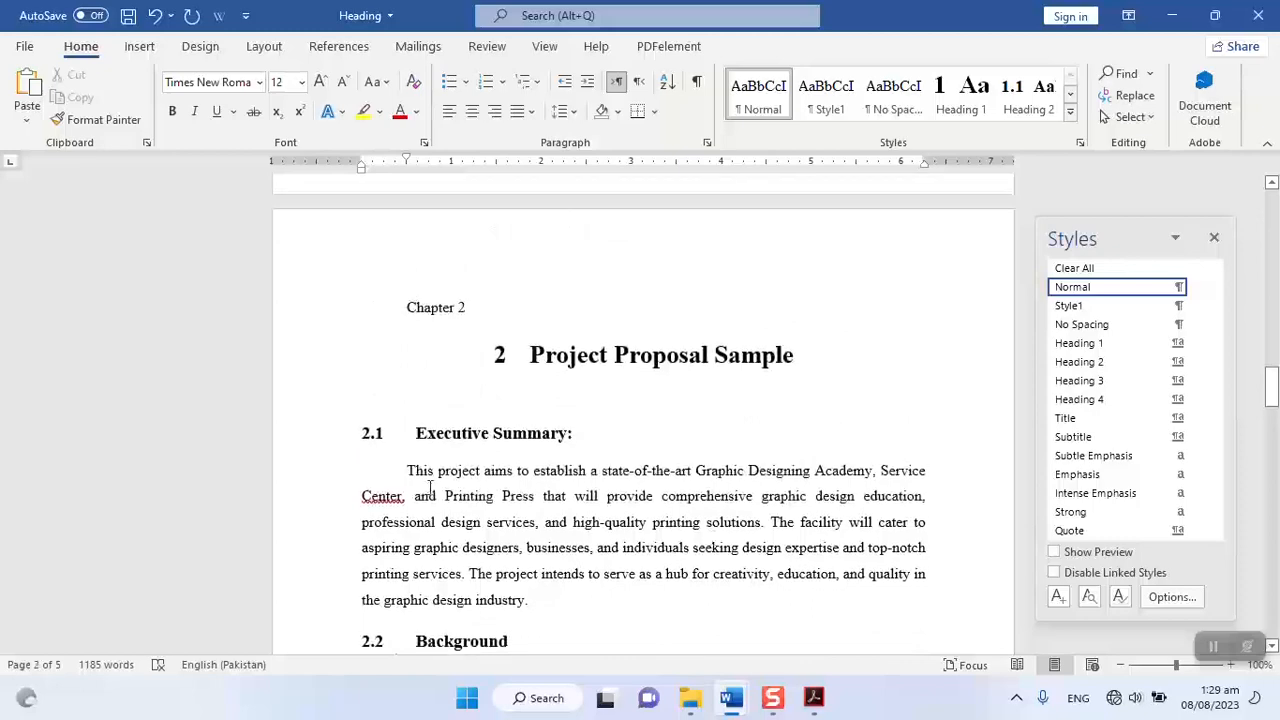
scroll(525, 474, "up", 10)
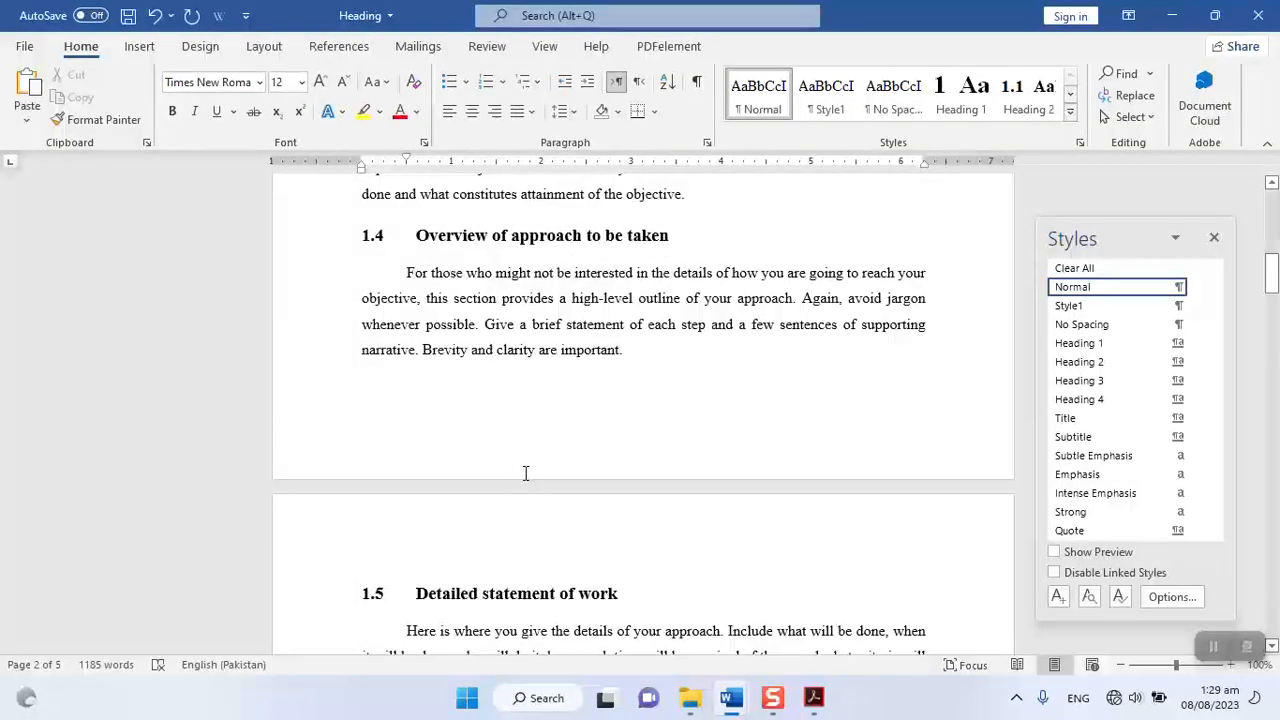
scroll(525, 474, "up", 6)
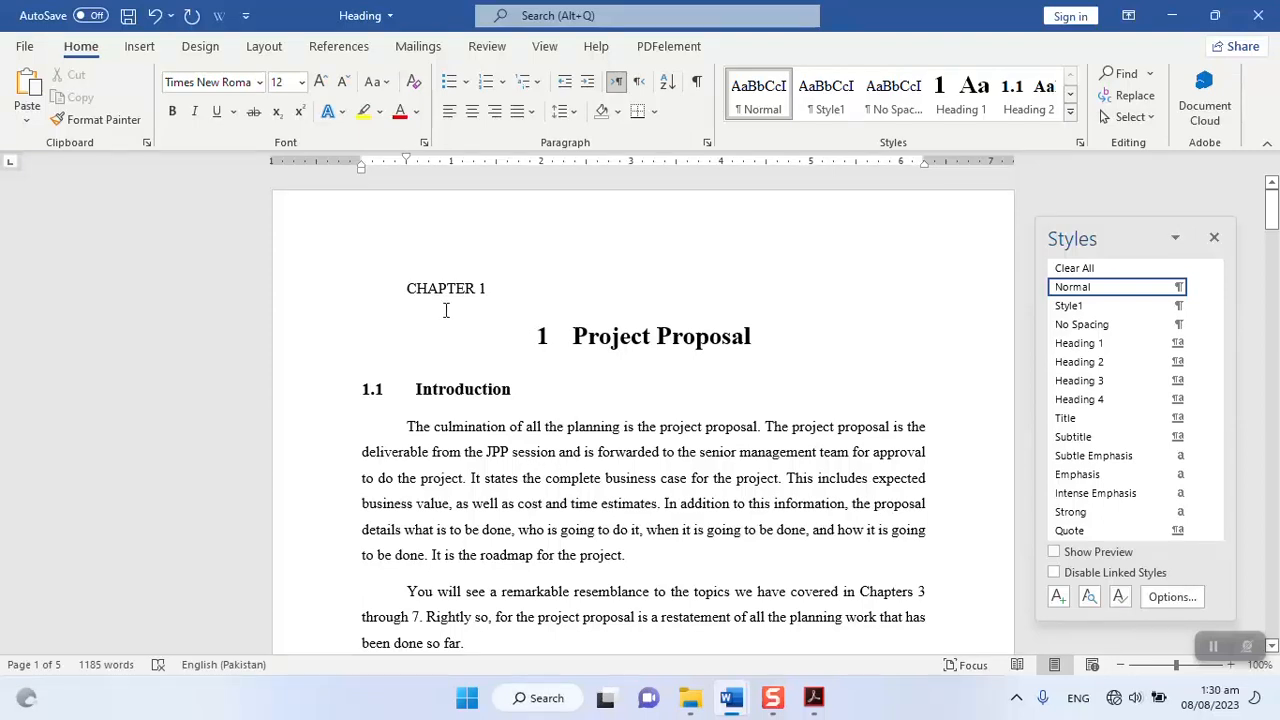
left_click(401, 288)
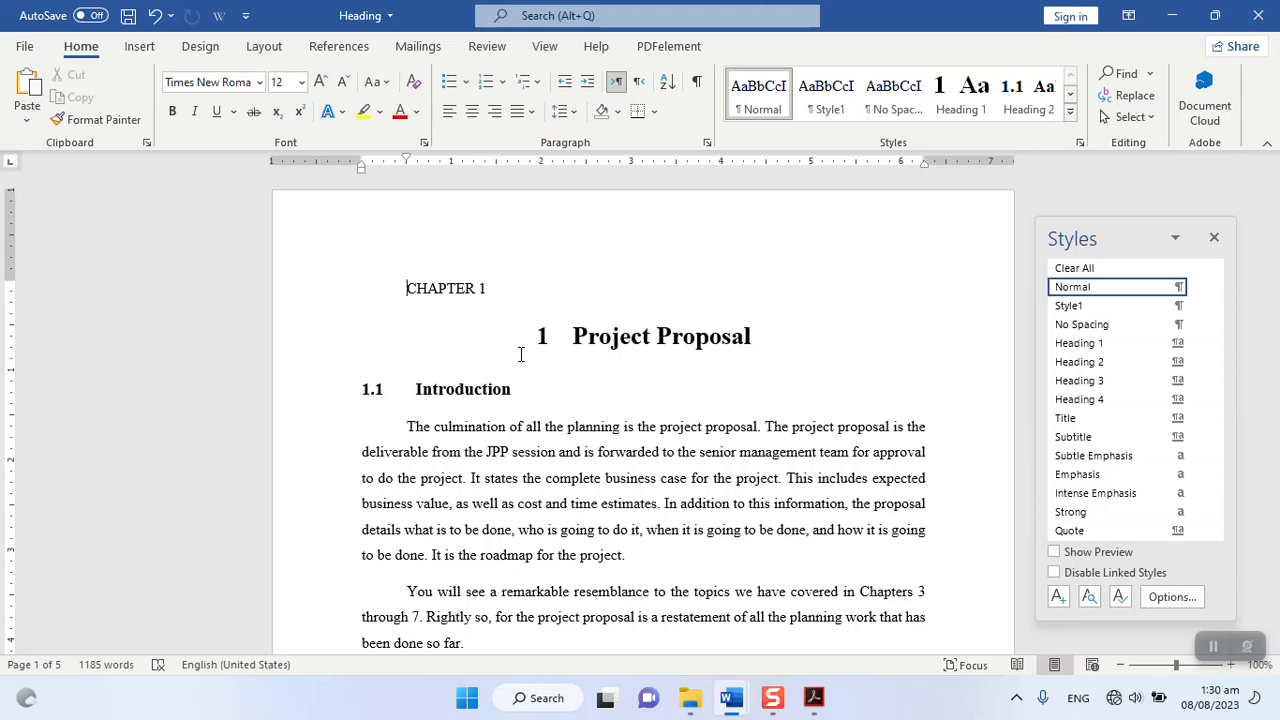
key("ctrl+Return")
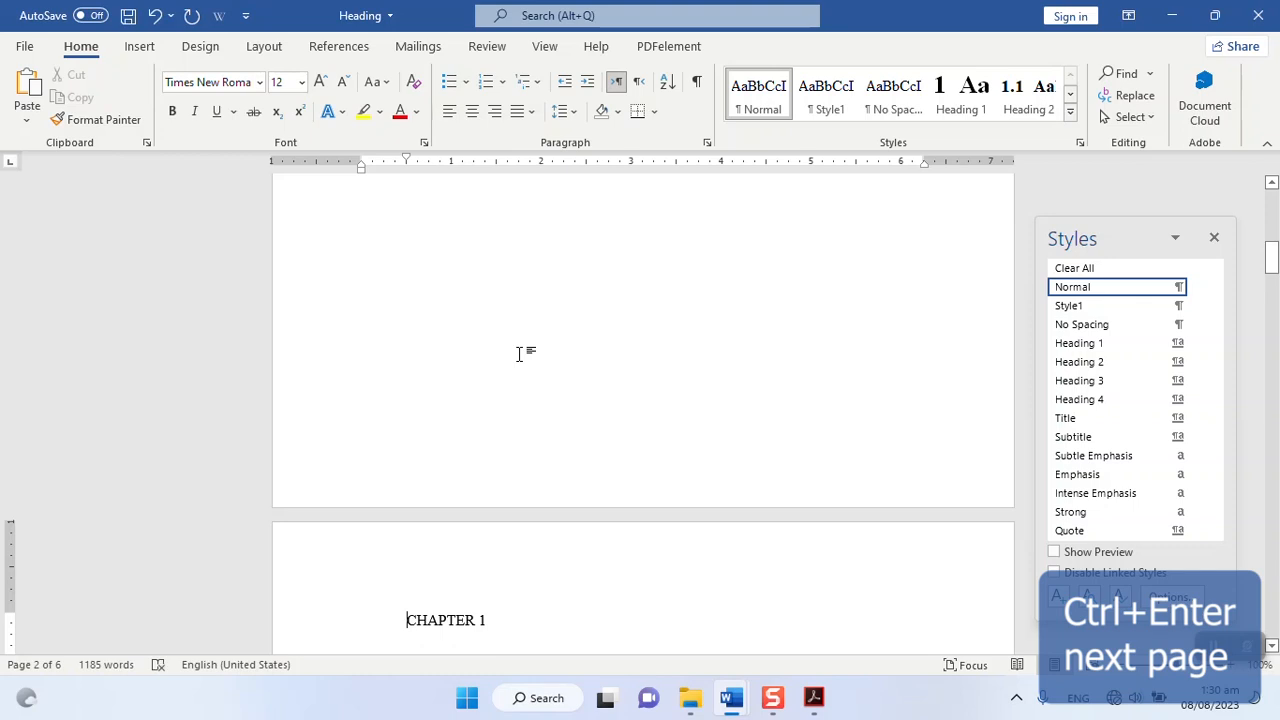
Step: Show the formatting marks and add an empty paragraph above the page break on the first page
scroll(516, 348, "up", 10)
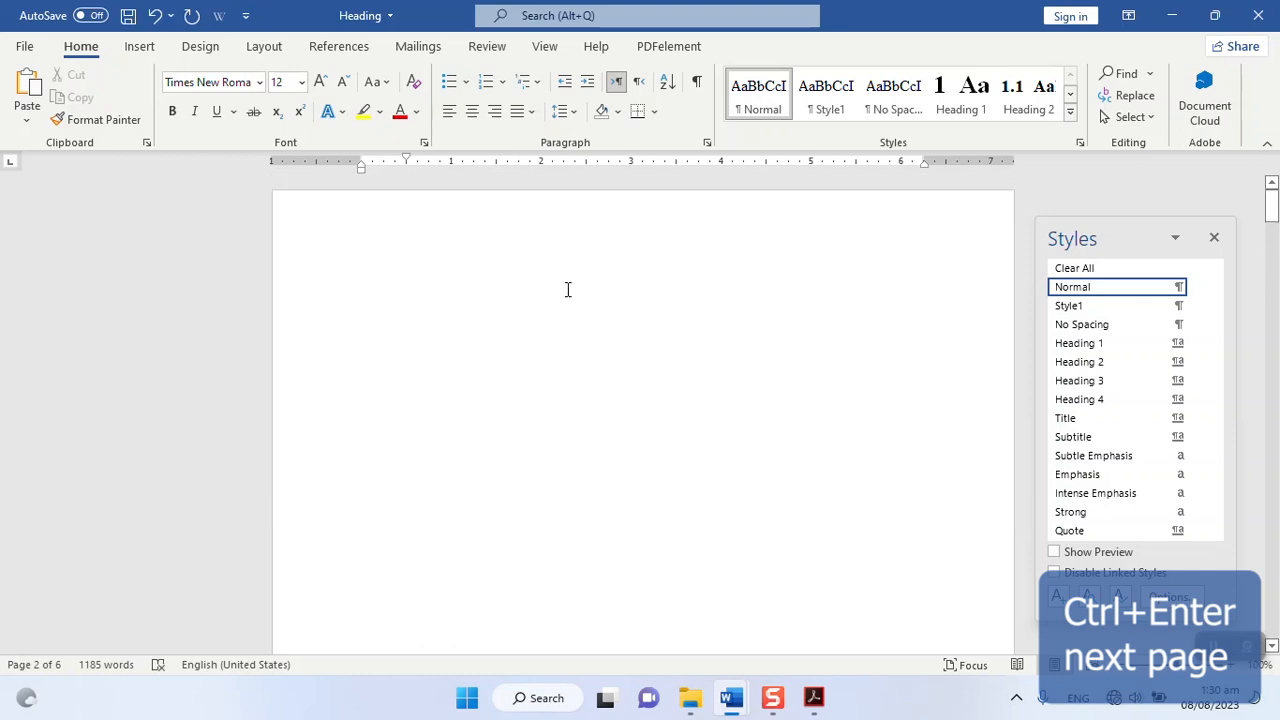
scroll(565, 295, "up", 1)
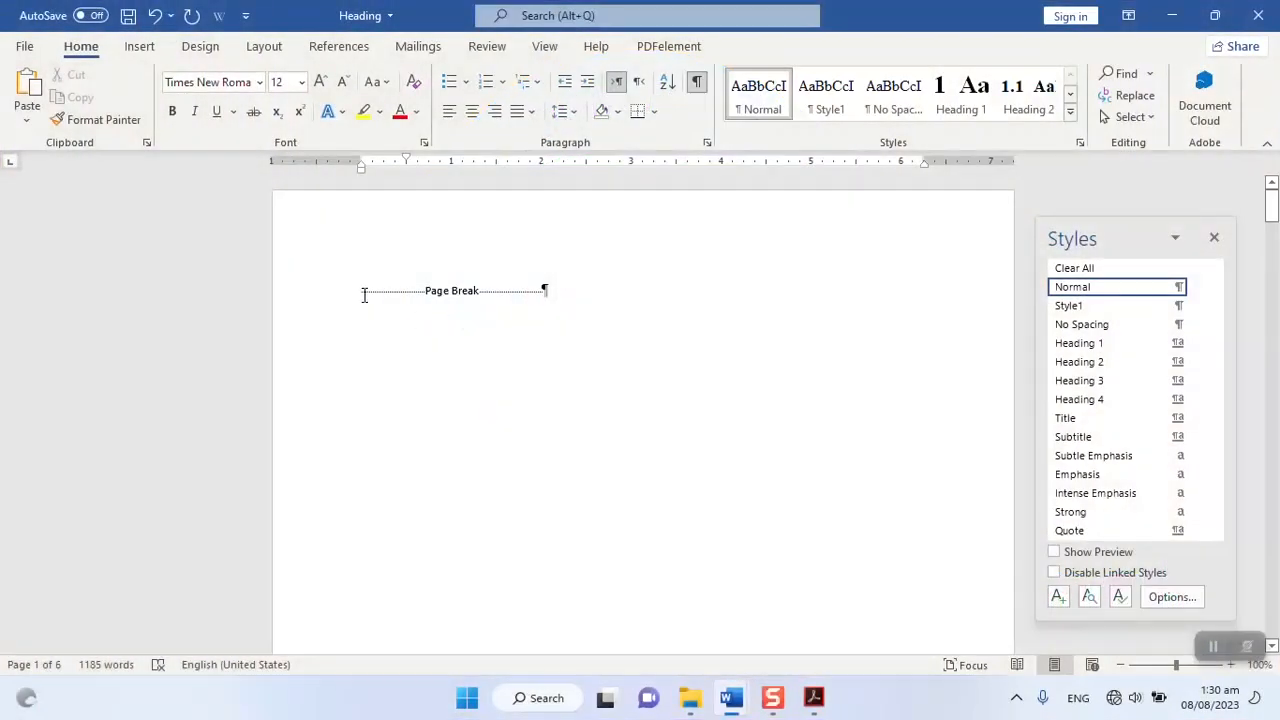
left_click(359, 290)
key("Return")
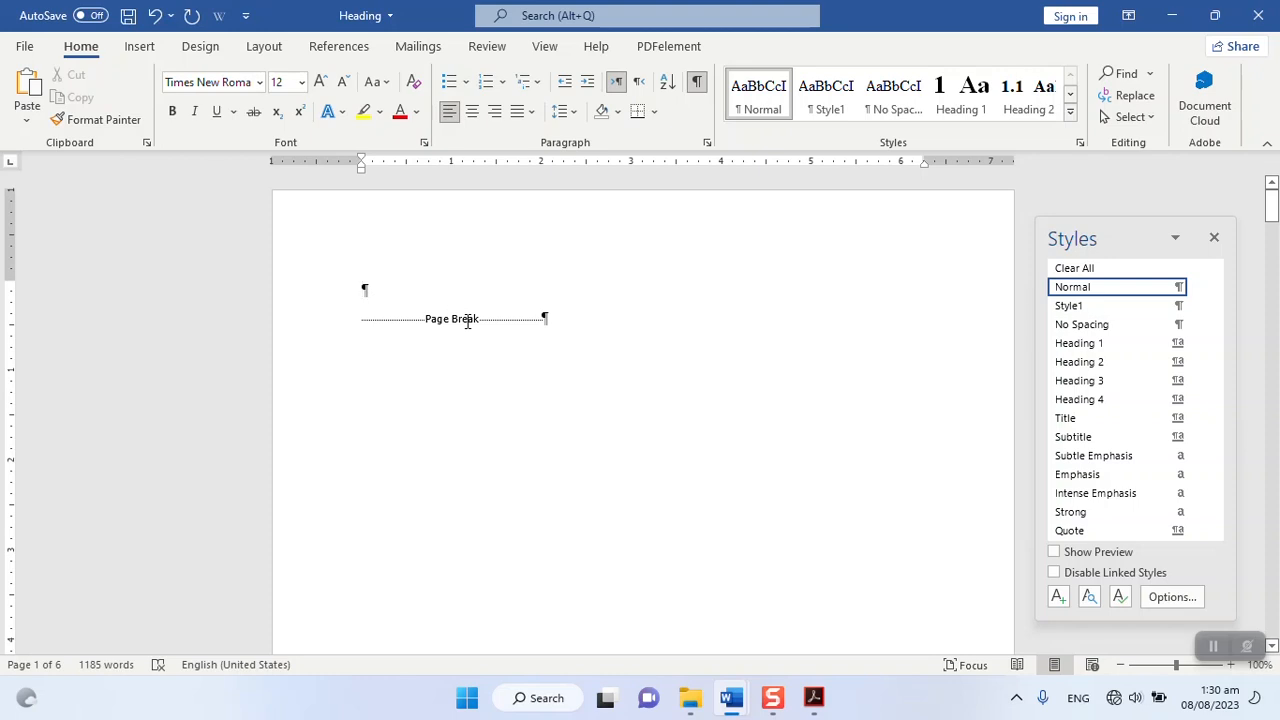
Step: Hide the formatting marks and insert the built-in Automatic Table 2 table of contents on the blank first page
left_click(698, 84)
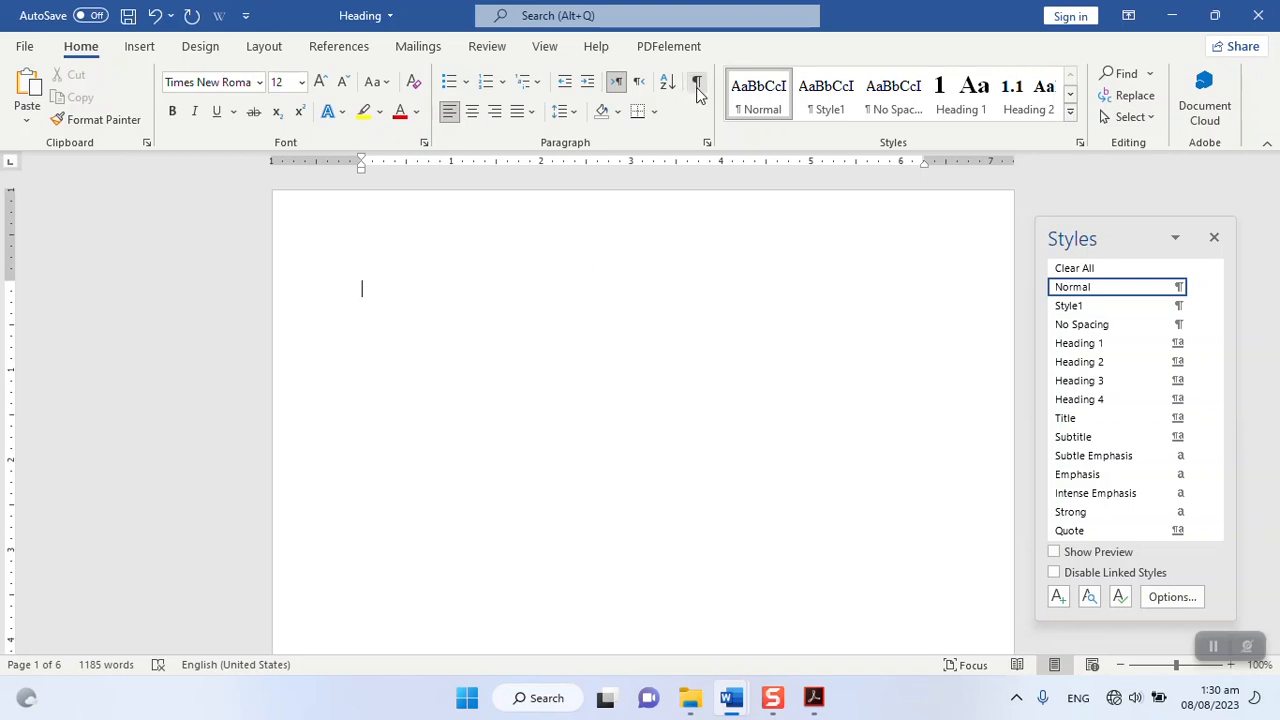
left_click(340, 48)
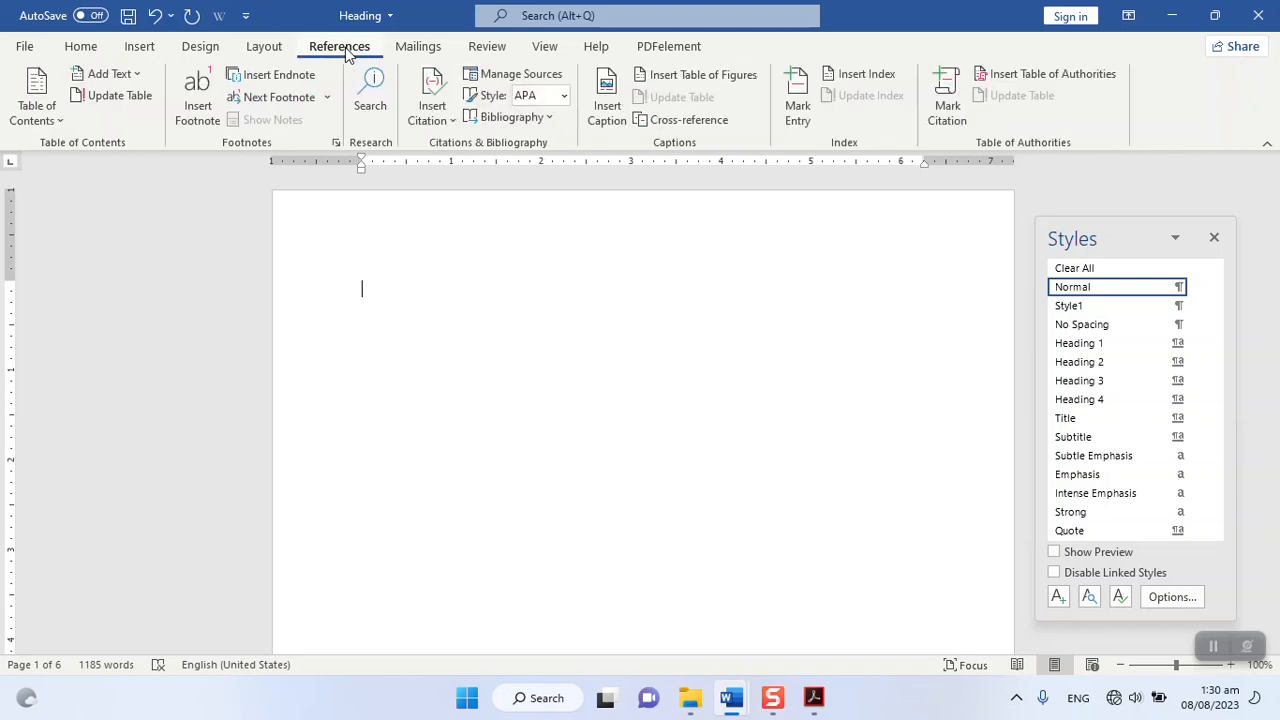
left_click(50, 118)
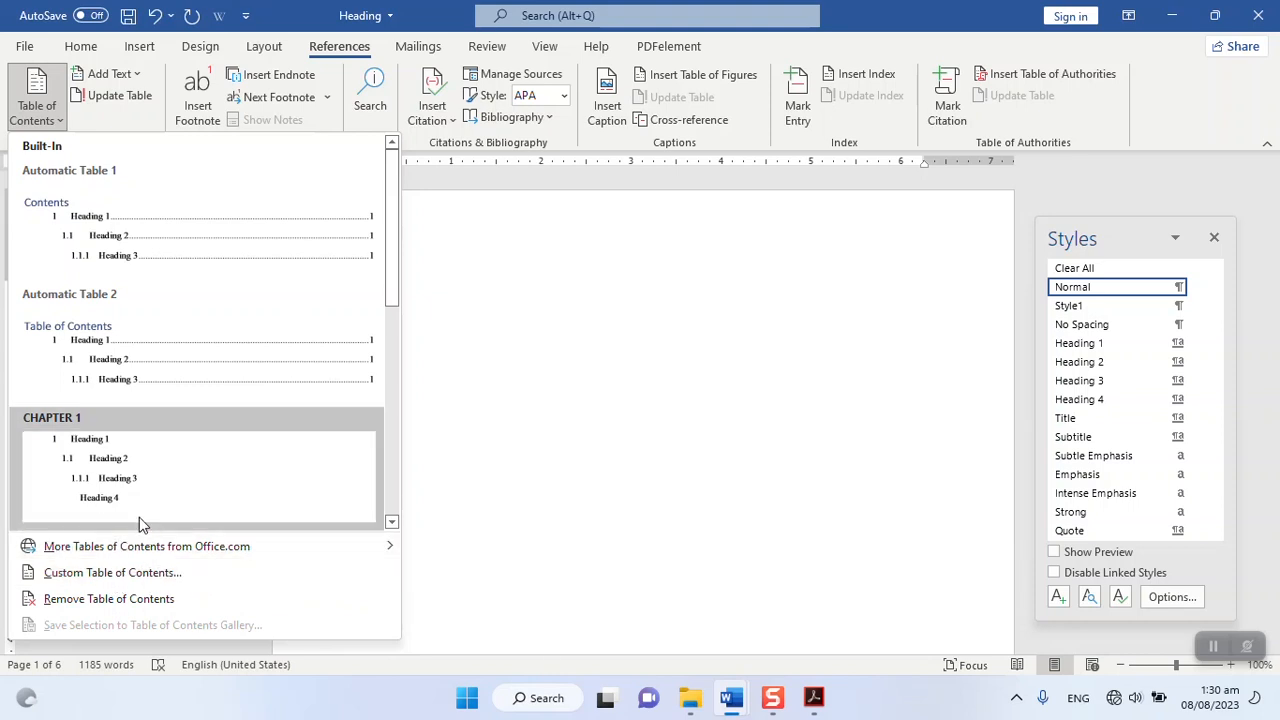
left_click(127, 365)
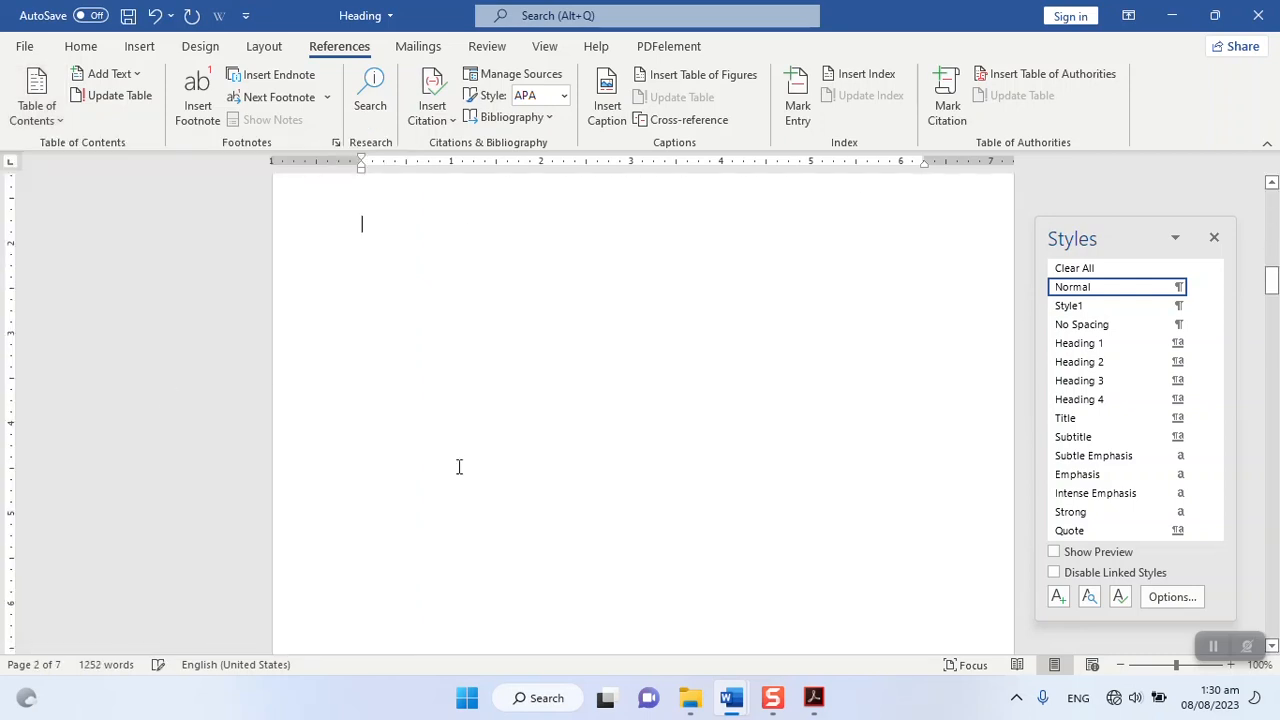
scroll(471, 461, "up", 10)
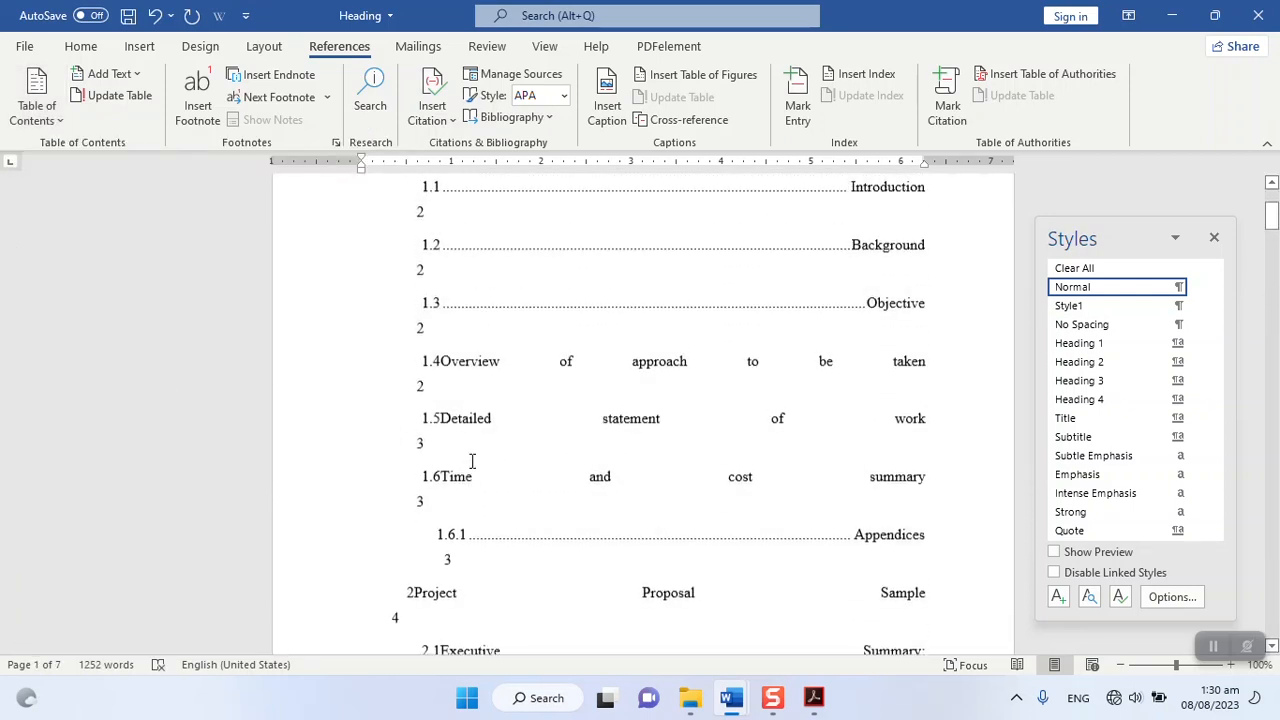
left_click(471, 461)
scroll(472, 461, "up", 3)
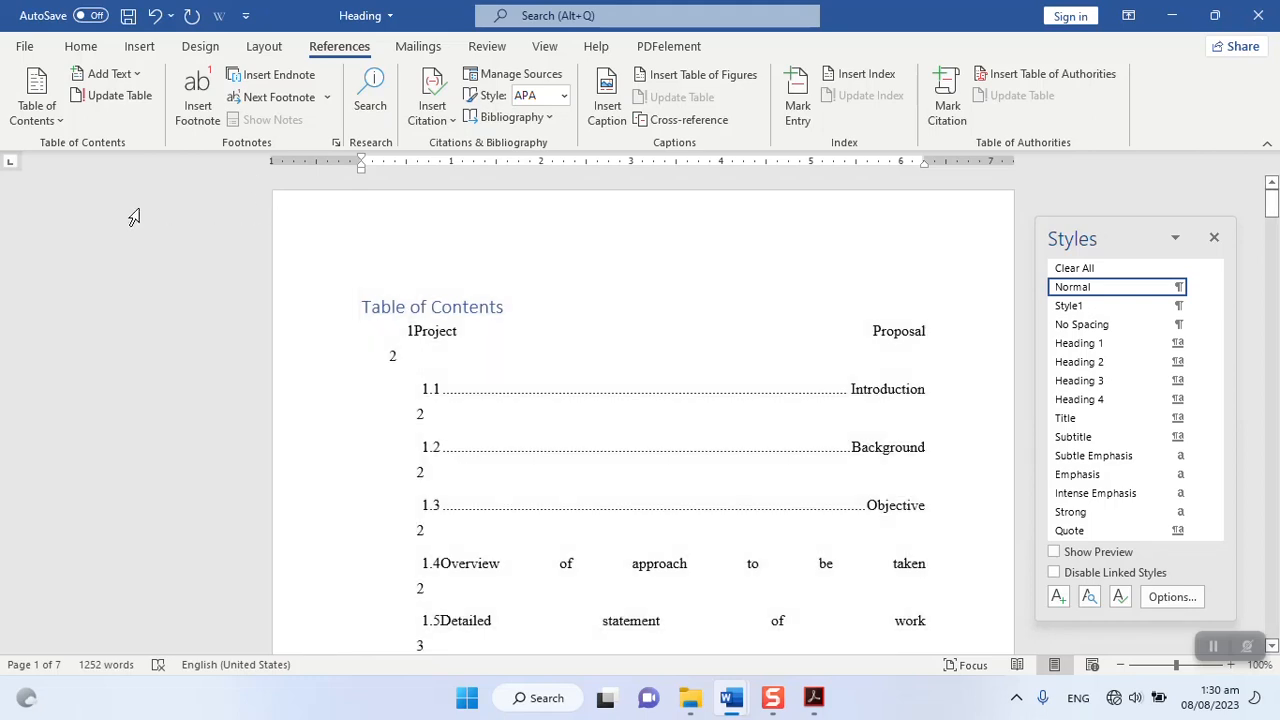
Step: Replace the table of contents with the built-in Automatic Table 1 layout
left_click(61, 121)
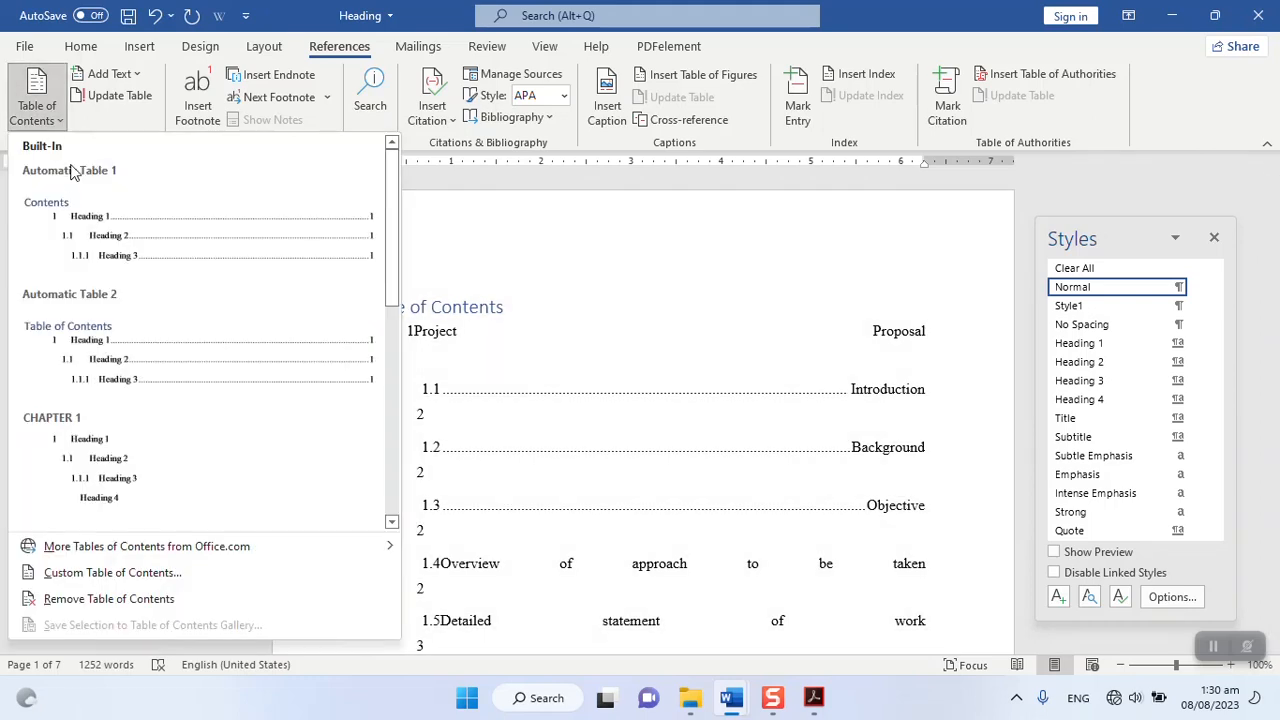
left_click(88, 245)
scroll(450, 401, "up", 7)
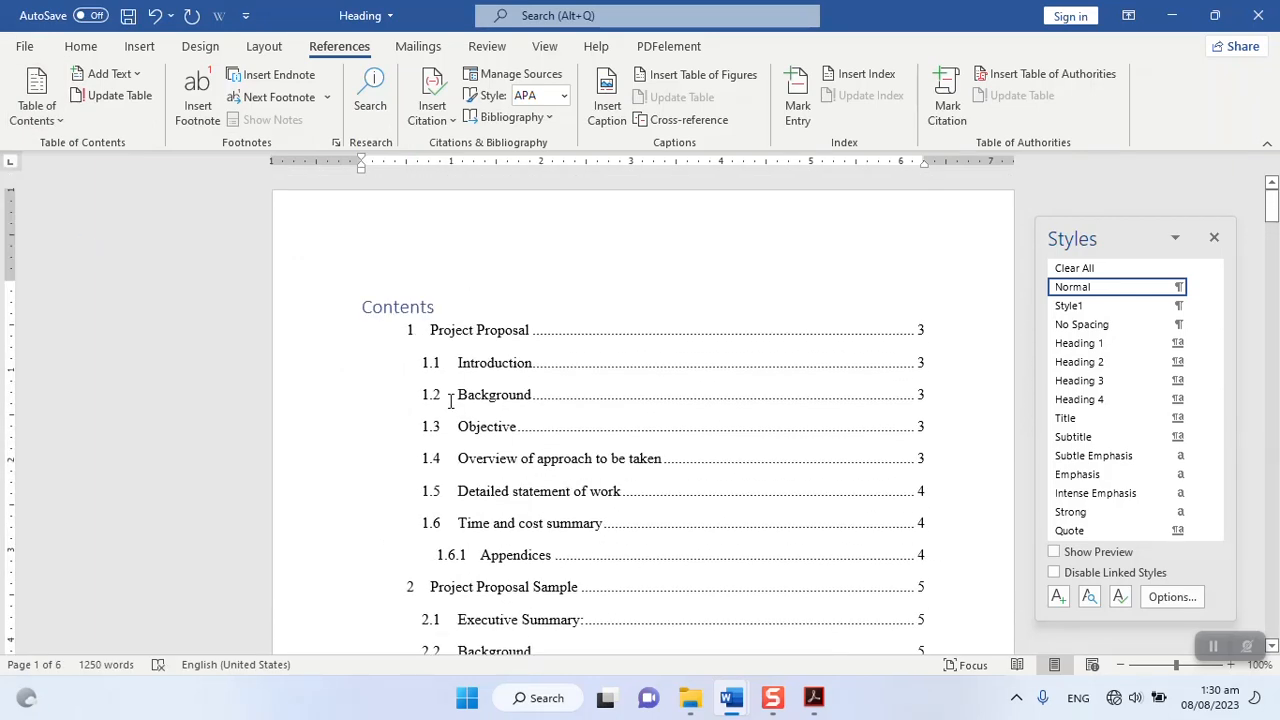
Step: Try the CHAPTER 1 layout for the table of contents on the first page
left_click(55, 118)
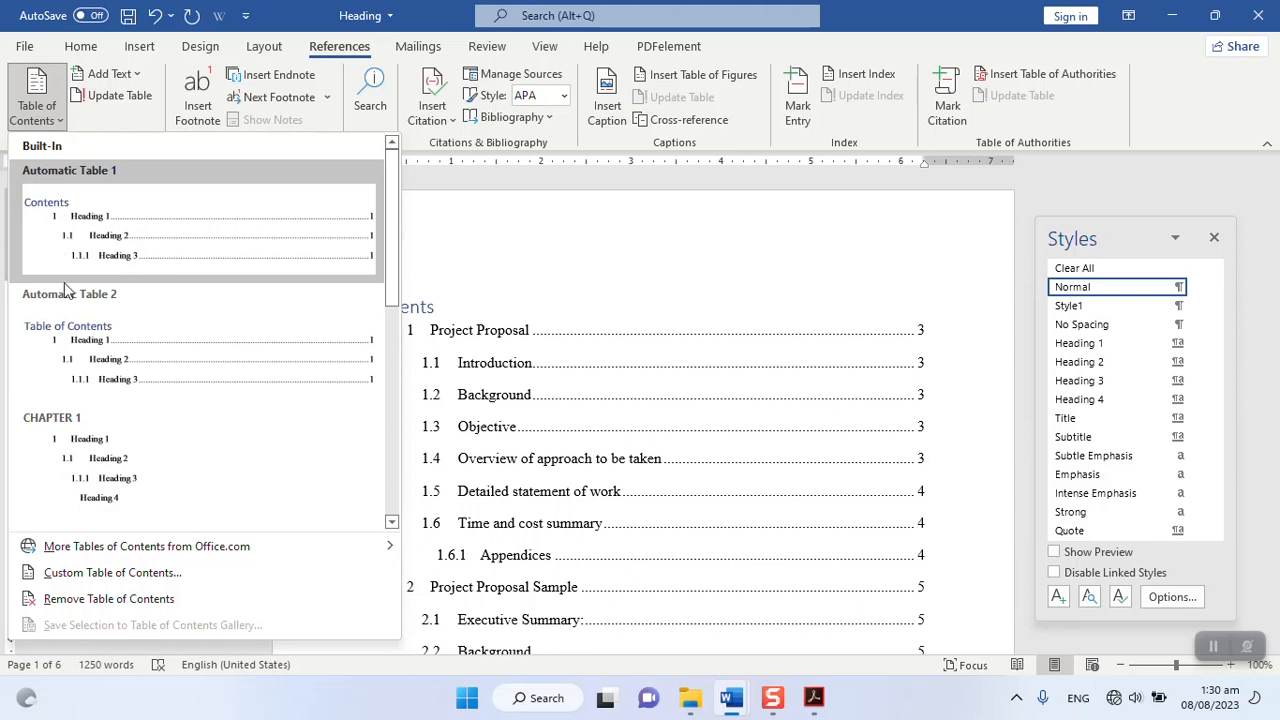
left_click(86, 456)
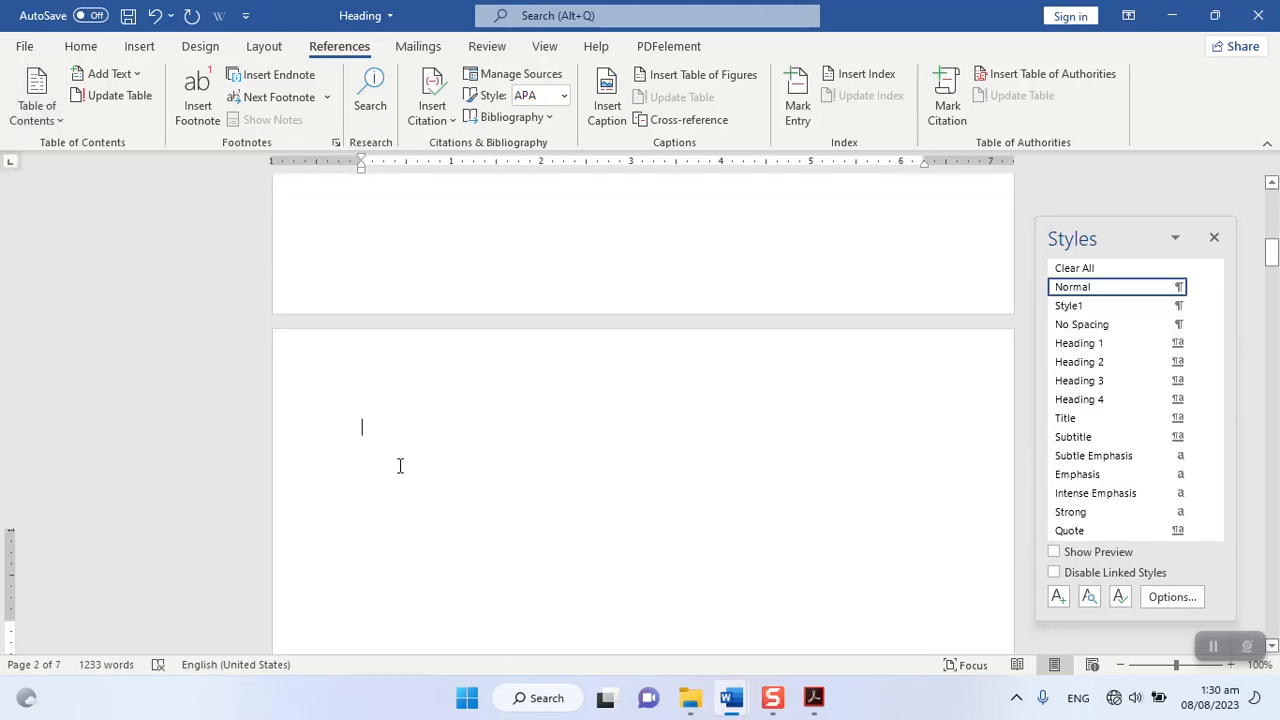
scroll(404, 463, "up", 4)
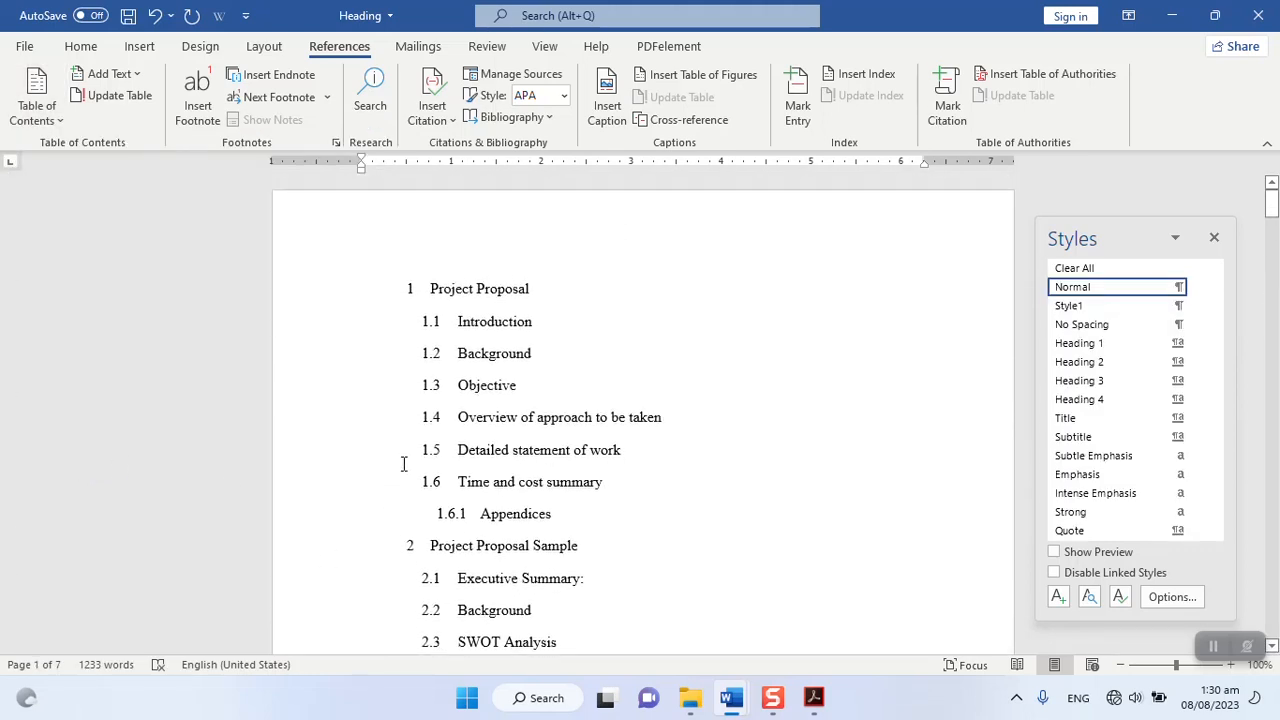
Step: Switch the table of contents back to the Automatic Table 1 layout and review its entries and page numbers
left_click(50, 110)
left_click(72, 234)
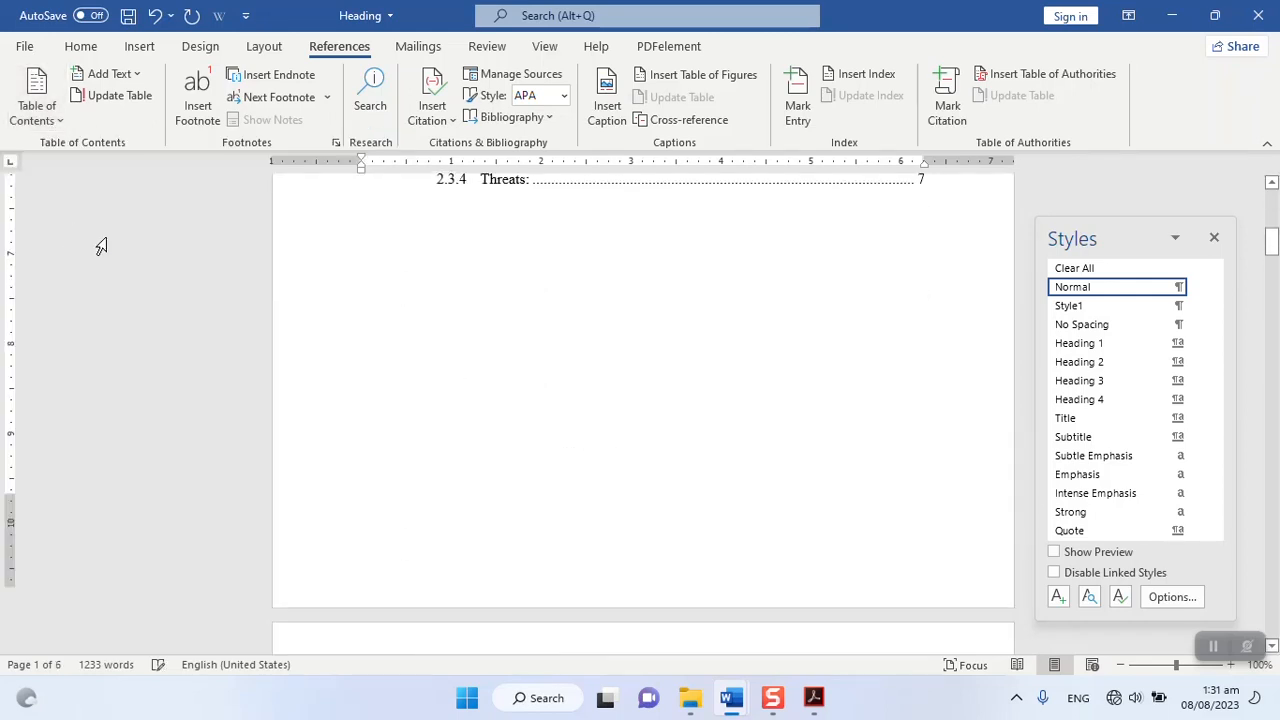
scroll(512, 383, "up", 8)
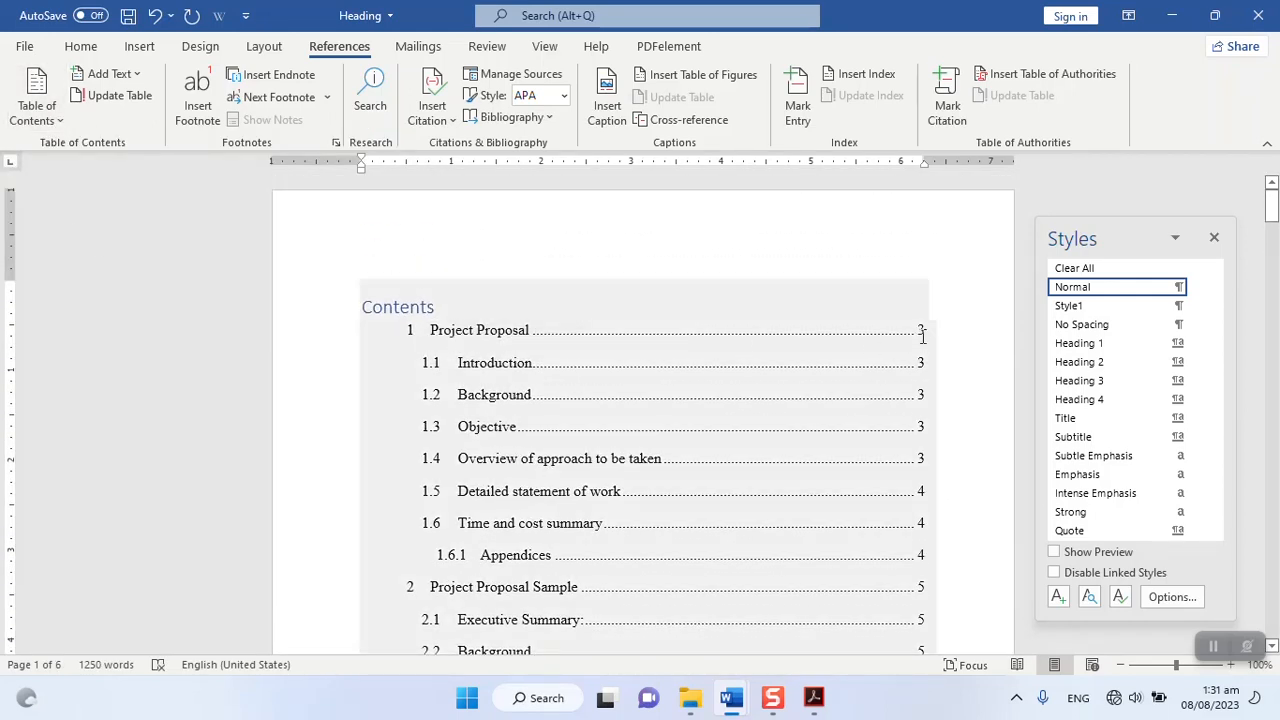
scroll(895, 545, "down", 3)
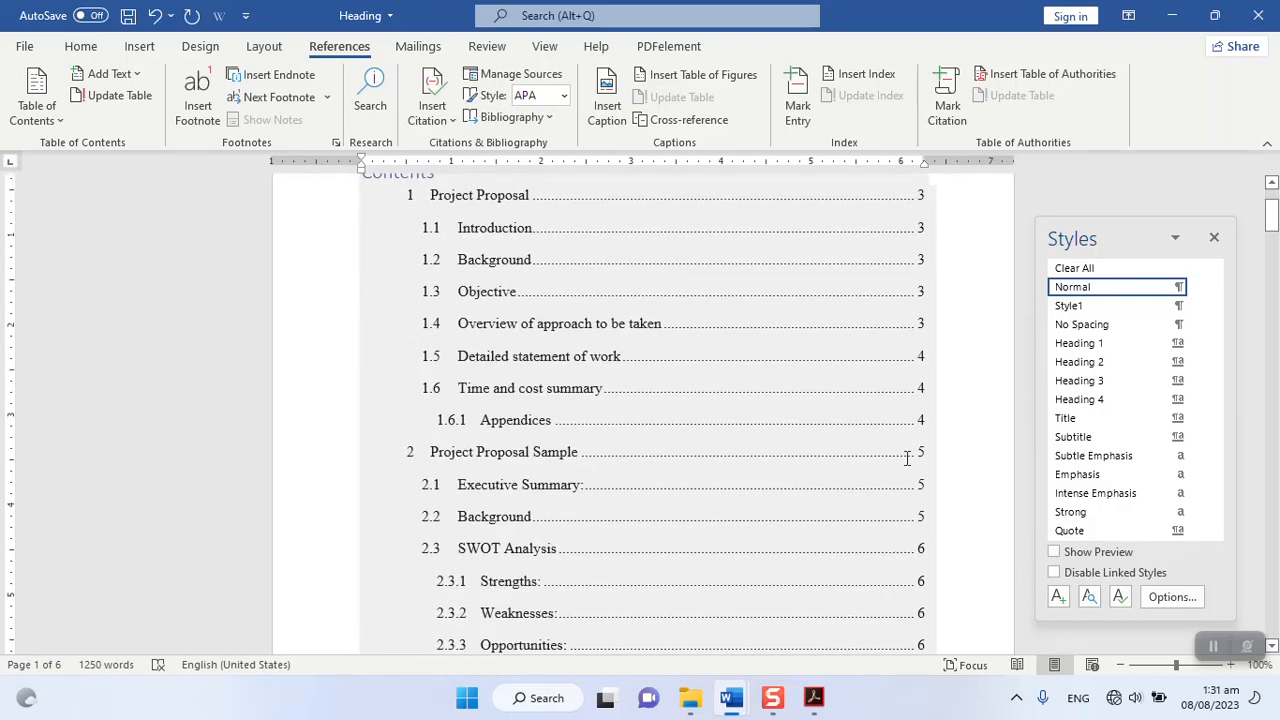
scroll(918, 520, "down", 3)
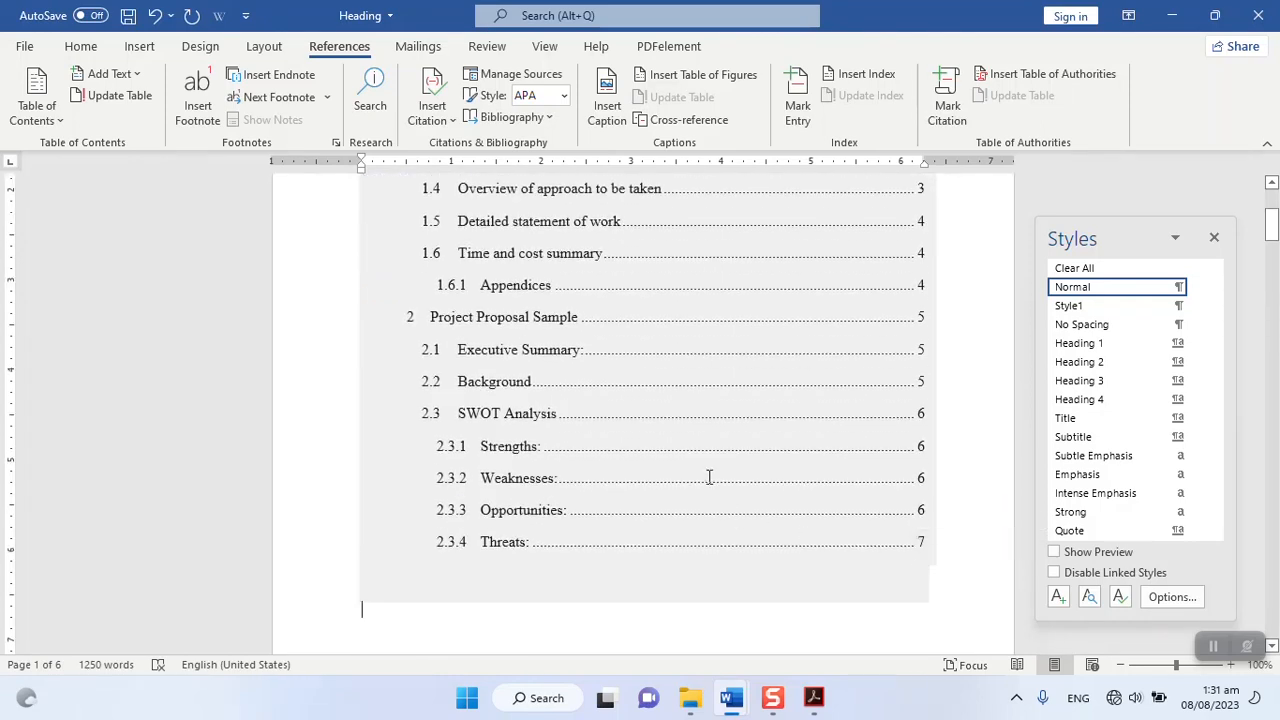
scroll(709, 472, "up", 6)
Step: Create a custom table of contents in the Fancy format, replacing the existing table
left_click(58, 118)
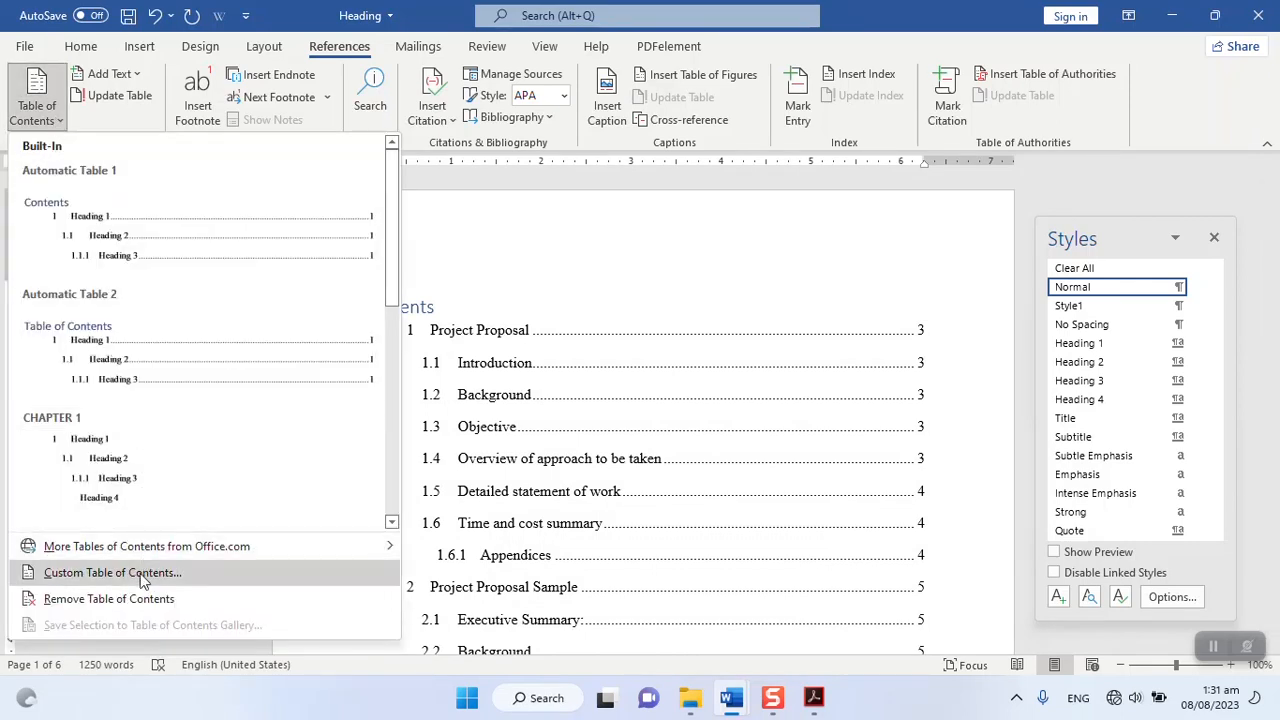
left_click(140, 576)
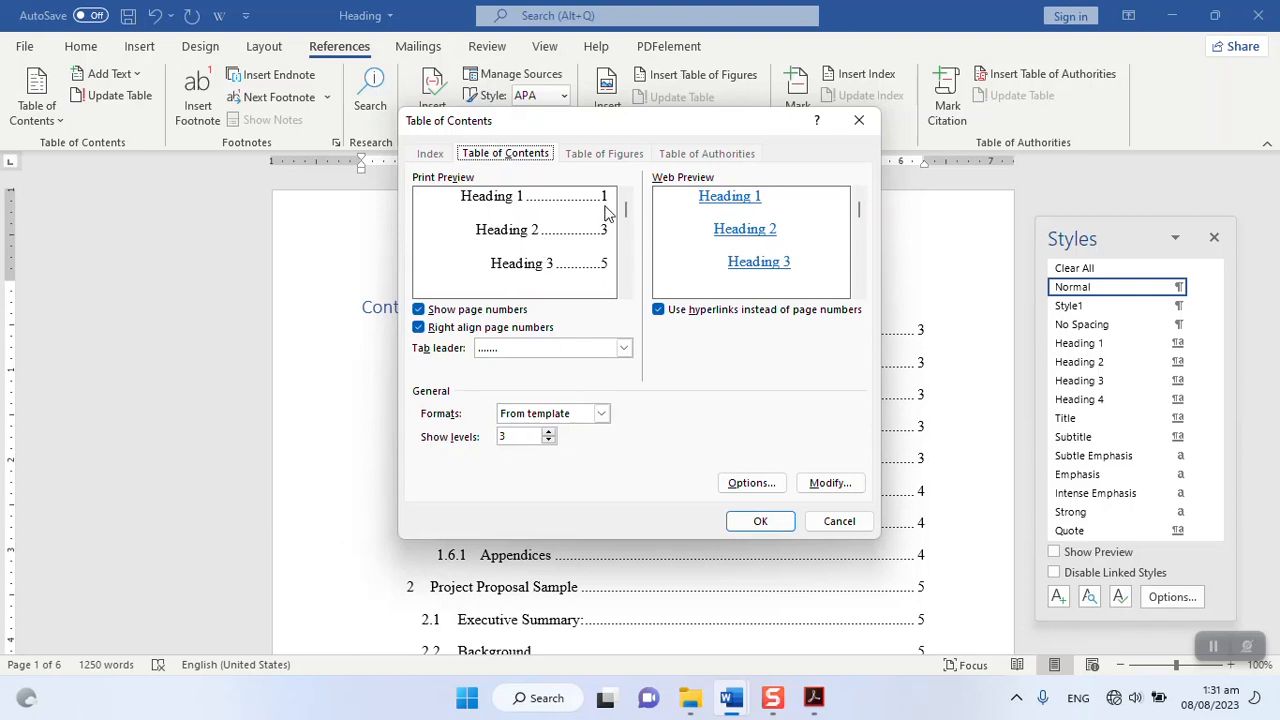
left_click(601, 413)
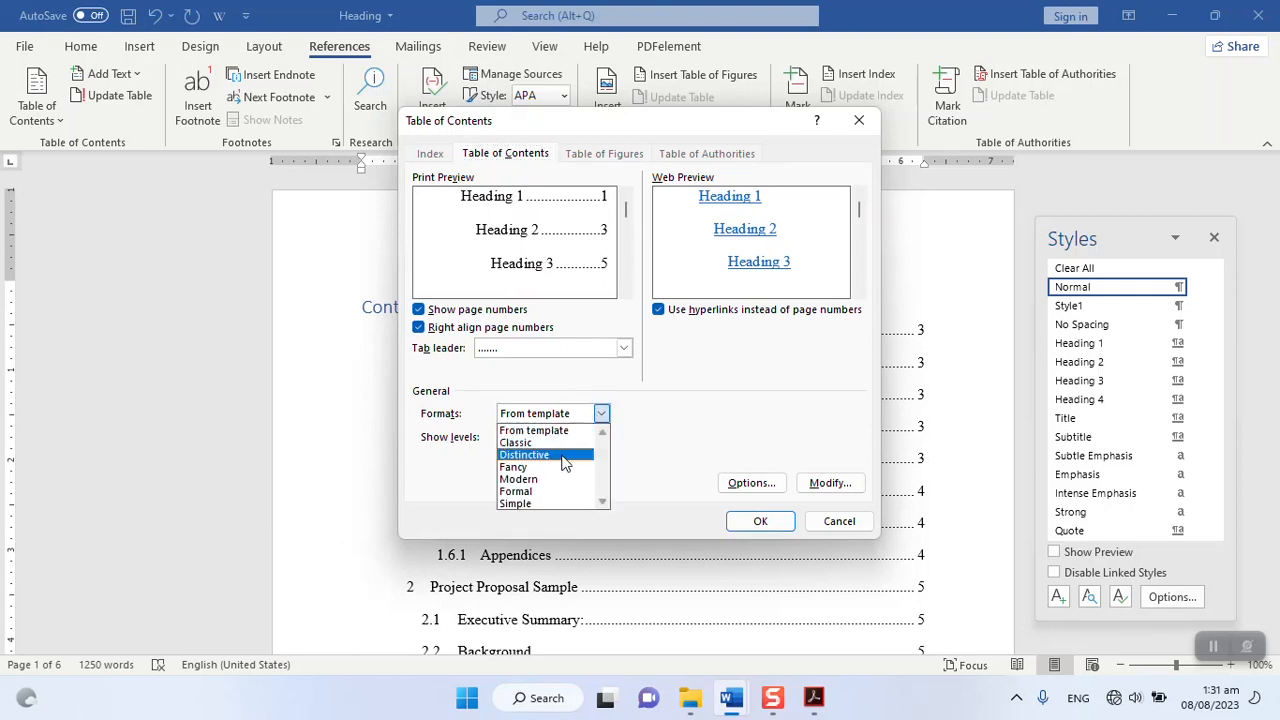
left_click(514, 467)
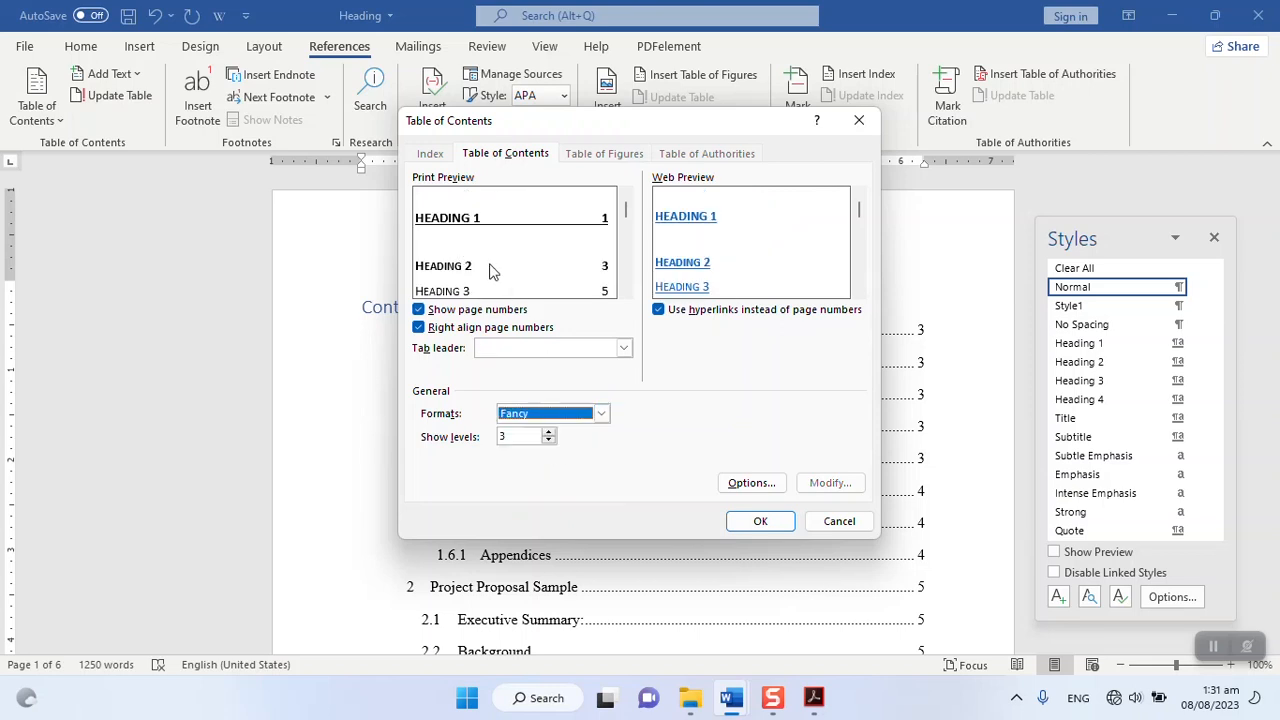
left_click(752, 520)
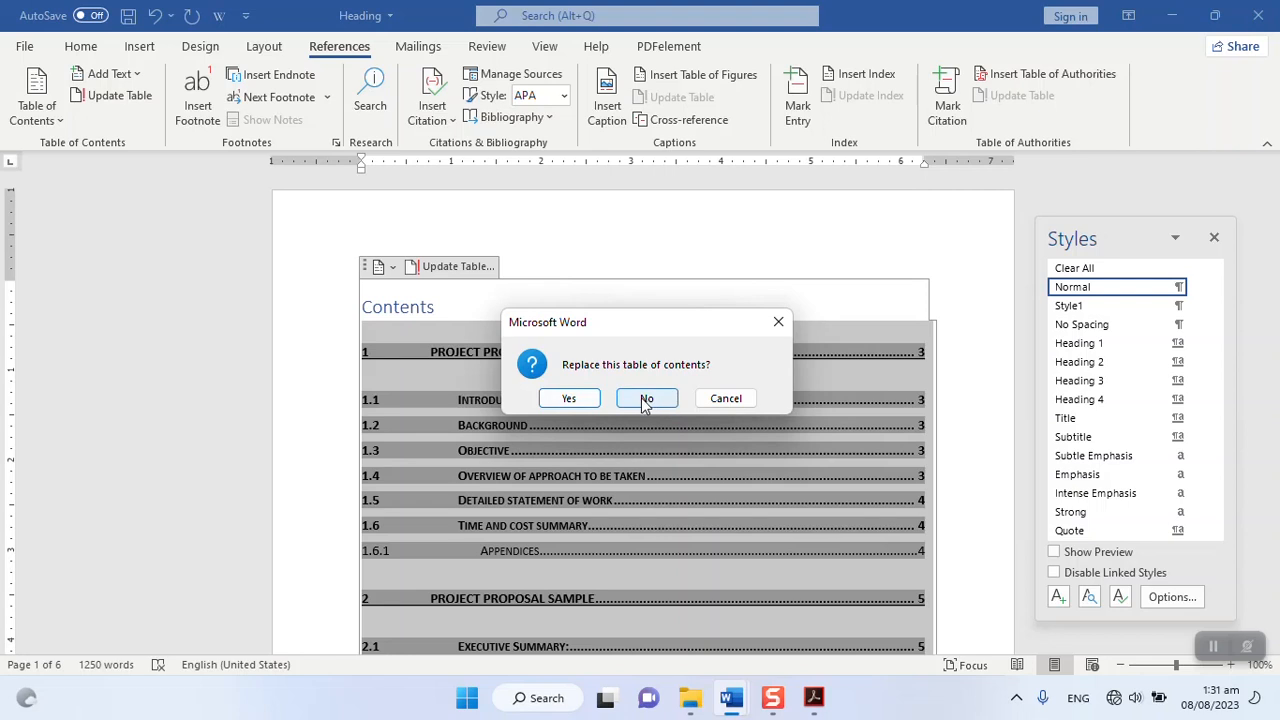
left_click(583, 398)
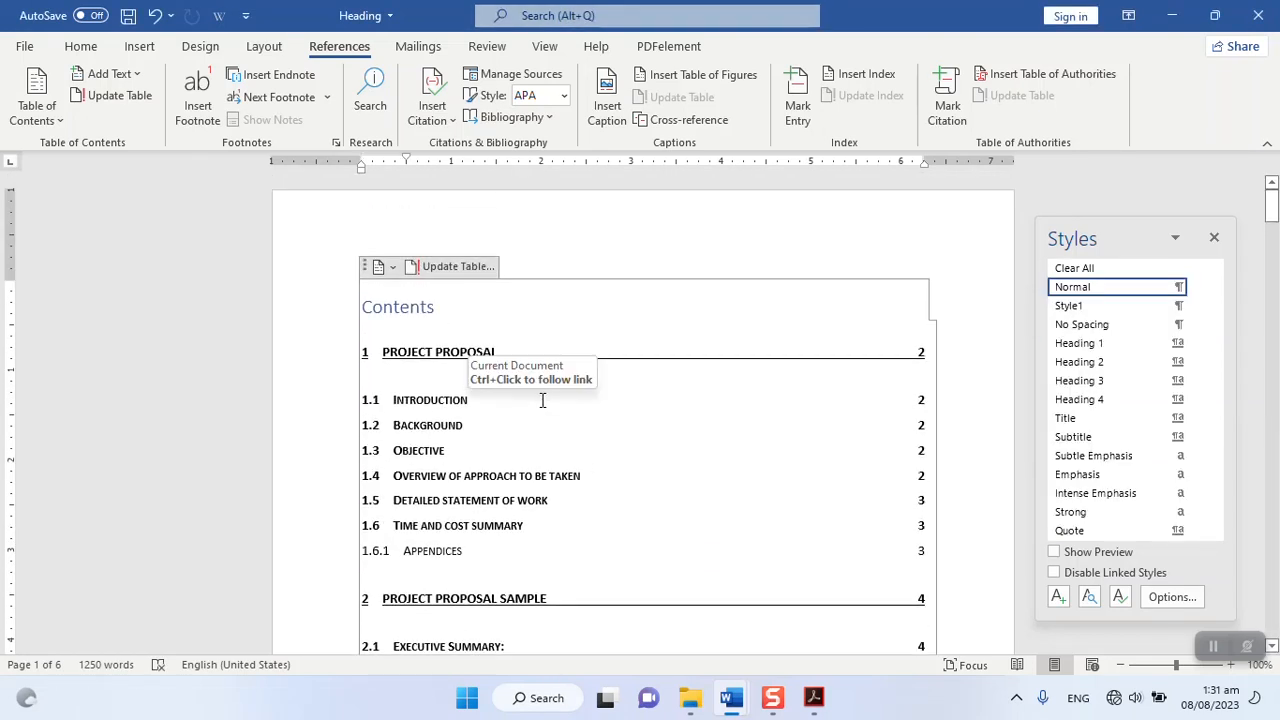
Step: Review the table of contents and compare its entries with the numbered headings in both chapters
scroll(583, 517, "down", 3)
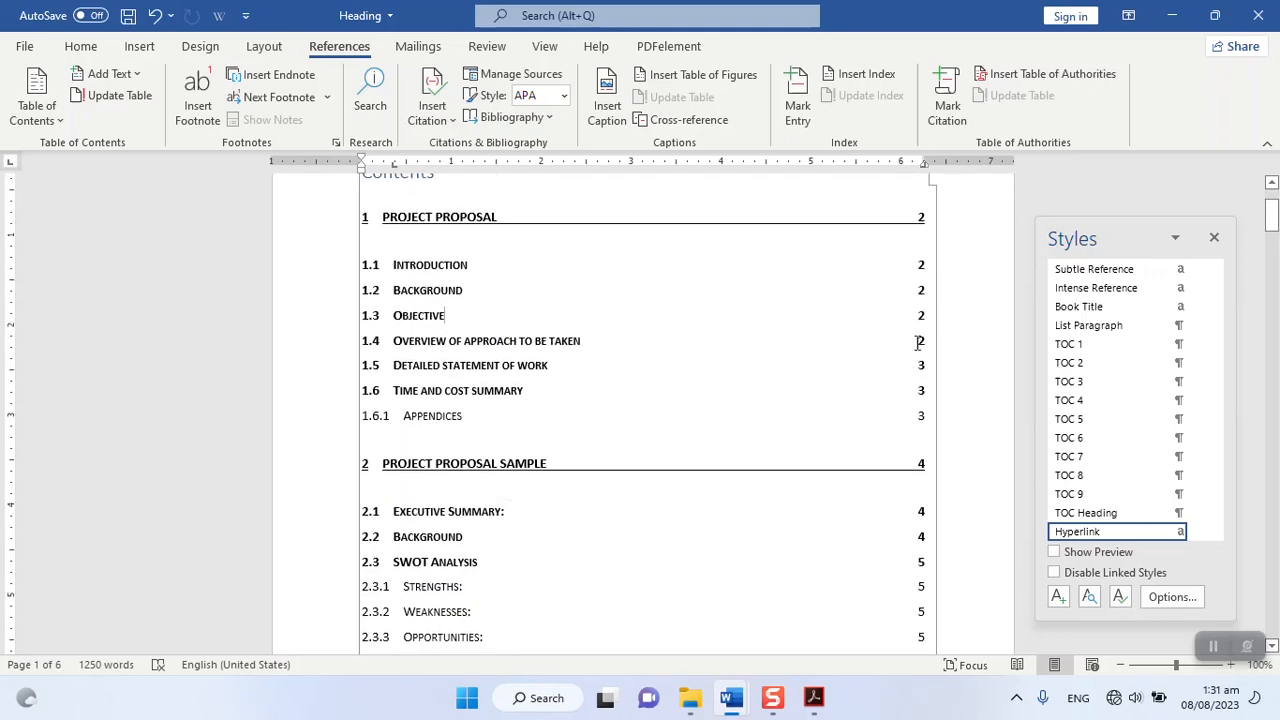
scroll(475, 228, "down", 3)
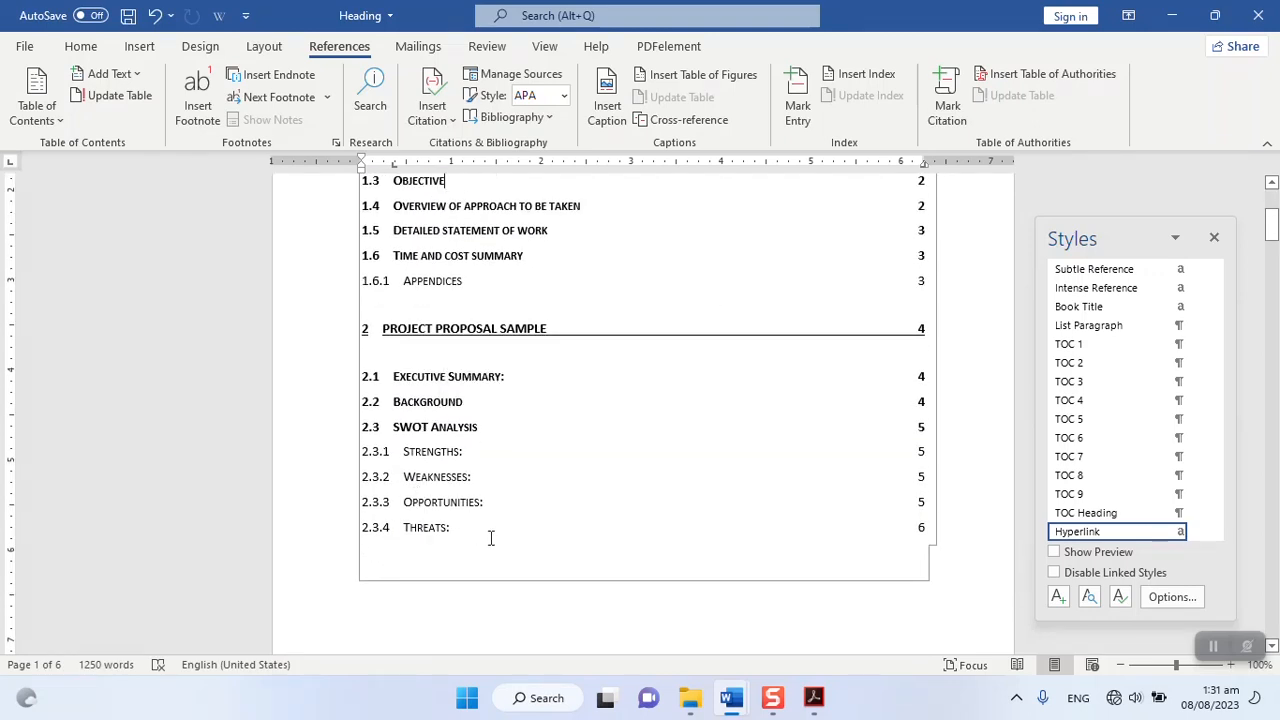
scroll(611, 520, "down", 12)
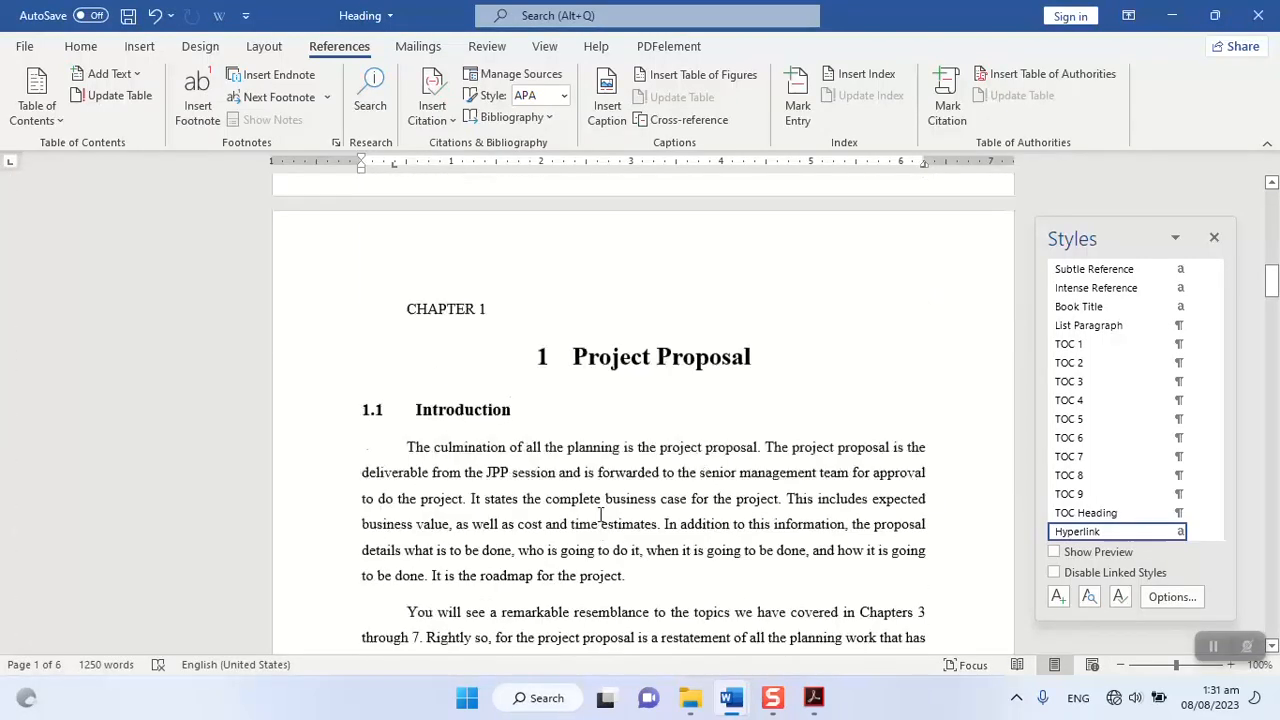
scroll(600, 515, "down", 6)
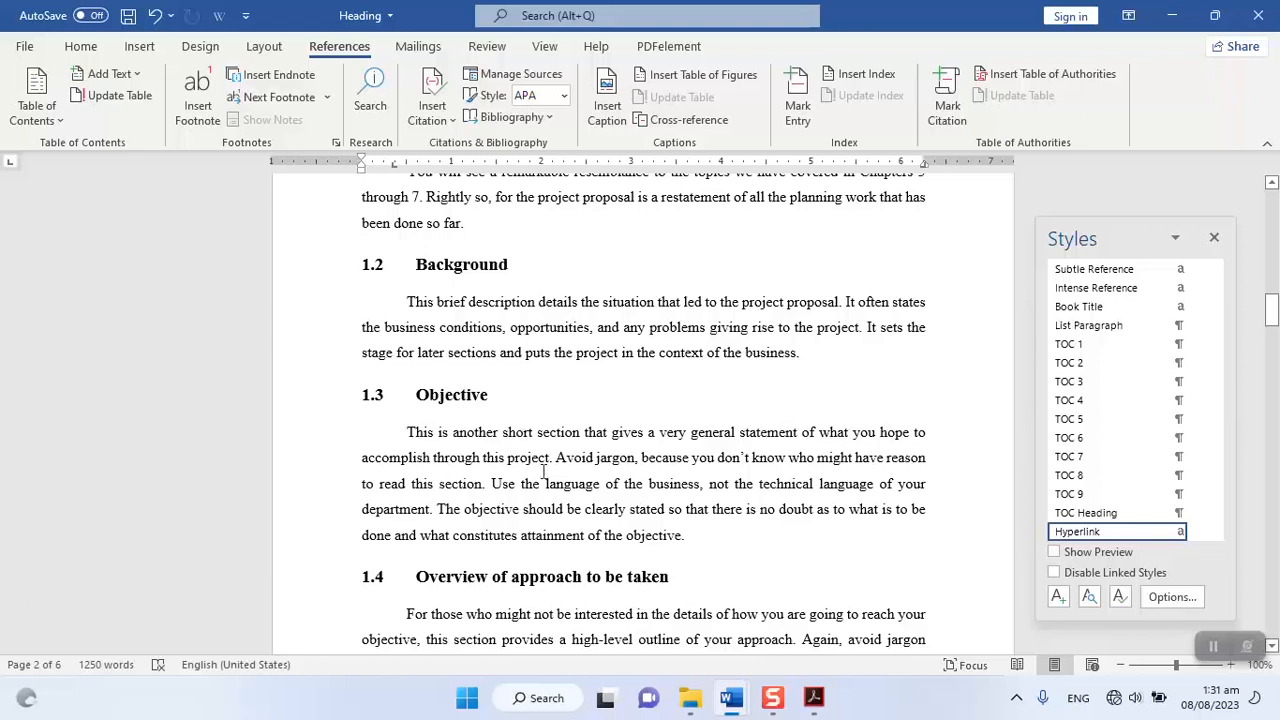
scroll(558, 494, "down", 3)
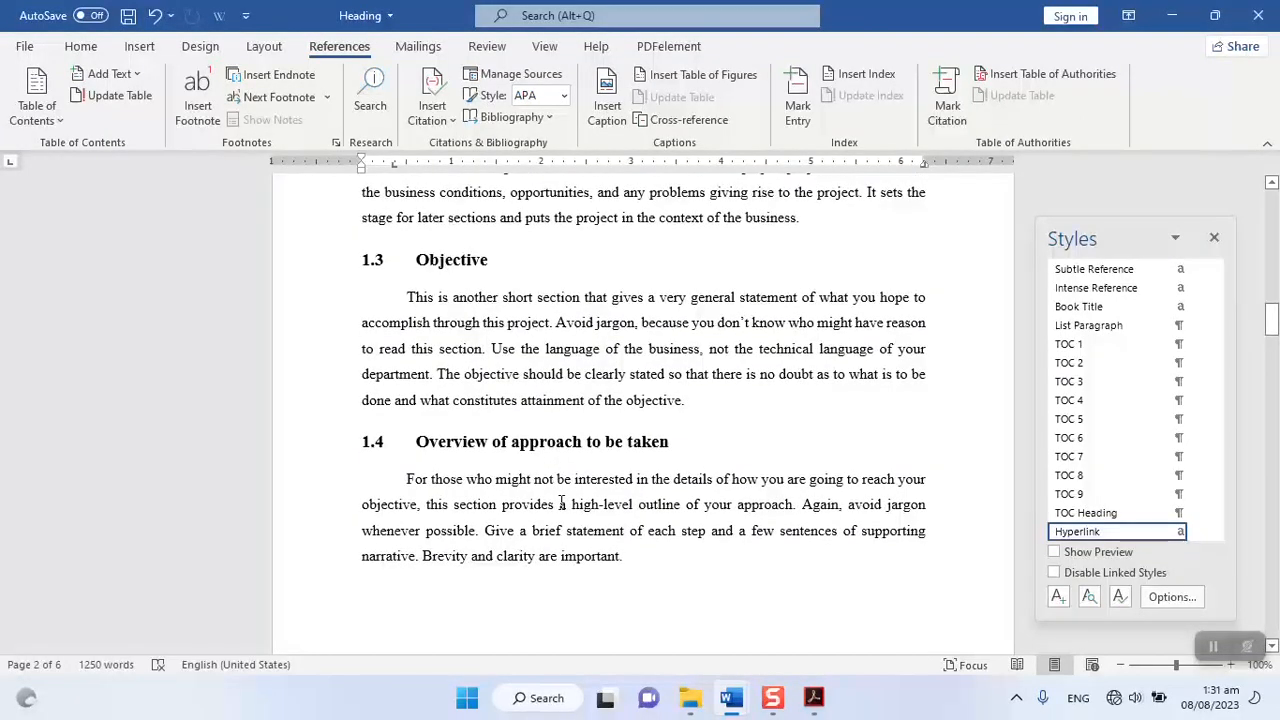
scroll(561, 503, "down", 20)
scroll(562, 504, "down", 5)
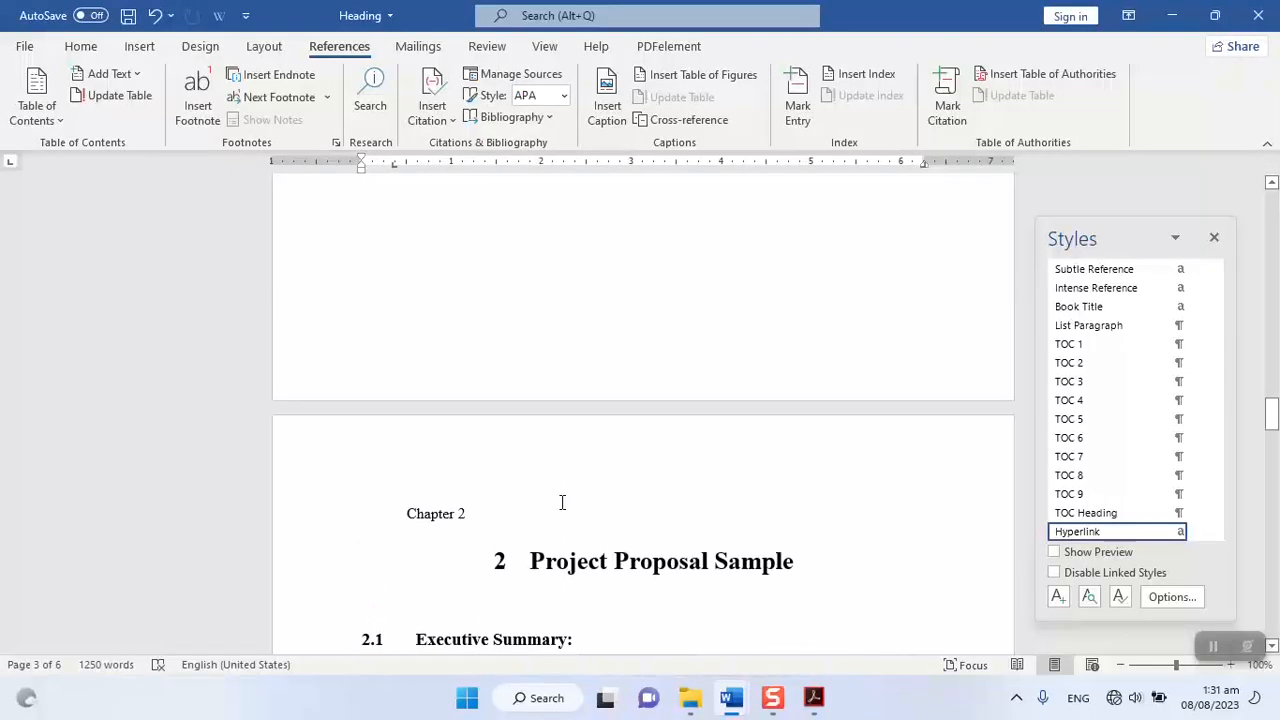
scroll(562, 502, "down", 15)
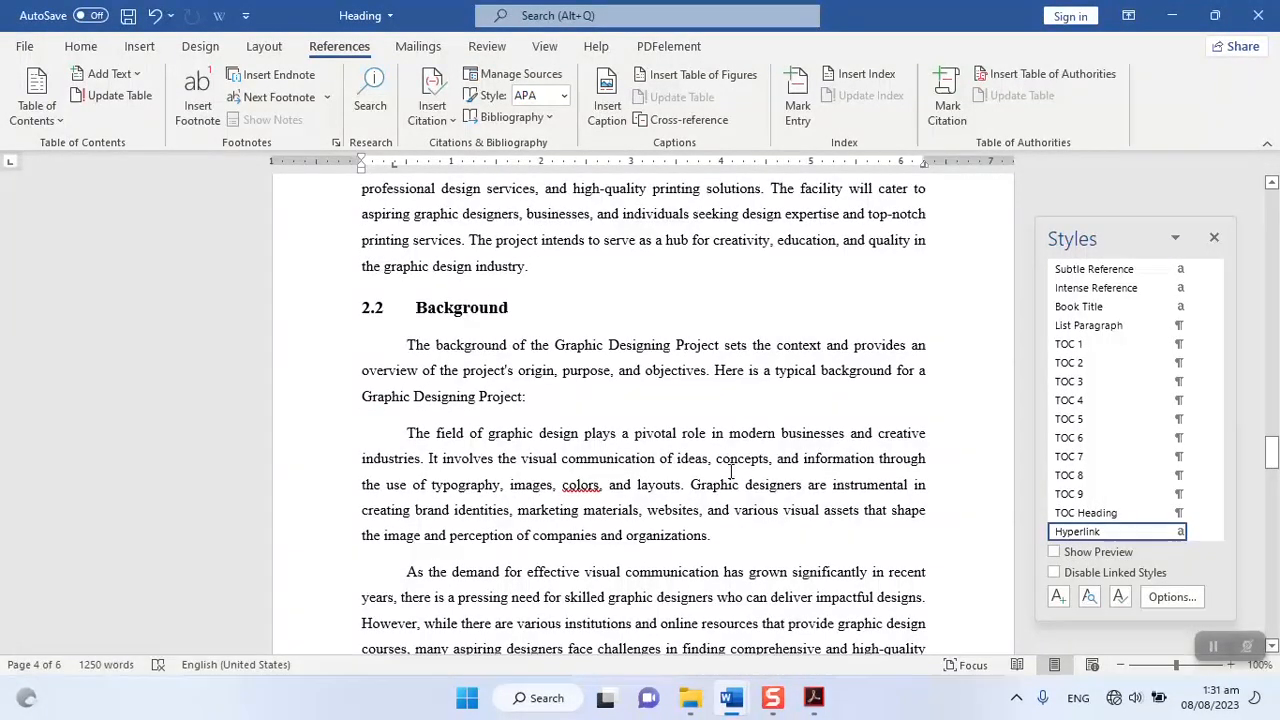